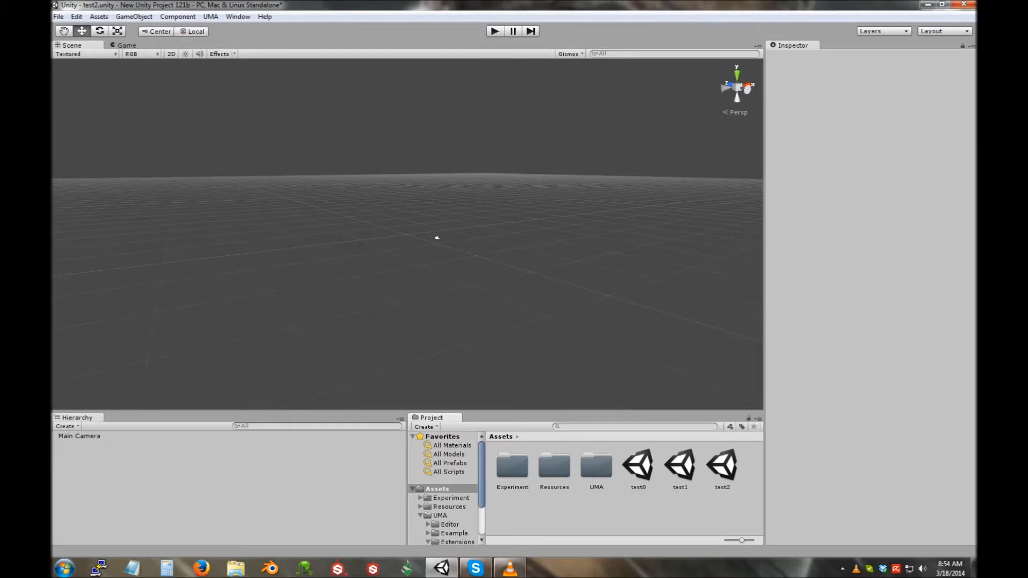
Step: Collapse the UMA folder in the project tree and delete the Experiment and Resources folders from Assets
{"action": "left_click", "coordinate": [420, 516]}
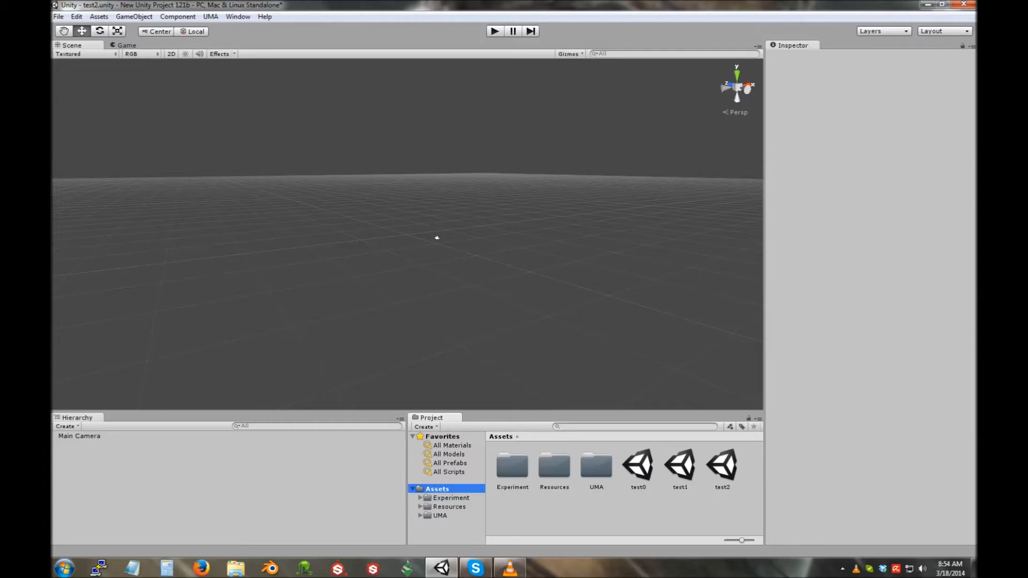
{"action": "left_click", "coordinate": [512, 466]}
{"action": "left_click", "coordinate": [554, 466], "text": "ctrl"}
{"action": "key", "text": "Delete"}
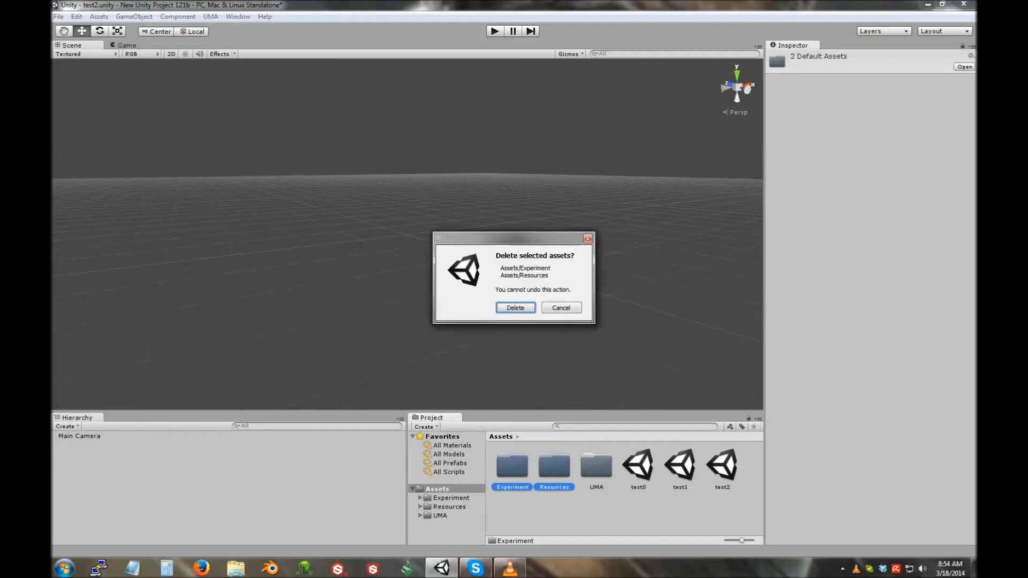
{"action": "key", "text": "Return"}
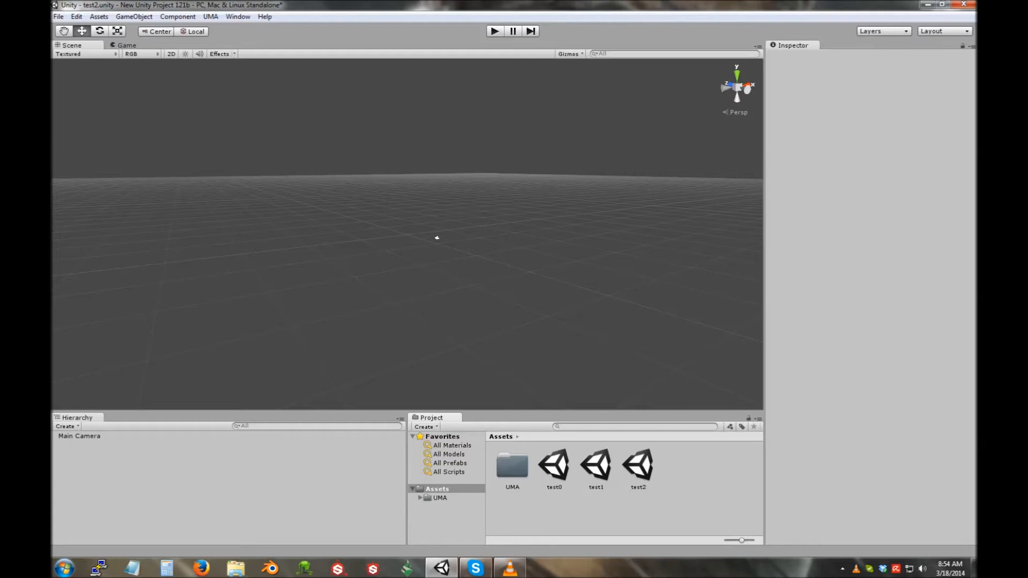
Step: Expand the UMA folder, widen the project folder tree, and select the UMAWizard folder inside Extensions
{"action": "left_click", "coordinate": [420, 498]}
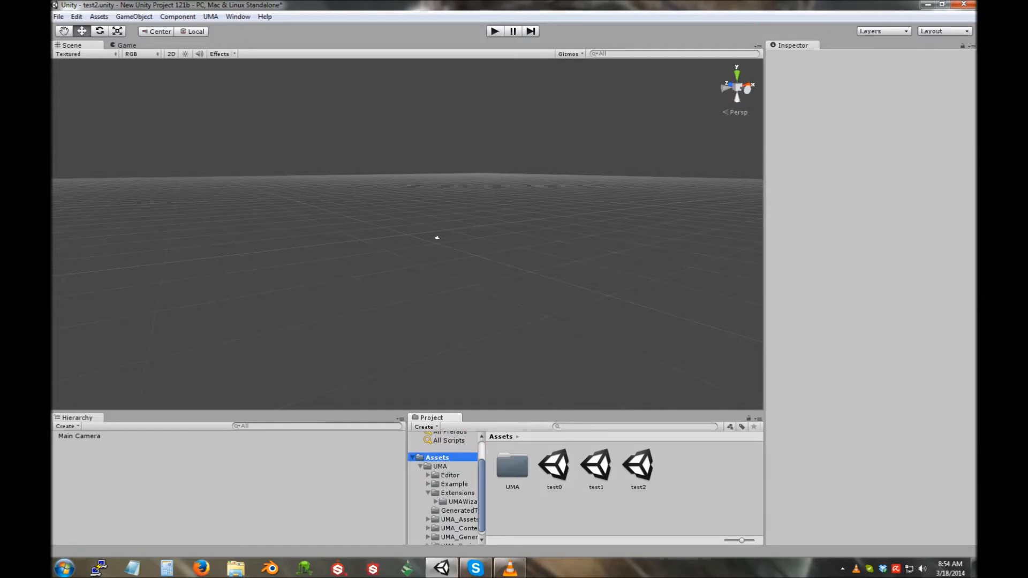
{"action": "left_click_drag", "start_coordinate": [485, 493], "coordinate": [508, 493]}
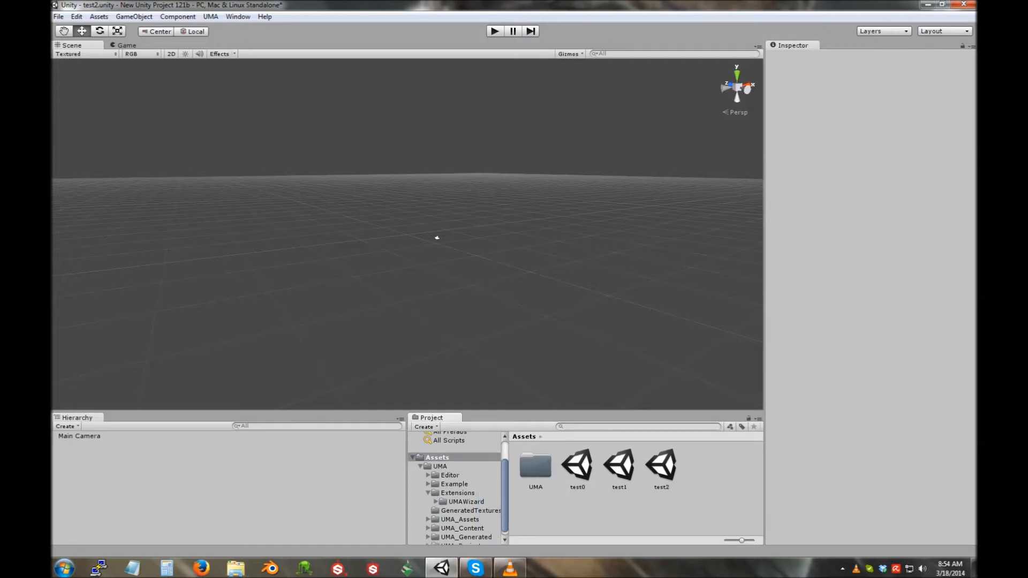
{"action": "left_click", "coordinate": [458, 493]}
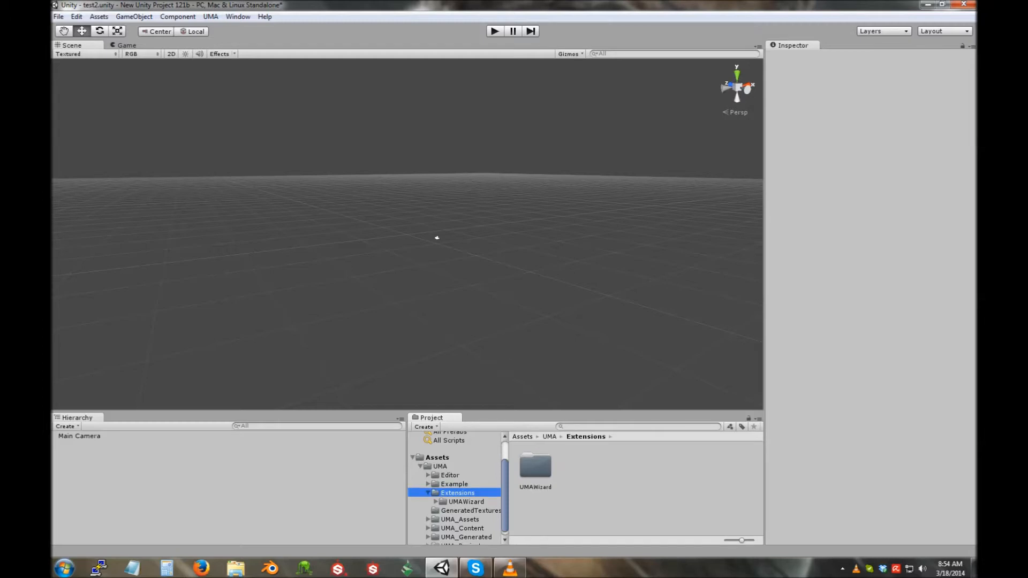
{"action": "left_click", "coordinate": [535, 466]}
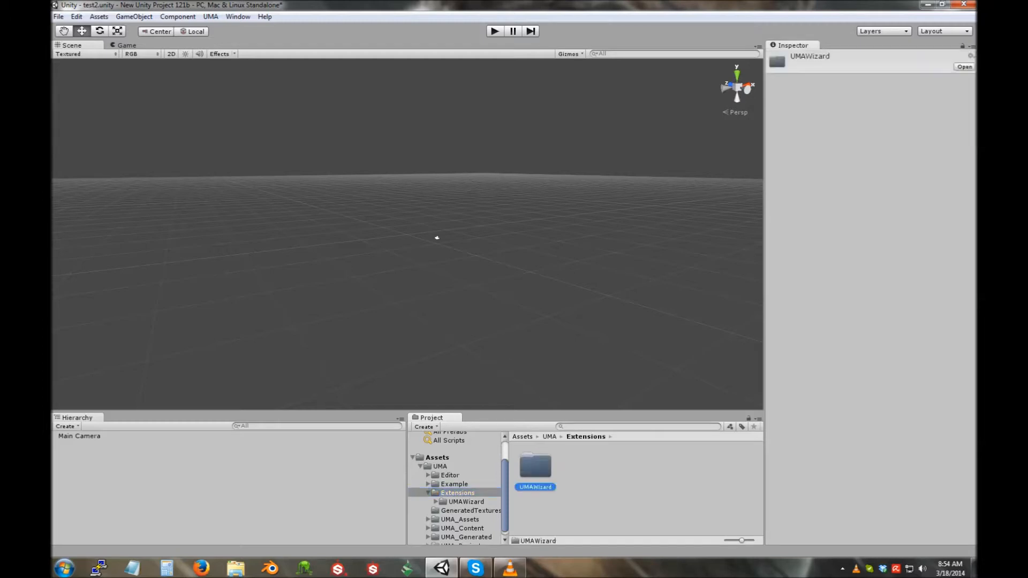
Step: Collapse the Extensions folder and dismiss the Windows performance message, keeping the current color scheme and not showing it again
{"action": "left_click", "coordinate": [458, 493]}
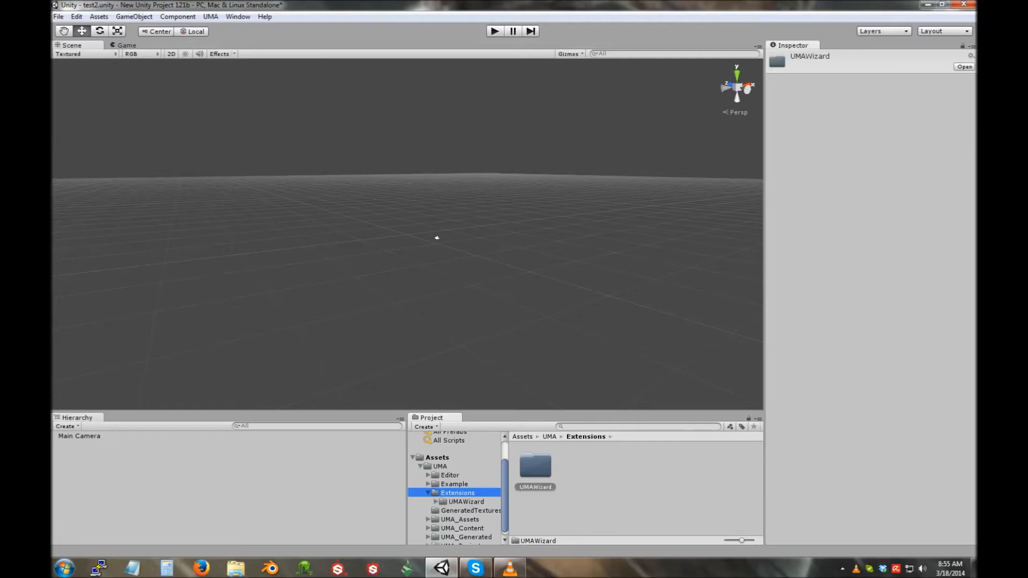
{"action": "left_click", "coordinate": [616, 495]}
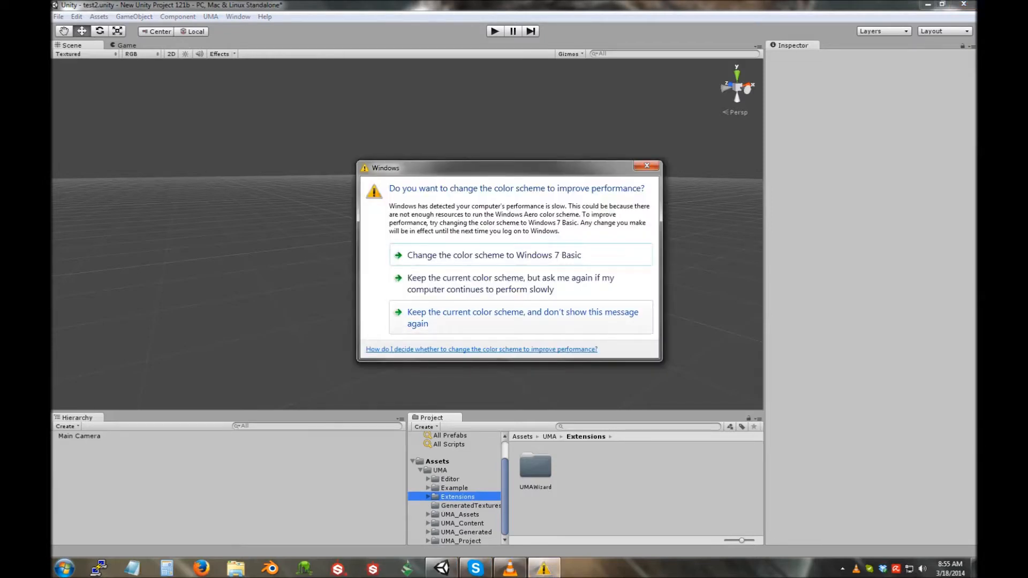
{"action": "left_click", "coordinate": [521, 317]}
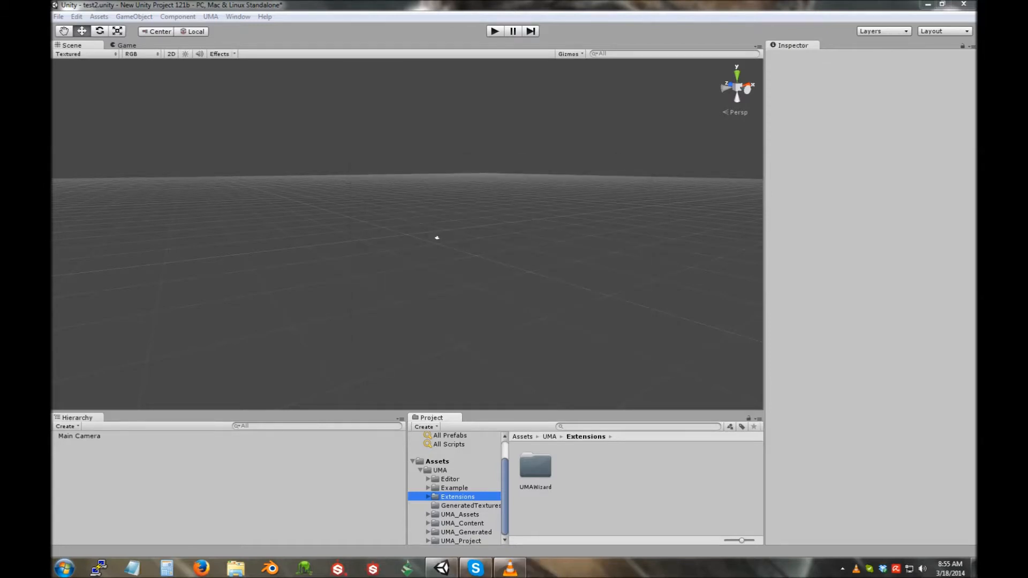
Step: Examine the contents of the Example, UMA_Content and main UMA folders in the project
{"action": "double_click", "coordinate": [454, 489]}
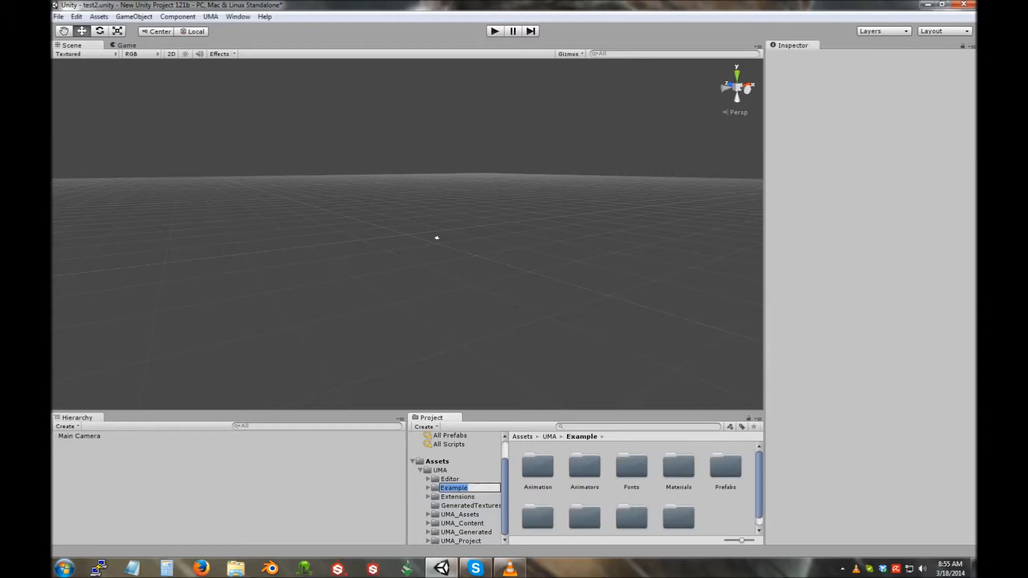
{"action": "key", "text": "Return"}
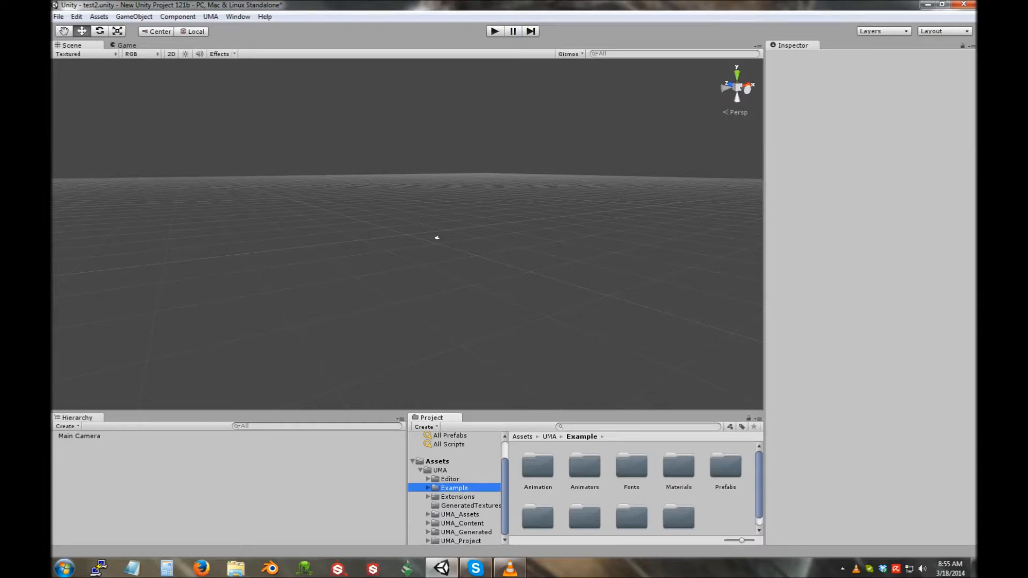
{"action": "left_click", "coordinate": [462, 524]}
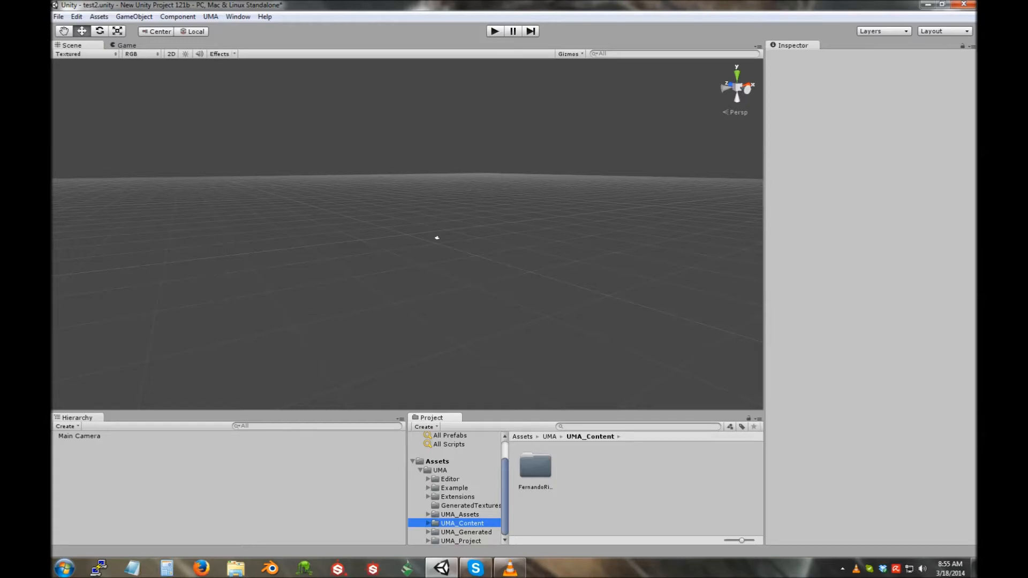
{"action": "left_click", "coordinate": [536, 467]}
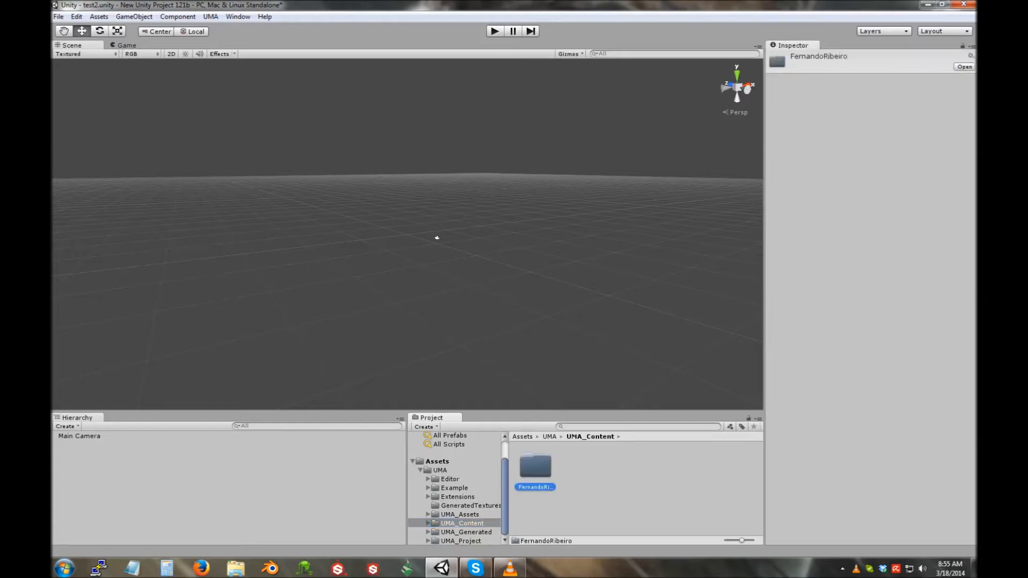
{"action": "left_click", "coordinate": [605, 492]}
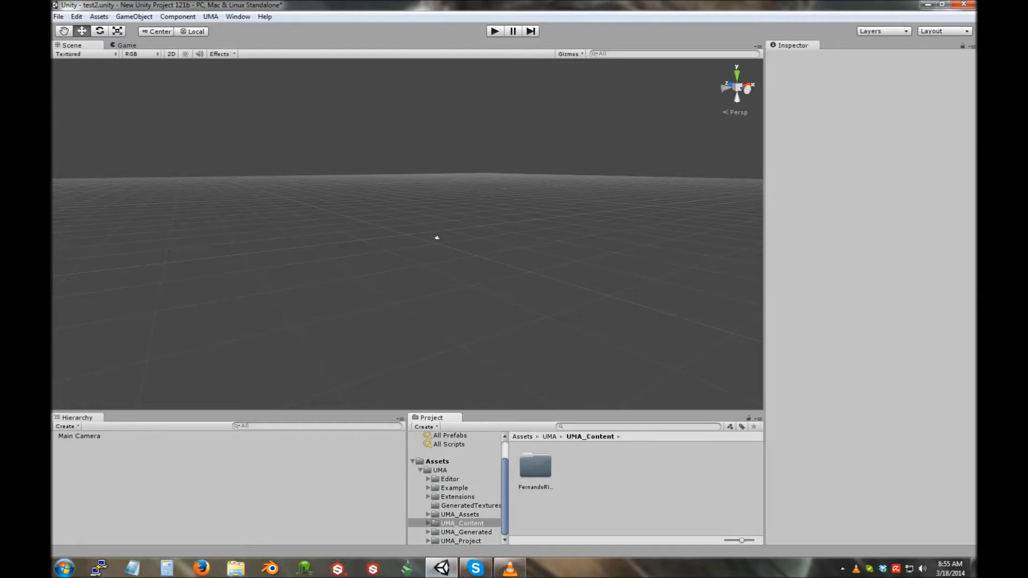
{"action": "left_click", "coordinate": [440, 470]}
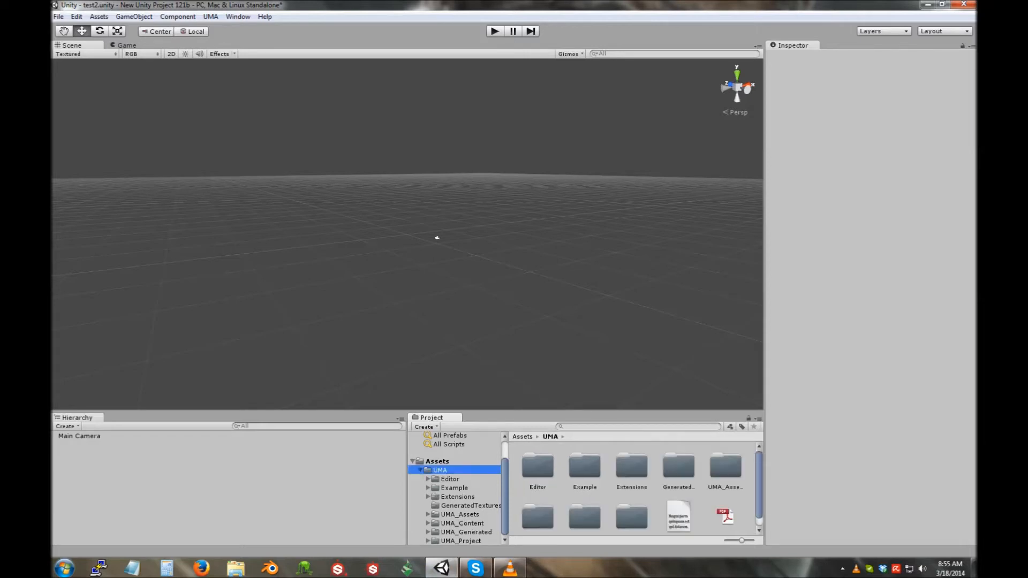
Step: Examine the subfolders of UMA_Content, UMA_Assets and UMA_Project in the project tree, and return to the Extensions folder
{"action": "left_click", "coordinate": [457, 496]}
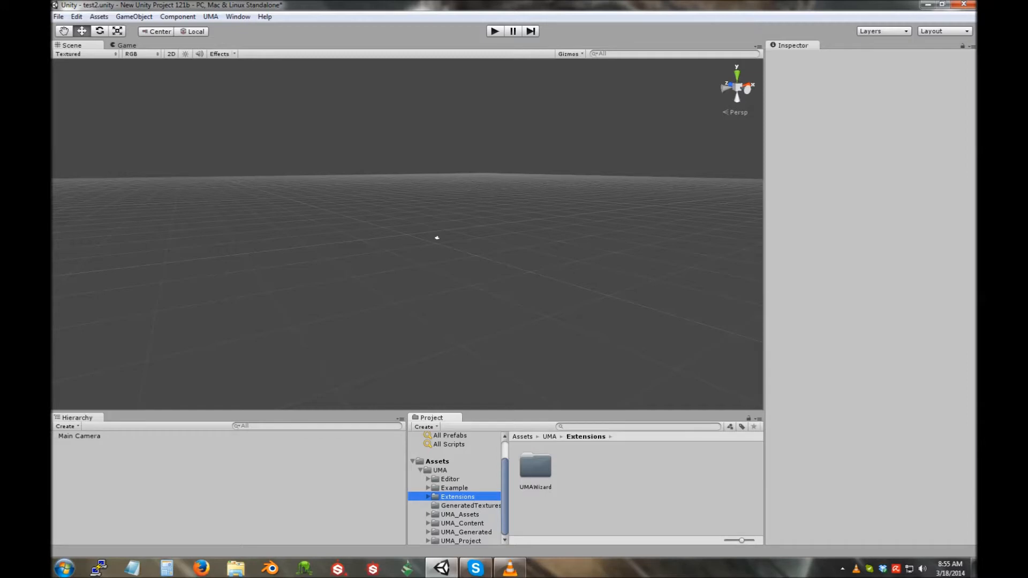
{"action": "key", "text": "Down"}
{"action": "key", "text": "Down"}
{"action": "key", "text": "Down"}
{"action": "key", "text": "Right"}
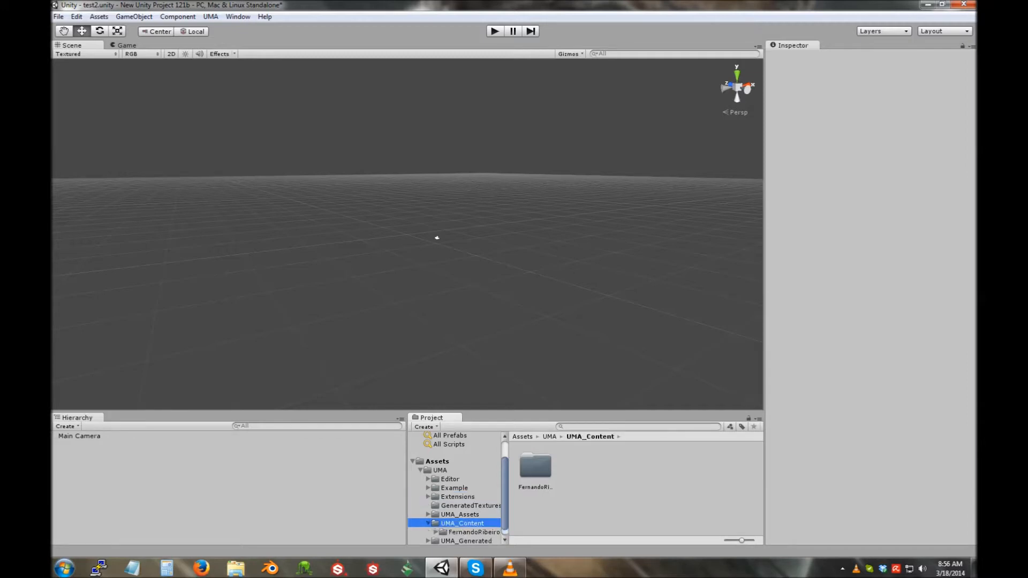
{"action": "key", "text": "Left"}
{"action": "key", "text": "Up"}
{"action": "key", "text": "Right"}
{"action": "key", "text": "Down"}
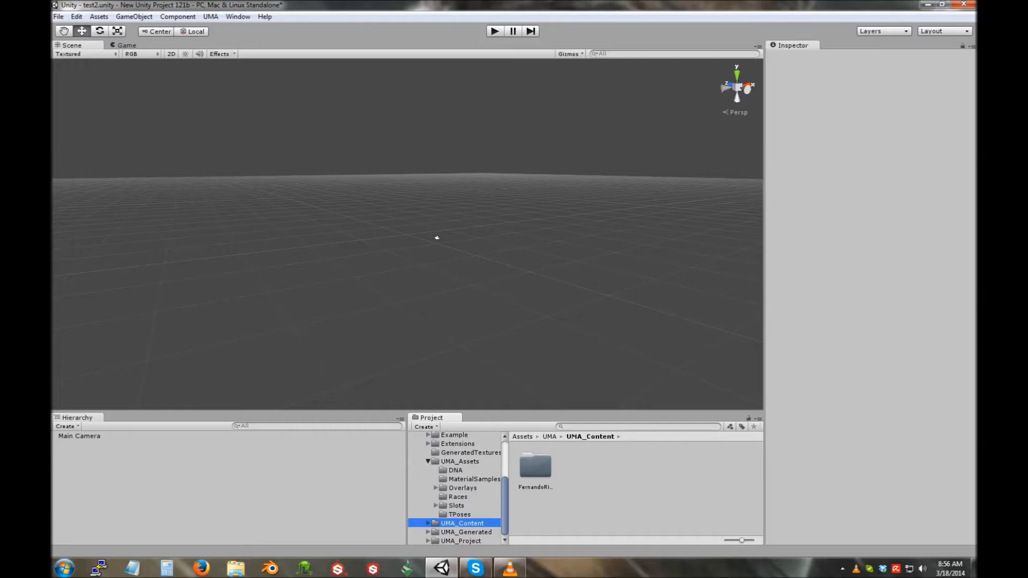
{"action": "key", "text": "Up"}
{"action": "key", "text": "Left"}
{"action": "key", "text": "Down"}
{"action": "left_click", "coordinate": [428, 540]}
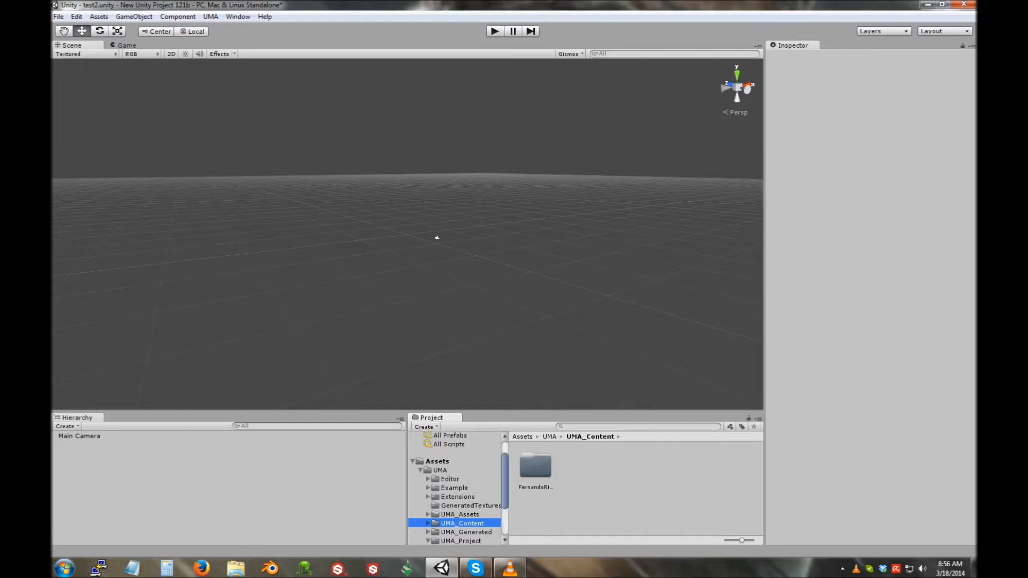
{"action": "scroll", "coordinate": [428, 539], "scroll_direction": "down", "scroll_amount": 2}
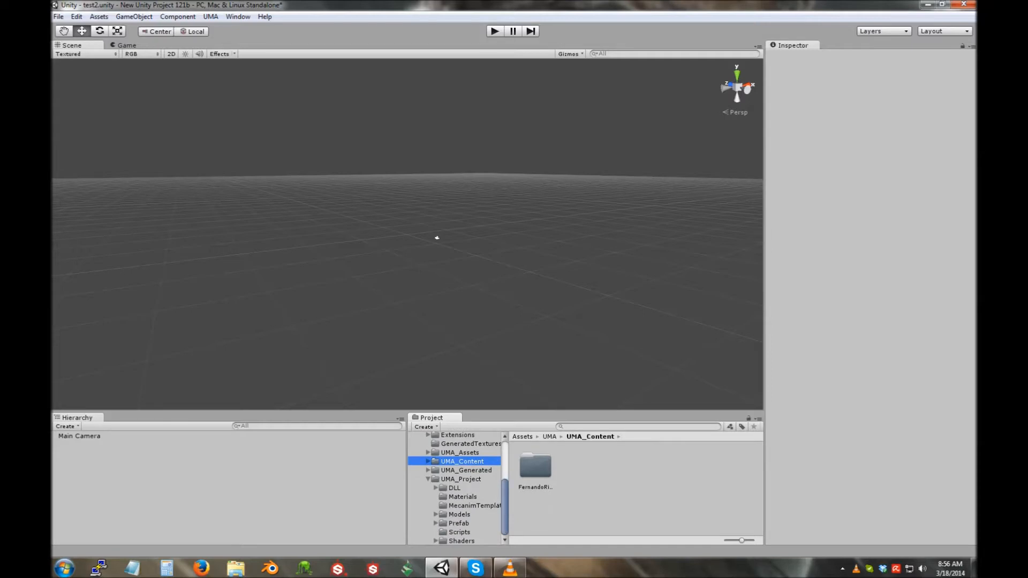
{"action": "left_click", "coordinate": [427, 479]}
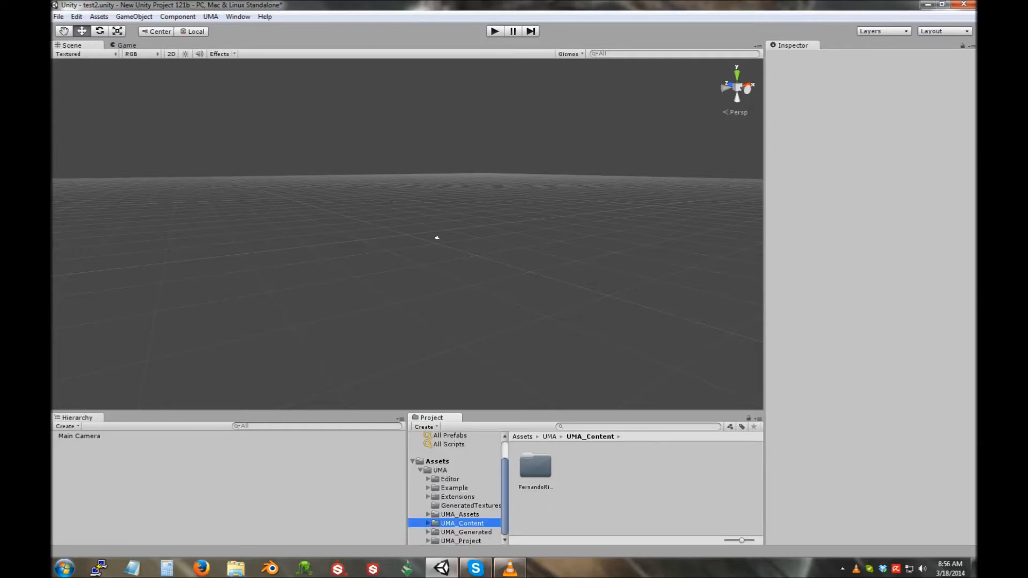
{"action": "left_click", "coordinate": [457, 497]}
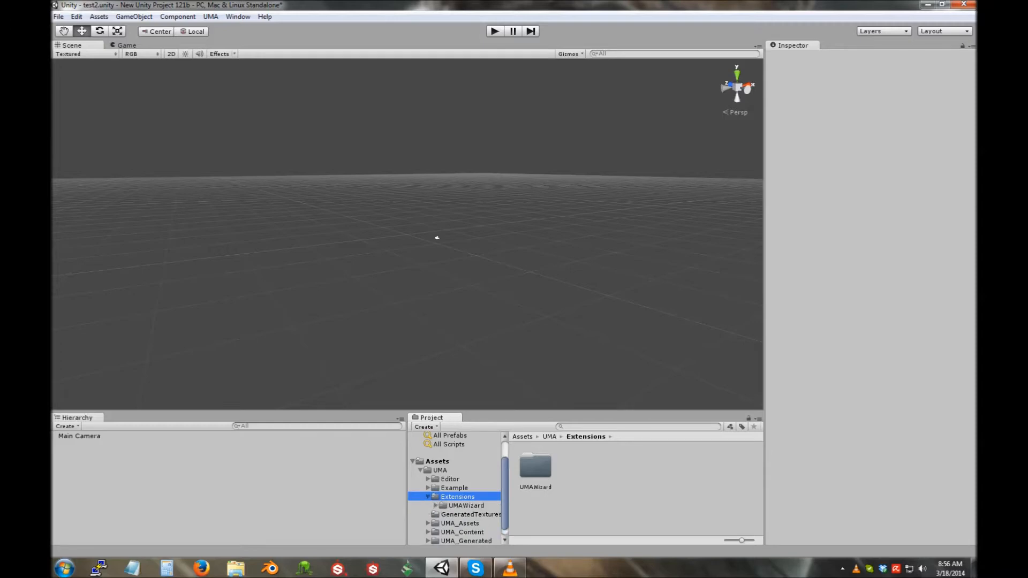
Step: Open the UMA Avatar Wizard and dock its window beside the Inspector
{"action": "left_click", "coordinate": [211, 17]}
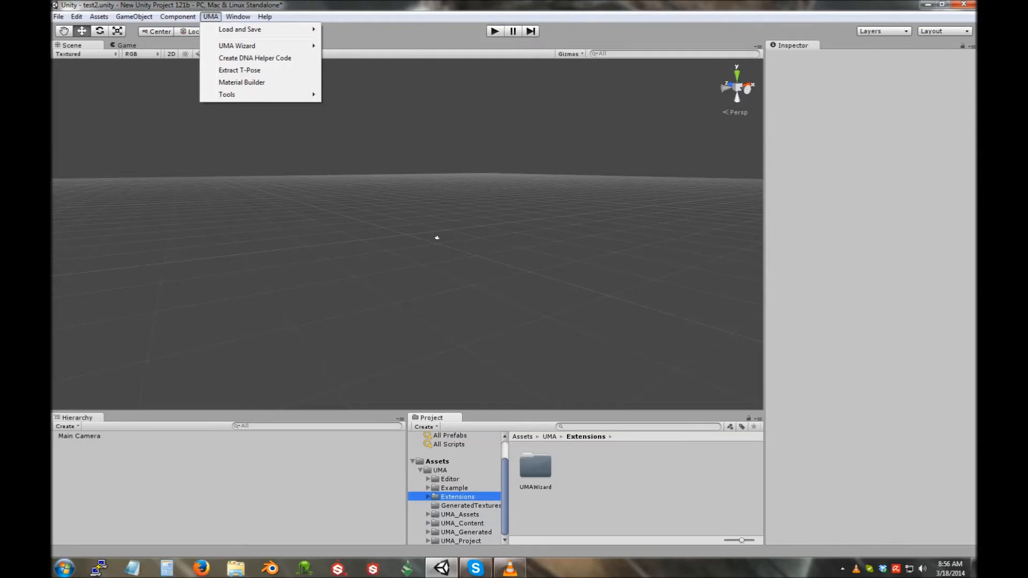
{"action": "mouse_move", "coordinate": [237, 46]}
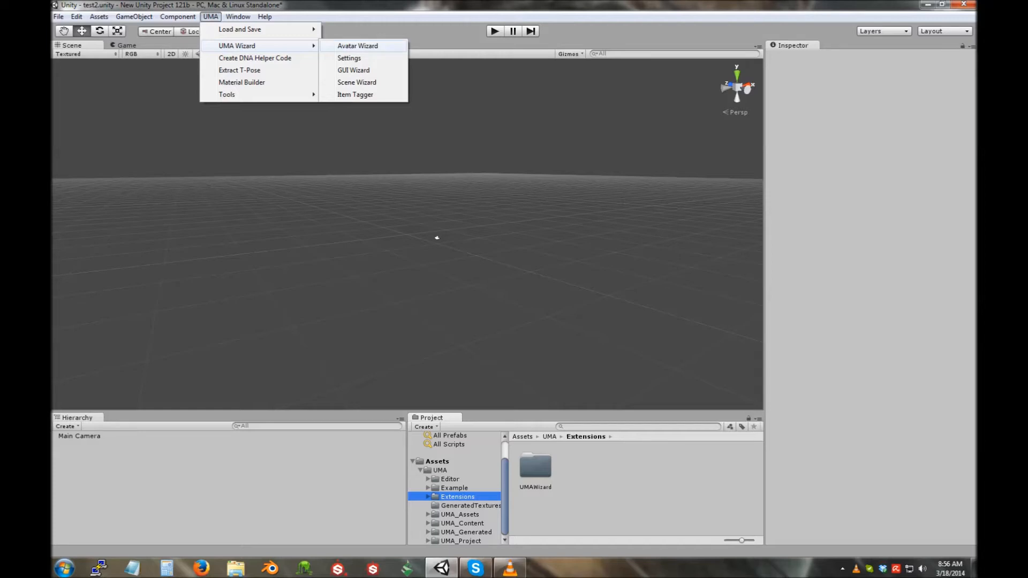
{"action": "left_click", "coordinate": [357, 45]}
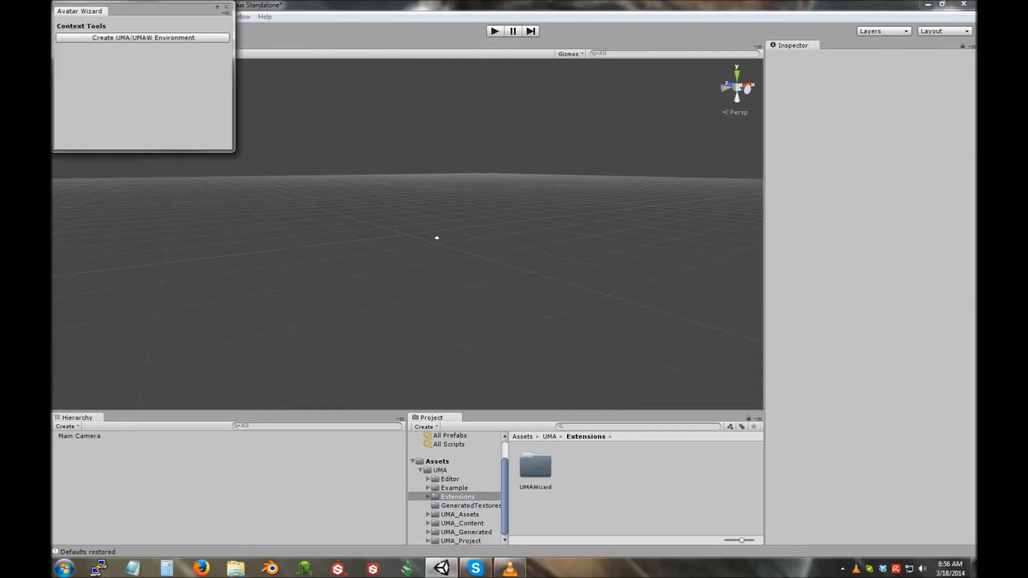
{"action": "left_click_drag", "start_coordinate": [79, 12], "coordinate": [845, 45]}
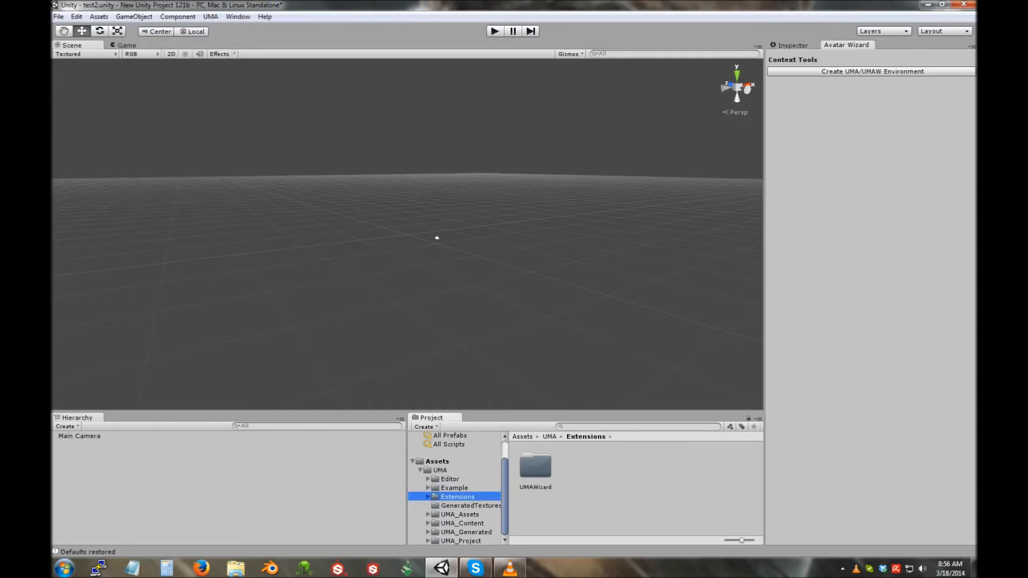
Step: Open the UMA Wizard settings and dock the UMAW Settings window beside the Scene and Game views
{"action": "left_click", "coordinate": [211, 16]}
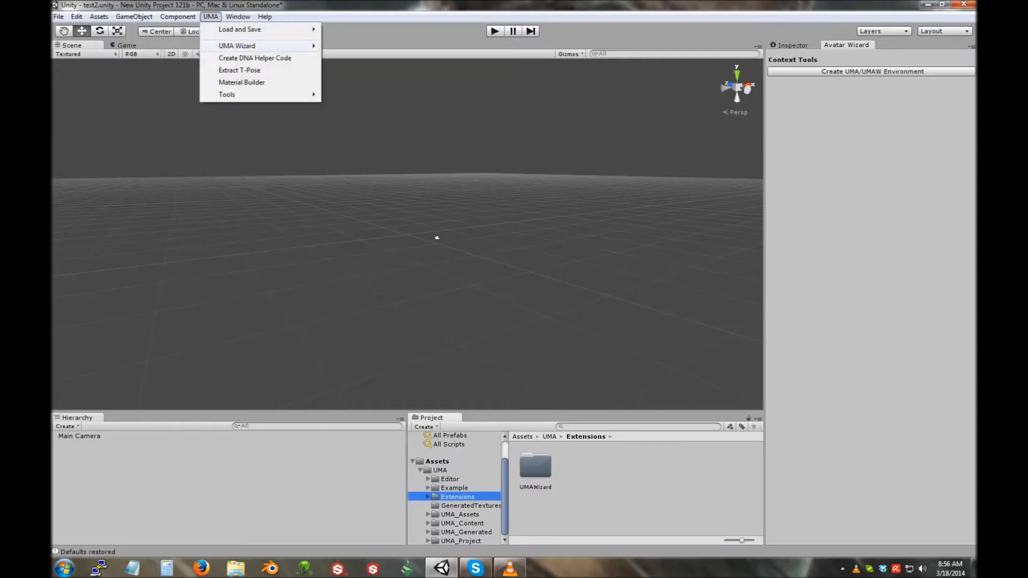
{"action": "mouse_move", "coordinate": [237, 46]}
{"action": "left_click", "coordinate": [349, 58]}
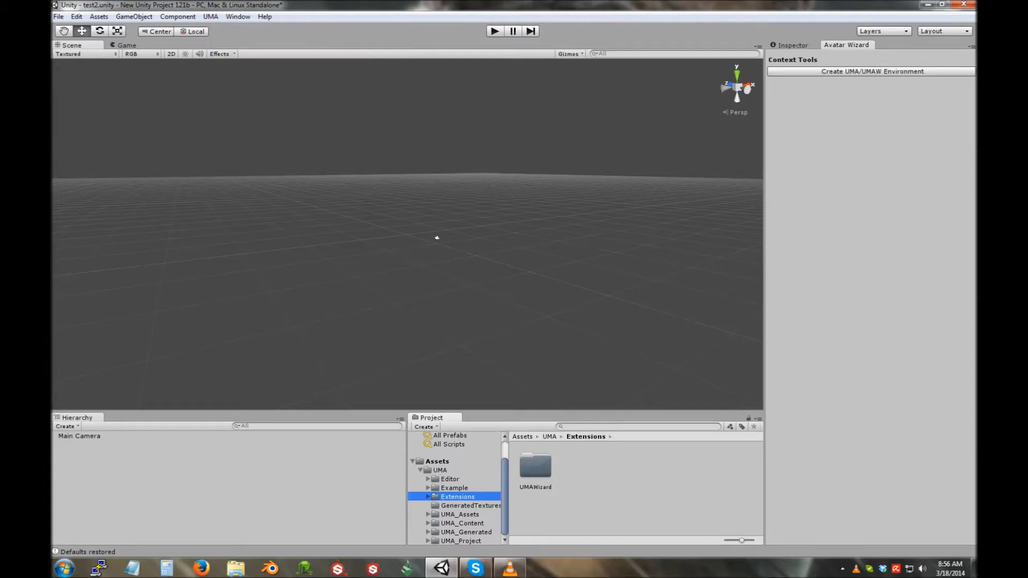
{"action": "left_click_drag", "start_coordinate": [171, 136], "coordinate": [185, 45]}
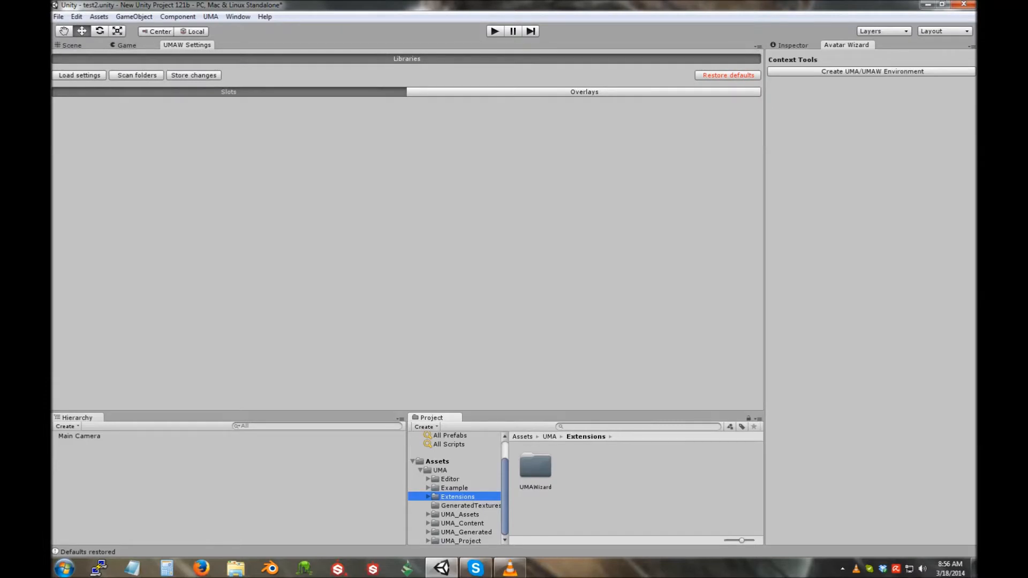
Step: Examine the Slots and Overlays libraries in UMAW Settings, finishing with the Slots list displayed
{"action": "left_click", "coordinate": [583, 92]}
{"action": "left_click", "coordinate": [228, 92]}
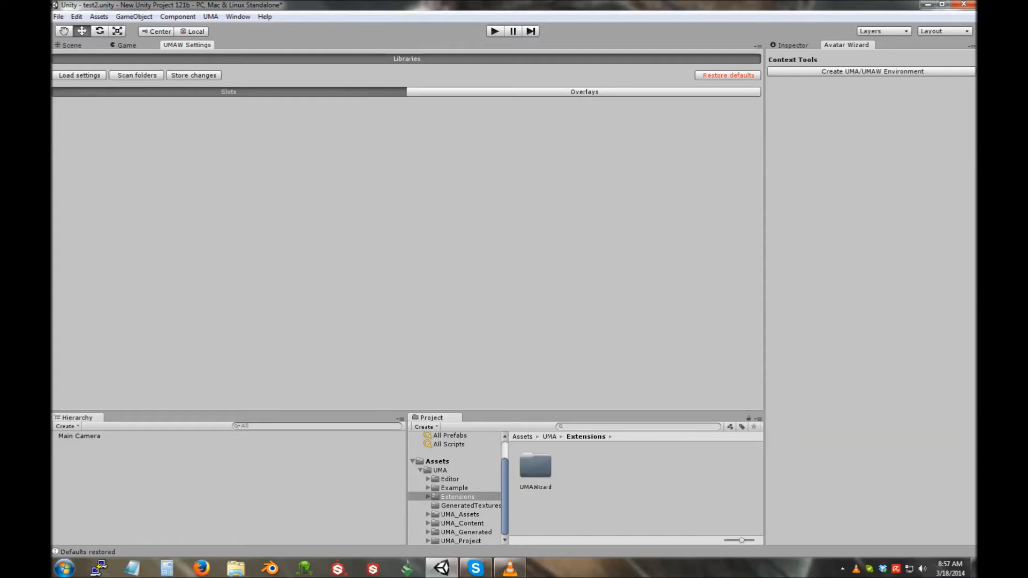
{"action": "left_click", "coordinate": [584, 92]}
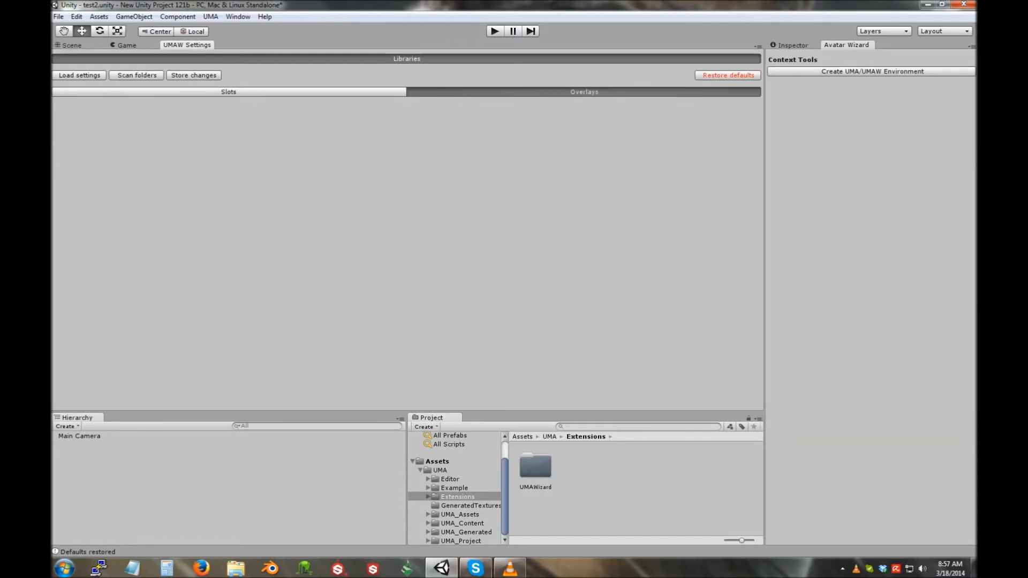
{"action": "left_click", "coordinate": [229, 92]}
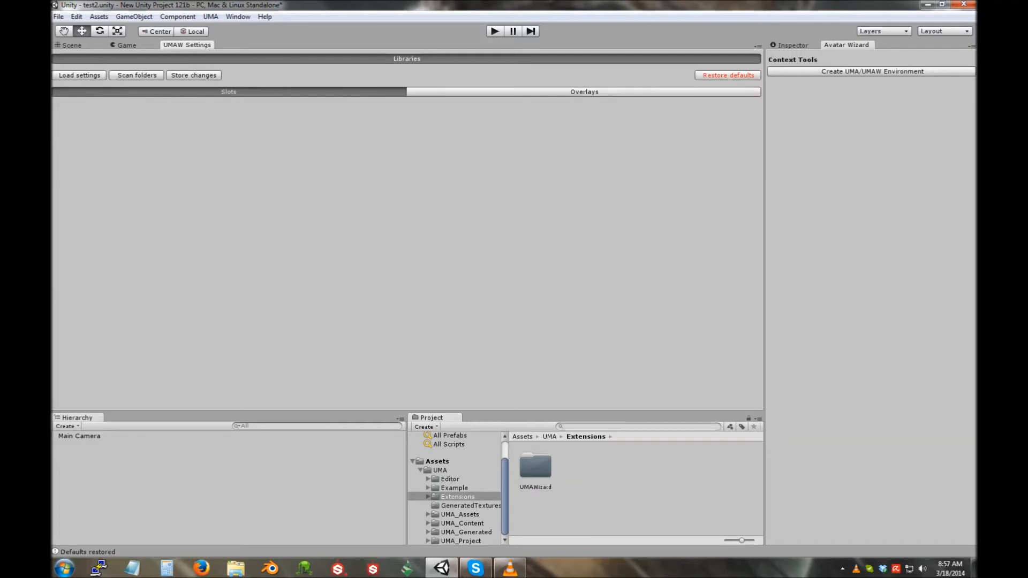
{"action": "left_click", "coordinate": [584, 92]}
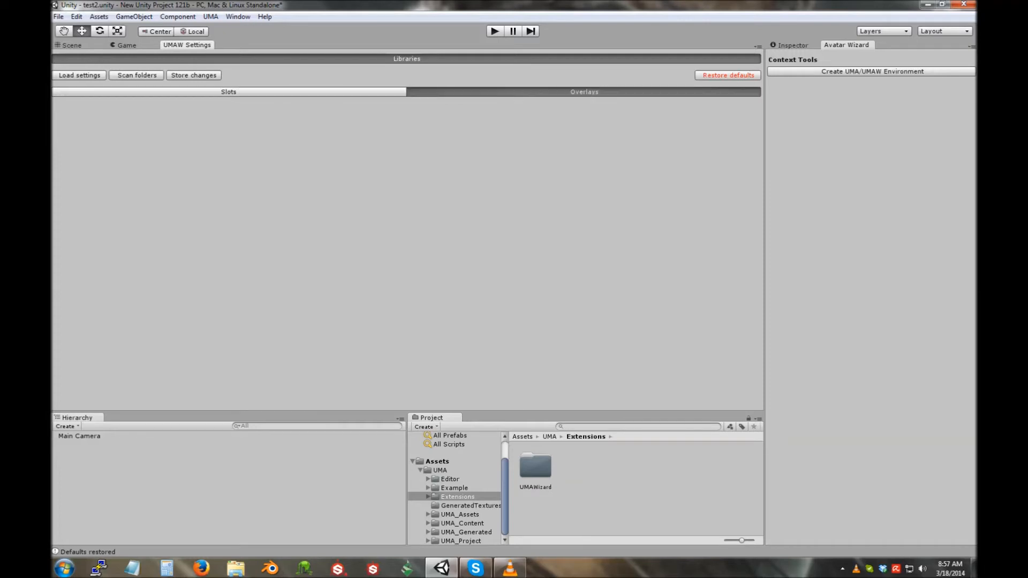
{"action": "left_click", "coordinate": [228, 92]}
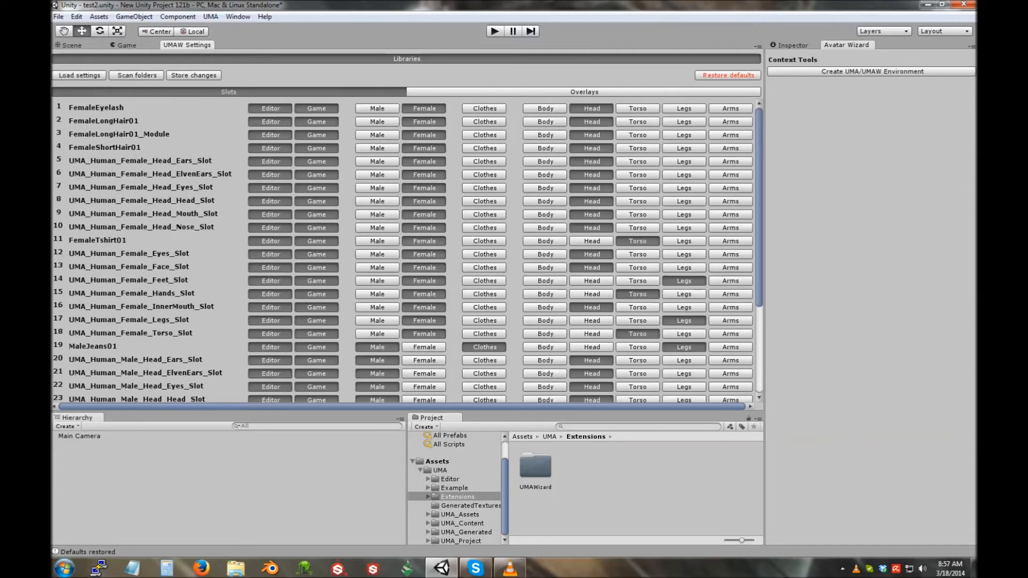
Step: Examine the full list of female and male entries in the Slots library
{"action": "scroll", "coordinate": [407, 251], "scroll_direction": "down", "scroll_amount": 4}
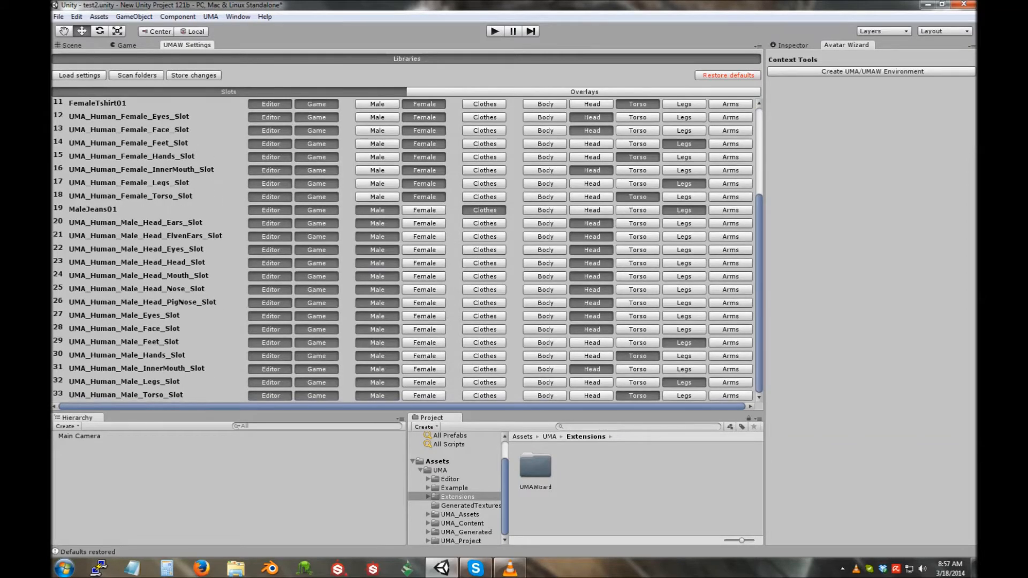
{"action": "scroll", "coordinate": [407, 250], "scroll_direction": "up", "scroll_amount": 4}
{"action": "scroll", "coordinate": [407, 251], "scroll_direction": "down", "scroll_amount": 4}
{"action": "scroll", "coordinate": [407, 251], "scroll_direction": "down", "scroll_amount": 5}
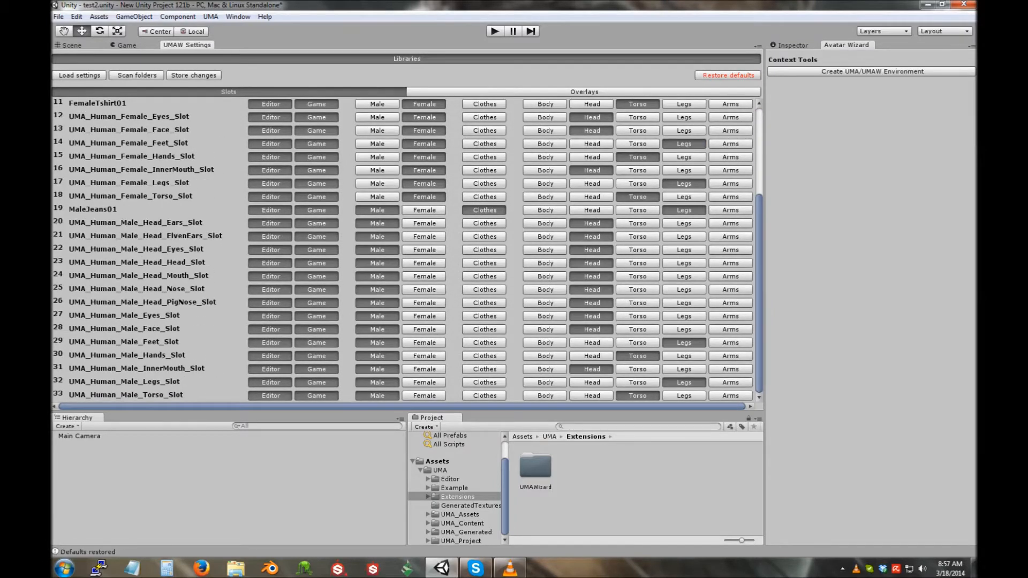
{"action": "scroll", "coordinate": [406, 252], "scroll_direction": "up", "scroll_amount": 5}
{"action": "scroll", "coordinate": [407, 252], "scroll_direction": "down", "scroll_amount": 5}
{"action": "scroll", "coordinate": [407, 252], "scroll_direction": "up", "scroll_amount": 2}
{"action": "scroll", "coordinate": [406, 252], "scroll_direction": "down", "scroll_amount": 2}
{"action": "scroll", "coordinate": [407, 251], "scroll_direction": "up", "scroll_amount": 4}
Step: Try switching the Editor availability of the FemaleEyelash and FemaleLongHair01 slots off and back on
{"action": "left_click", "coordinate": [271, 109]}
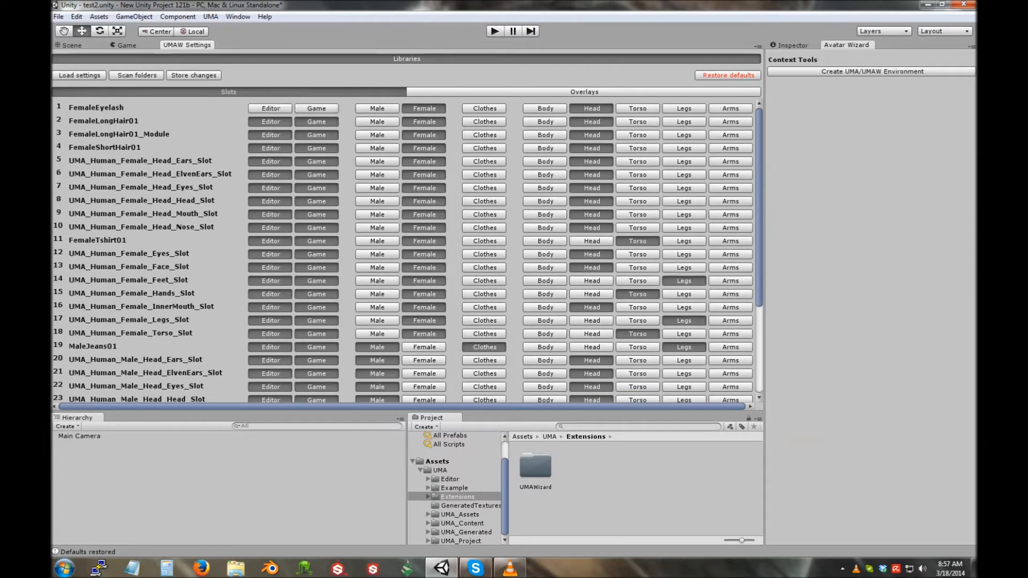
{"action": "left_click", "coordinate": [271, 122]}
{"action": "left_click", "coordinate": [271, 122]}
{"action": "left_click", "coordinate": [270, 109]}
{"action": "left_click", "coordinate": [270, 122]}
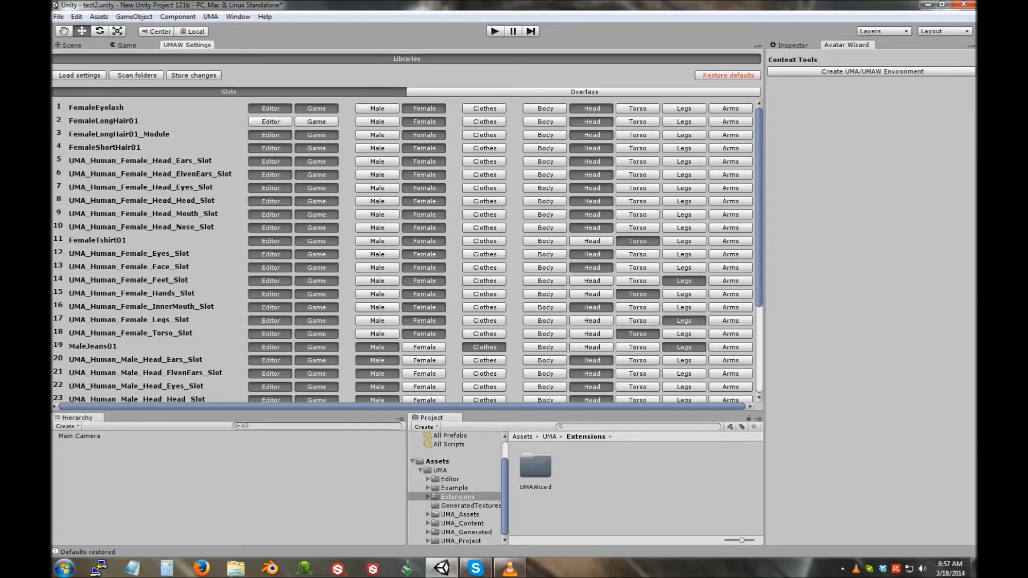
{"action": "left_click", "coordinate": [271, 108]}
{"action": "left_click", "coordinate": [270, 121]}
{"action": "left_click", "coordinate": [270, 109]}
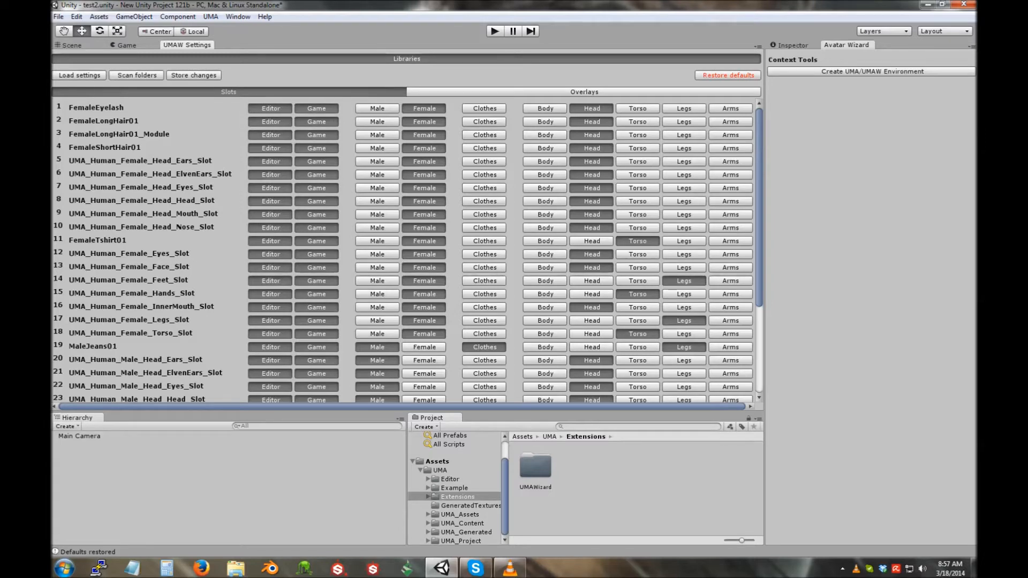
Step: Try disabling and re-enabling Editor for the FemaleLongHair01_Module, FemaleShortHair01 and UMA_Human_Female_Head_Ears_Slot slots
{"action": "left_click", "coordinate": [270, 135]}
{"action": "left_click", "coordinate": [270, 135]}
{"action": "left_click", "coordinate": [270, 148]}
{"action": "left_click", "coordinate": [270, 148]}
{"action": "left_click", "coordinate": [270, 149]}
{"action": "left_click", "coordinate": [270, 162]}
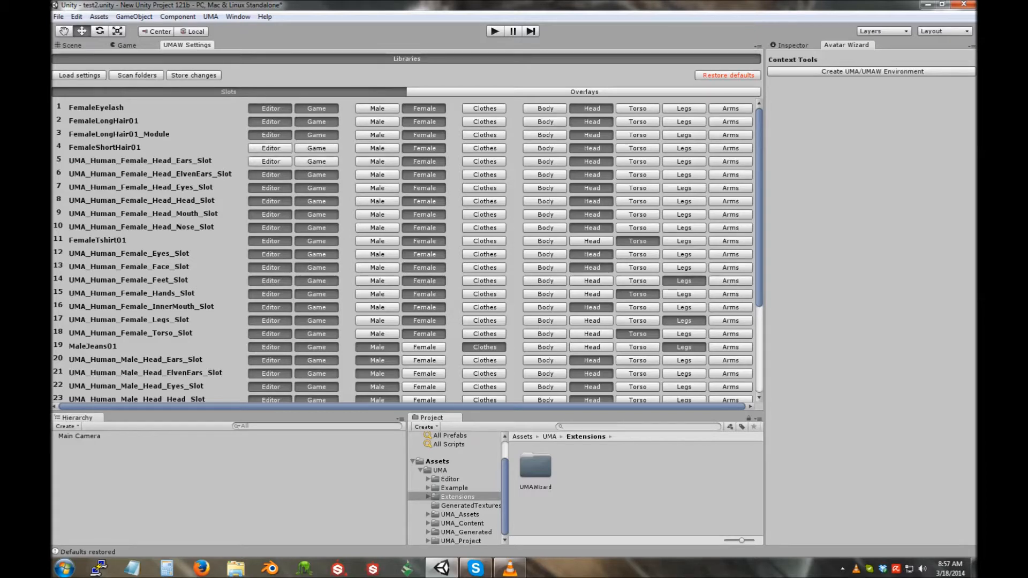
{"action": "left_click", "coordinate": [270, 149]}
{"action": "left_click", "coordinate": [271, 162]}
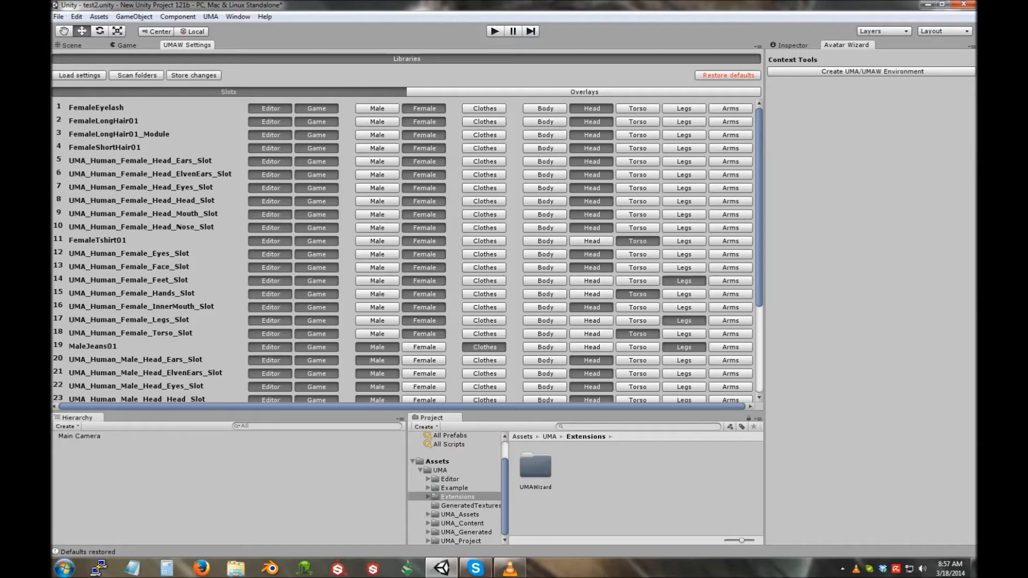
Step: Try toggling the Female flag of the MaleJeans01 slot and restore it
{"action": "scroll", "coordinate": [406, 251], "scroll_direction": "down", "scroll_amount": 5}
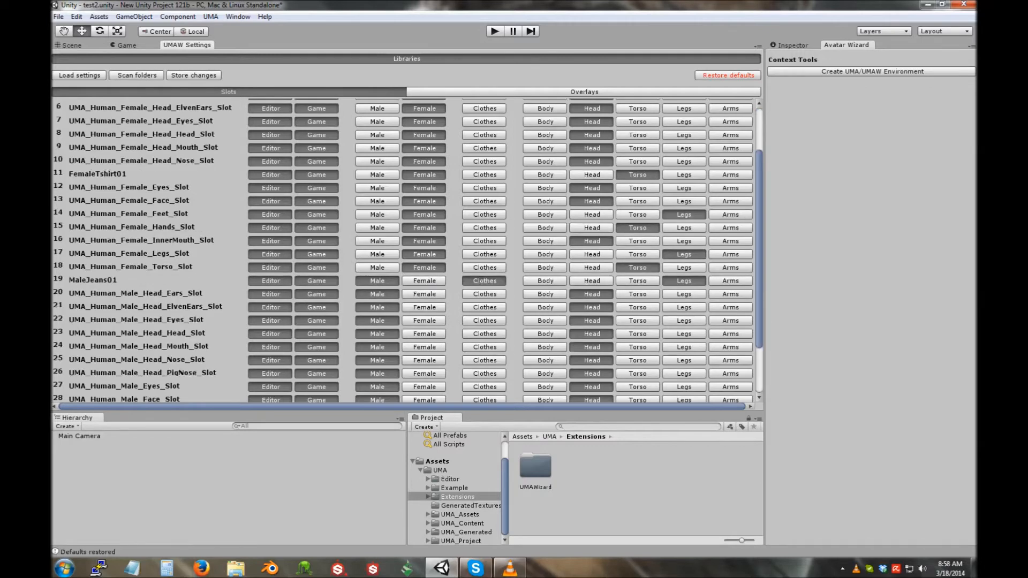
{"action": "scroll", "coordinate": [407, 251], "scroll_direction": "up", "scroll_amount": 5}
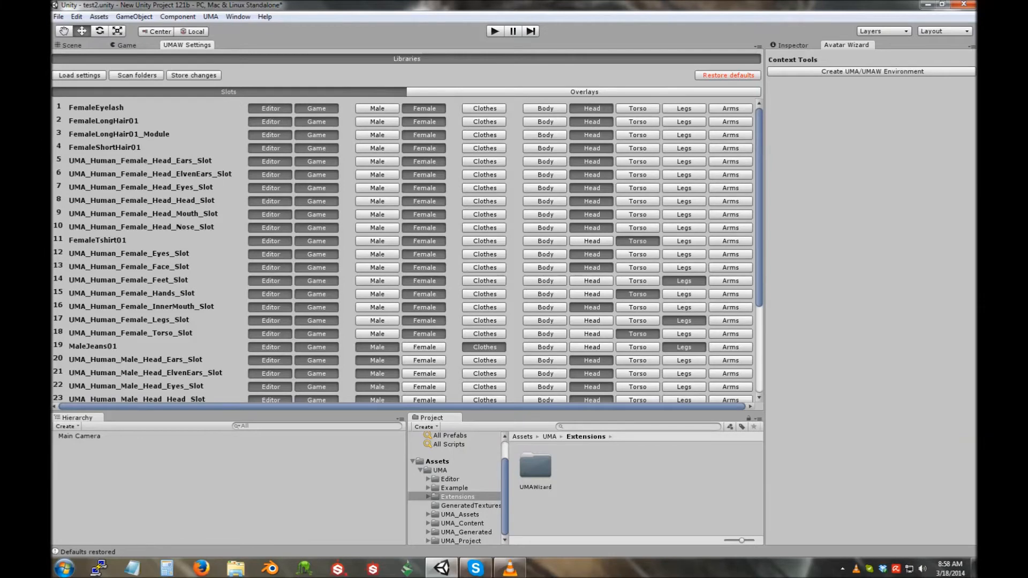
{"action": "scroll", "coordinate": [407, 251], "scroll_direction": "down", "scroll_amount": 5}
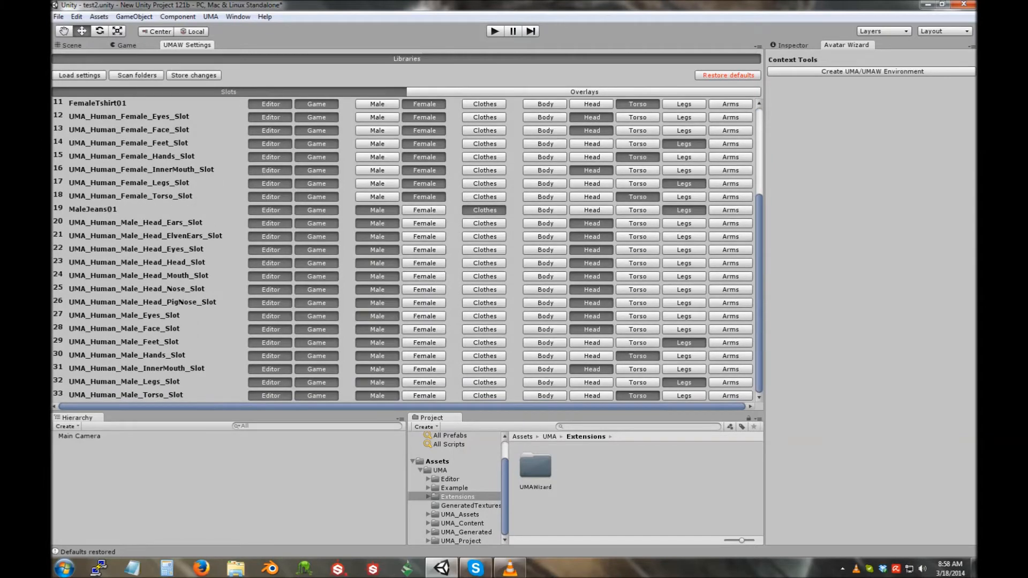
{"action": "left_click", "coordinate": [424, 211]}
{"action": "left_click", "coordinate": [424, 211]}
{"action": "scroll", "coordinate": [407, 250], "scroll_direction": "up", "scroll_amount": 1}
{"action": "scroll", "coordinate": [407, 251], "scroll_direction": "down", "scroll_amount": 1}
{"action": "scroll", "coordinate": [407, 250], "scroll_direction": "up", "scroll_amount": 1}
{"action": "scroll", "coordinate": [407, 251], "scroll_direction": "down", "scroll_amount": 1}
Step: Try toggling Clothes on UMA_Human_Male_Head_ElvenEars_Slot and Body on MaleJeans01, restoring both flags
{"action": "left_click", "coordinate": [484, 237]}
{"action": "left_click", "coordinate": [484, 237]}
{"action": "scroll", "coordinate": [485, 236], "scroll_direction": "up", "scroll_amount": 5}
{"action": "scroll", "coordinate": [484, 236], "scroll_direction": "down", "scroll_amount": 5}
{"action": "left_click", "coordinate": [545, 210]}
{"action": "left_click", "coordinate": [545, 211]}
{"action": "scroll", "coordinate": [407, 250], "scroll_direction": "up", "scroll_amount": 5}
{"action": "scroll", "coordinate": [407, 251], "scroll_direction": "down", "scroll_amount": 5}
{"action": "scroll", "coordinate": [407, 250], "scroll_direction": "up", "scroll_amount": 5}
{"action": "scroll", "coordinate": [407, 251], "scroll_direction": "down", "scroll_amount": 5}
Step: Compare the entries of the Overlays library with the Slots library, finishing with the Overlays list displayed
{"action": "left_click", "coordinate": [584, 92]}
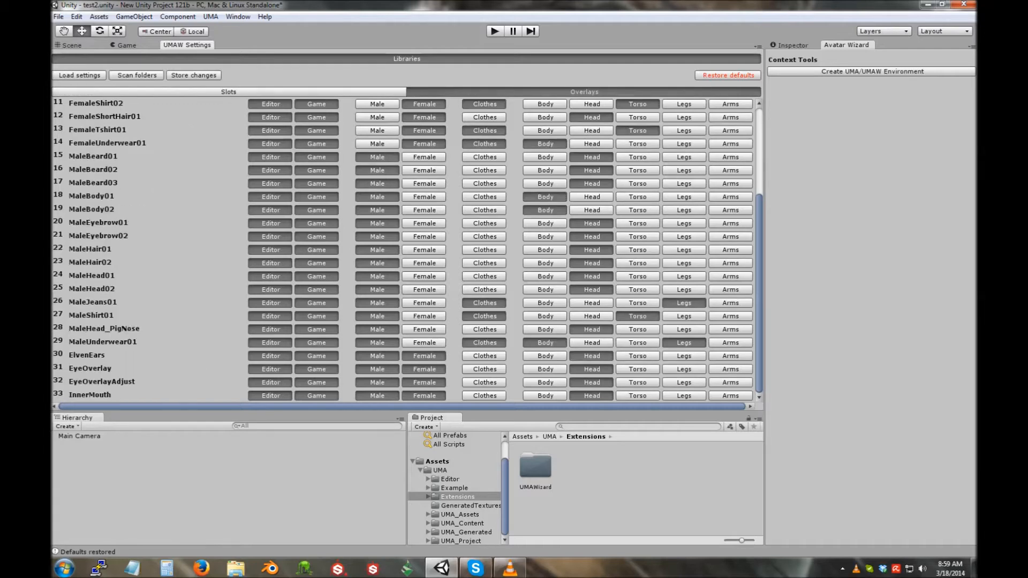
{"action": "scroll", "coordinate": [407, 250], "scroll_direction": "up", "scroll_amount": 5}
{"action": "scroll", "coordinate": [406, 251], "scroll_direction": "down", "scroll_amount": 5}
{"action": "scroll", "coordinate": [407, 250], "scroll_direction": "up", "scroll_amount": 5}
{"action": "left_click", "coordinate": [228, 92]}
{"action": "left_click", "coordinate": [228, 92]}
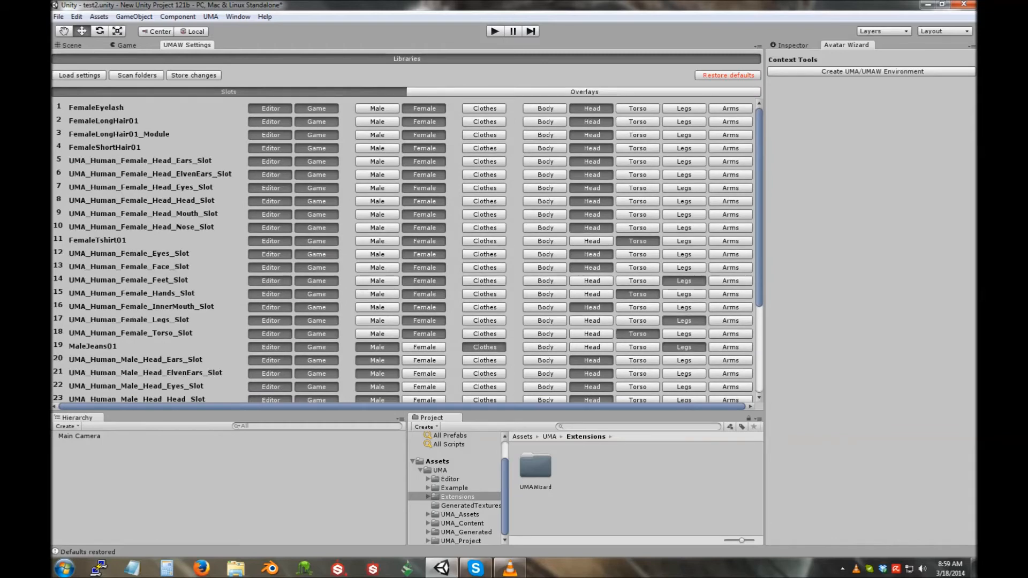
{"action": "left_click", "coordinate": [584, 92]}
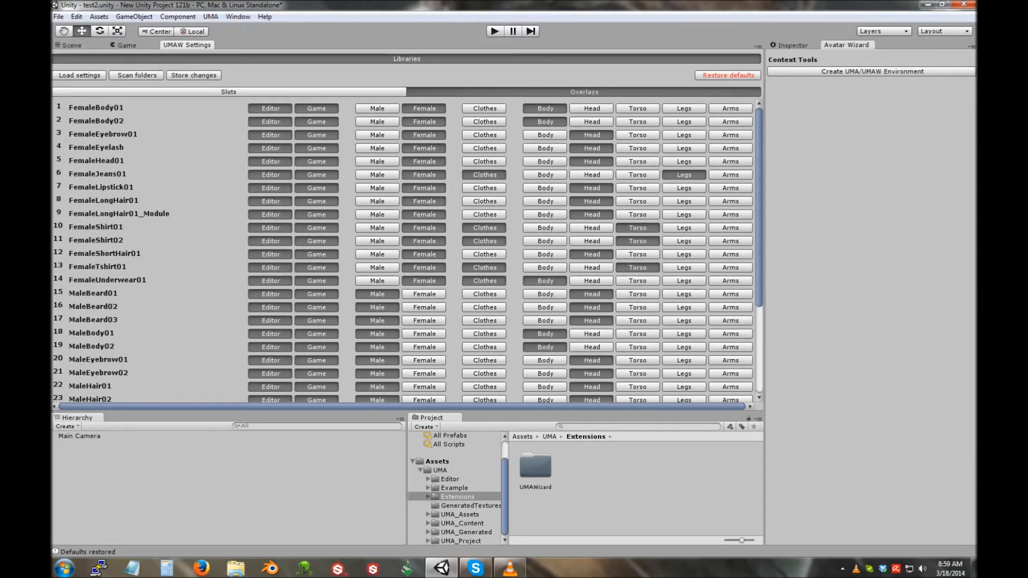
{"action": "left_click", "coordinate": [228, 92]}
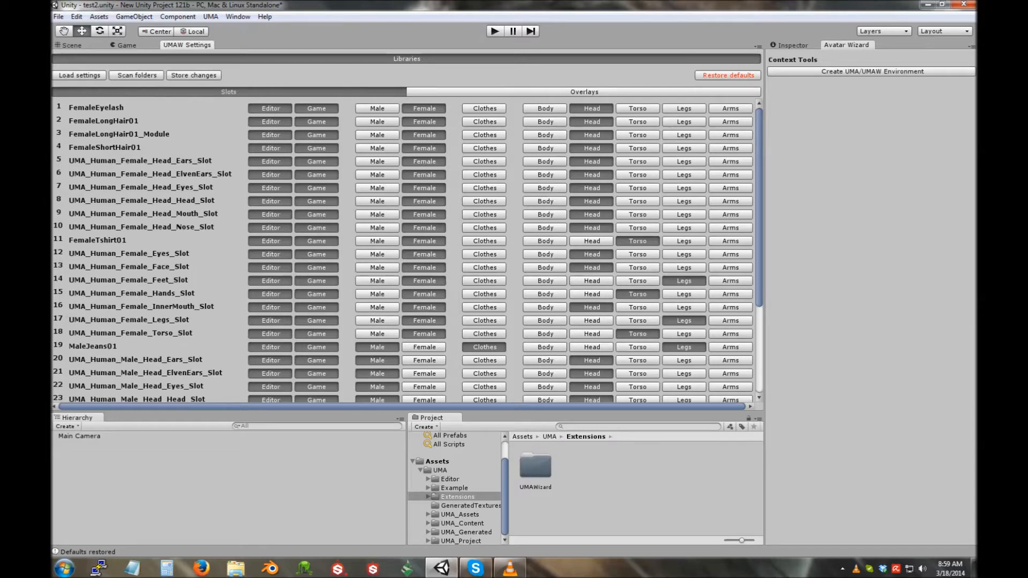
{"action": "left_click", "coordinate": [584, 92]}
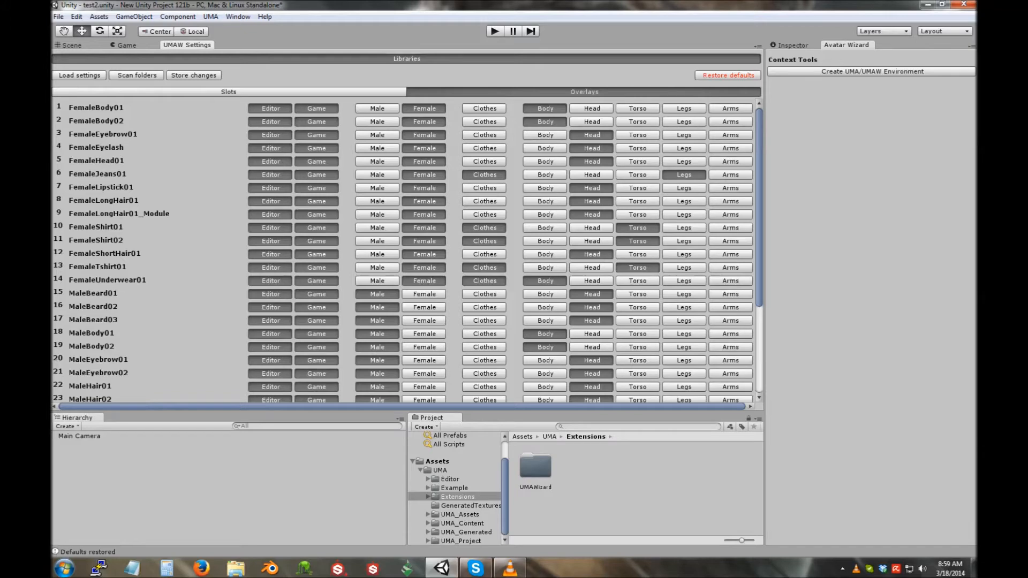
Step: Compare the lower entries of the Overlays and Slots libraries, finishing at the end of the Slots list
{"action": "scroll", "coordinate": [407, 251], "scroll_direction": "down", "scroll_amount": 5}
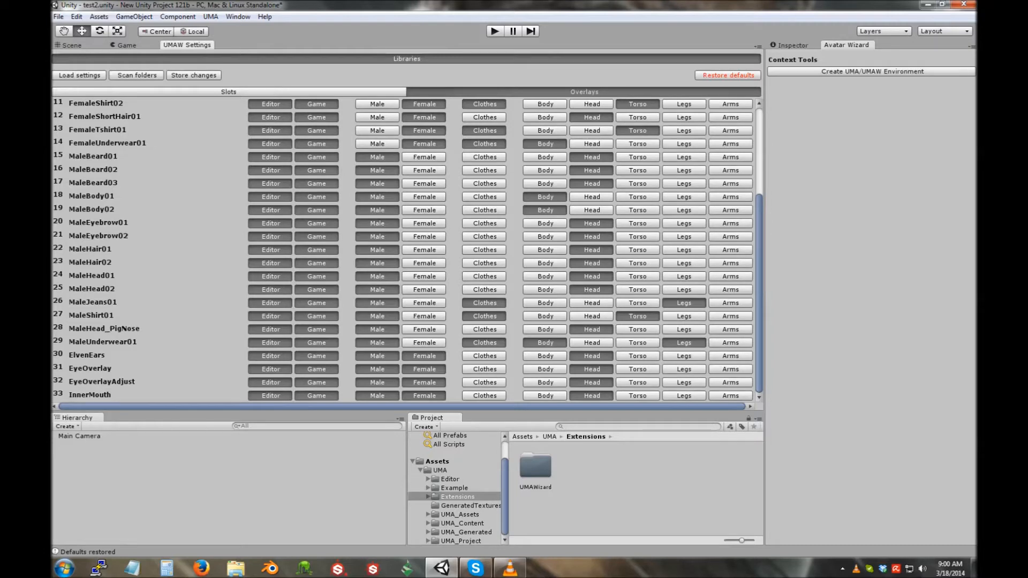
{"action": "left_click", "coordinate": [584, 91]}
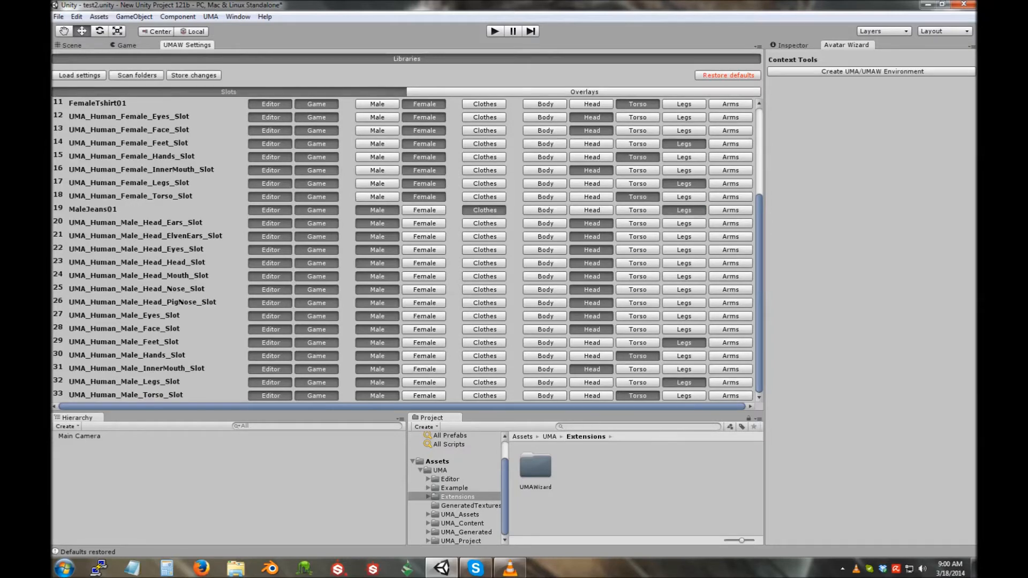
{"action": "scroll", "coordinate": [405, 249], "scroll_direction": "up", "scroll_amount": 3}
{"action": "scroll", "coordinate": [405, 249], "scroll_direction": "down", "scroll_amount": 3}
{"action": "left_click", "coordinate": [584, 91]}
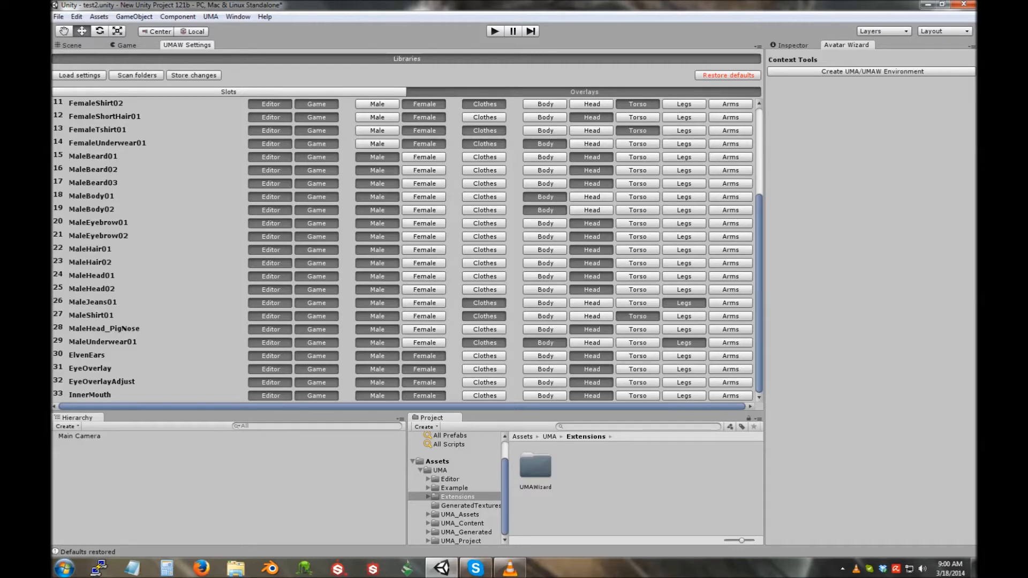
{"action": "left_click", "coordinate": [228, 92]}
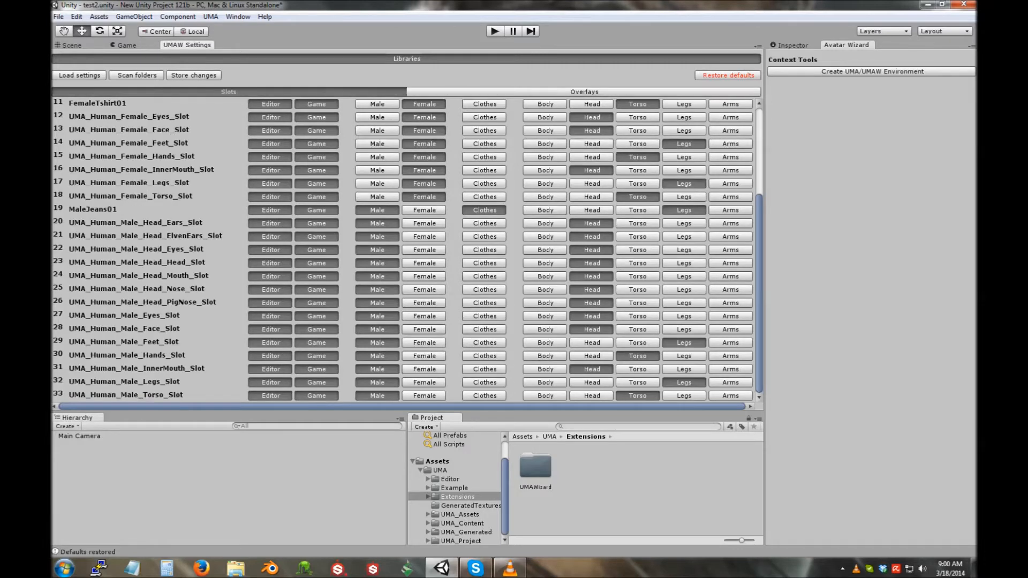
{"action": "left_click", "coordinate": [584, 92]}
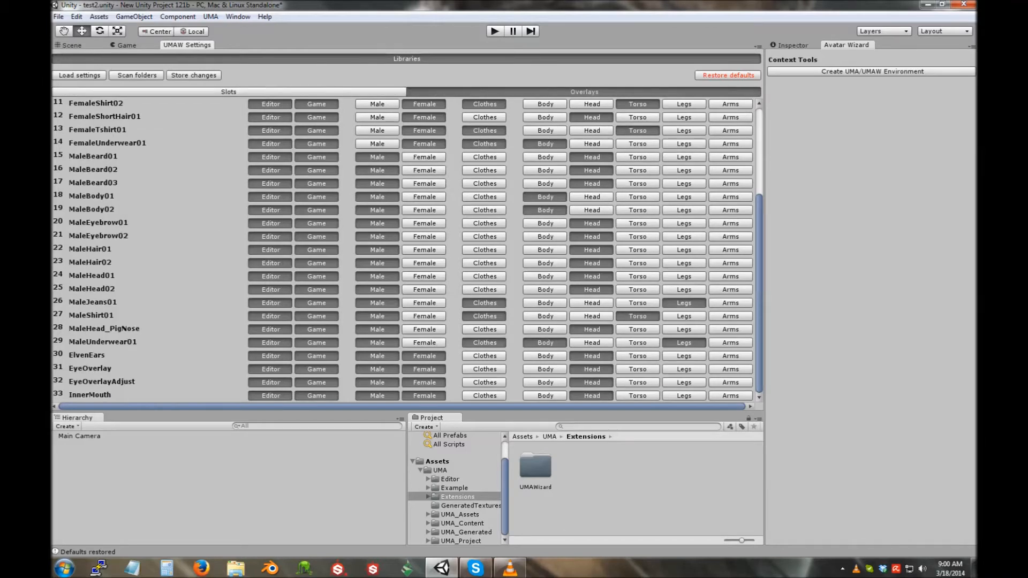
{"action": "left_click", "coordinate": [228, 92]}
{"action": "scroll", "coordinate": [407, 250], "scroll_direction": "up", "scroll_amount": 5}
{"action": "scroll", "coordinate": [407, 250], "scroll_direction": "down", "scroll_amount": 5}
{"action": "scroll", "coordinate": [407, 250], "scroll_direction": "up", "scroll_amount": 5}
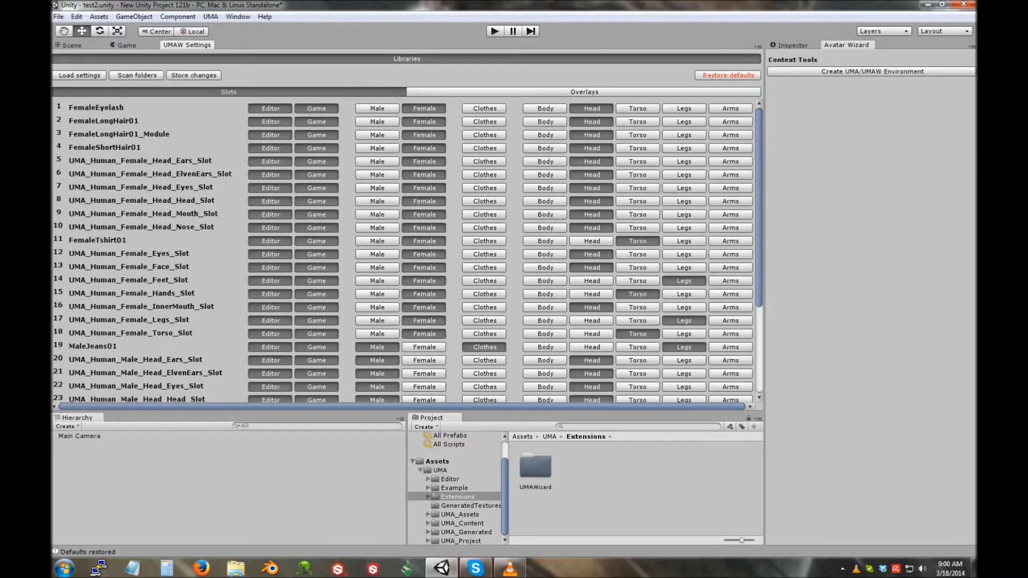
{"action": "scroll", "coordinate": [407, 252], "scroll_direction": "down", "scroll_amount": 5}
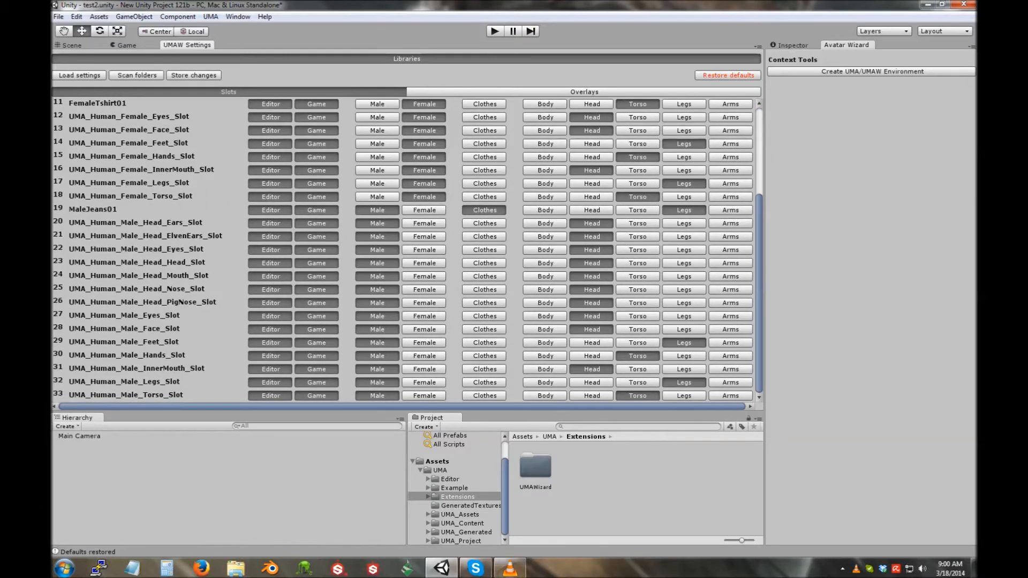
Step: Show the UMA_Content folder in the project and scan the folders to update the UMAW libraries
{"action": "left_click", "coordinate": [458, 497]}
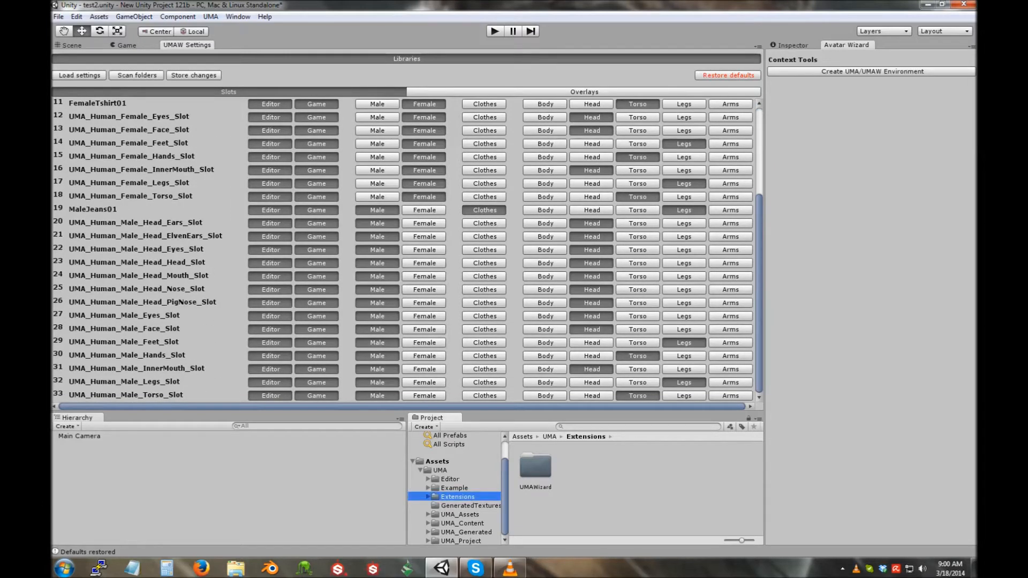
{"action": "left_click", "coordinate": [462, 523]}
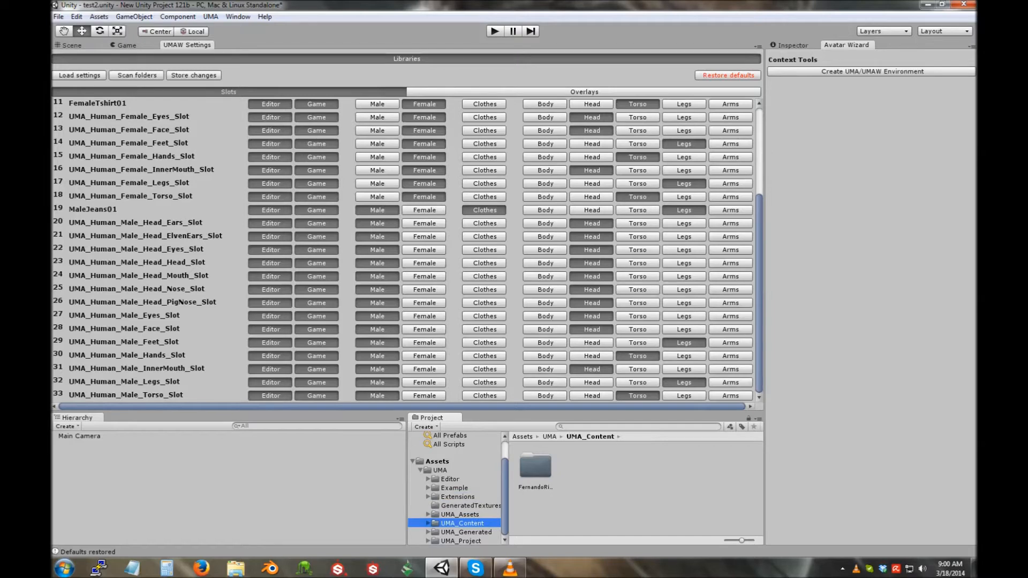
{"action": "left_click", "coordinate": [136, 75]}
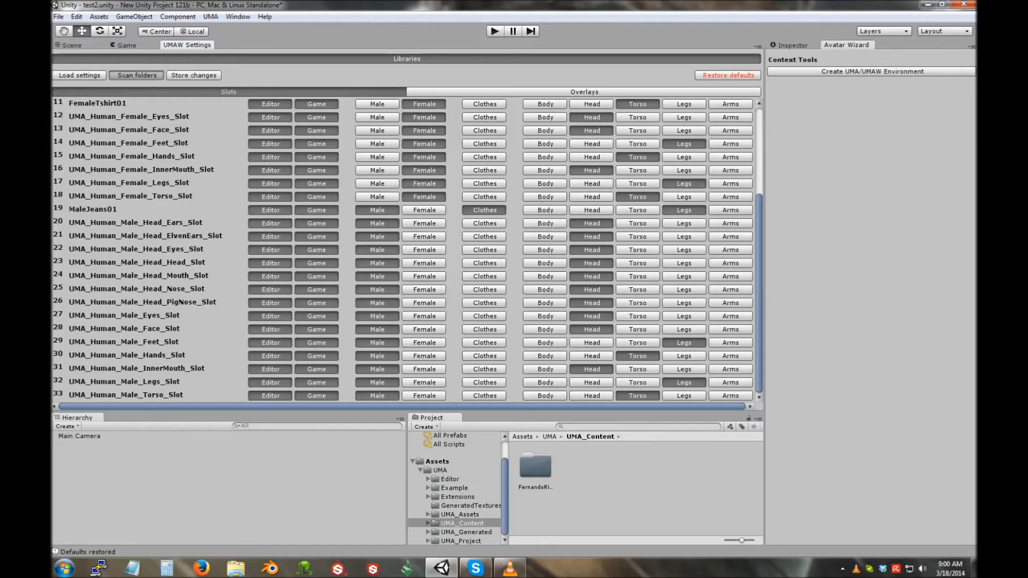
{"action": "left_click", "coordinate": [137, 75]}
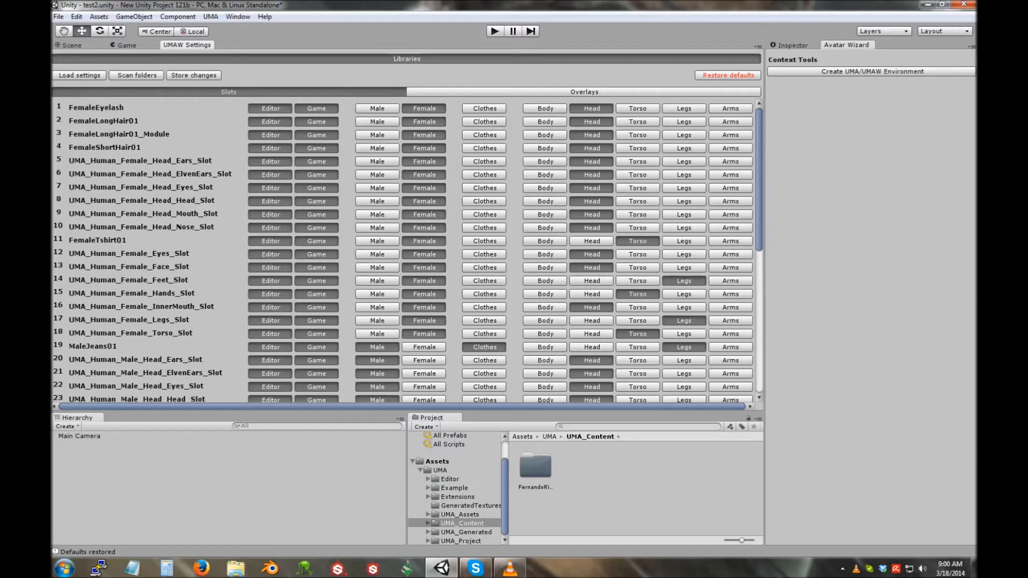
Step: Examine the Assets subfolder of the UMAWizard extension and the neighbouring subfolders, and collapse UMAWizard again
{"action": "left_click", "coordinate": [462, 523]}
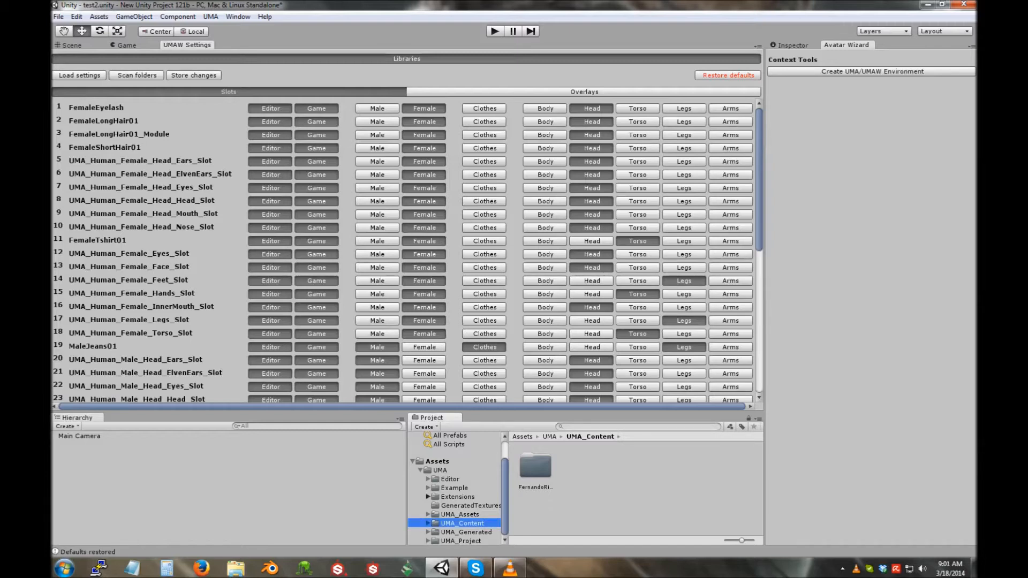
{"action": "left_click", "coordinate": [428, 497]}
{"action": "left_click", "coordinate": [436, 506]}
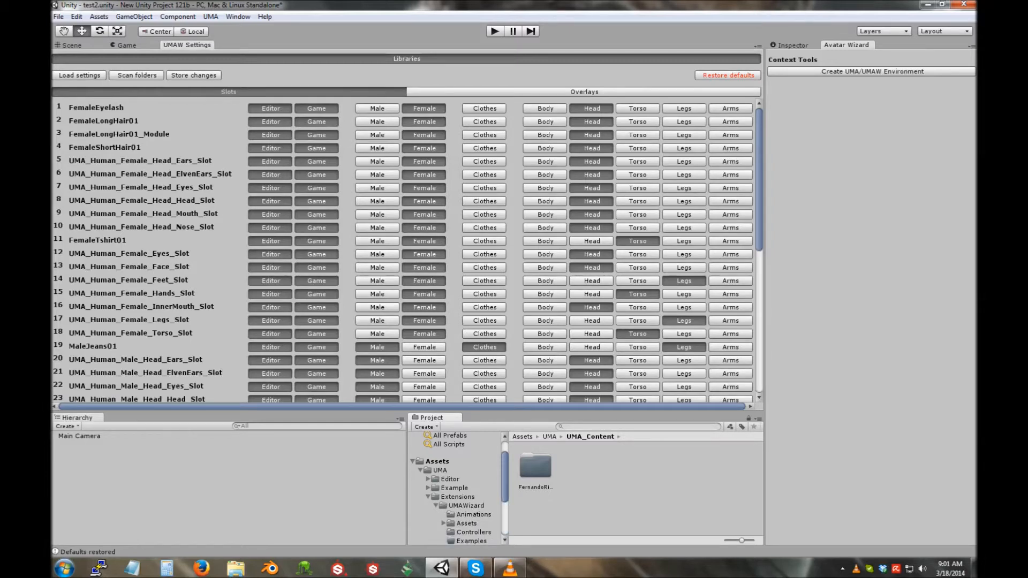
{"action": "left_click", "coordinate": [467, 523]}
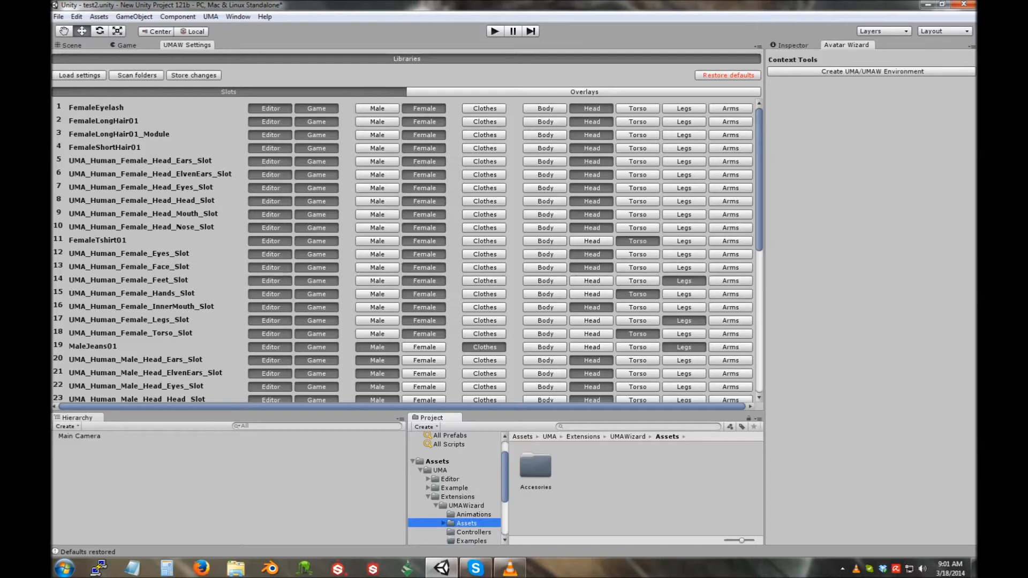
{"action": "scroll", "coordinate": [455, 487], "scroll_direction": "down", "scroll_amount": 5}
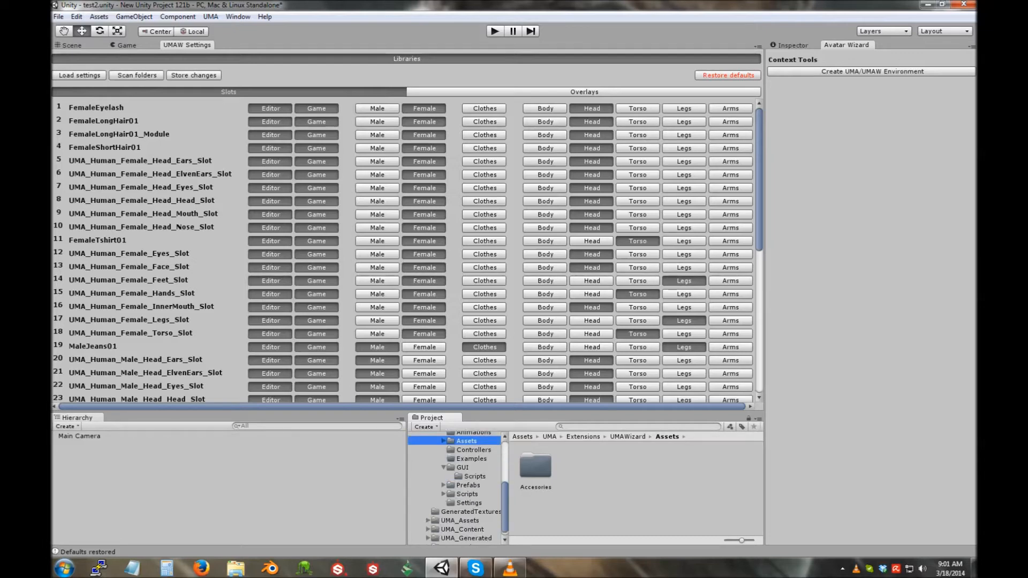
{"action": "scroll", "coordinate": [455, 487], "scroll_direction": "up", "scroll_amount": 4}
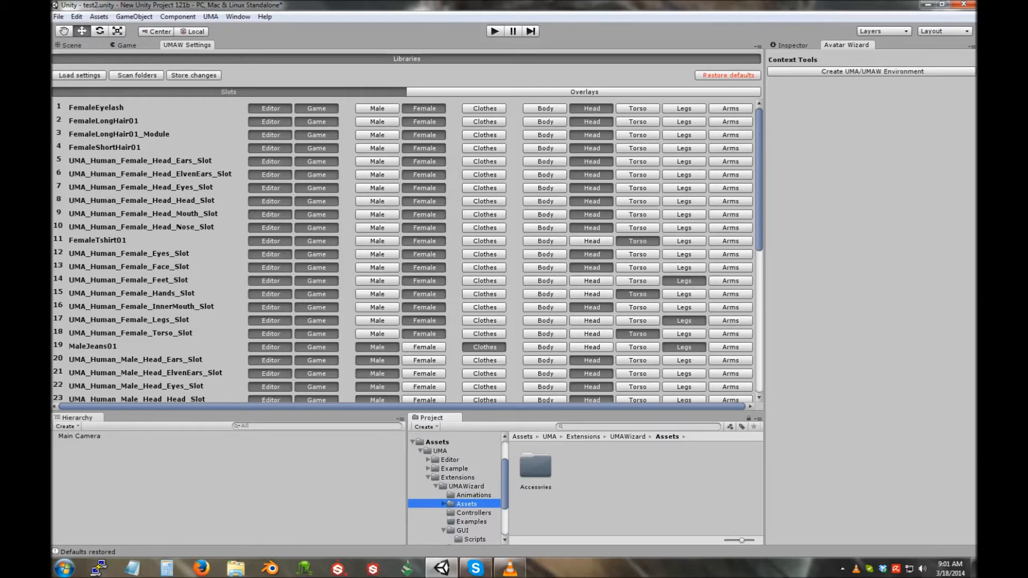
{"action": "left_click", "coordinate": [435, 486]}
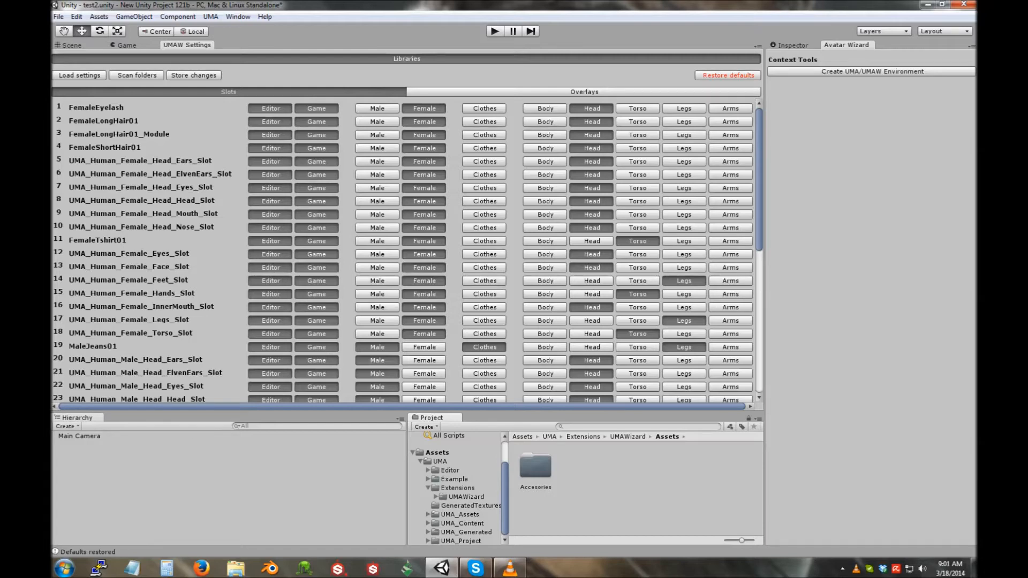
Step: Show the contents of the UMA_Content folder and expand the UMAWizard folder in the project tree
{"action": "left_click", "coordinate": [465, 532]}
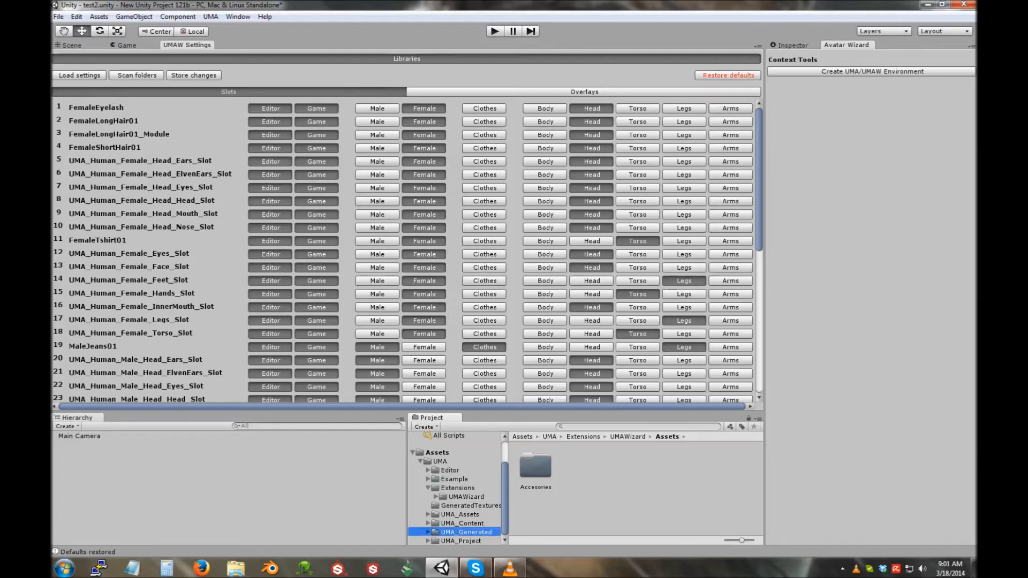
{"action": "left_click", "coordinate": [462, 524]}
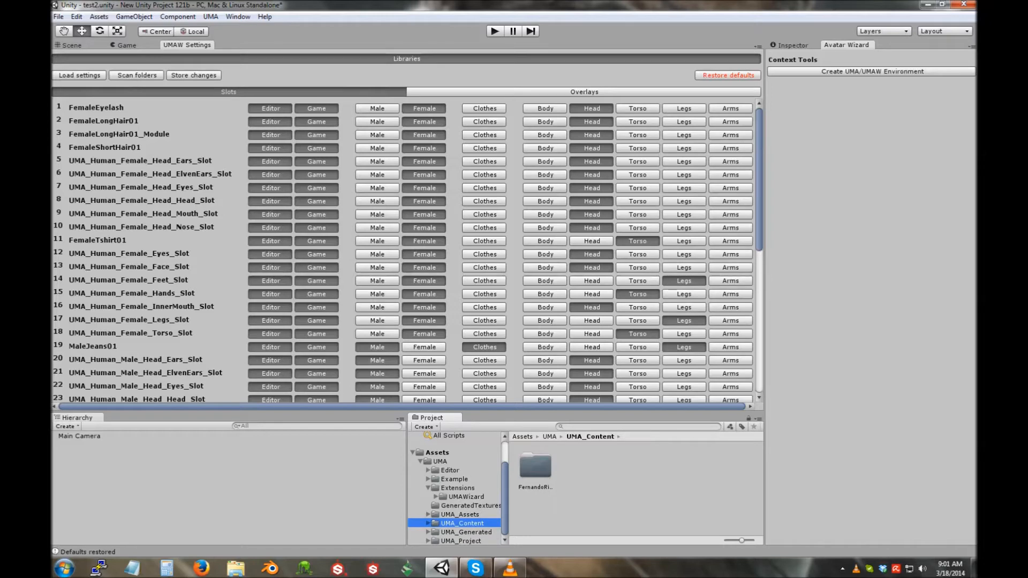
{"action": "left_click", "coordinate": [436, 497]}
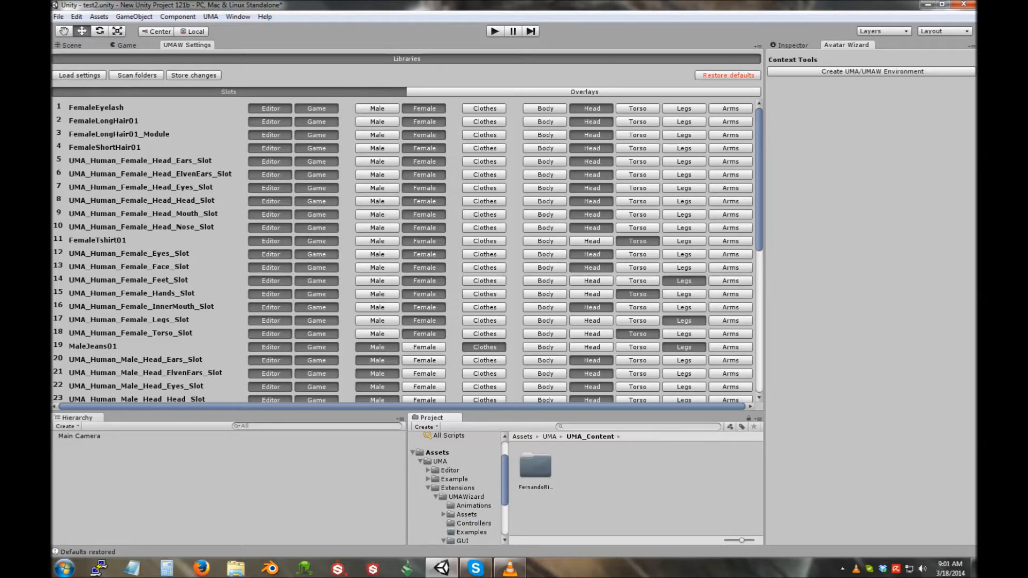
Step: Show the contents of the UMAWizard Assets folder and collapse the Extensions folder in the project tree
{"action": "left_click", "coordinate": [466, 515]}
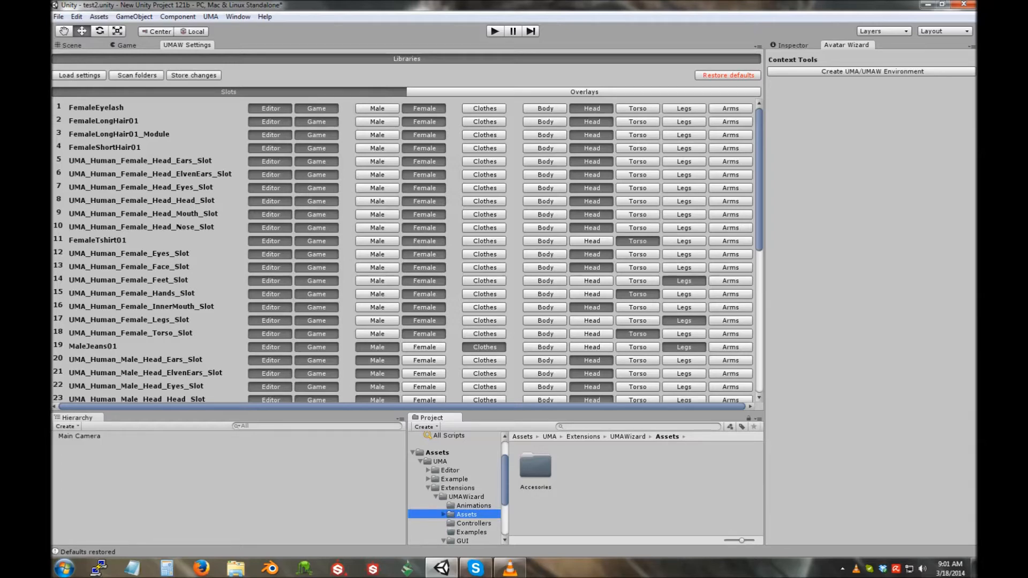
{"action": "left_click", "coordinate": [428, 488]}
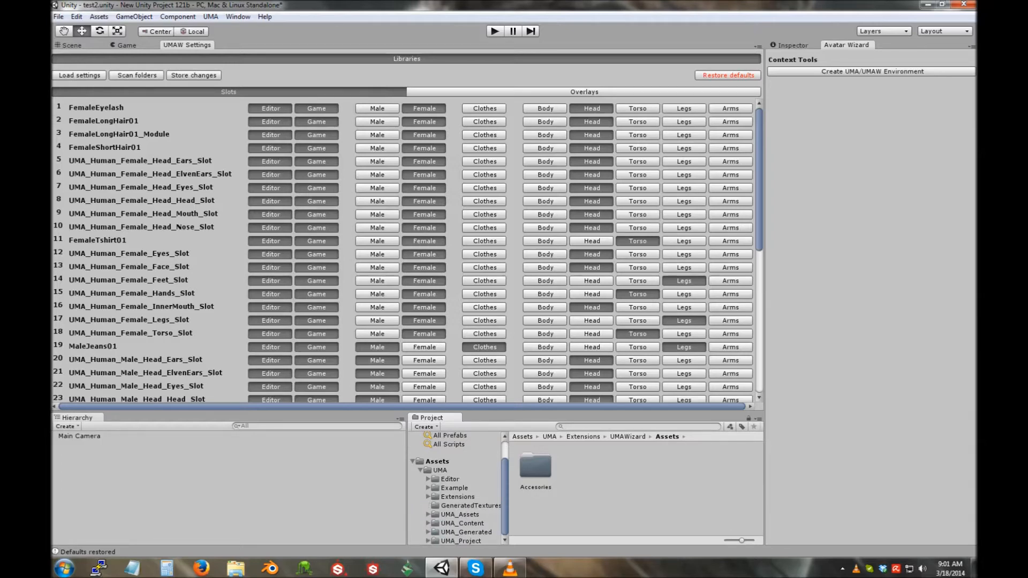
Step: Examine the Slots and Overlays libraries, comparing the category assignments of the upper entries with those of the high-poly entries at the end
{"action": "scroll", "coordinate": [407, 252], "scroll_direction": "down", "scroll_amount": 8}
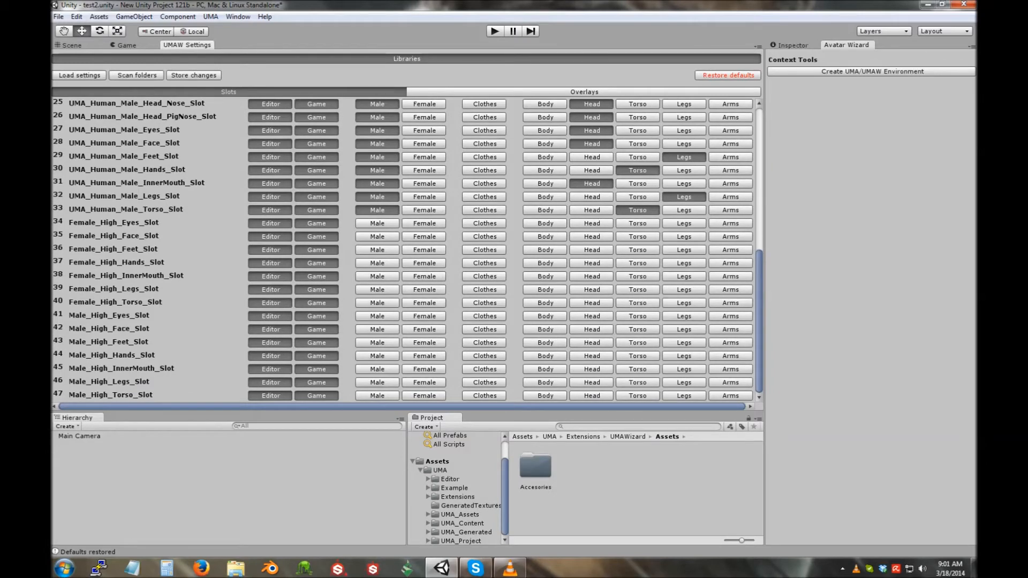
{"action": "scroll", "coordinate": [407, 251], "scroll_direction": "up", "scroll_amount": 8}
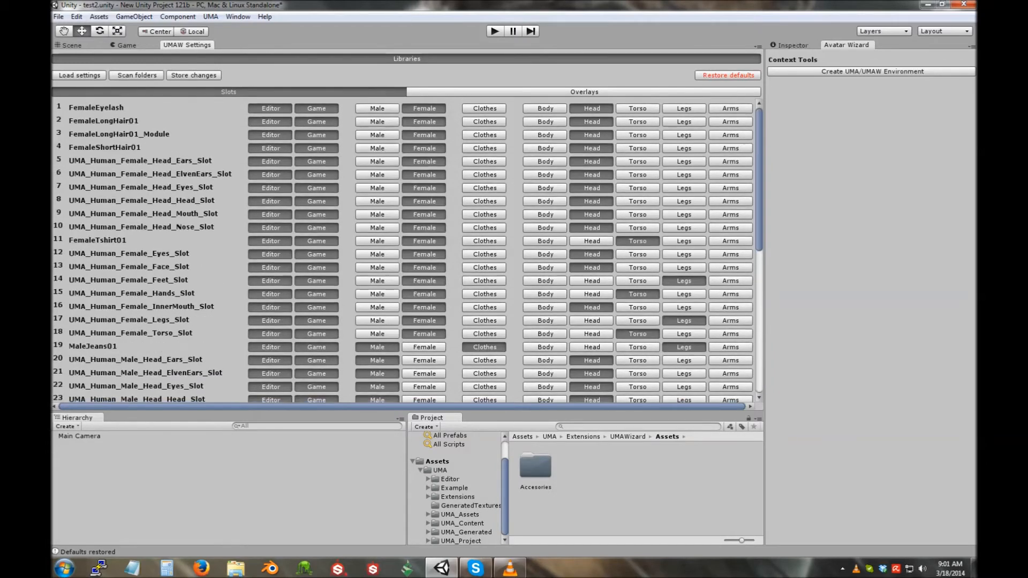
{"action": "scroll", "coordinate": [407, 252], "scroll_direction": "down", "scroll_amount": 8}
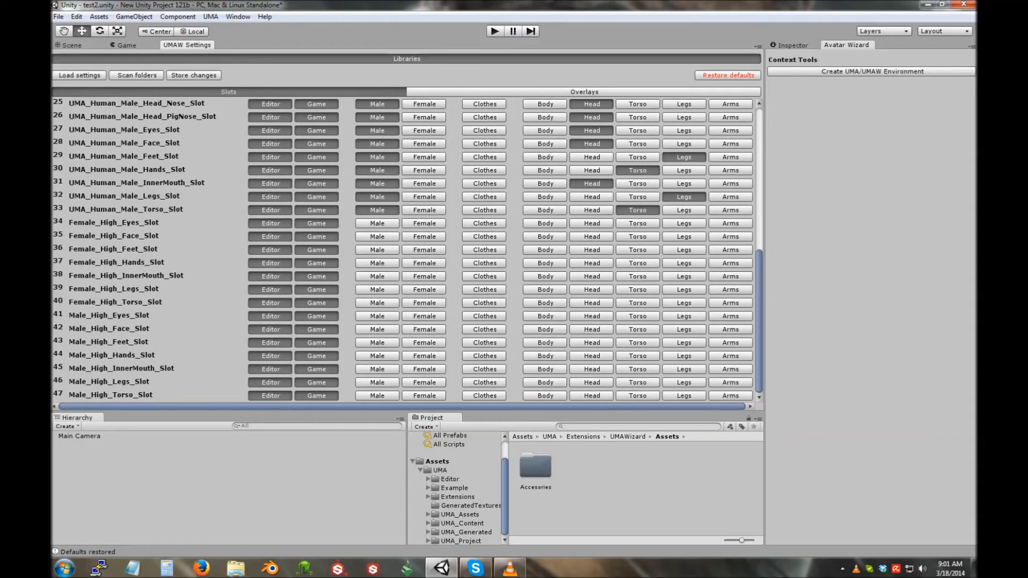
{"action": "left_click", "coordinate": [584, 93]}
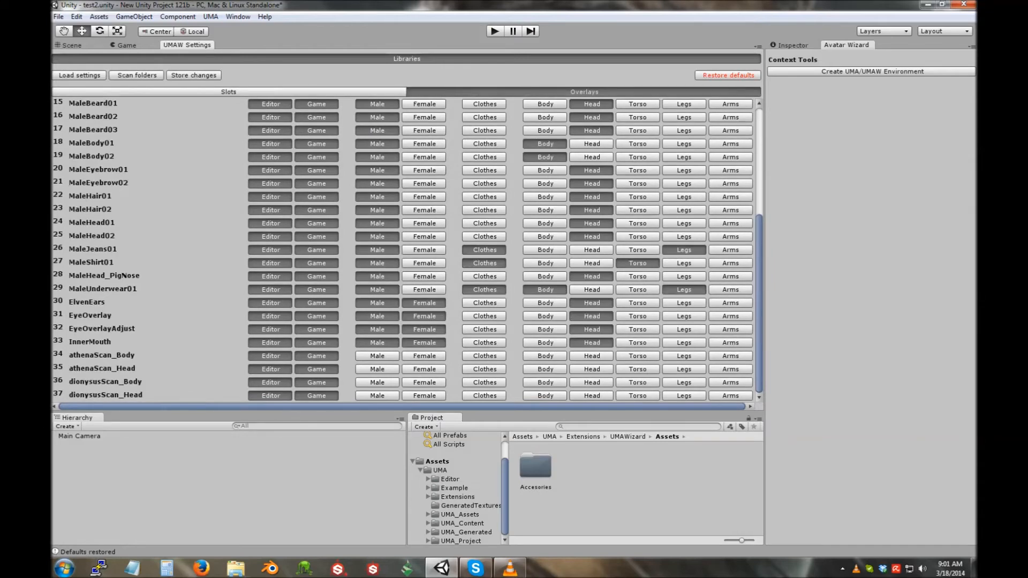
{"action": "left_click", "coordinate": [229, 92]}
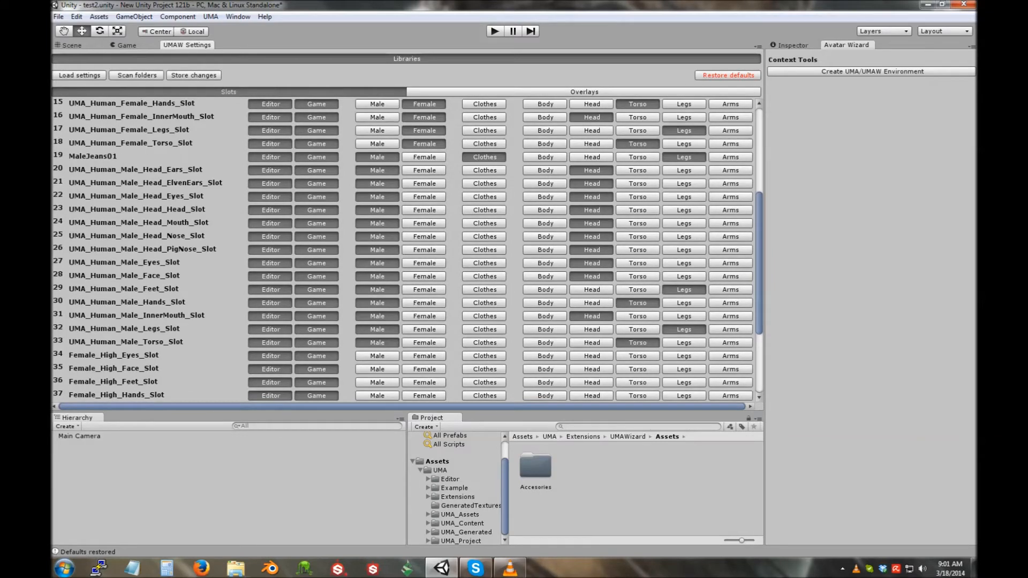
{"action": "left_click", "coordinate": [584, 92]}
{"action": "left_click", "coordinate": [228, 92]}
{"action": "scroll", "coordinate": [406, 249], "scroll_direction": "down", "scroll_amount": 4}
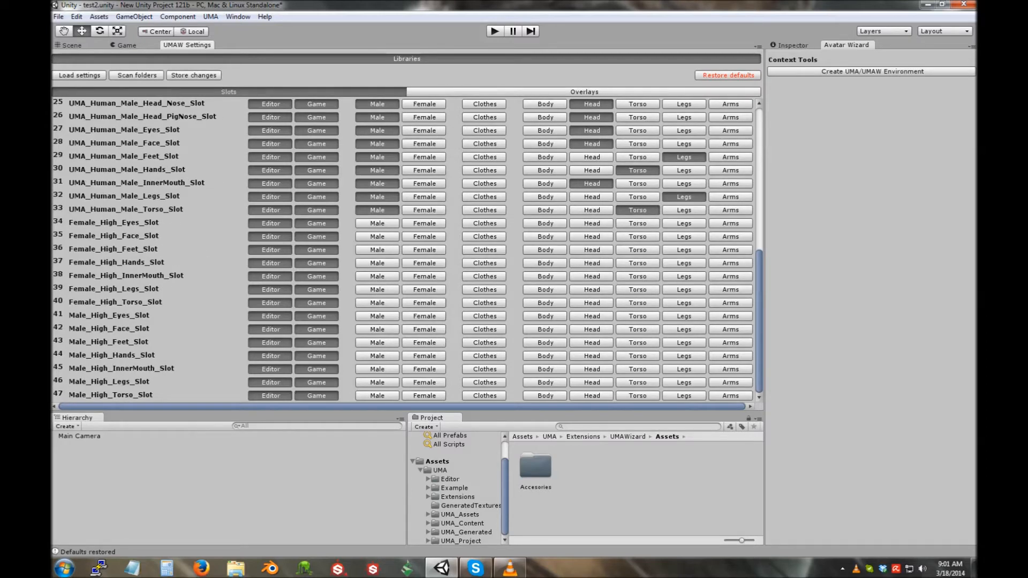
{"action": "scroll", "coordinate": [406, 250], "scroll_direction": "up", "scroll_amount": 12}
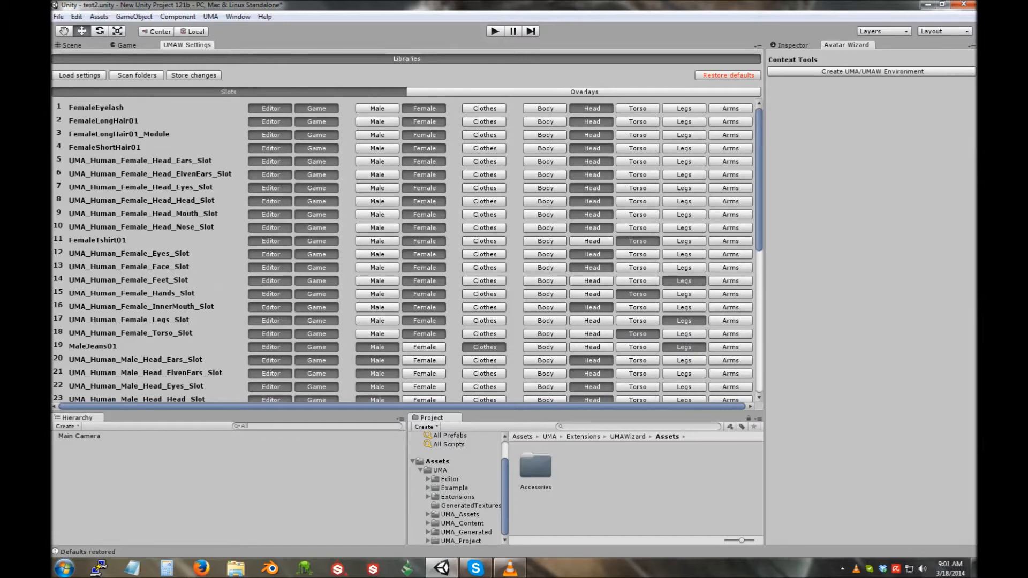
{"action": "scroll", "coordinate": [405, 250], "scroll_direction": "down", "scroll_amount": 8}
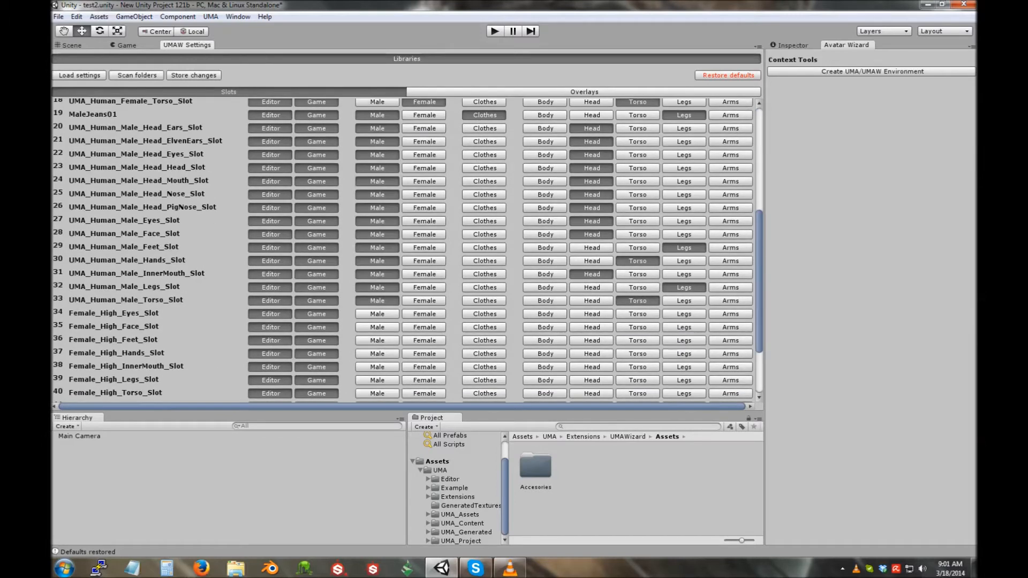
{"action": "scroll", "coordinate": [406, 250], "scroll_direction": "down", "scroll_amount": 3}
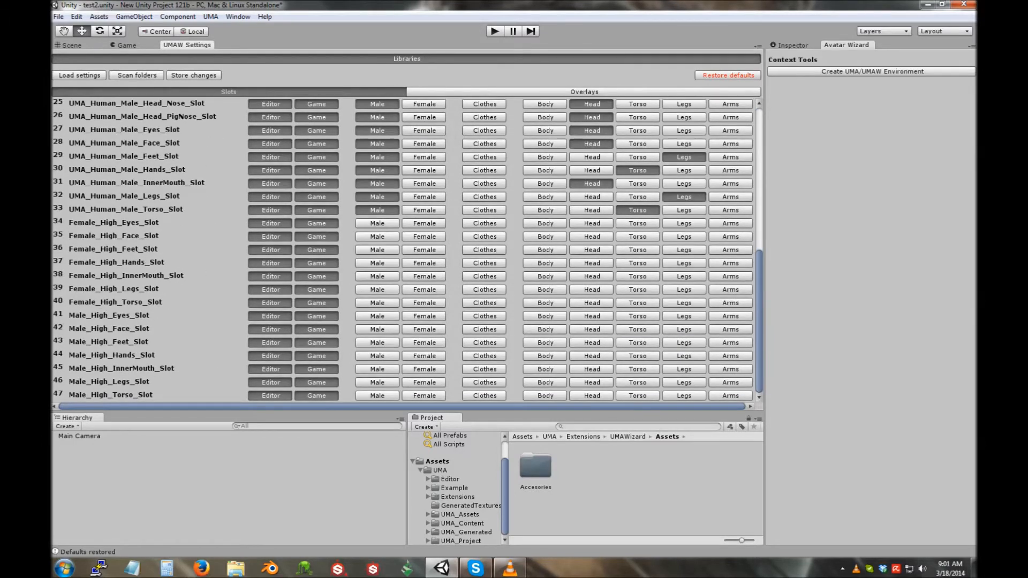
{"action": "scroll", "coordinate": [406, 250], "scroll_direction": "up", "scroll_amount": 10}
{"action": "scroll", "coordinate": [406, 250], "scroll_direction": "down", "scroll_amount": 10}
{"action": "scroll", "coordinate": [405, 250], "scroll_direction": "up", "scroll_amount": 10}
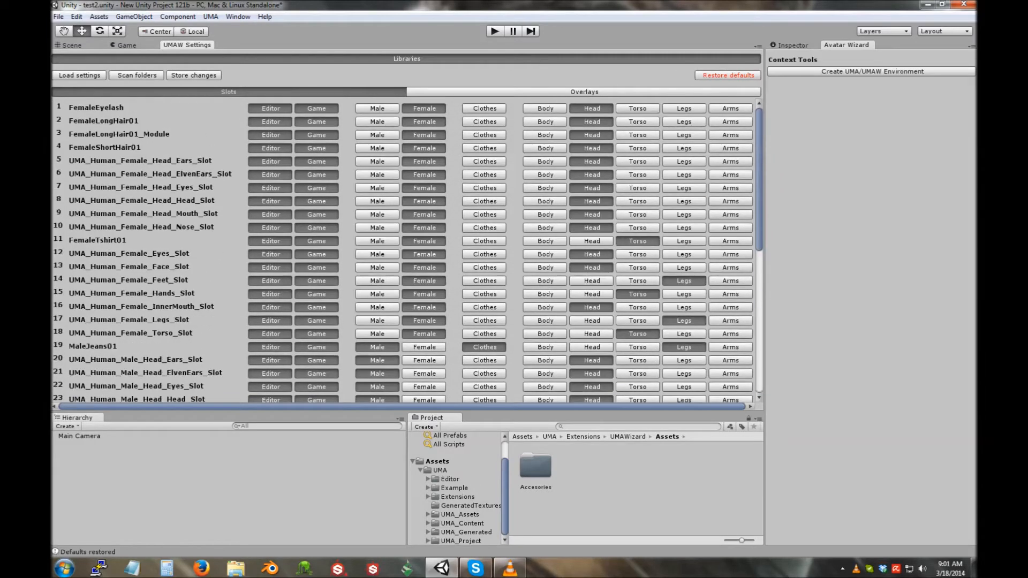
Step: Assign the Female category to all seven Female_High slots, from Female_High_Eyes_Slot to Female_High_Torso_Slot
{"action": "scroll", "coordinate": [406, 251], "scroll_direction": "down", "scroll_amount": 10}
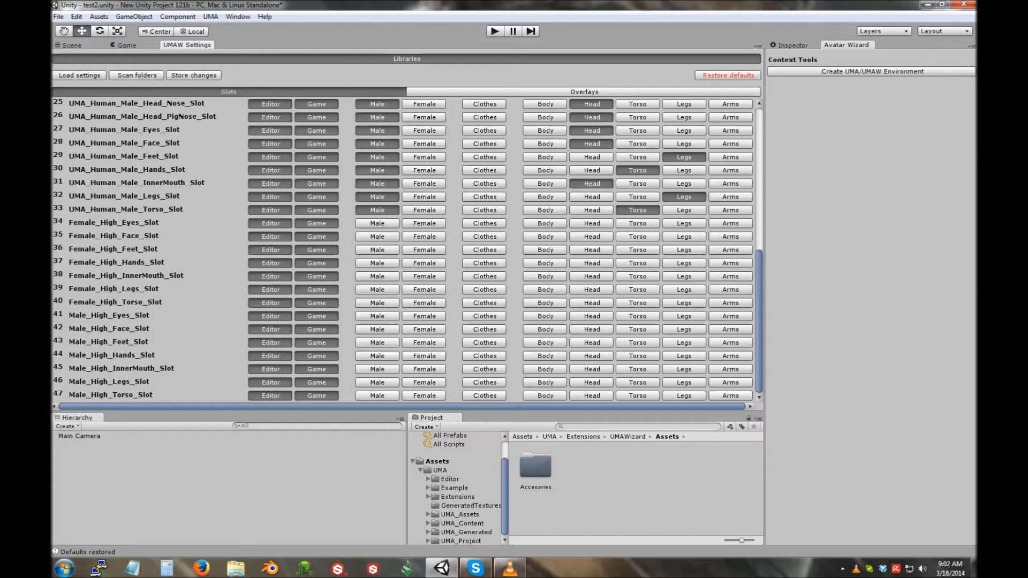
{"action": "left_click", "coordinate": [424, 223]}
{"action": "left_click", "coordinate": [424, 237]}
{"action": "left_click", "coordinate": [424, 250]}
{"action": "left_click", "coordinate": [424, 264]}
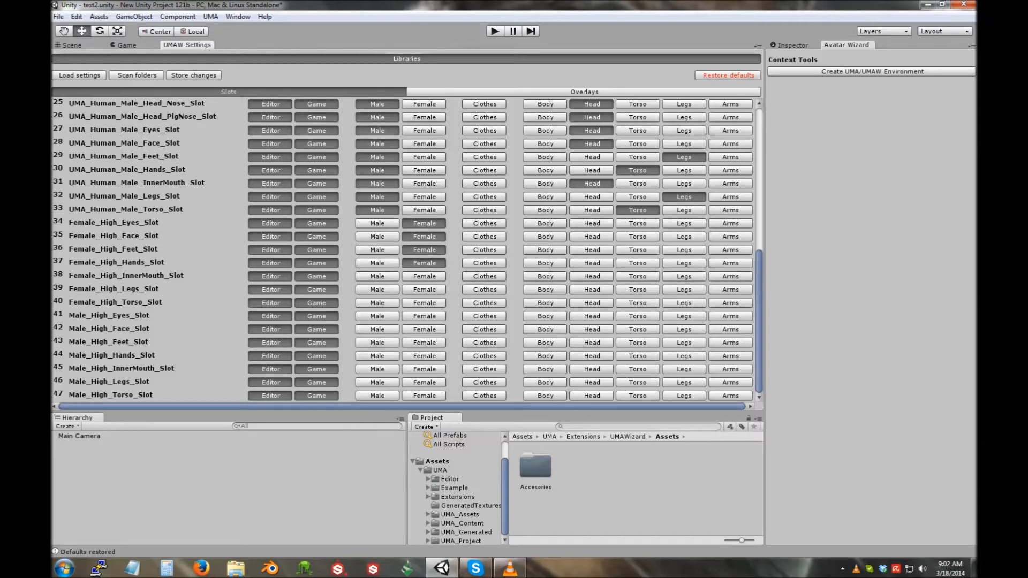
{"action": "left_click", "coordinate": [424, 276]}
{"action": "left_click", "coordinate": [424, 290]}
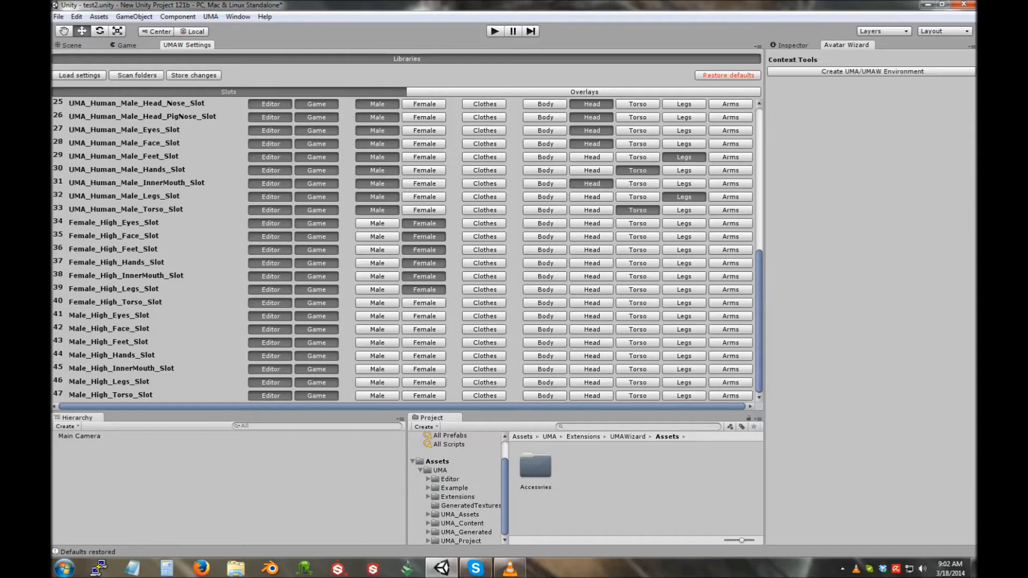
{"action": "left_click", "coordinate": [424, 303]}
Step: Browse the project's UMA_Content folder down to the HumanHighPoly folder under Slots
{"action": "left_click", "coordinate": [461, 523]}
{"action": "double_click", "coordinate": [536, 466]}
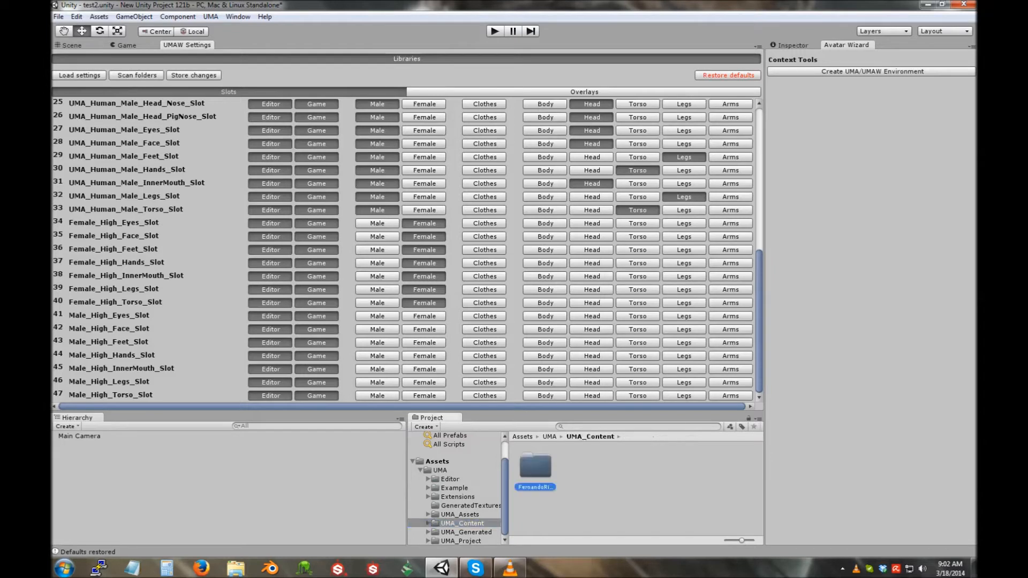
{"action": "double_click", "coordinate": [577, 466]}
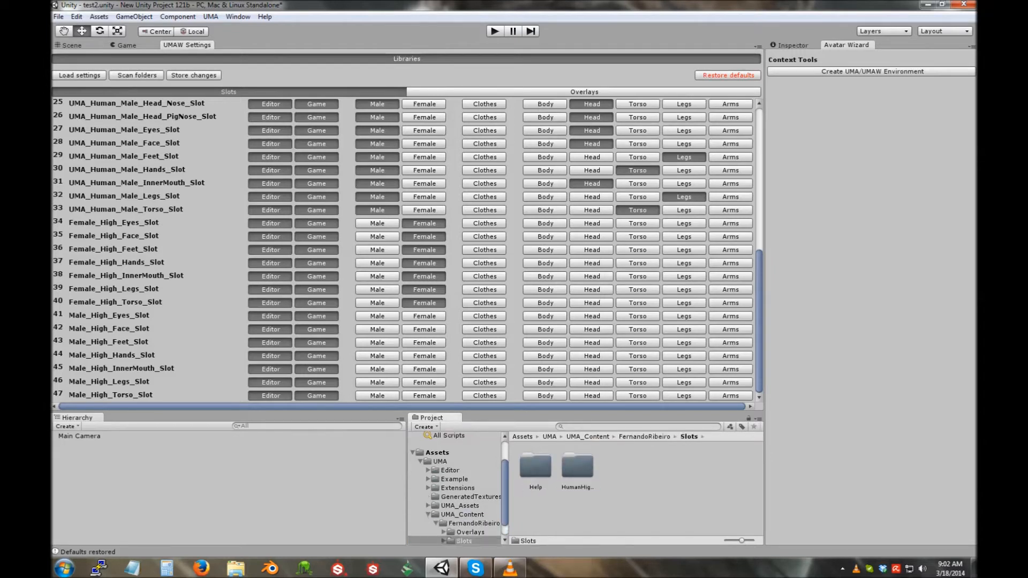
{"action": "left_click", "coordinate": [577, 466]}
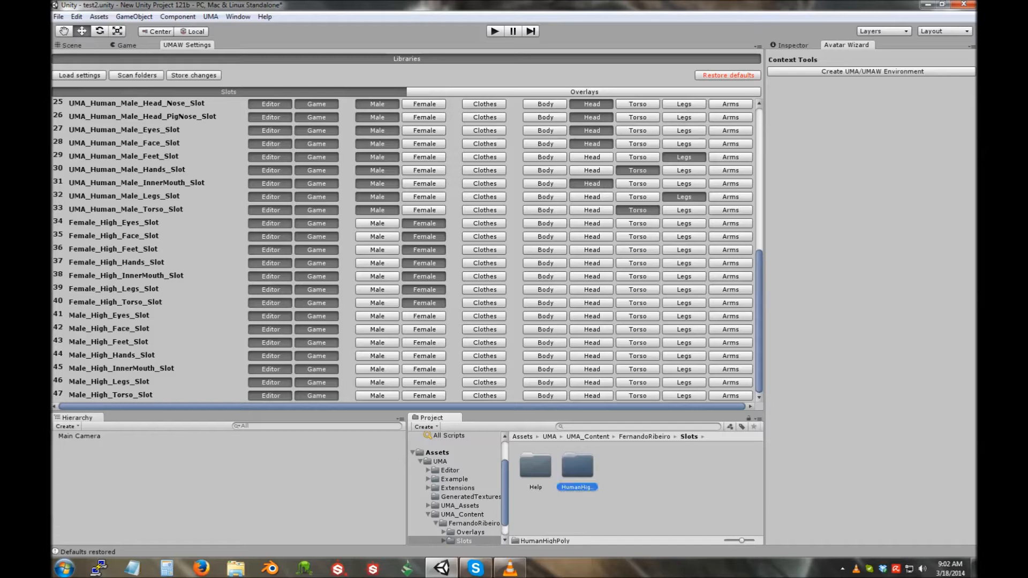
{"action": "double_click", "coordinate": [577, 466]}
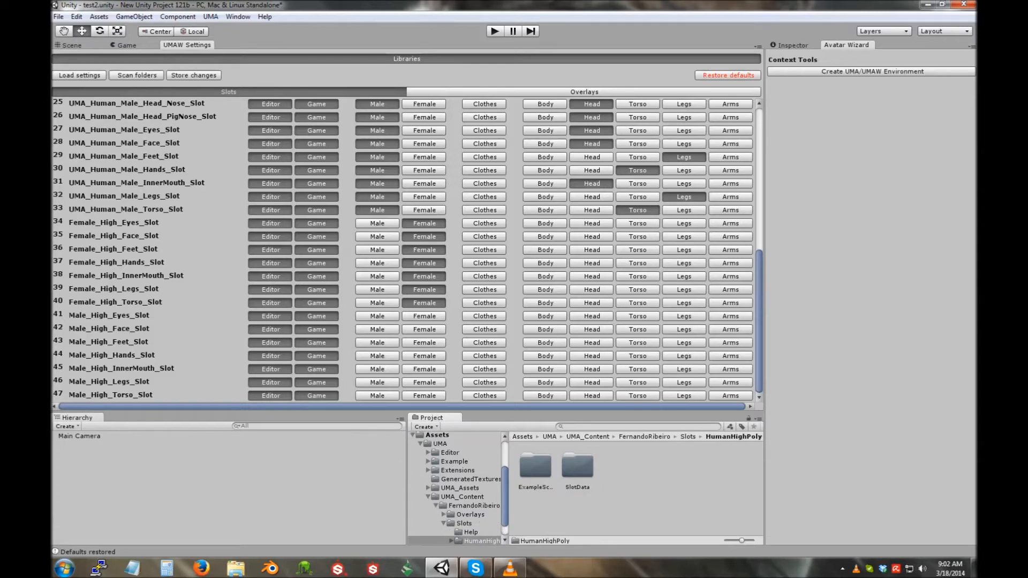
Step: Assign the Male category to all seven Male_High slots, from Male_High_Eyes_Slot to Male_High_Torso_Slot
{"action": "left_click", "coordinate": [377, 316]}
{"action": "left_click", "coordinate": [377, 329]}
{"action": "left_click", "coordinate": [378, 342]}
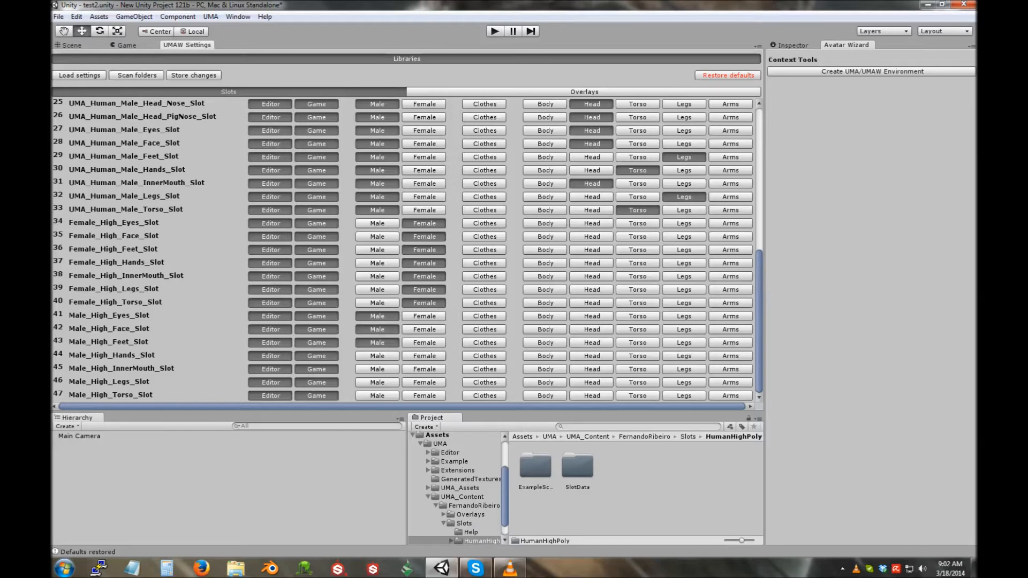
{"action": "left_click", "coordinate": [378, 356]}
{"action": "left_click", "coordinate": [378, 370]}
{"action": "left_click", "coordinate": [378, 382]}
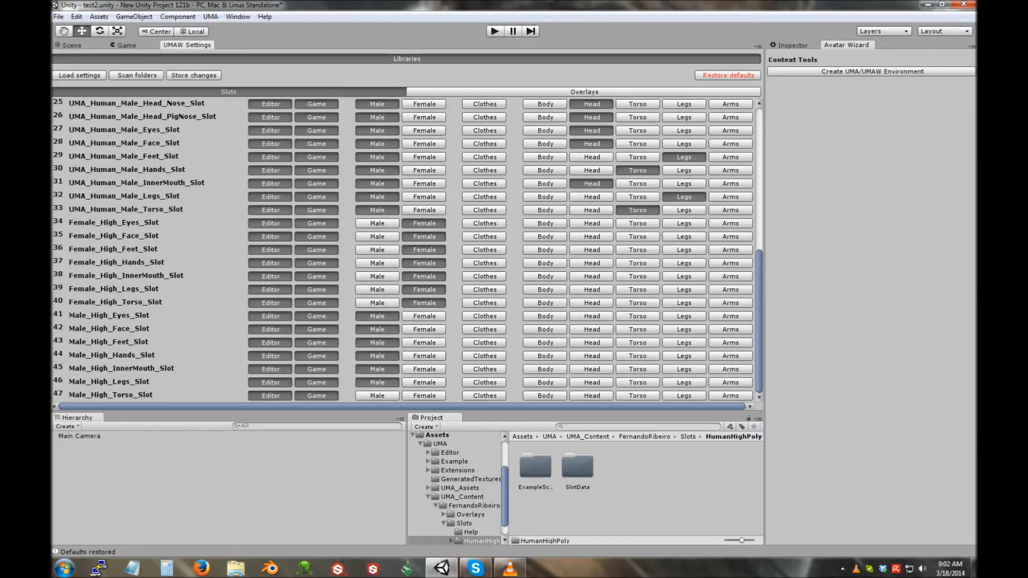
{"action": "left_click", "coordinate": [378, 395]}
Step: In the Overlays library, mark athenaScan_Body and athenaScan_Head as Female, and dionysusScan_Body and dionysusScan_Head as Male
{"action": "left_click", "coordinate": [584, 92]}
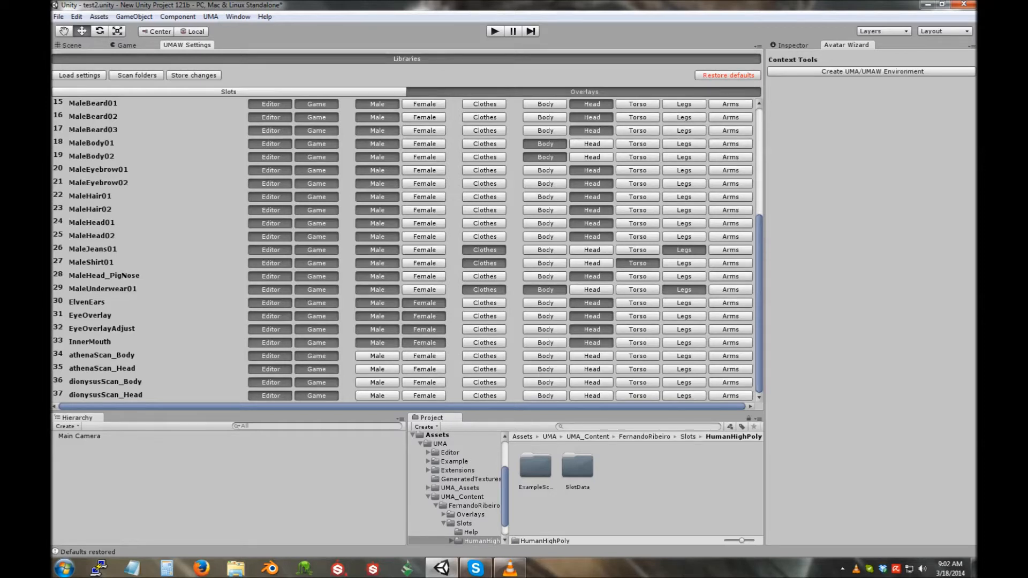
{"action": "left_click", "coordinate": [424, 356]}
{"action": "left_click", "coordinate": [424, 370]}
{"action": "left_click", "coordinate": [377, 383]}
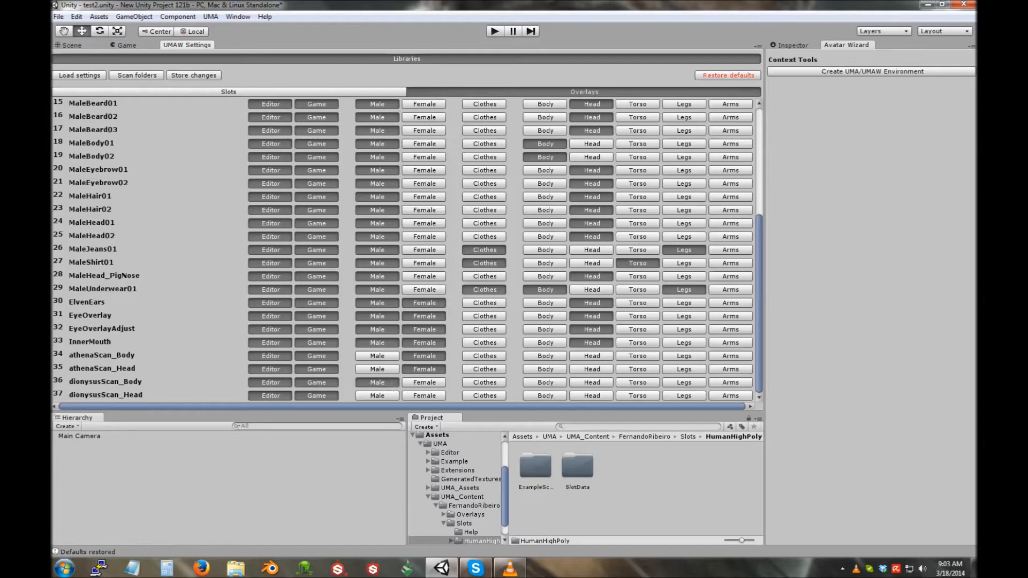
{"action": "left_click", "coordinate": [378, 396]}
Step: Assign the Body category to the athenaScan_Body and dionysusScan_Body overlays, and Head to athenaScan_Head and dionysusScan_Head
{"action": "left_click", "coordinate": [545, 356]}
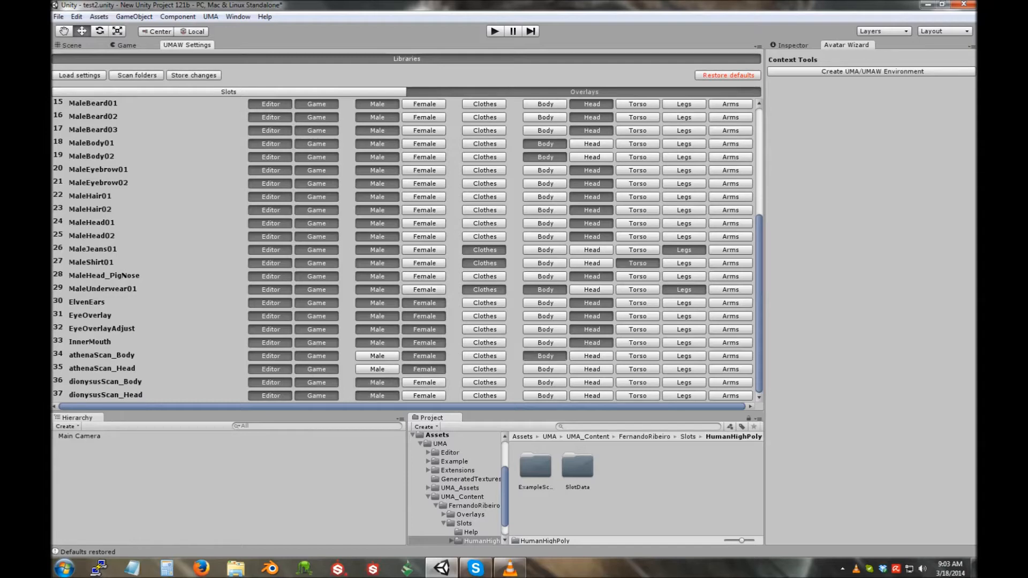
{"action": "left_click", "coordinate": [591, 369]}
{"action": "left_click", "coordinate": [545, 382]}
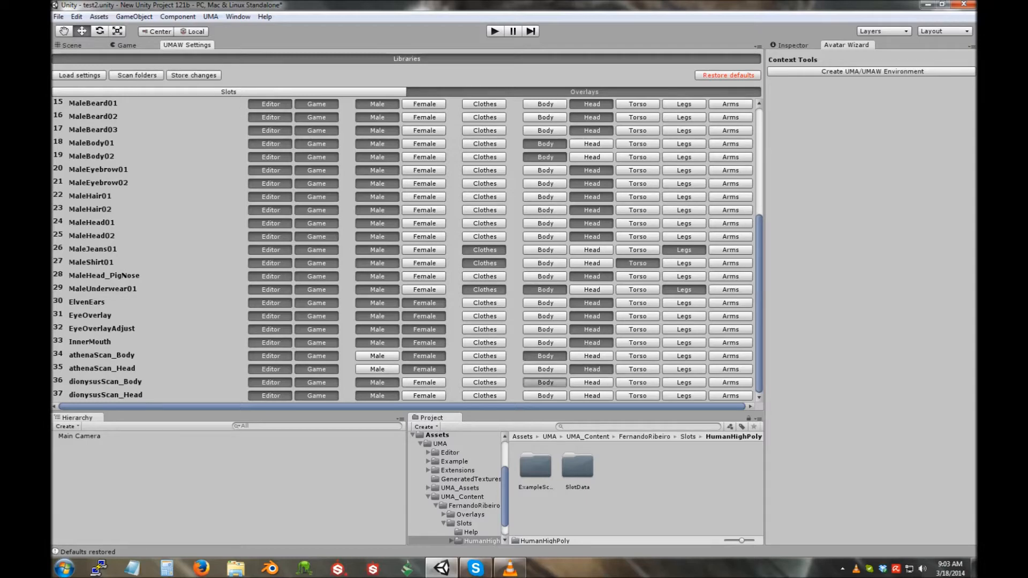
{"action": "left_click", "coordinate": [591, 396]}
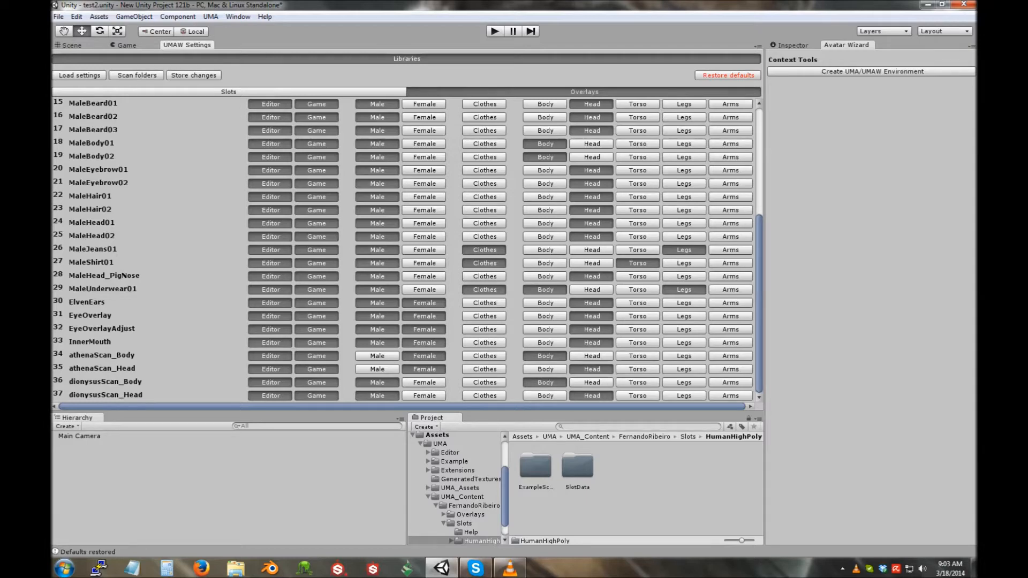
Step: In the Slots library, assign the Body category to all seven Female_High slots
{"action": "left_click", "coordinate": [228, 92]}
{"action": "scroll", "coordinate": [407, 249], "scroll_direction": "down", "scroll_amount": 5}
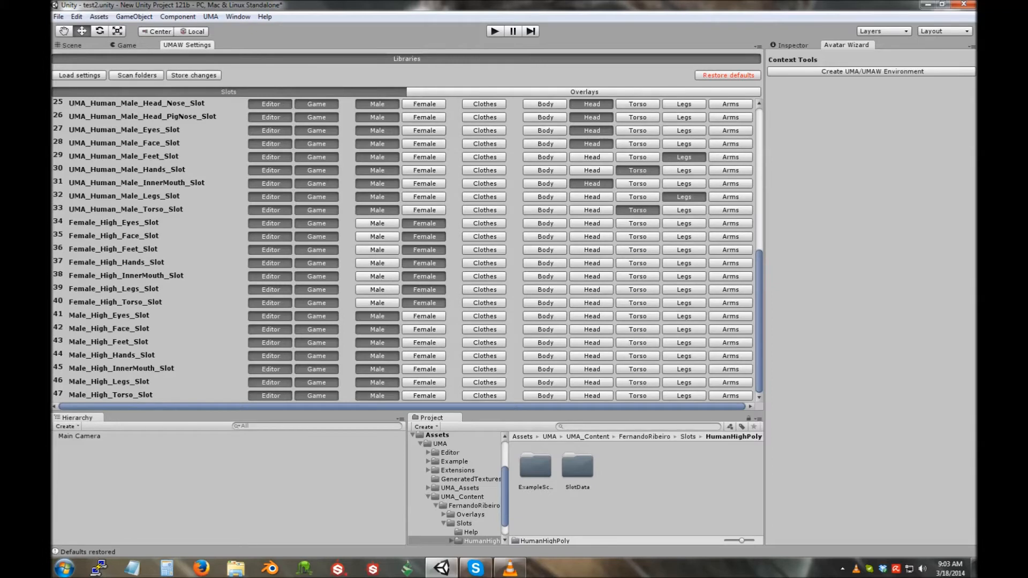
{"action": "left_click", "coordinate": [545, 223]}
{"action": "left_click", "coordinate": [545, 236]}
{"action": "left_click", "coordinate": [545, 250]}
{"action": "left_click", "coordinate": [545, 263]}
{"action": "left_click", "coordinate": [545, 276]}
{"action": "left_click", "coordinate": [545, 289]}
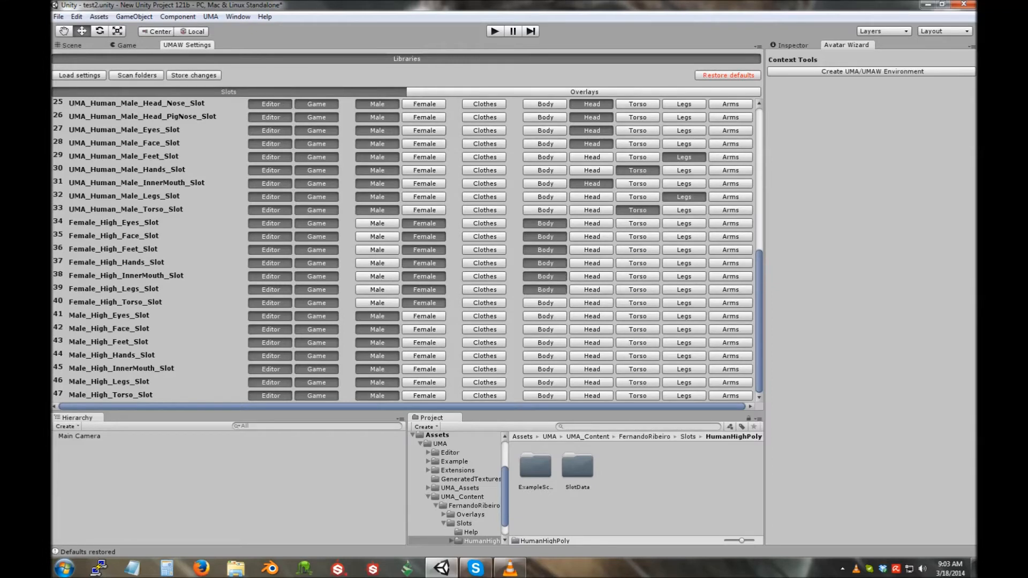
{"action": "left_click", "coordinate": [545, 303]}
Step: Assign the Body category to all seven Male_High slots
{"action": "left_click", "coordinate": [545, 316]}
{"action": "left_click", "coordinate": [545, 329]}
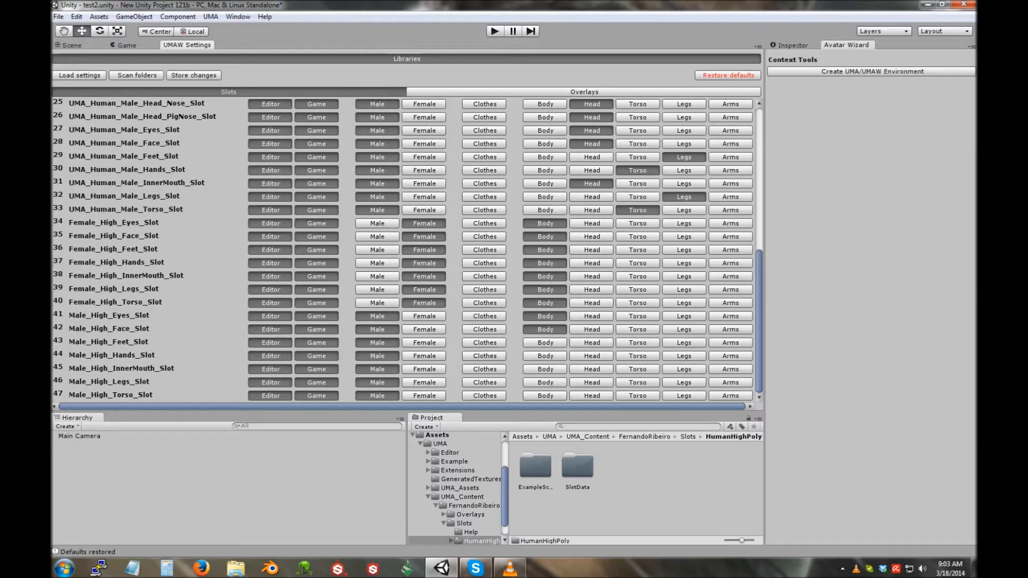
{"action": "left_click", "coordinate": [545, 342]}
{"action": "left_click", "coordinate": [545, 356]}
{"action": "left_click", "coordinate": [545, 370]}
{"action": "left_click", "coordinate": [545, 383]}
{"action": "left_click", "coordinate": [545, 396]}
Step: Check the category assignments in the Slots and Overlays libraries and store the changes
{"action": "scroll", "coordinate": [545, 396], "scroll_direction": "up", "scroll_amount": 5}
{"action": "scroll", "coordinate": [406, 248], "scroll_direction": "down", "scroll_amount": 5}
{"action": "scroll", "coordinate": [407, 249], "scroll_direction": "up", "scroll_amount": 12}
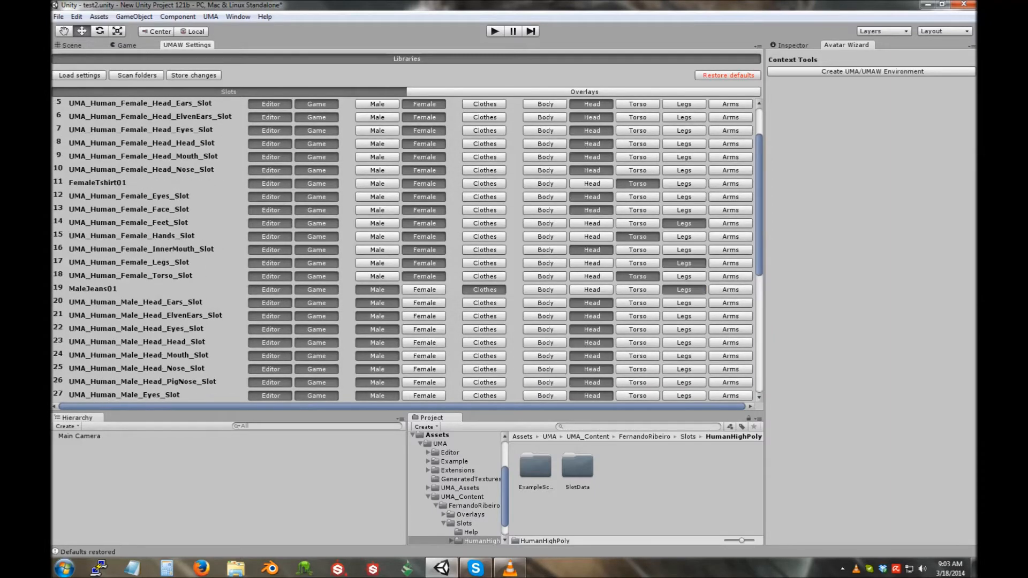
{"action": "scroll", "coordinate": [407, 249], "scroll_direction": "down", "scroll_amount": 12}
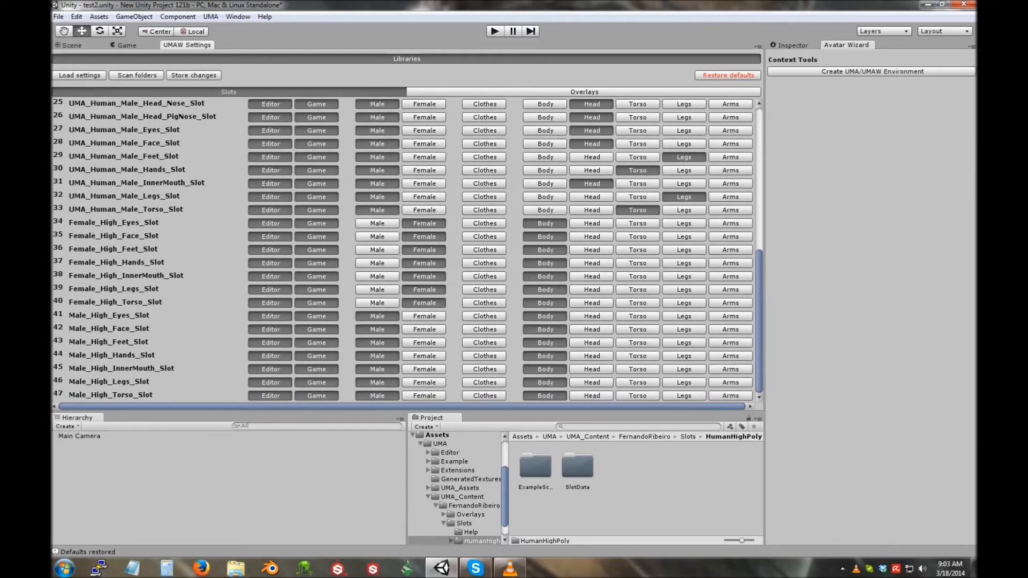
{"action": "left_click", "coordinate": [584, 92]}
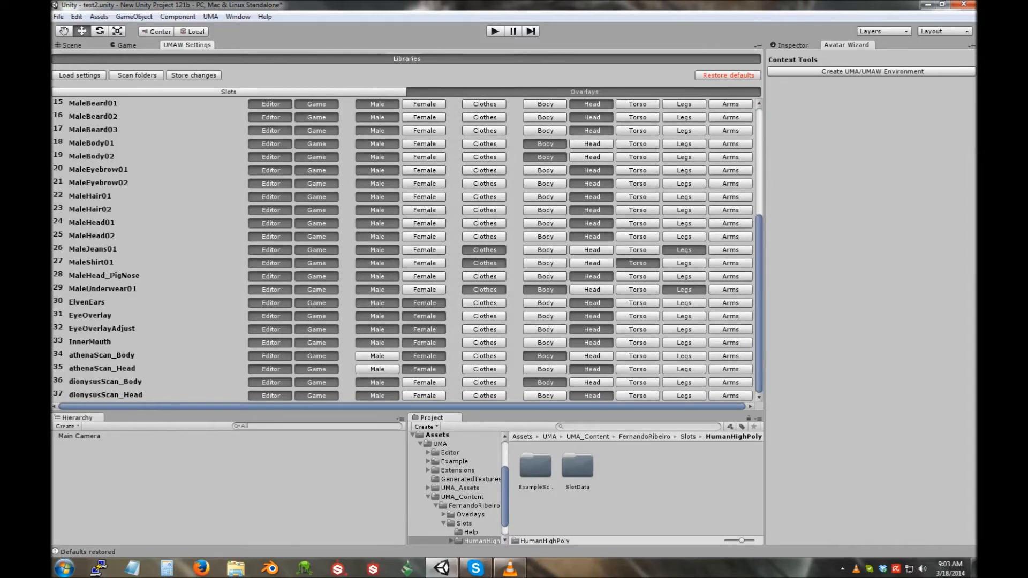
{"action": "left_click", "coordinate": [228, 92]}
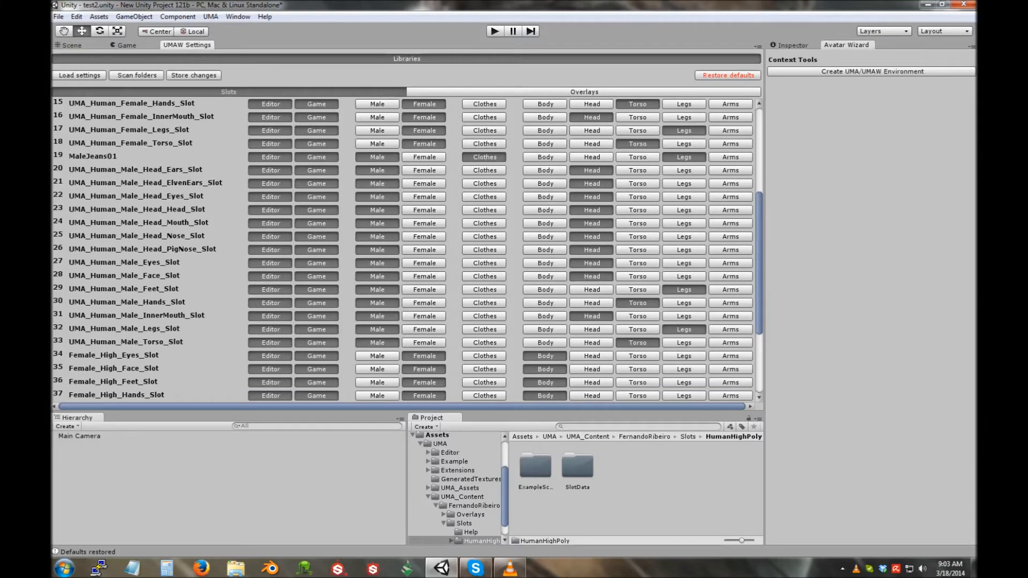
{"action": "left_click", "coordinate": [194, 75]}
{"action": "scroll", "coordinate": [406, 251], "scroll_direction": "up", "scroll_amount": 6}
{"action": "scroll", "coordinate": [407, 251], "scroll_direction": "down", "scroll_amount": 10}
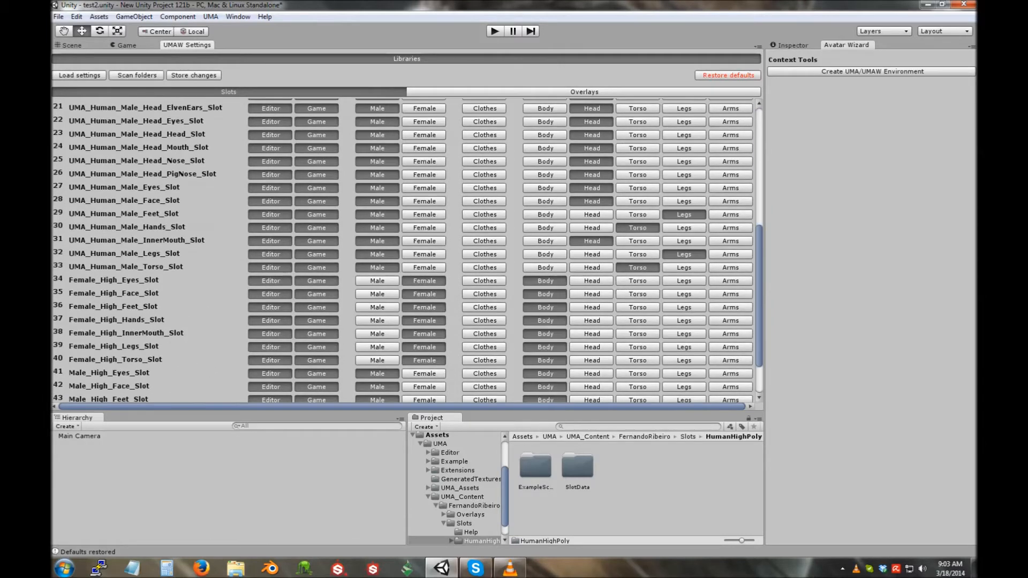
{"action": "scroll", "coordinate": [407, 250], "scroll_direction": "up", "scroll_amount": 6}
{"action": "scroll", "coordinate": [407, 250], "scroll_direction": "down", "scroll_amount": 5}
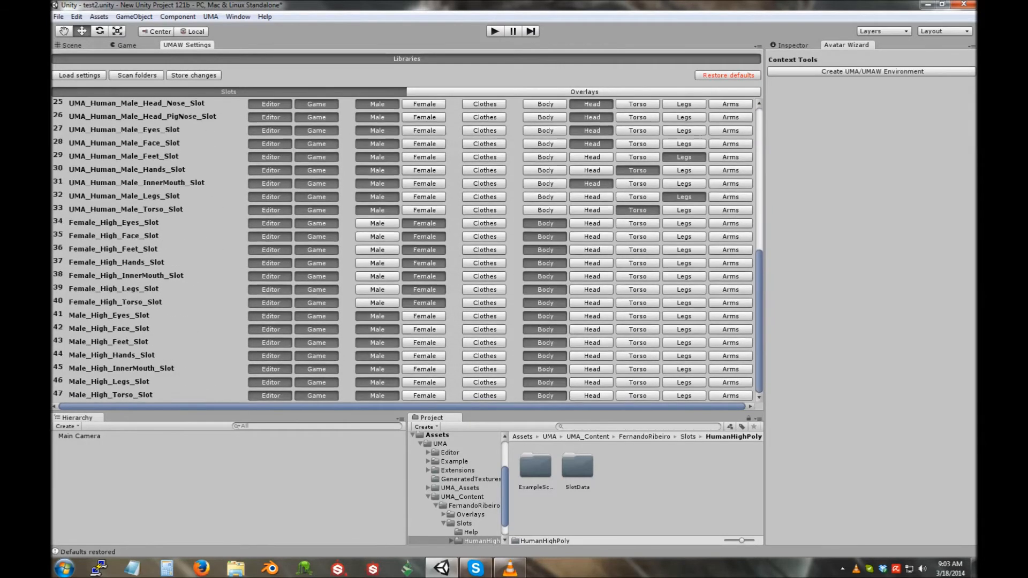
Step: Review the category assignments in the Overlays library and create the UMA/UMAW environment in the scene
{"action": "left_click", "coordinate": [584, 92]}
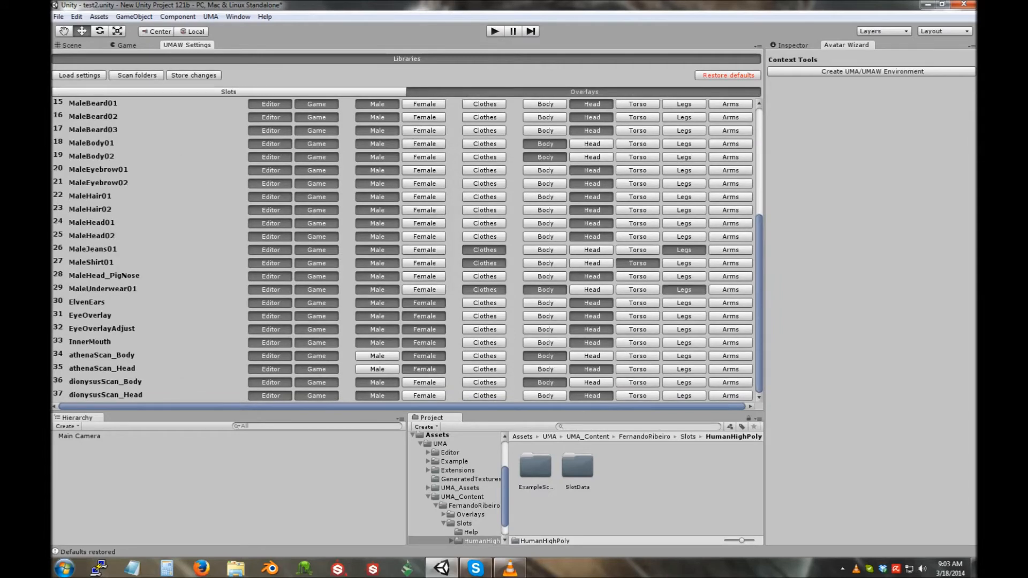
{"action": "scroll", "coordinate": [407, 250], "scroll_direction": "up", "scroll_amount": 5}
{"action": "scroll", "coordinate": [407, 251], "scroll_direction": "down", "scroll_amount": 5}
{"action": "scroll", "coordinate": [407, 250], "scroll_direction": "up", "scroll_amount": 2}
{"action": "scroll", "coordinate": [407, 251], "scroll_direction": "down", "scroll_amount": 2}
{"action": "left_click", "coordinate": [72, 46]}
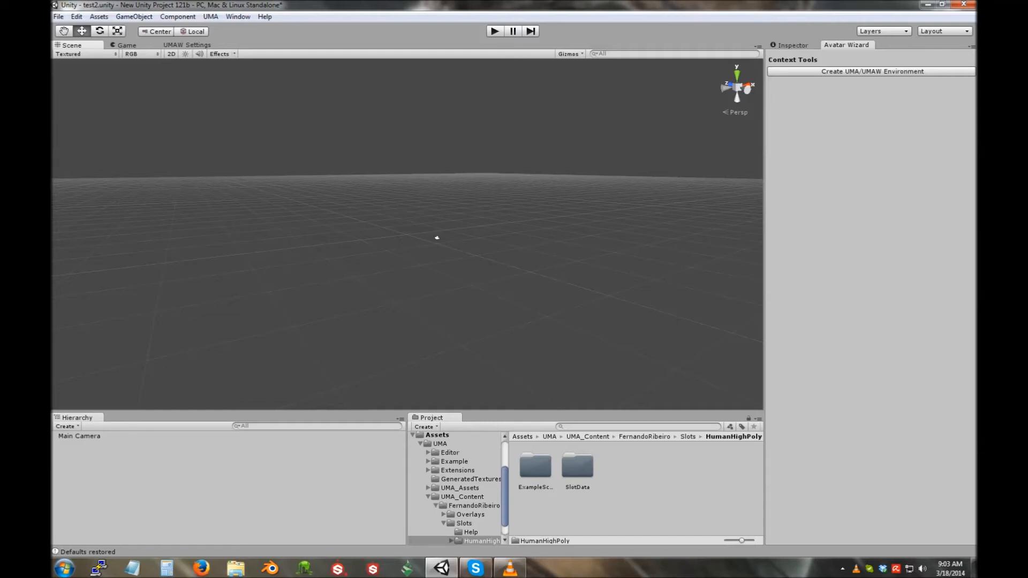
{"action": "left_click", "coordinate": [871, 71]}
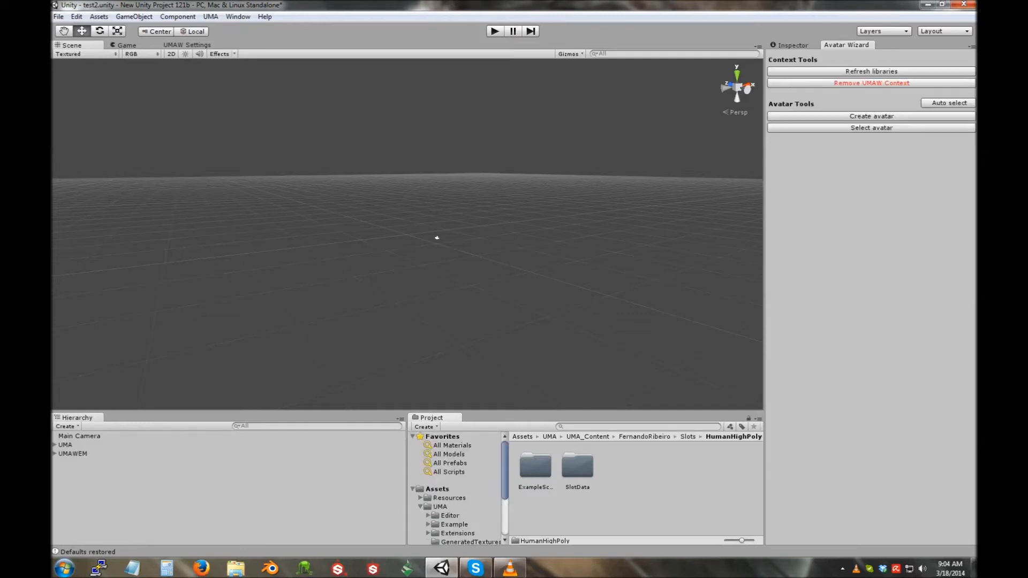
Step: Browse the project's Resources folder down through UMAWGUI and Textures to Slots and examine the slot thumbnail textures
{"action": "left_click", "coordinate": [449, 498]}
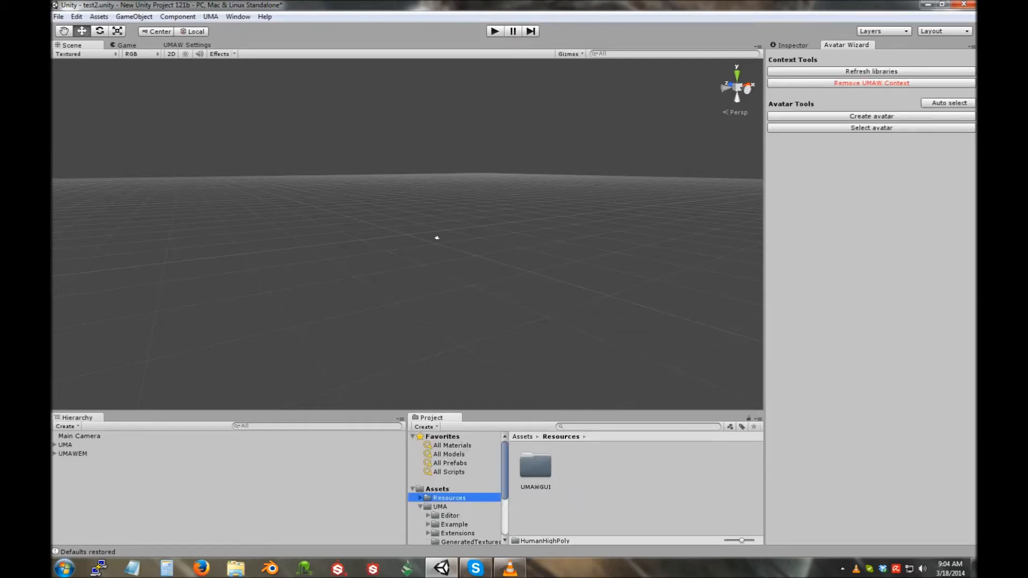
{"action": "left_click", "coordinate": [420, 498]}
{"action": "key", "text": "Down"}
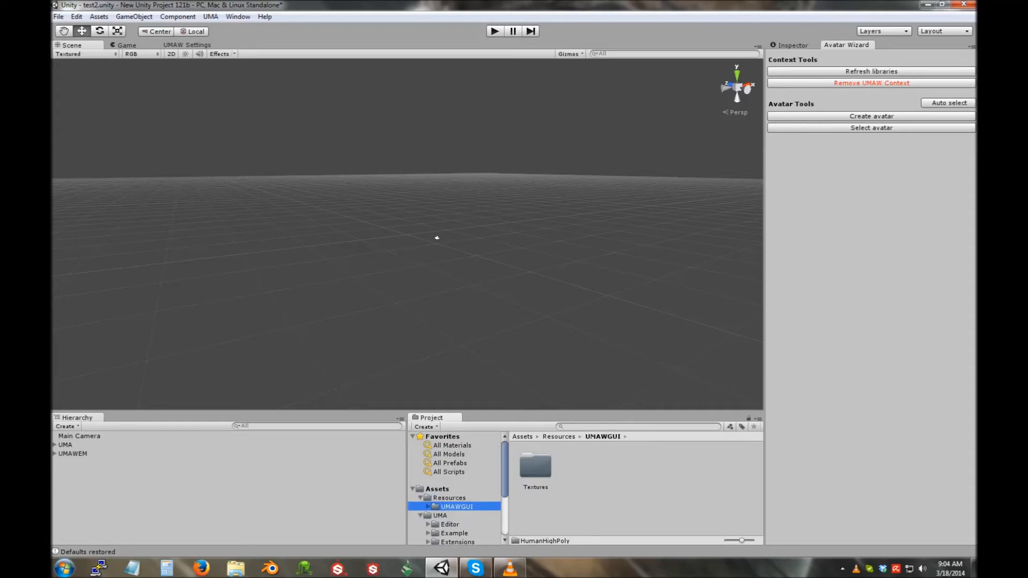
{"action": "key", "text": "Up"}
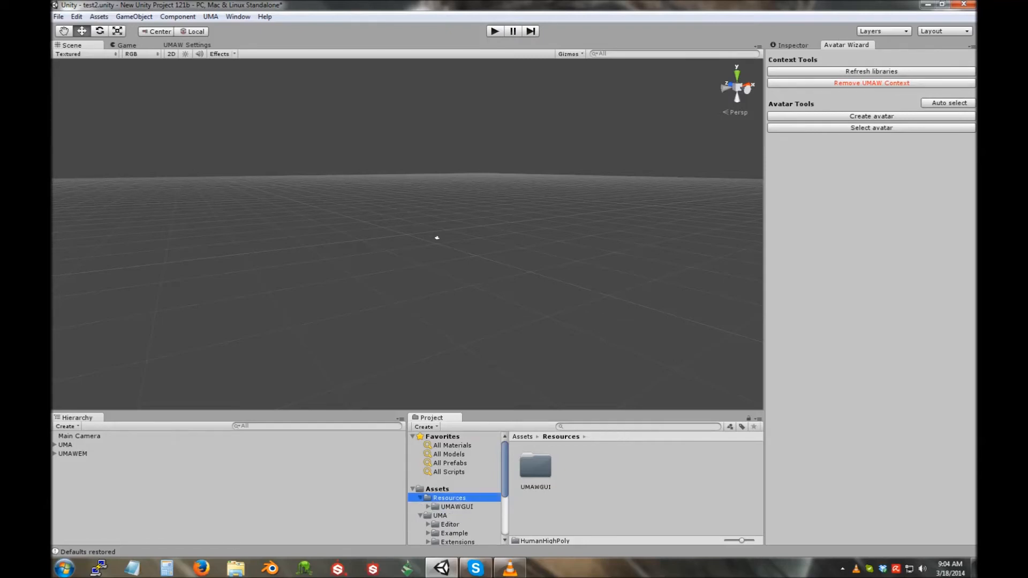
{"action": "key", "text": "Left"}
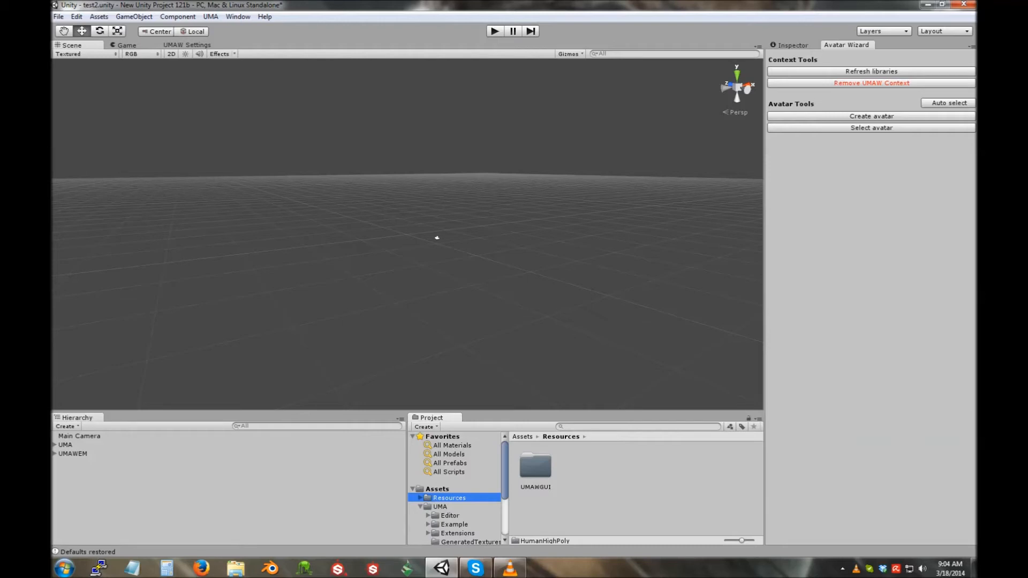
{"action": "key", "text": "Right"}
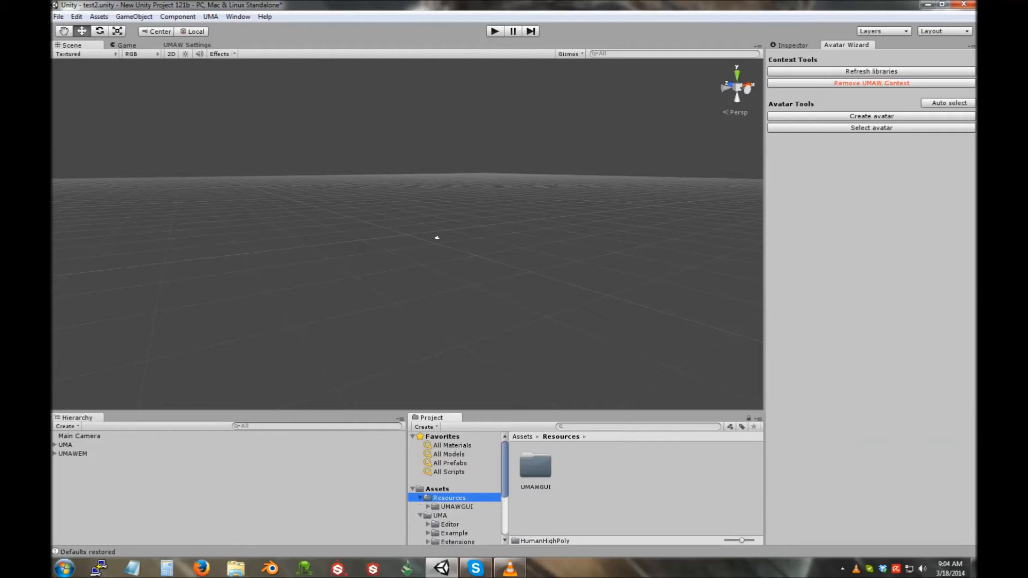
{"action": "key", "text": "Down"}
{"action": "key", "text": "Down"}
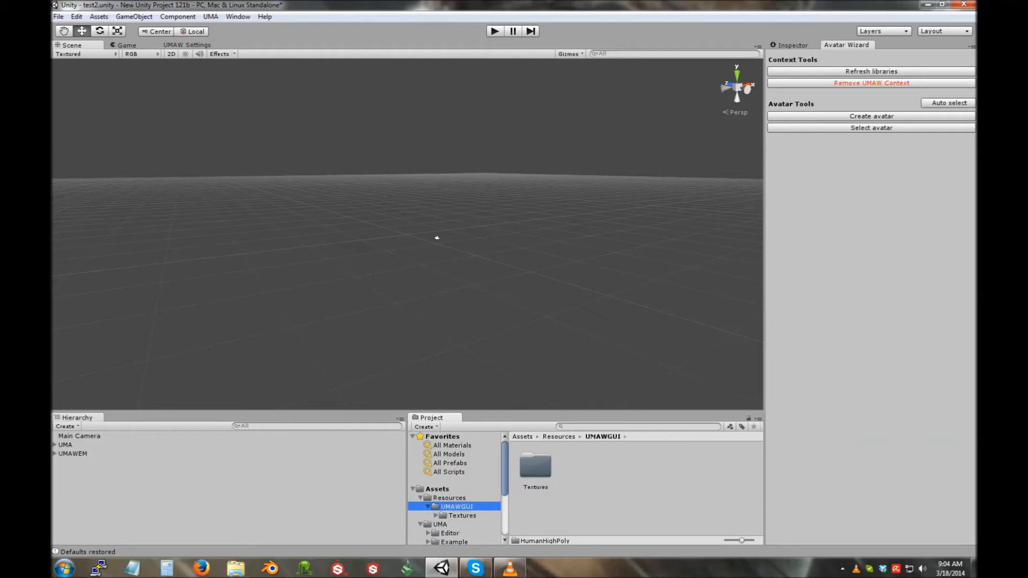
{"action": "key", "text": "Right"}
{"action": "key", "text": "Down"}
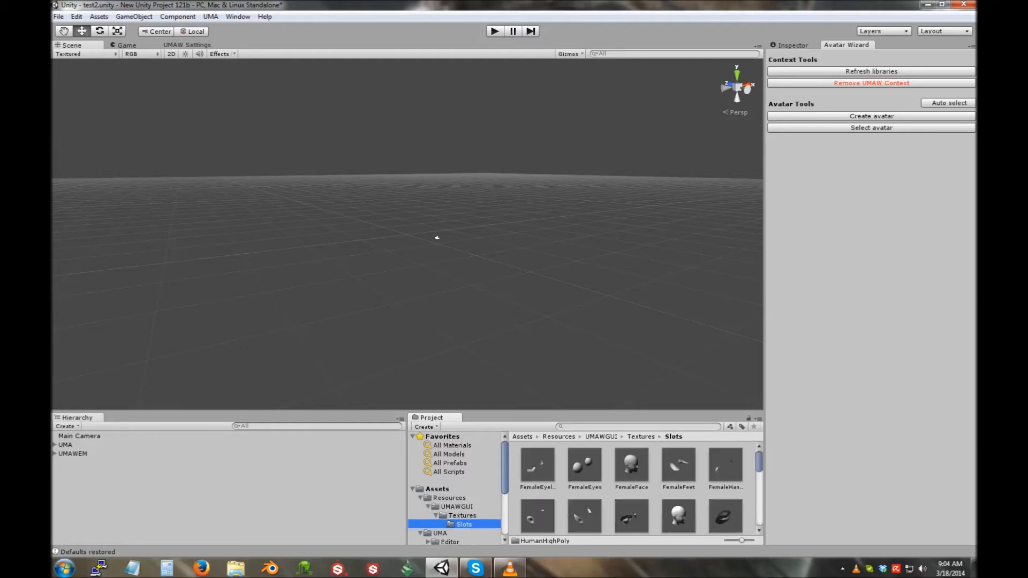
{"action": "mouse_move", "coordinate": [759, 461]}
{"action": "left_mouse_down"}
{"action": "mouse_move", "coordinate": [759, 516]}
{"action": "mouse_move", "coordinate": [758, 461]}
{"action": "left_mouse_up"}
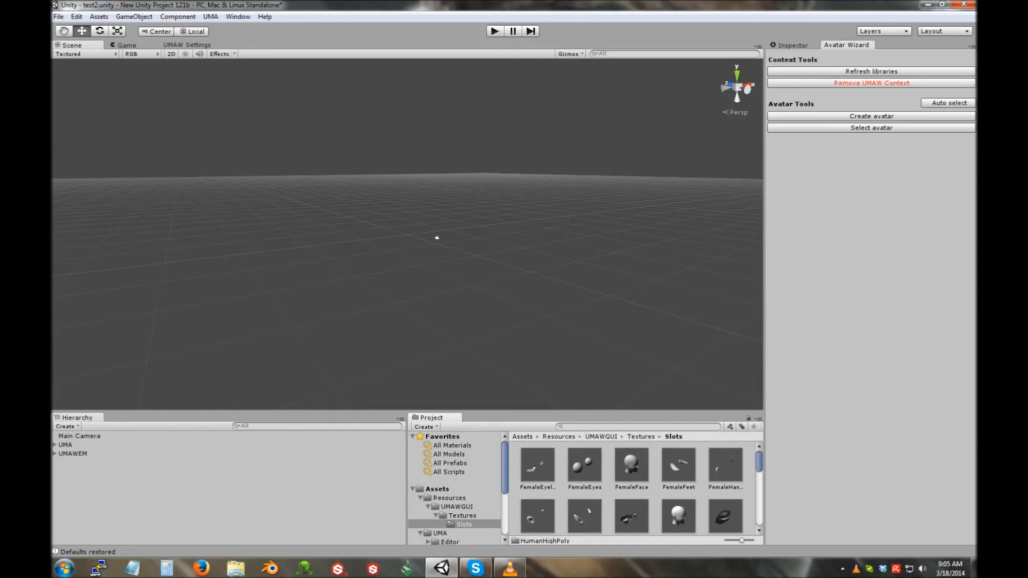
Step: Collapse the Textures, UMAWGUI and Resources folders in the project tree
{"action": "left_click", "coordinate": [435, 515]}
{"action": "left_click", "coordinate": [456, 507]}
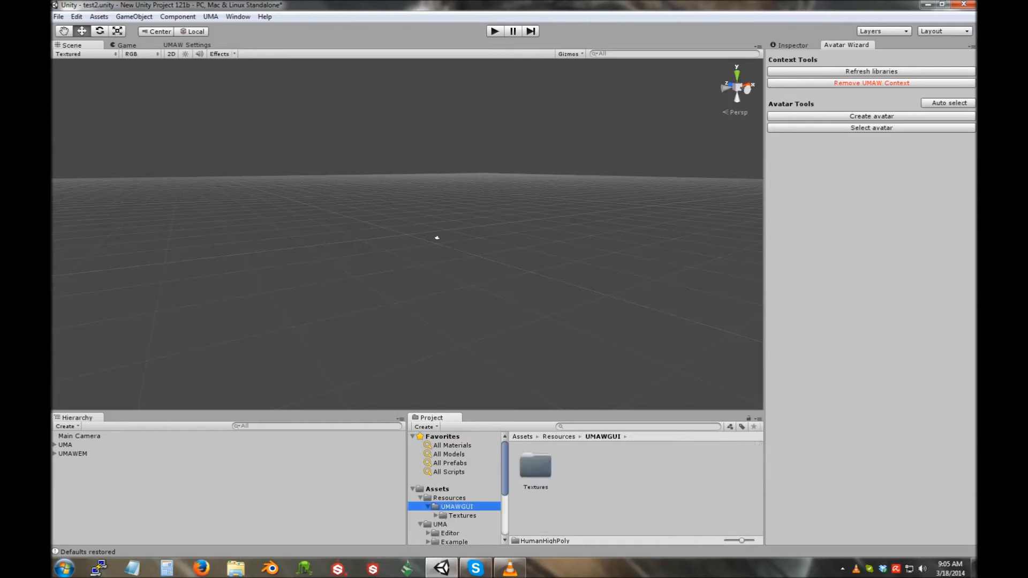
{"action": "key", "text": "Left"}
{"action": "key", "text": "Left"}
{"action": "key", "text": "Left"}
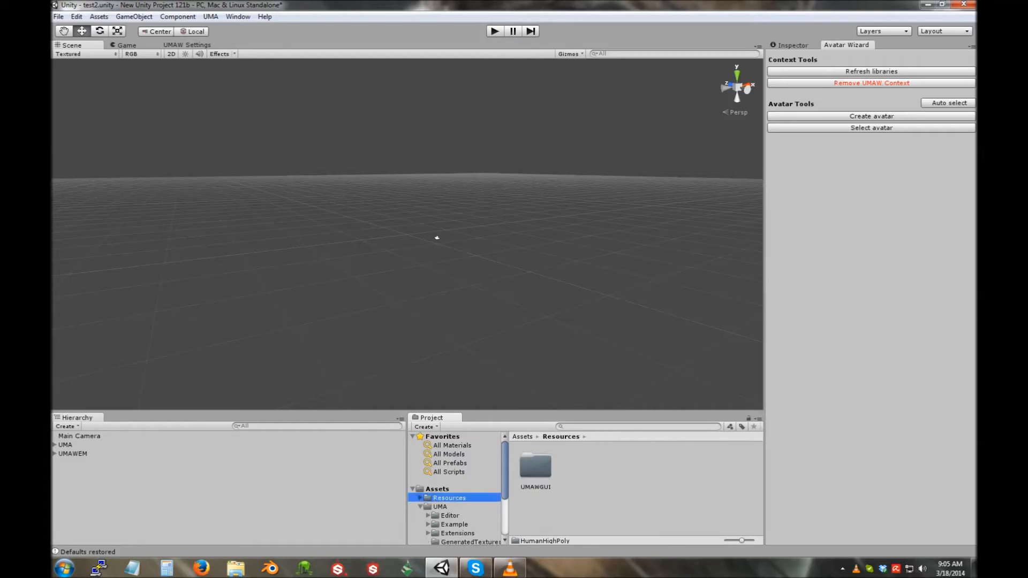
Step: Expand the UMA object in the scene hierarchy and inspect the full overlay list of its OverlayLibrary
{"action": "left_click", "coordinate": [65, 445]}
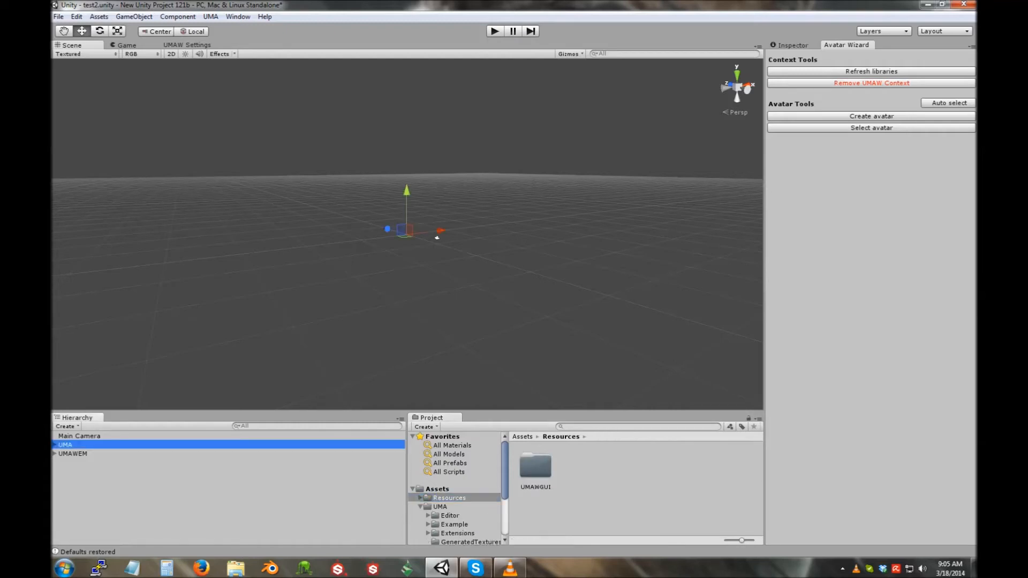
{"action": "key", "text": "Down"}
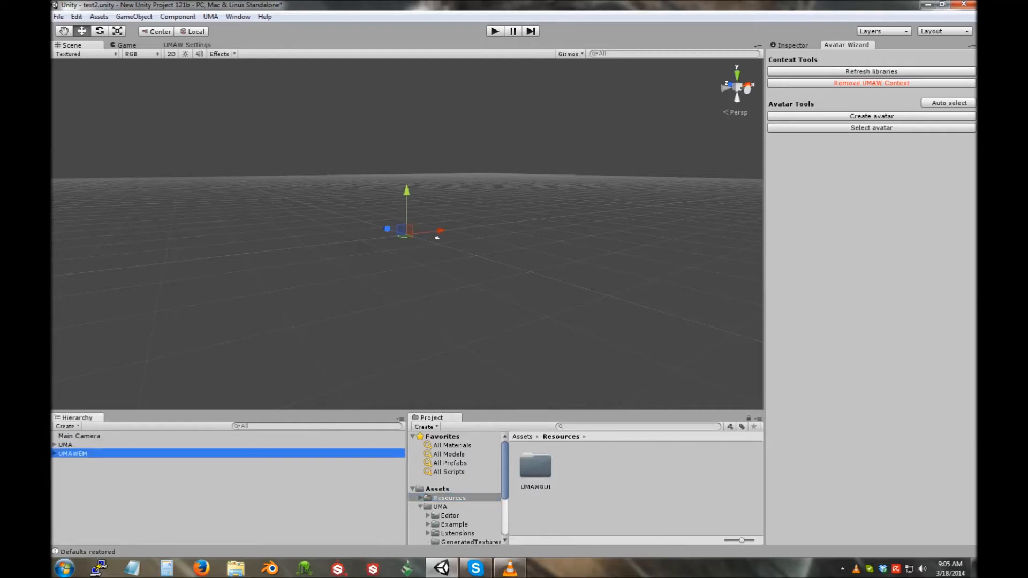
{"action": "key", "text": "Up"}
{"action": "key", "text": "Right"}
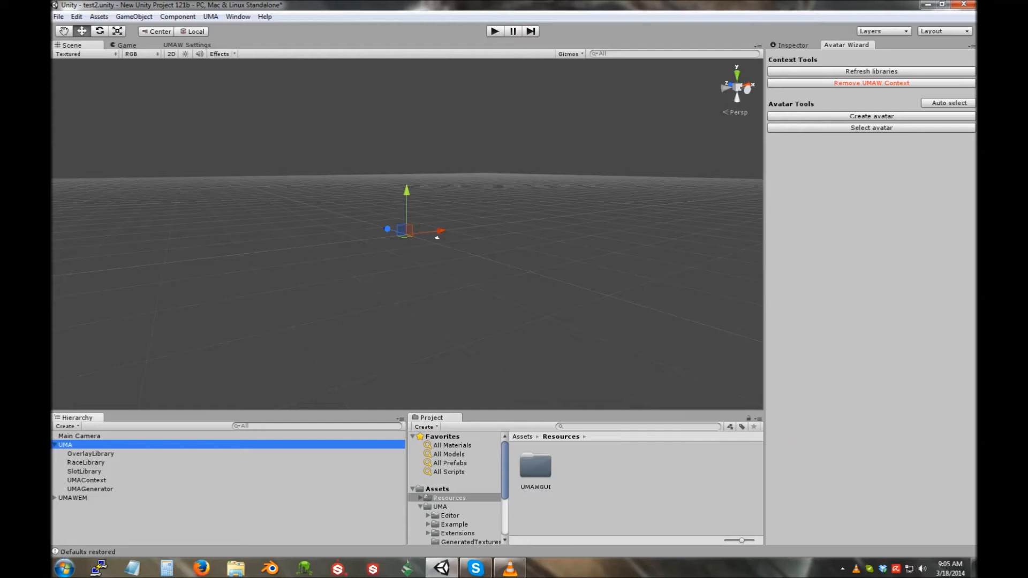
{"action": "key", "text": "Down"}
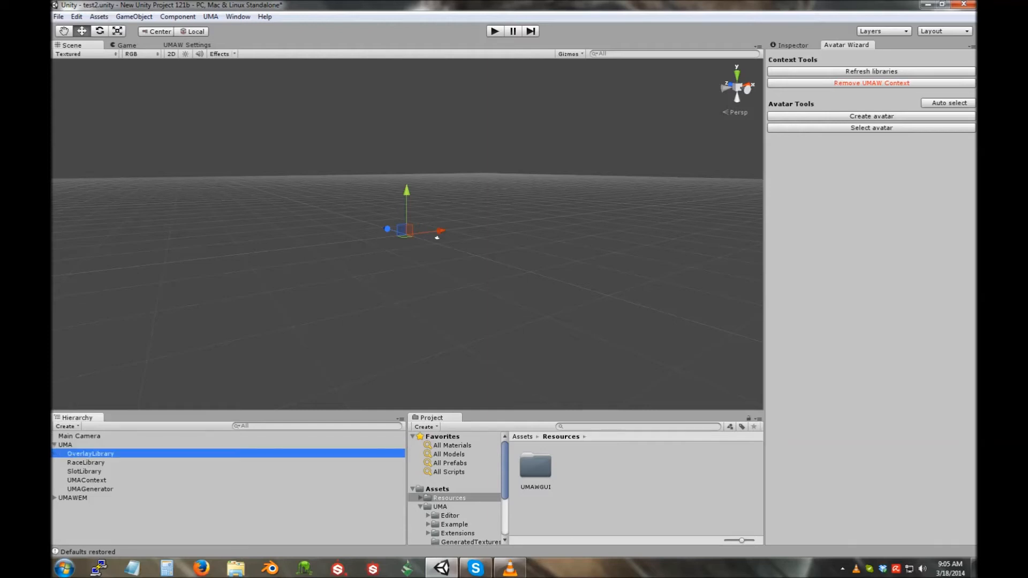
{"action": "key", "text": "ctrl+3"}
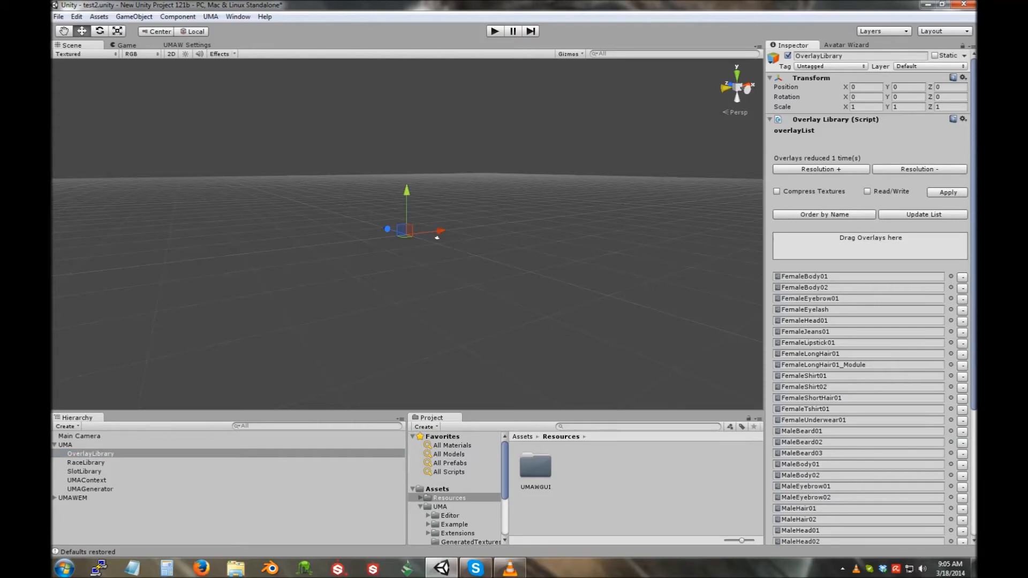
{"action": "scroll", "coordinate": [870, 300], "scroll_direction": "down", "scroll_amount": 6}
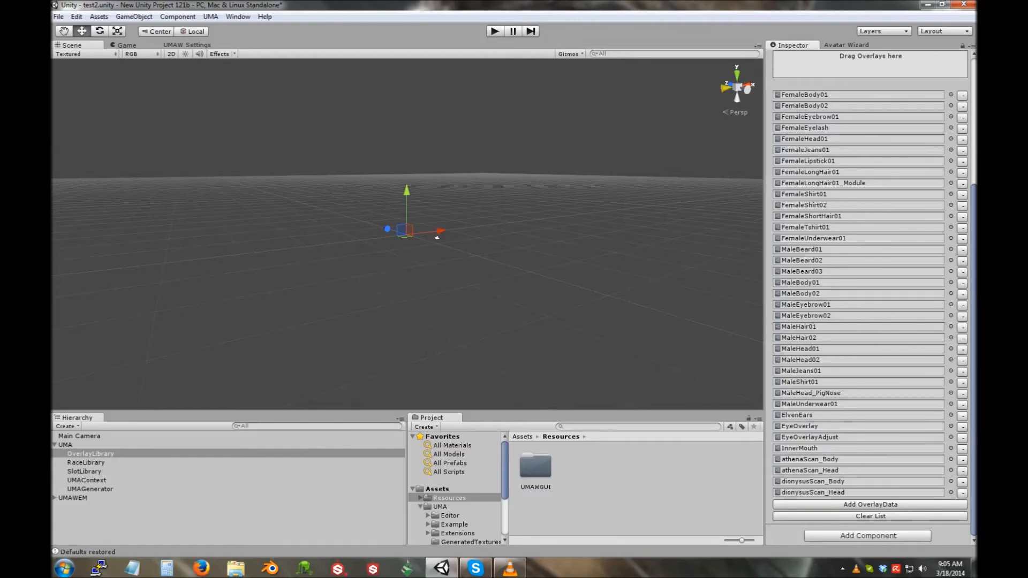
{"action": "scroll", "coordinate": [870, 300], "scroll_direction": "up", "scroll_amount": 6}
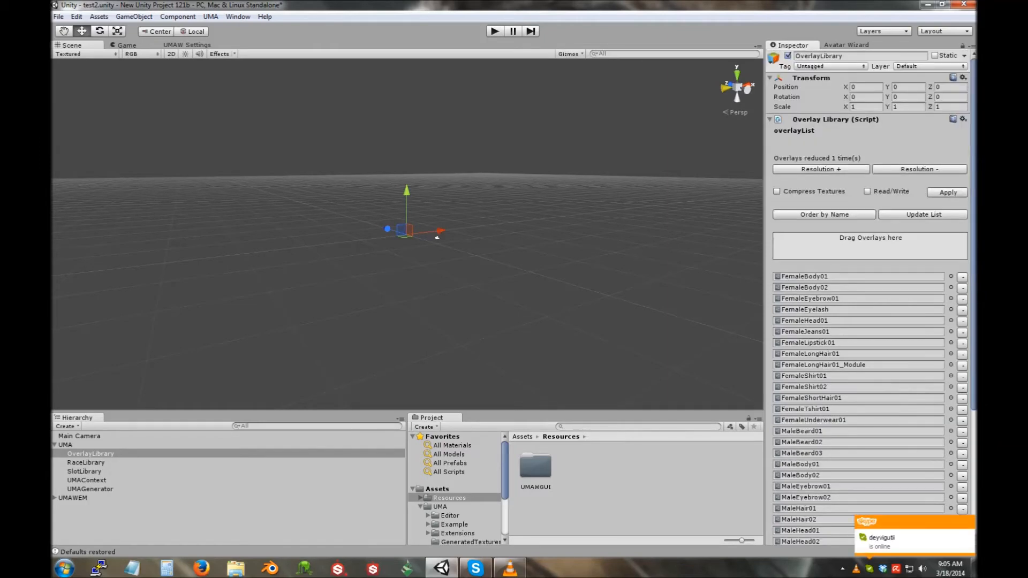
Step: Inspect the RaceLibrary's Race Element List and the SlotLibrary's list of slots
{"action": "left_click", "coordinate": [85, 463]}
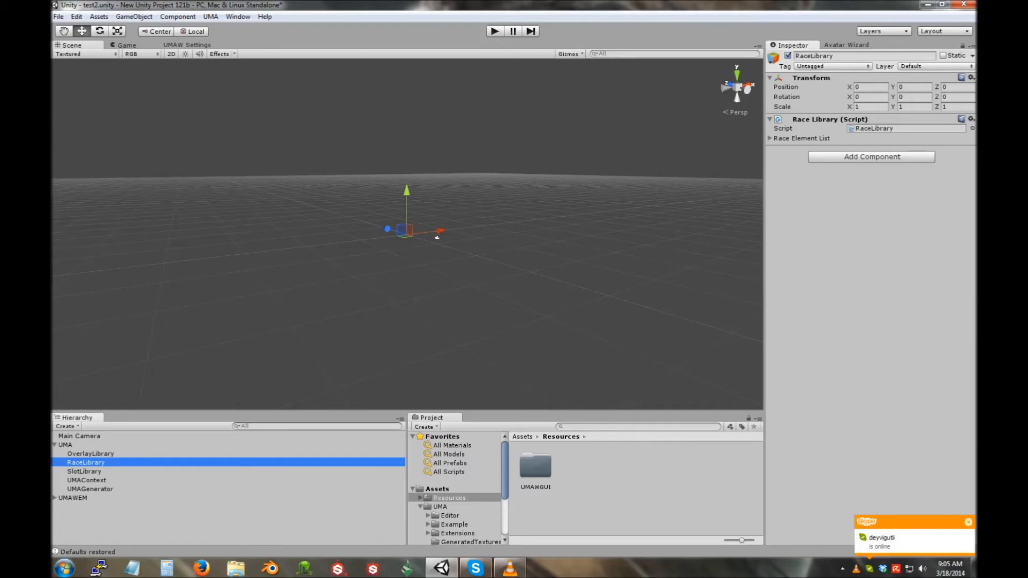
{"action": "left_click", "coordinate": [769, 138]}
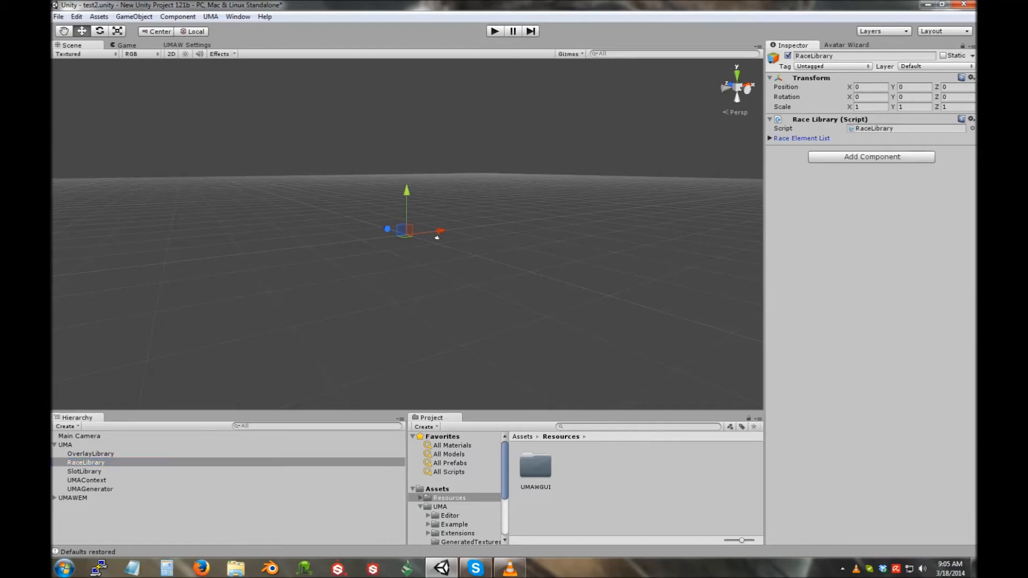
{"action": "key", "text": "Right"}
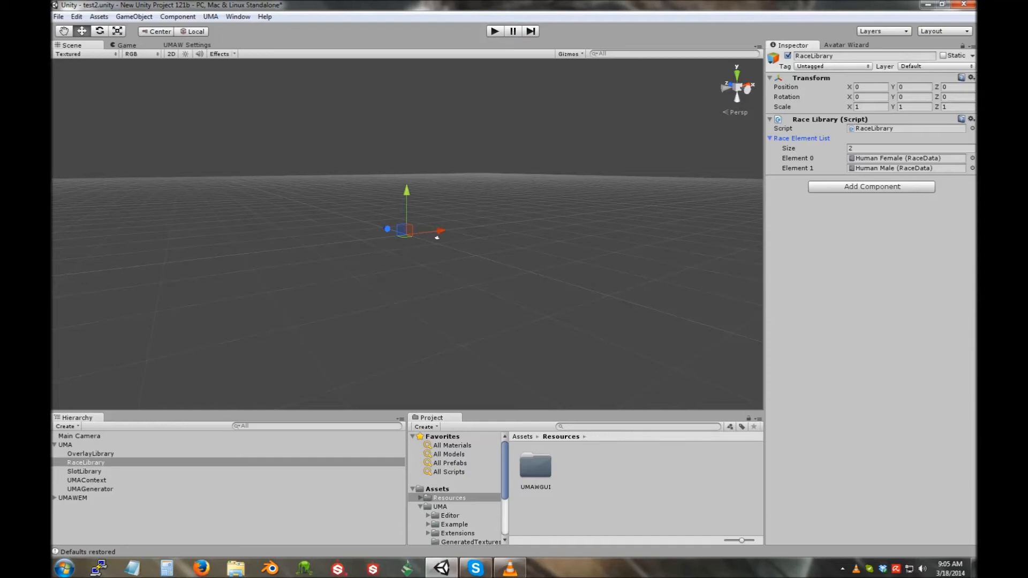
{"action": "left_click", "coordinate": [85, 471]}
{"action": "scroll", "coordinate": [870, 295], "scroll_direction": "down", "scroll_amount": 8}
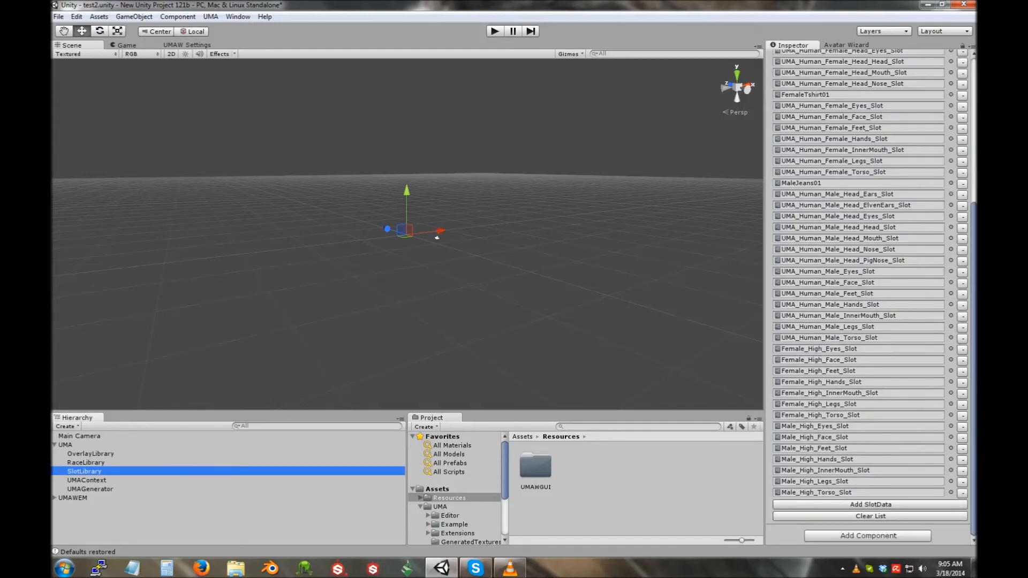
{"action": "scroll", "coordinate": [870, 295], "scroll_direction": "up", "scroll_amount": 8}
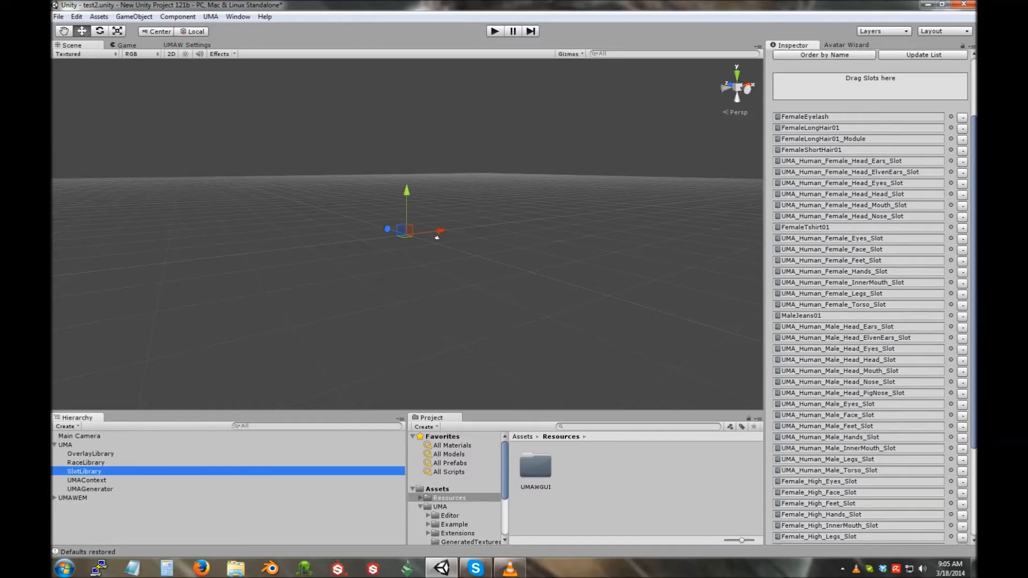
Step: Inspect UMAContext and trace the objects referenced by its Race Library, Slot Library and Overlay Library properties
{"action": "left_click", "coordinate": [87, 480]}
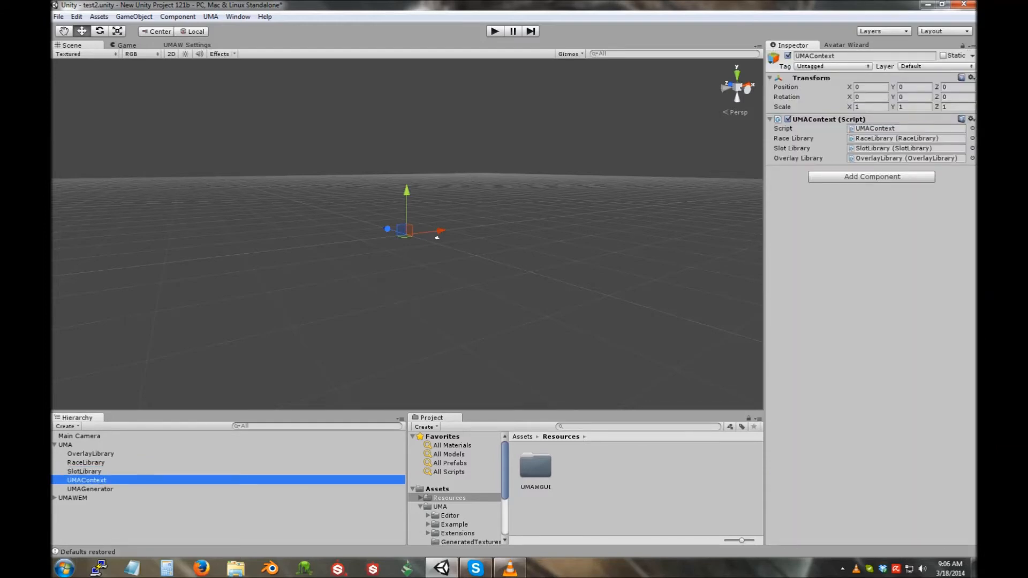
{"action": "left_click", "coordinate": [905, 138]}
{"action": "left_click", "coordinate": [904, 148]}
{"action": "left_click", "coordinate": [904, 159]}
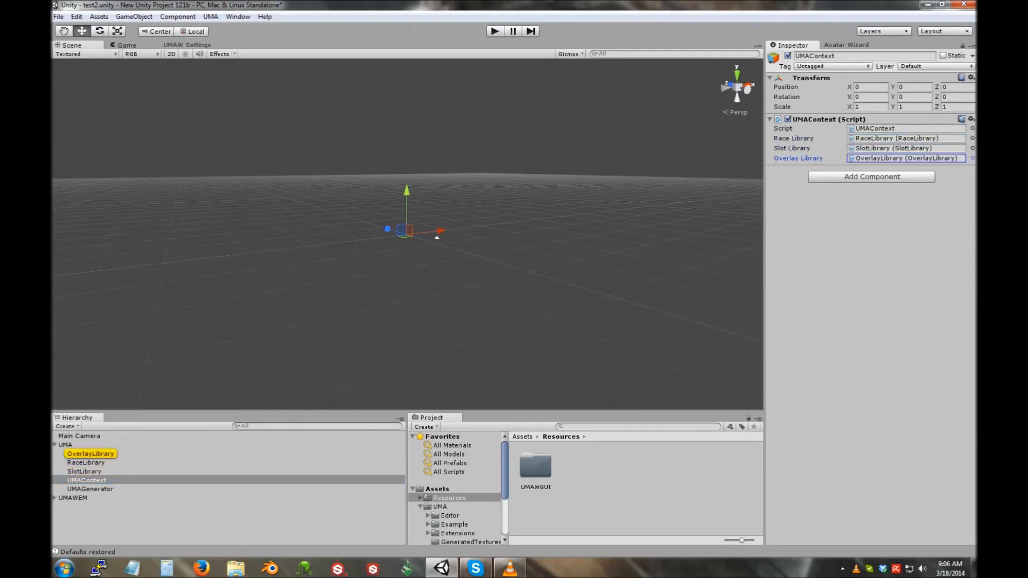
Step: Disable Use PRO on the UMAGenerator object and locate its UMADefaultMeshCombiner script in the project
{"action": "left_click", "coordinate": [89, 489]}
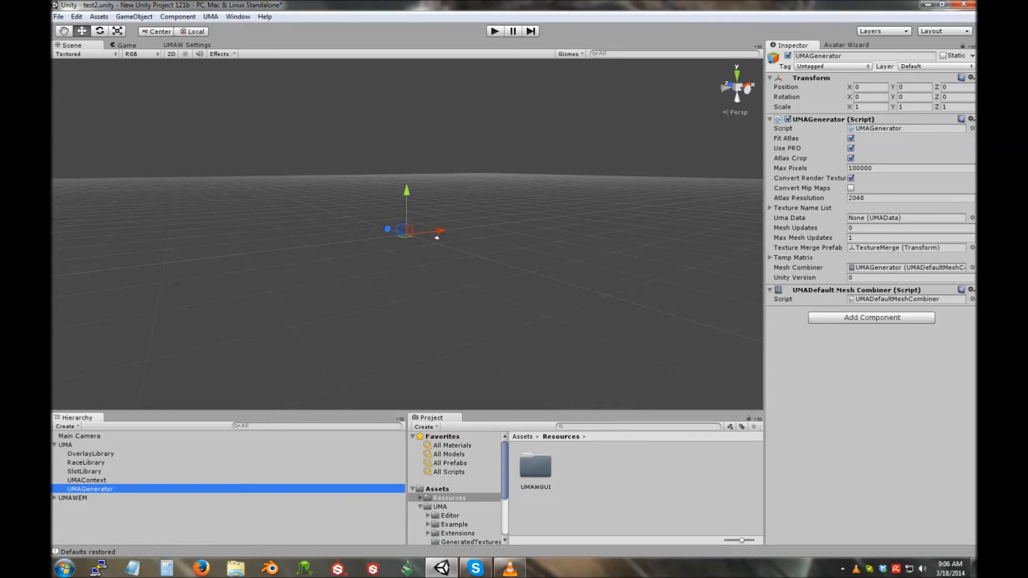
{"action": "left_click", "coordinate": [850, 148]}
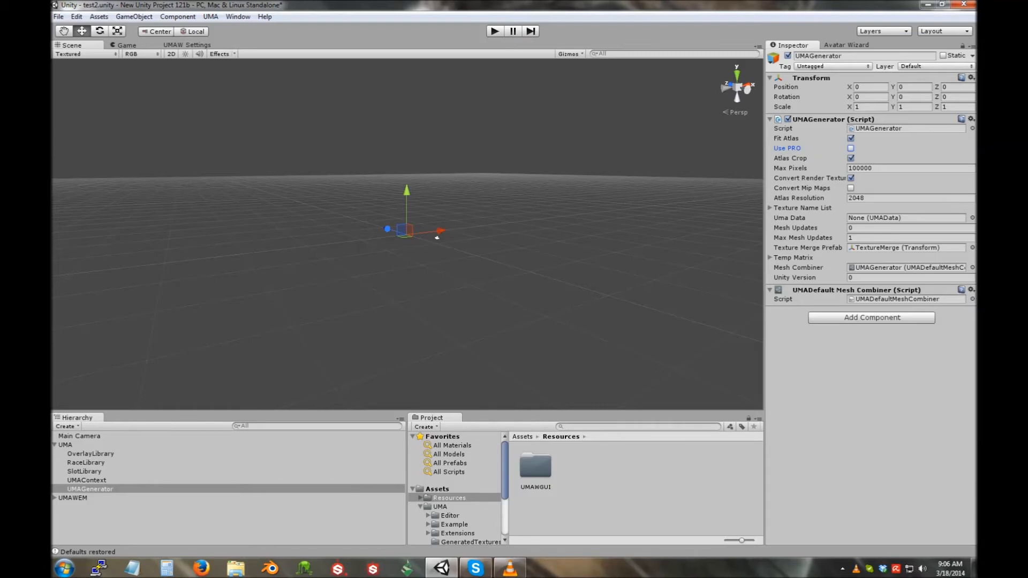
{"action": "left_click", "coordinate": [90, 489]}
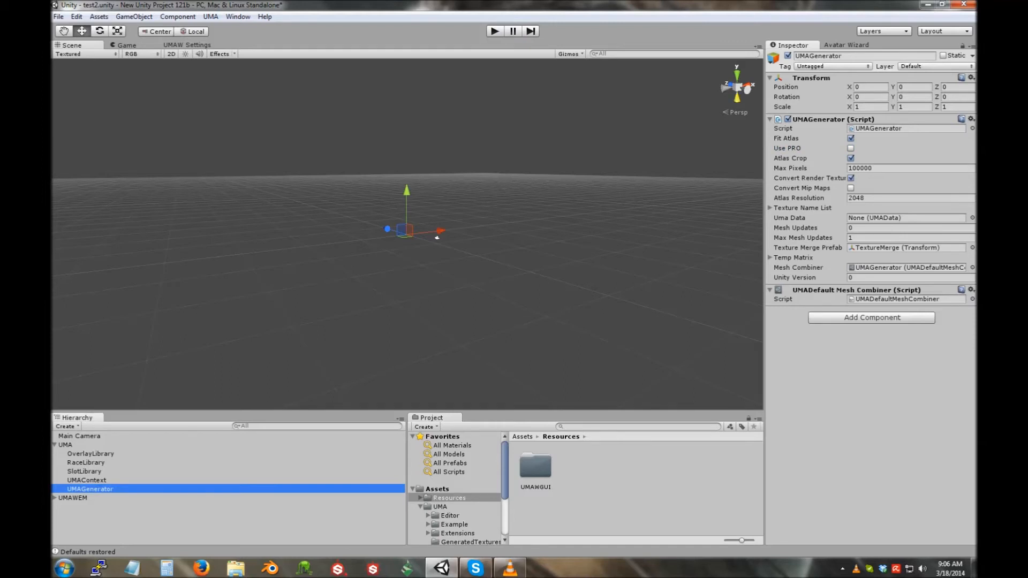
{"action": "left_click", "coordinate": [905, 299]}
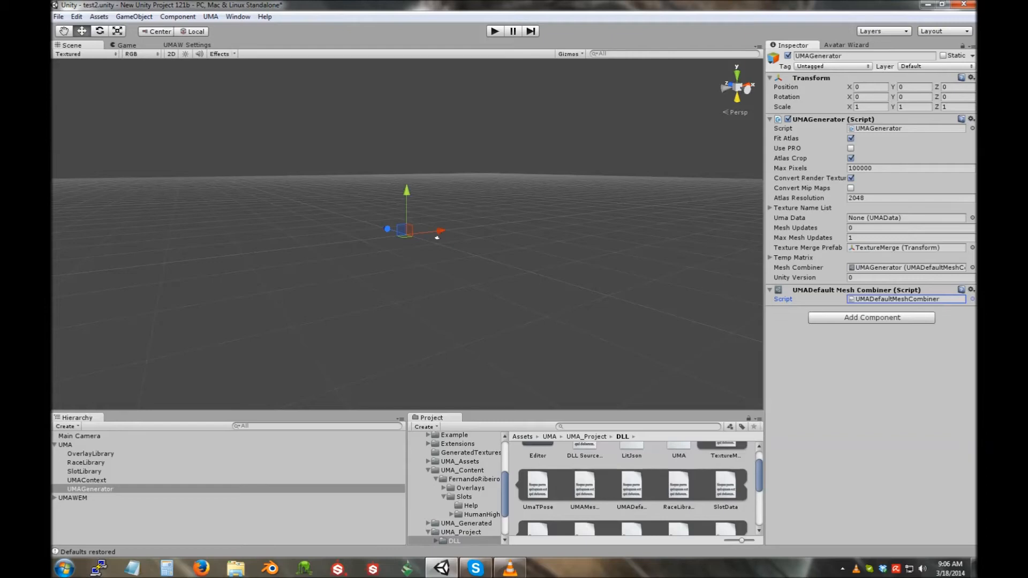
Step: Select the parent UMA object in the scene hierarchy and collapse the UMA_Content project folder
{"action": "left_click", "coordinate": [187, 45]}
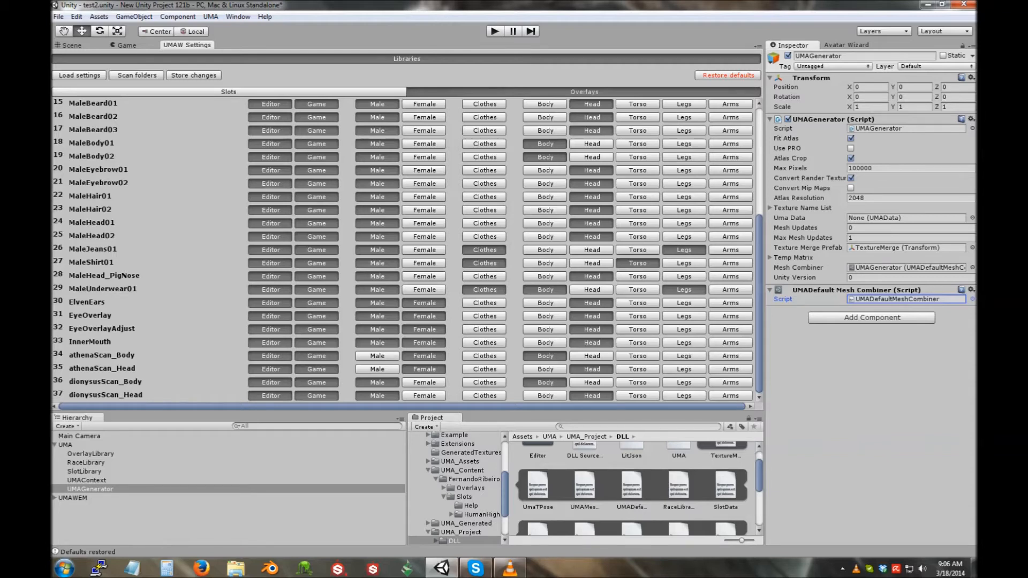
{"action": "left_click", "coordinate": [71, 45]}
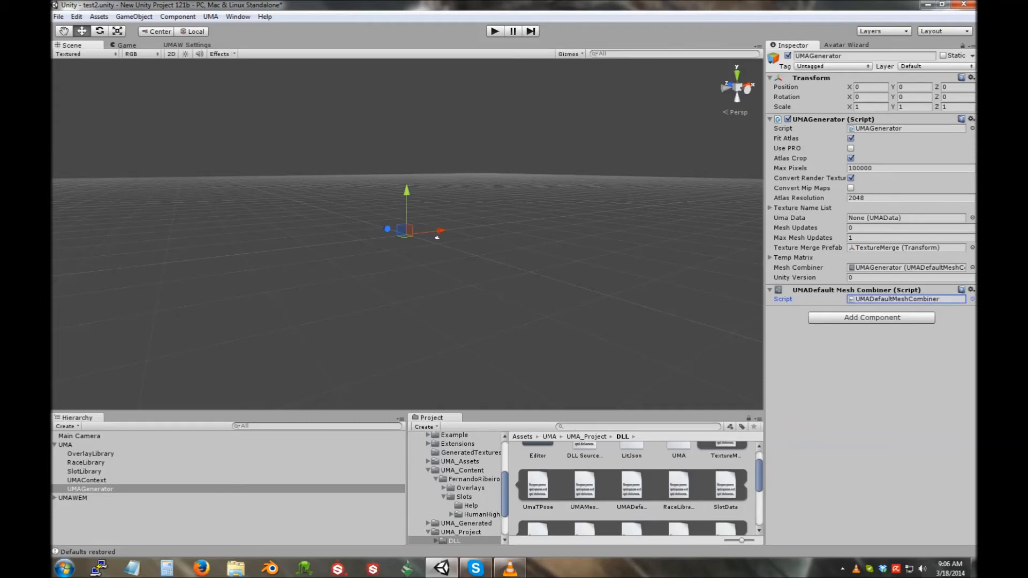
{"action": "key", "text": "Up"}
{"action": "key", "text": "Up"}
{"action": "key", "text": "Up"}
{"action": "key", "text": "Up"}
{"action": "key", "text": "Up"}
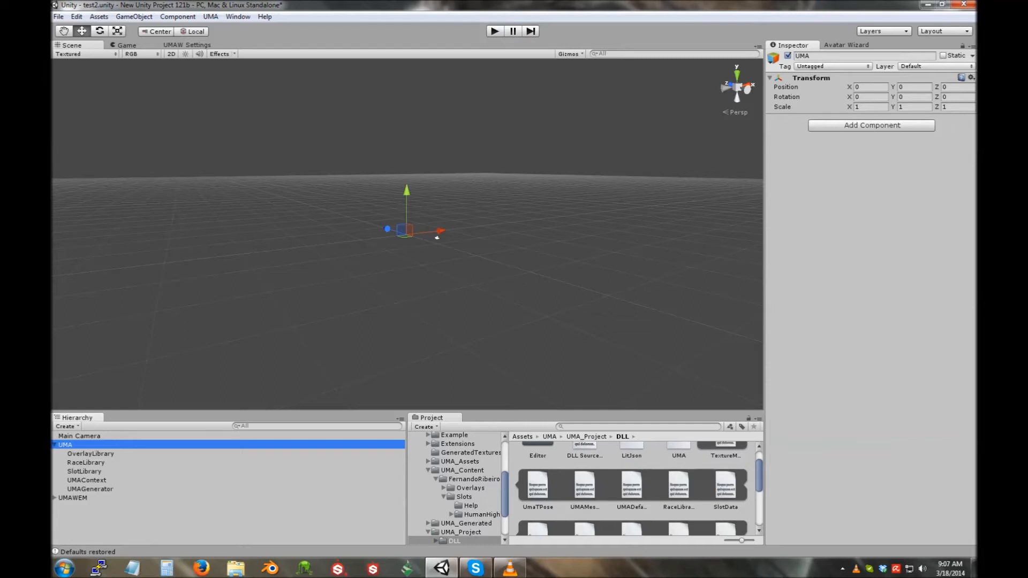
{"action": "left_click", "coordinate": [429, 470]}
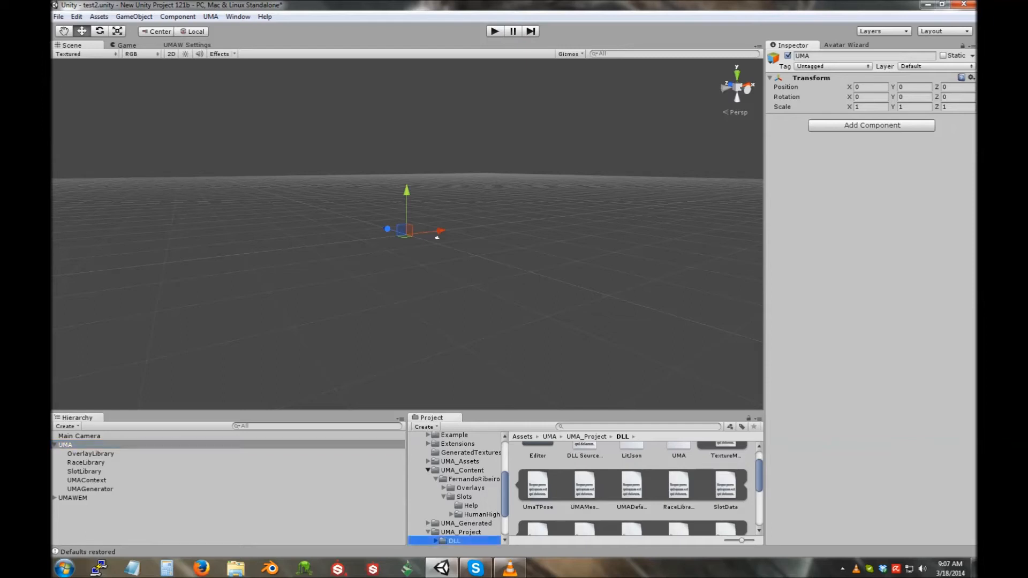
Step: Review the OverlayLibrary's overlay list and the SlotLibrary, UMAContext and UMAGenerator objects under UMA, and collapse the UMA hierarchy
{"action": "left_click", "coordinate": [65, 445]}
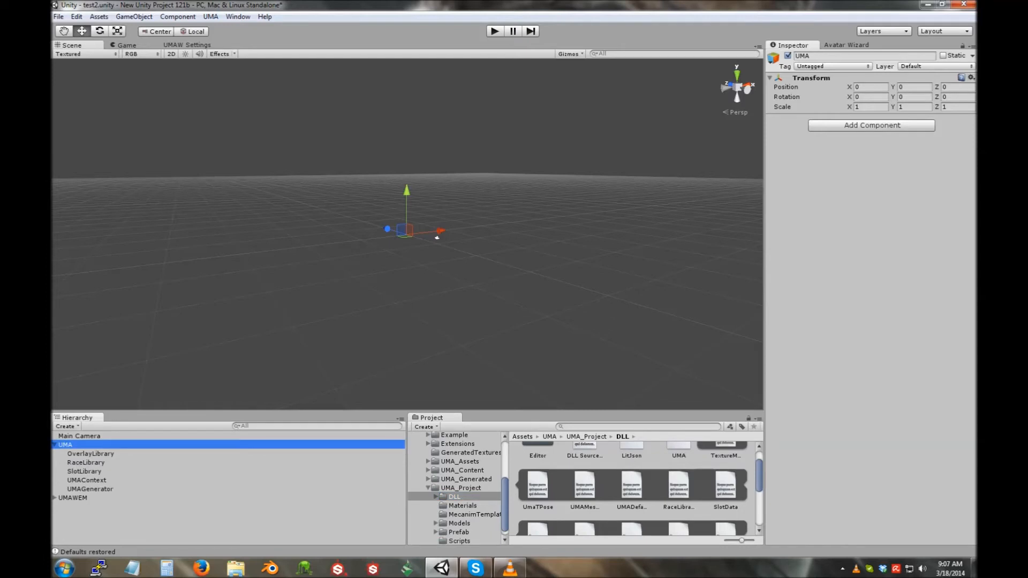
{"action": "left_click", "coordinate": [91, 454]}
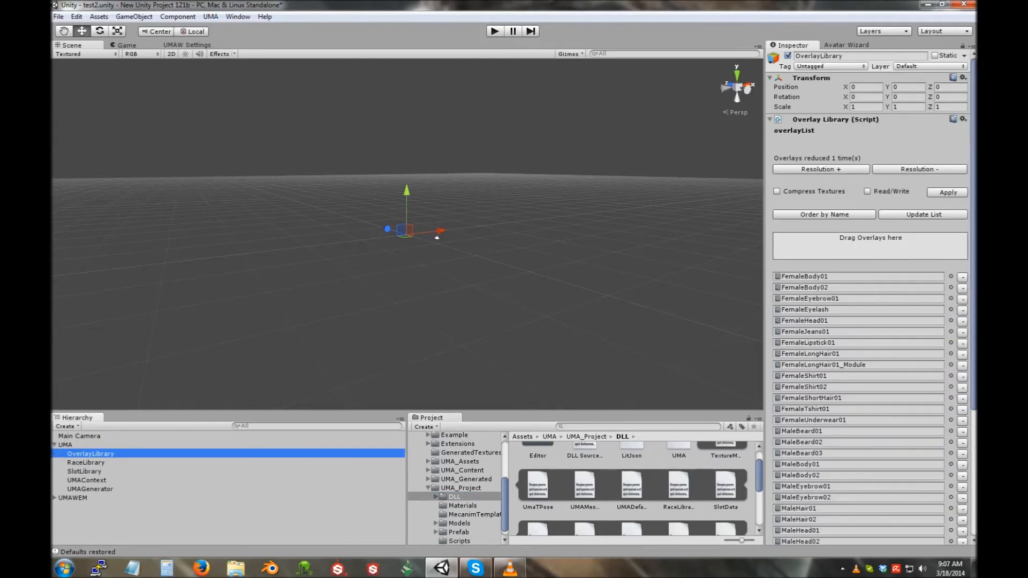
{"action": "scroll", "coordinate": [870, 299], "scroll_direction": "down", "scroll_amount": 5}
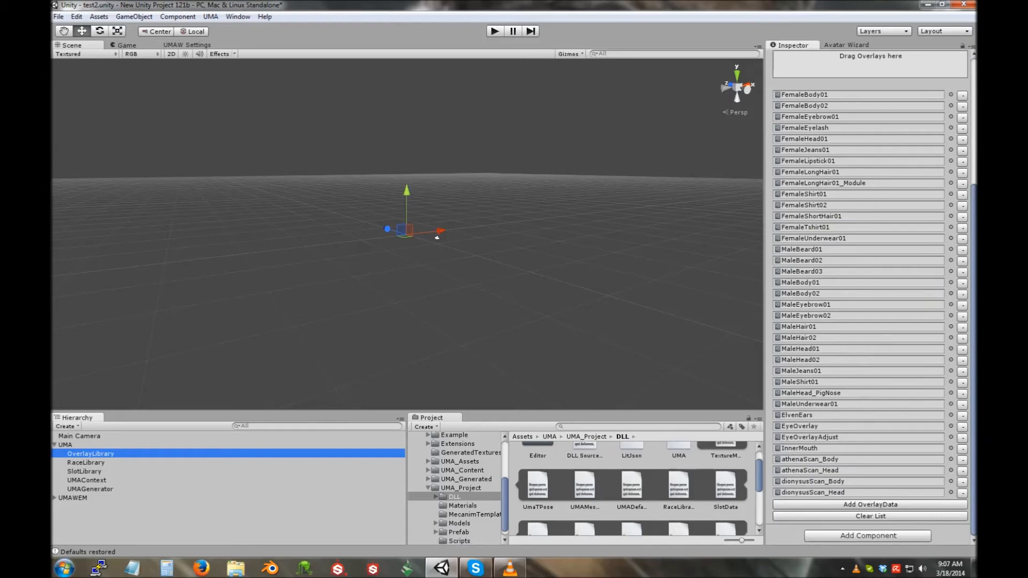
{"action": "left_click", "coordinate": [85, 472]}
{"action": "left_click", "coordinate": [87, 480]}
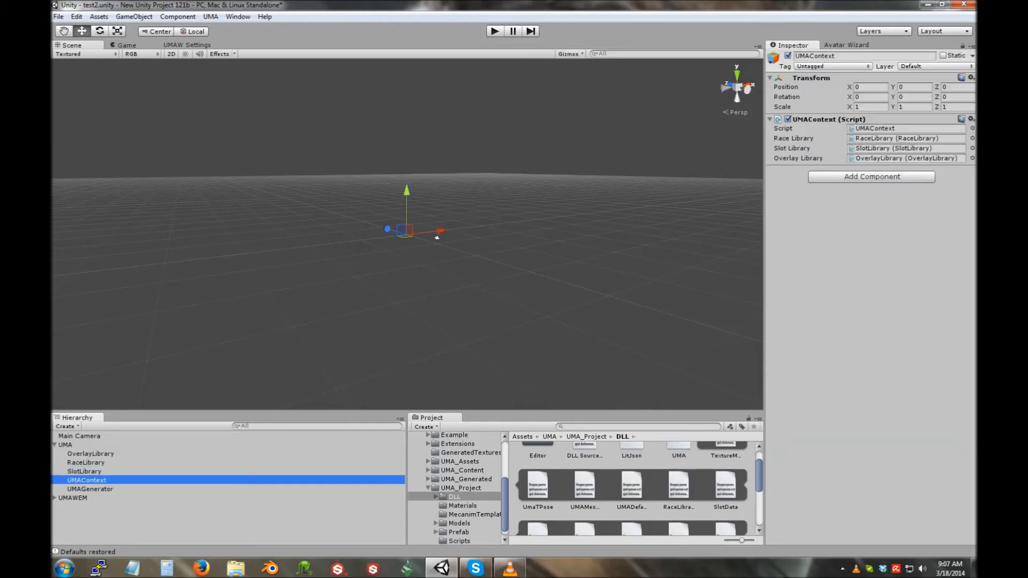
{"action": "left_click", "coordinate": [90, 489]}
{"action": "left_click", "coordinate": [65, 445]}
{"action": "left_click", "coordinate": [54, 445]}
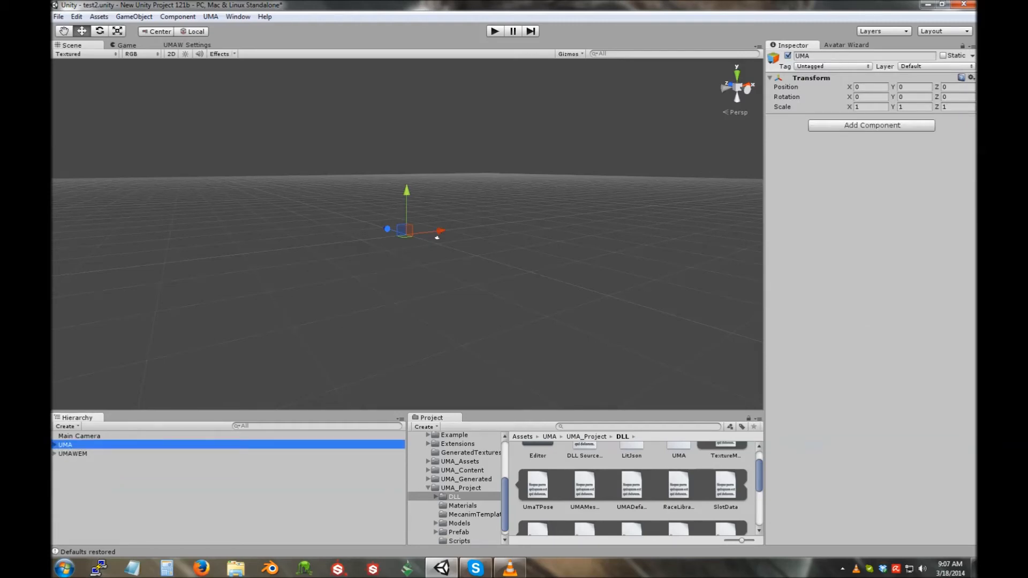
Step: Inspect the UMAWEM object's Wizard Context component and its child objects Avatar Manager and UMAGeneratorEditorVersion
{"action": "left_click", "coordinate": [73, 454]}
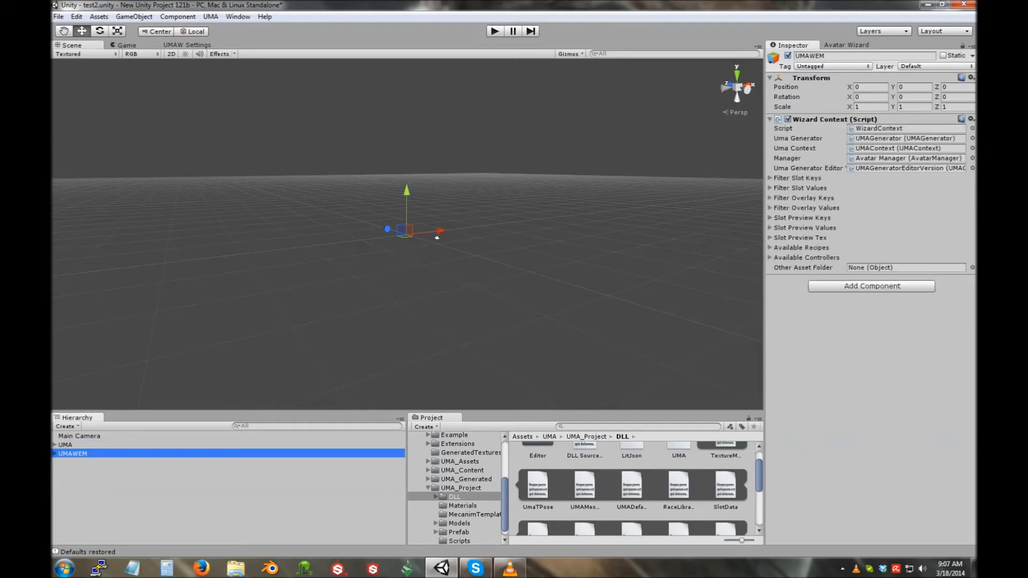
{"action": "key", "text": "Right"}
{"action": "key", "text": "Down"}
{"action": "key", "text": "Down"}
{"action": "key", "text": "Up"}
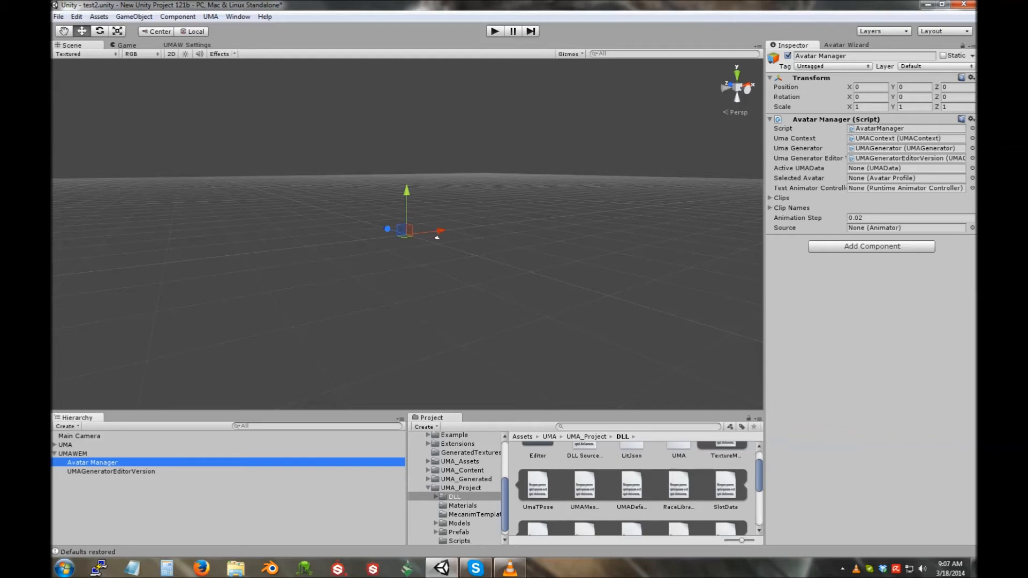
{"action": "left_click", "coordinate": [73, 454]}
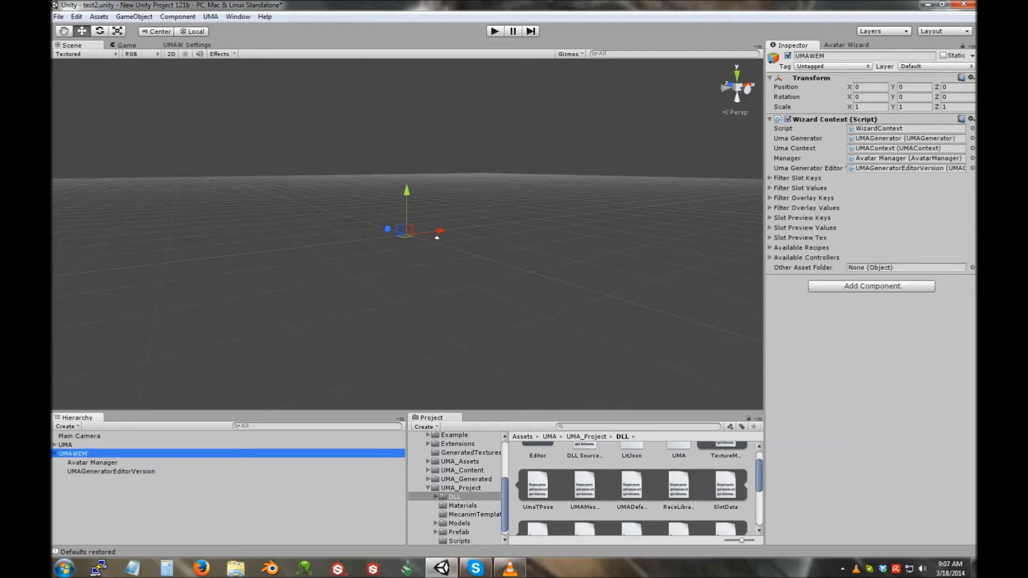
{"action": "left_click", "coordinate": [92, 463]}
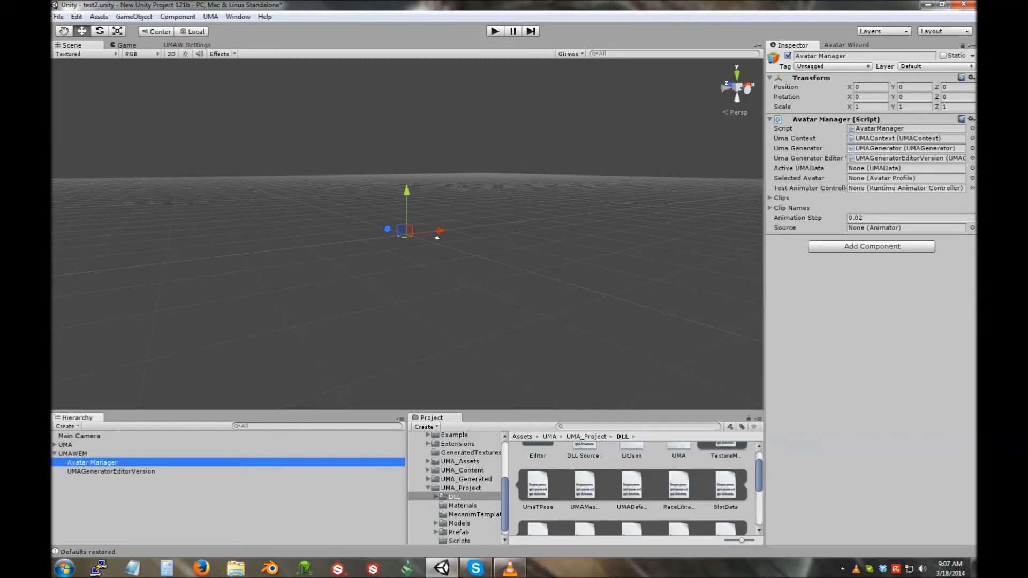
{"action": "left_click", "coordinate": [110, 472]}
{"action": "left_click", "coordinate": [92, 462]}
{"action": "left_click", "coordinate": [73, 454]}
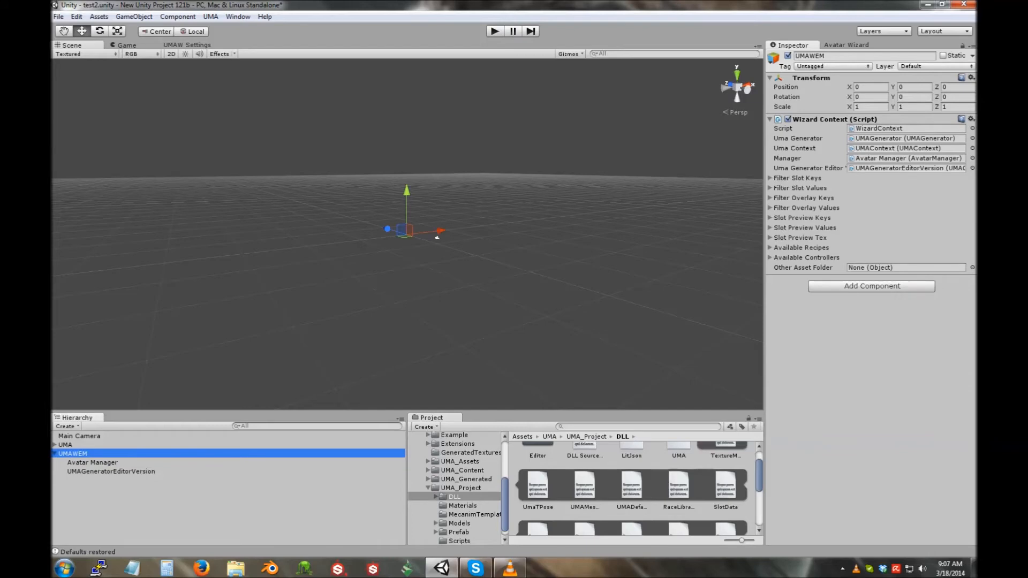
Step: Run the scene briefly to check how the Avatar Wizard and the UMAWEM object behave in play mode, and stop it
{"action": "left_click", "coordinate": [846, 45]}
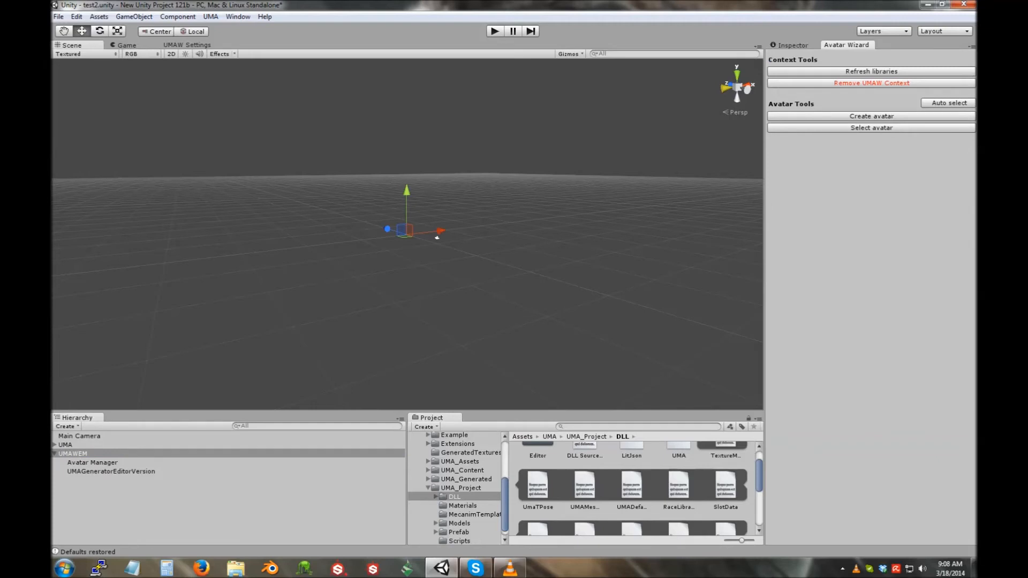
{"action": "left_click", "coordinate": [55, 454]}
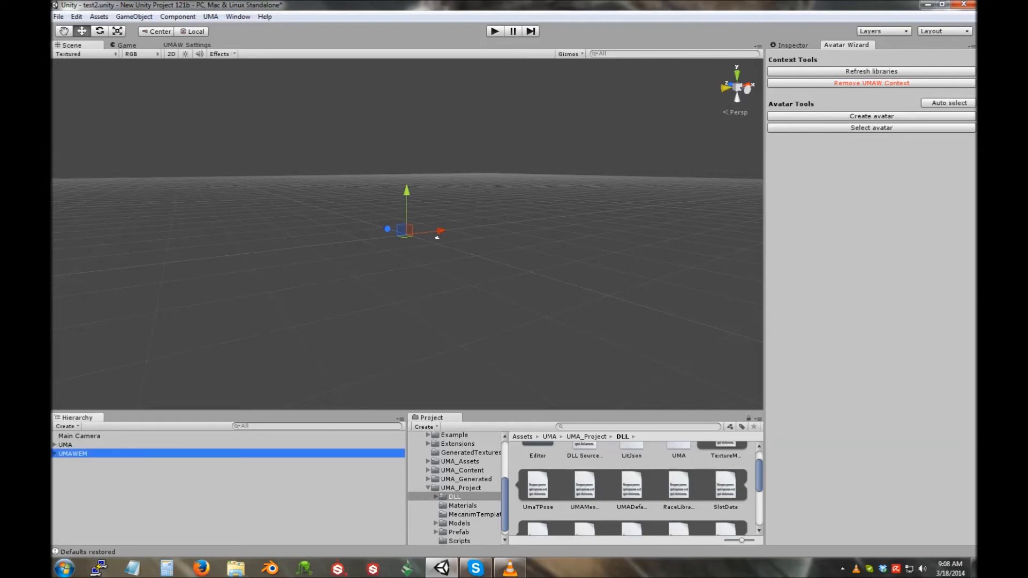
{"action": "key", "text": "ctrl+p"}
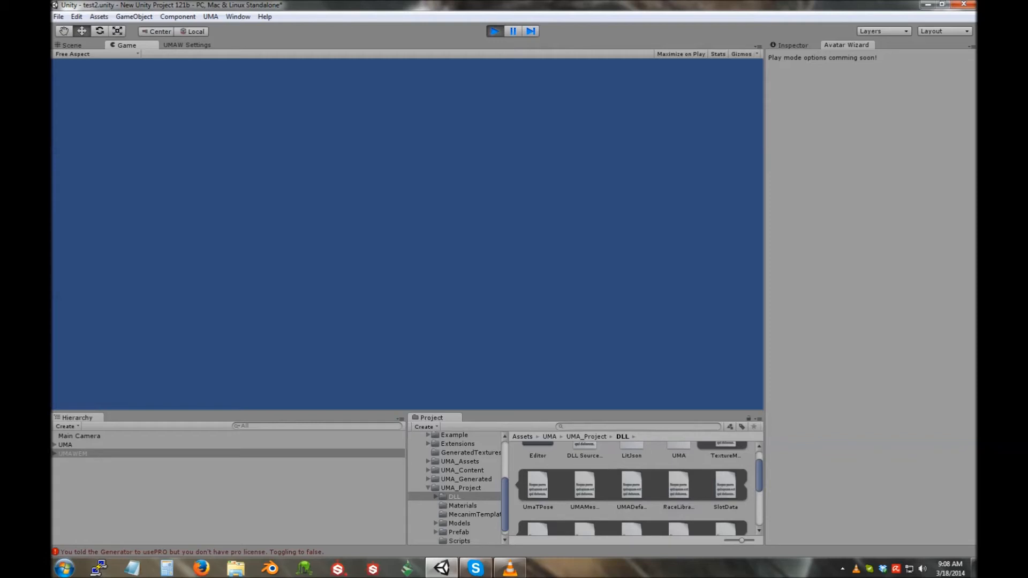
{"action": "left_click", "coordinate": [793, 46]}
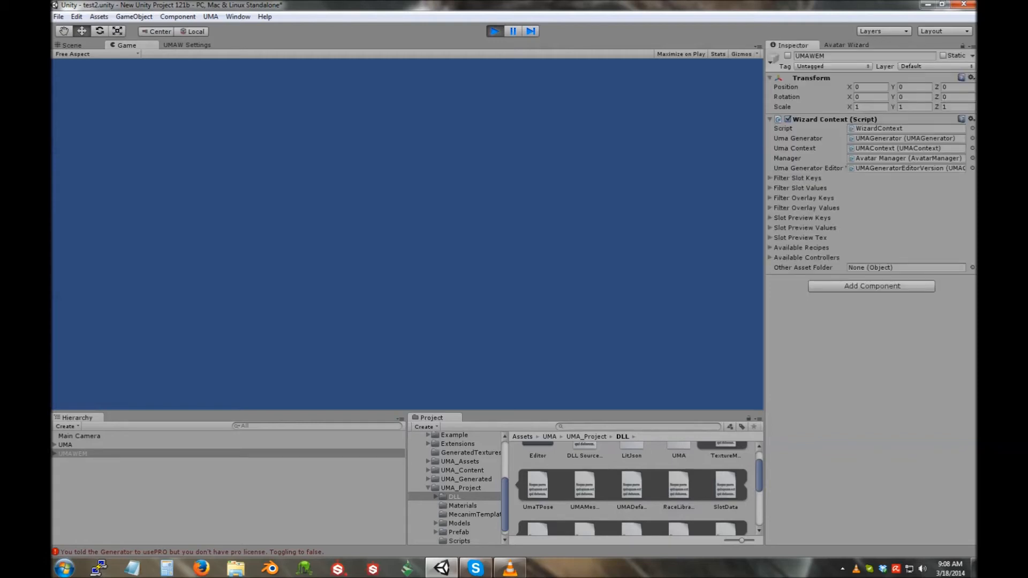
{"action": "key", "text": "ctrl+p"}
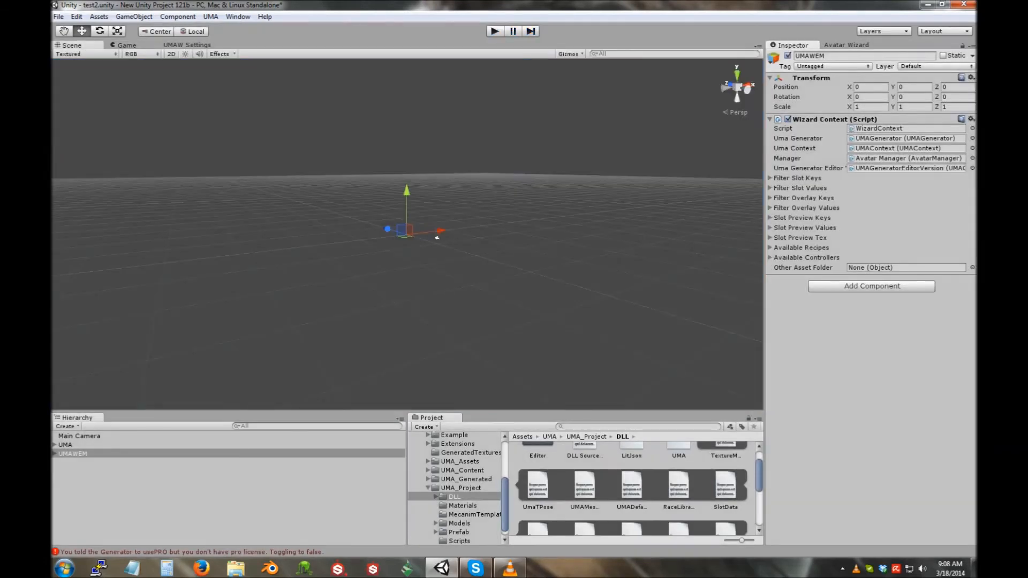
{"action": "left_click", "coordinate": [54, 454]}
{"action": "left_click", "coordinate": [55, 454]}
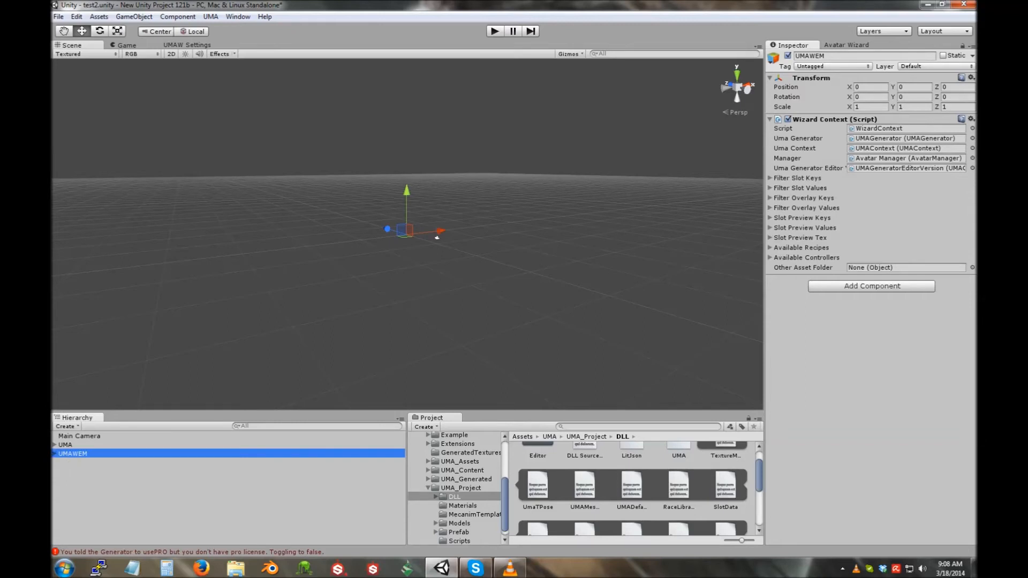
Step: Start a new avatar in the Avatar Wizard with the Human Female recipe and name it girl
{"action": "left_click", "coordinate": [846, 46]}
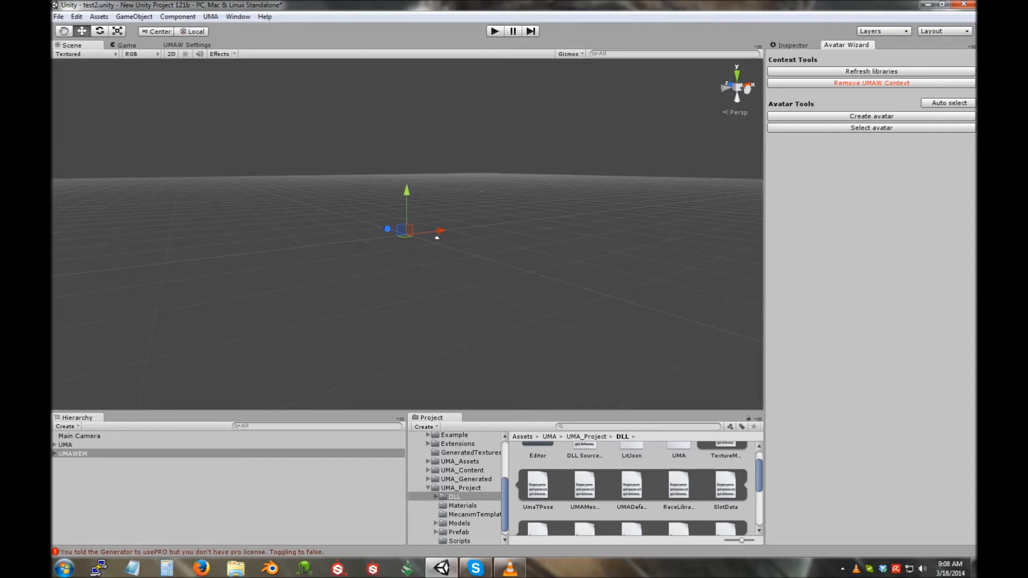
{"action": "left_click", "coordinate": [65, 445]}
{"action": "left_click", "coordinate": [55, 444]}
{"action": "left_click", "coordinate": [55, 445]}
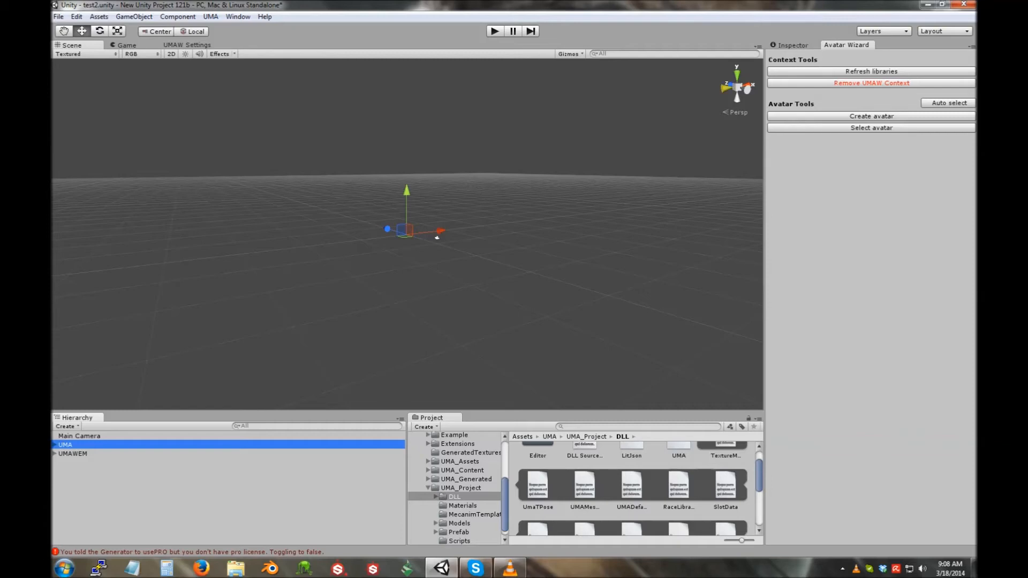
{"action": "left_click", "coordinate": [872, 116]}
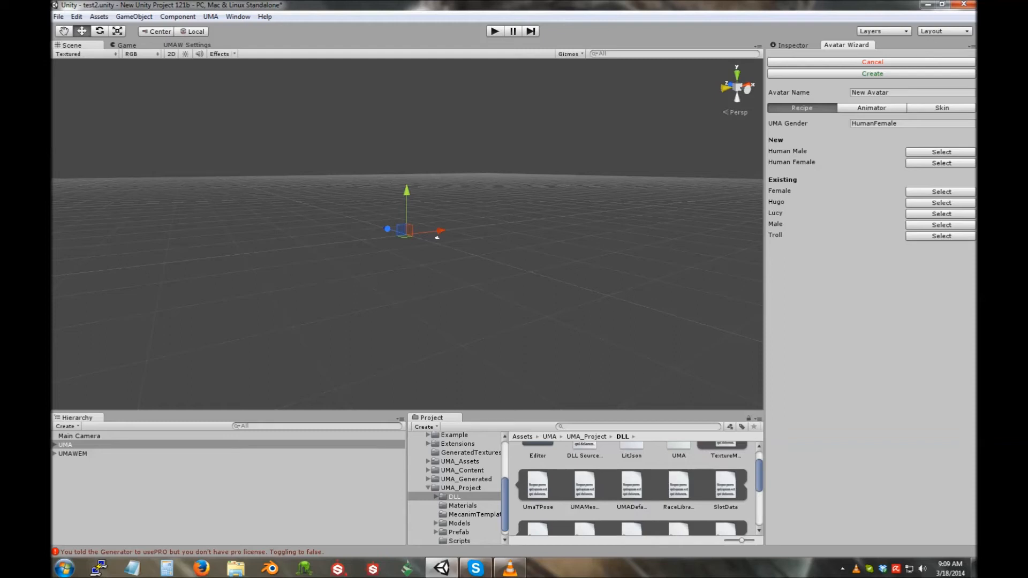
{"action": "left_click", "coordinate": [941, 152]}
{"action": "left_click", "coordinate": [940, 163]}
{"action": "left_click", "coordinate": [941, 152]}
{"action": "left_click", "coordinate": [940, 163]}
{"action": "left_click", "coordinate": [941, 163]}
{"action": "left_click", "coordinate": [941, 163]}
{"action": "left_click", "coordinate": [889, 92]}
{"action": "type", "text": "girl"}
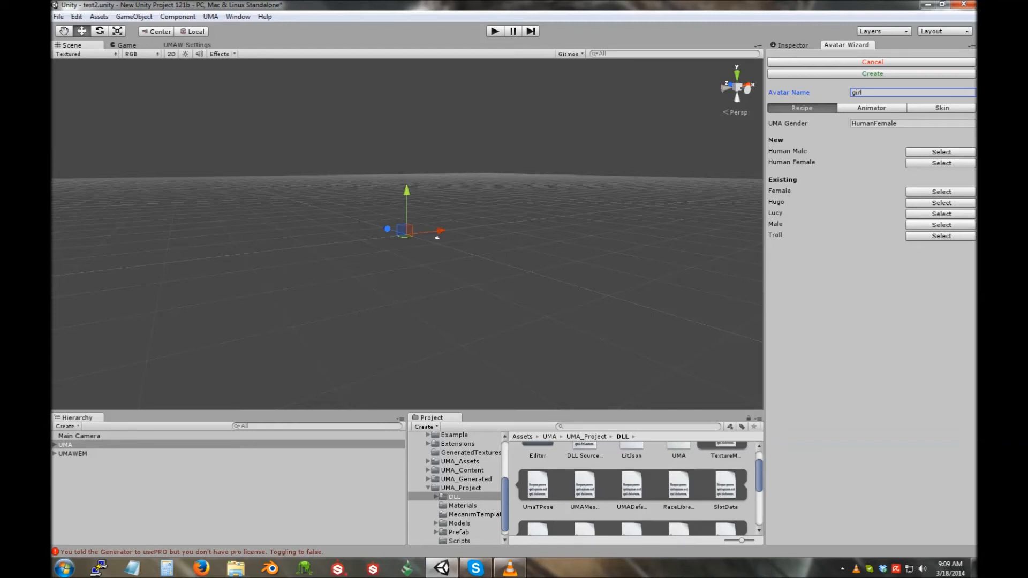
Step: Try the Locomotion animator controller for the new avatar and return the controller to None
{"action": "left_click", "coordinate": [872, 108]}
{"action": "left_click", "coordinate": [908, 124]}
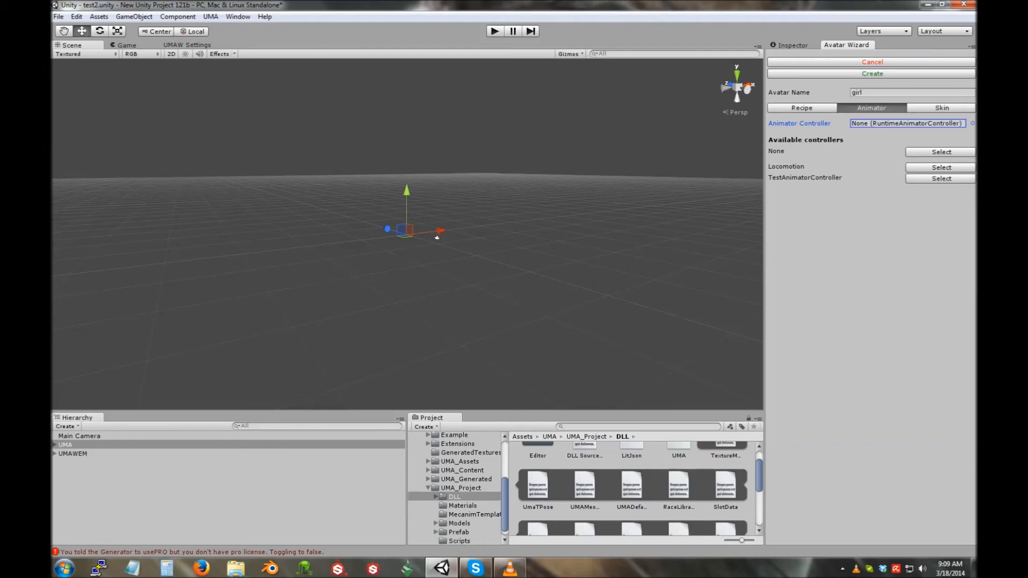
{"action": "left_click", "coordinate": [941, 152]}
{"action": "left_click", "coordinate": [942, 167]}
{"action": "left_click", "coordinate": [941, 167]}
{"action": "left_click", "coordinate": [941, 152]}
Step: Try a red skin color for the new avatar and return it to white
{"action": "left_click", "coordinate": [941, 108]}
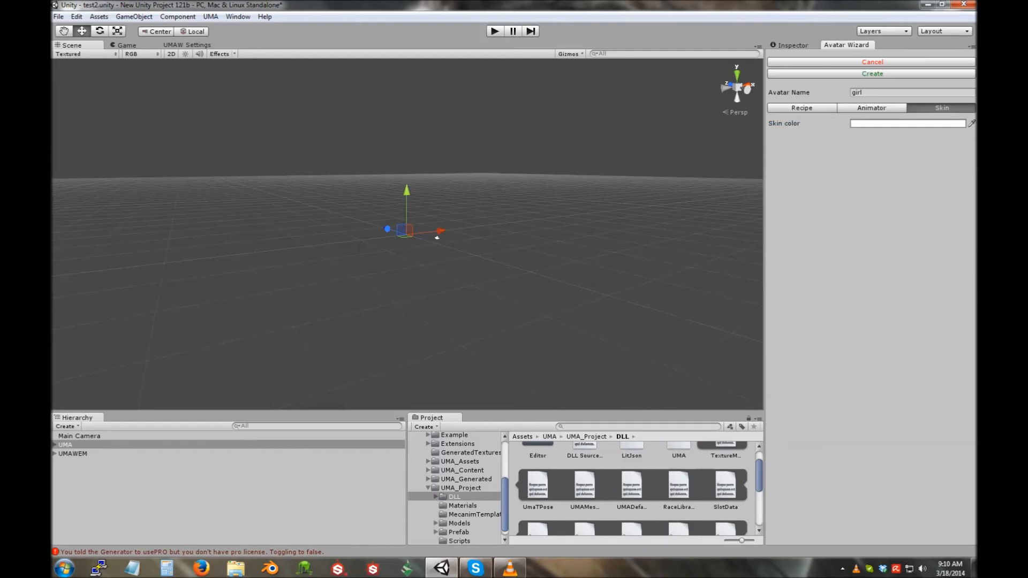
{"action": "left_click", "coordinate": [921, 123]}
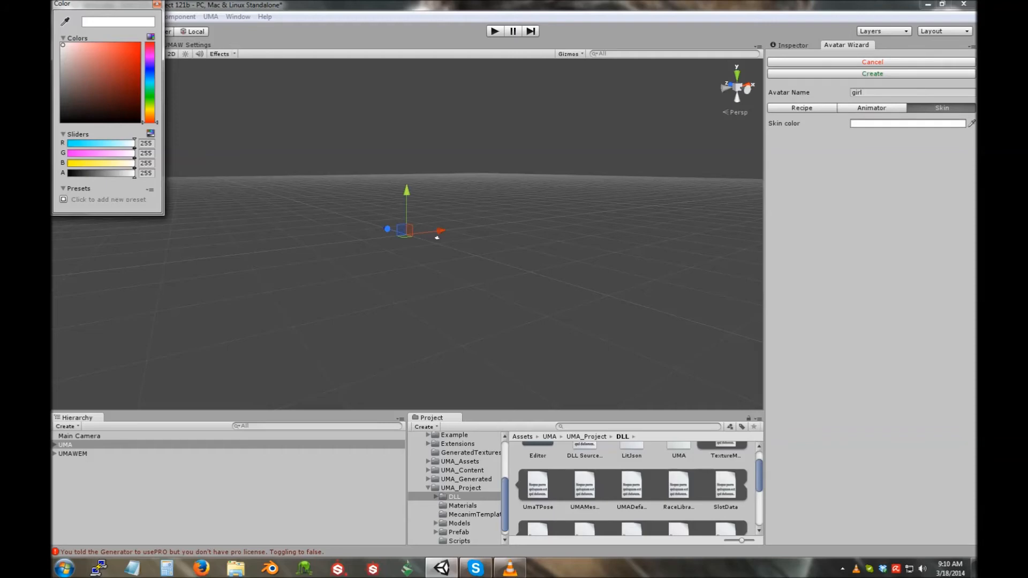
{"action": "left_click", "coordinate": [139, 44]}
{"action": "left_click_drag", "start_coordinate": [139, 44], "coordinate": [60, 42]}
{"action": "left_click", "coordinate": [156, 4]}
Step: Return to the avatar's recipe settings and create the girl avatar in the scene
{"action": "left_click", "coordinate": [802, 108]}
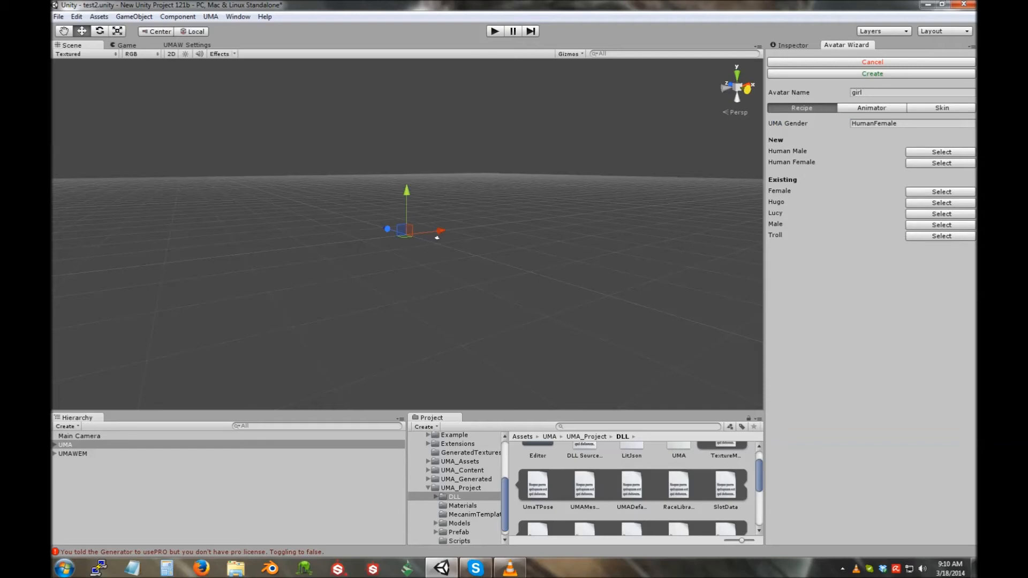
{"action": "left_click", "coordinate": [871, 74]}
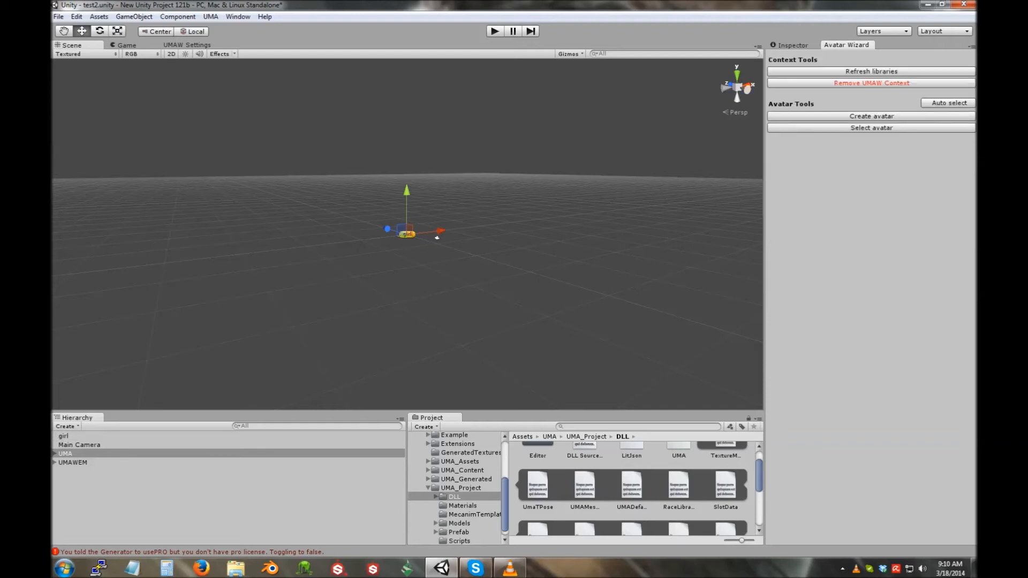
{"action": "scroll", "coordinate": [407, 234], "scroll_direction": "up", "scroll_amount": 8}
{"action": "scroll", "coordinate": [406, 234], "scroll_direction": "down", "scroll_amount": 3}
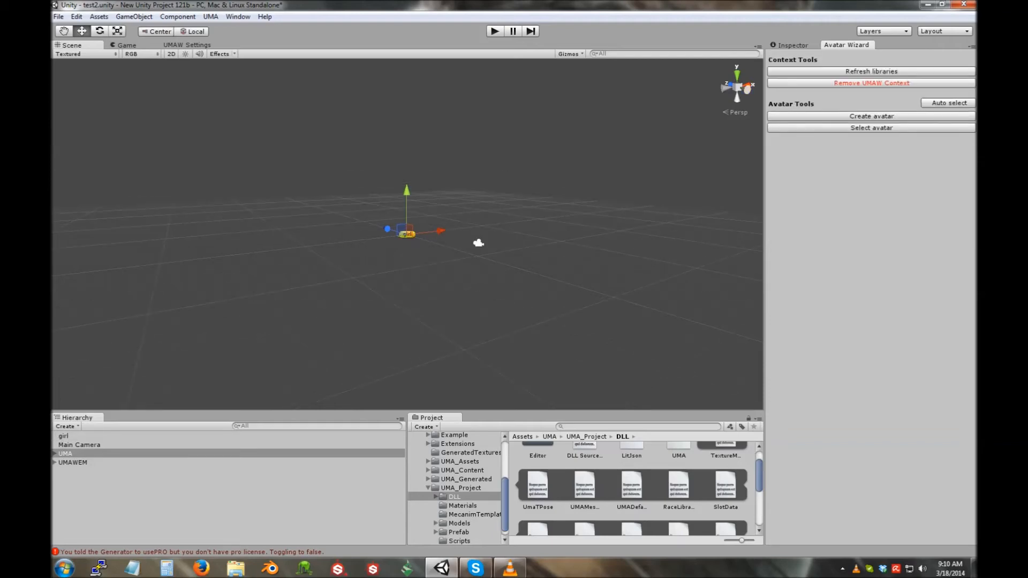
Step: Inspect the girl object's UMADynamic Avatar component and trace its Context, Uma Recipe, Uma Generator and Uma Data references
{"action": "left_click", "coordinate": [64, 437]}
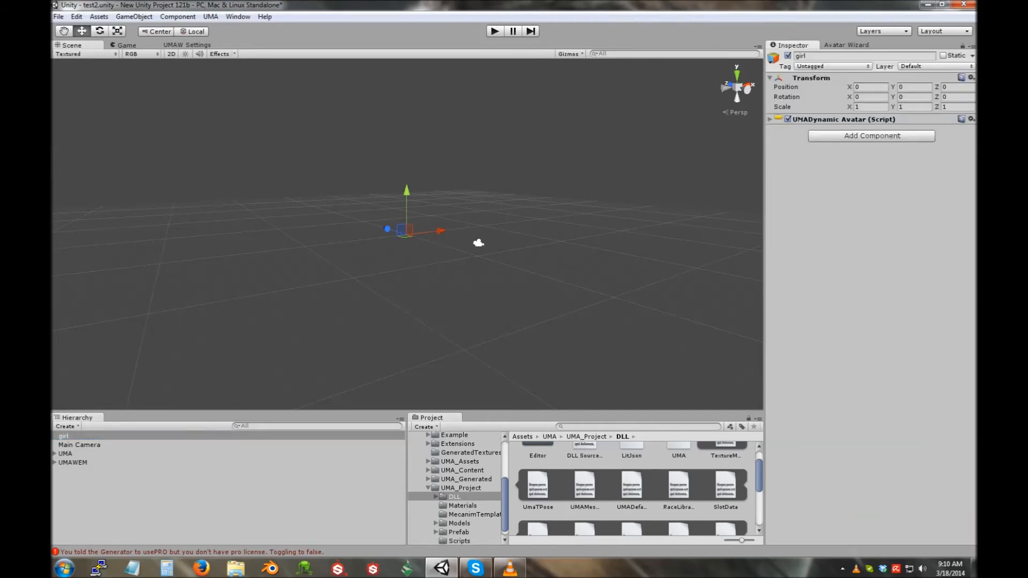
{"action": "left_click", "coordinate": [770, 119]}
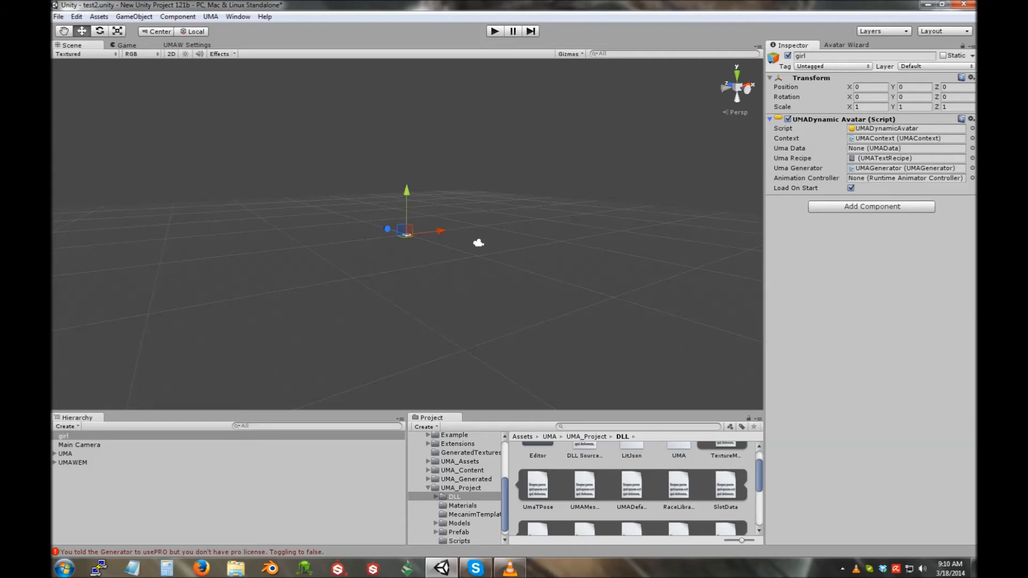
{"action": "left_click", "coordinate": [905, 138]}
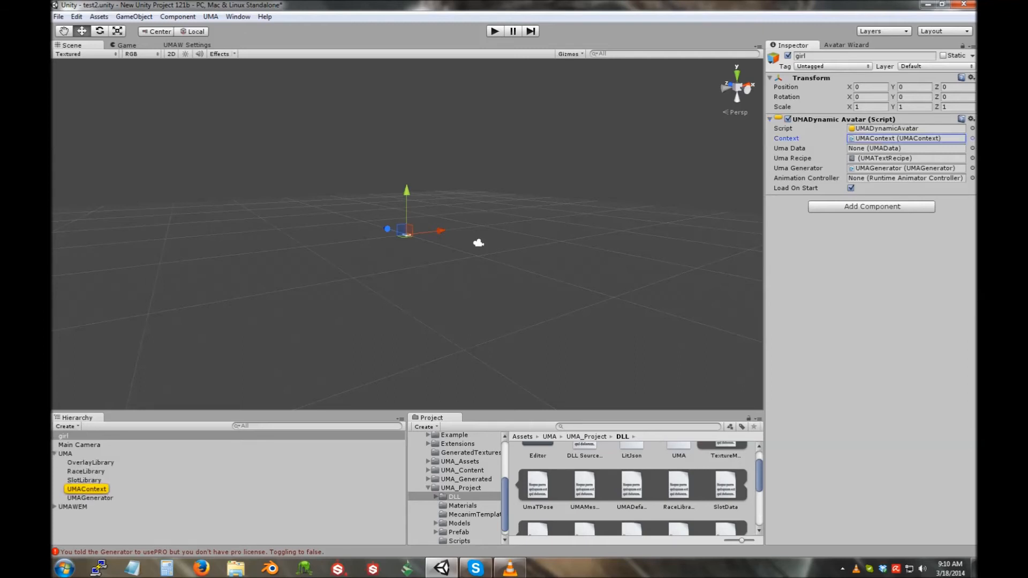
{"action": "left_click", "coordinate": [906, 159]}
{"action": "left_click", "coordinate": [905, 168]}
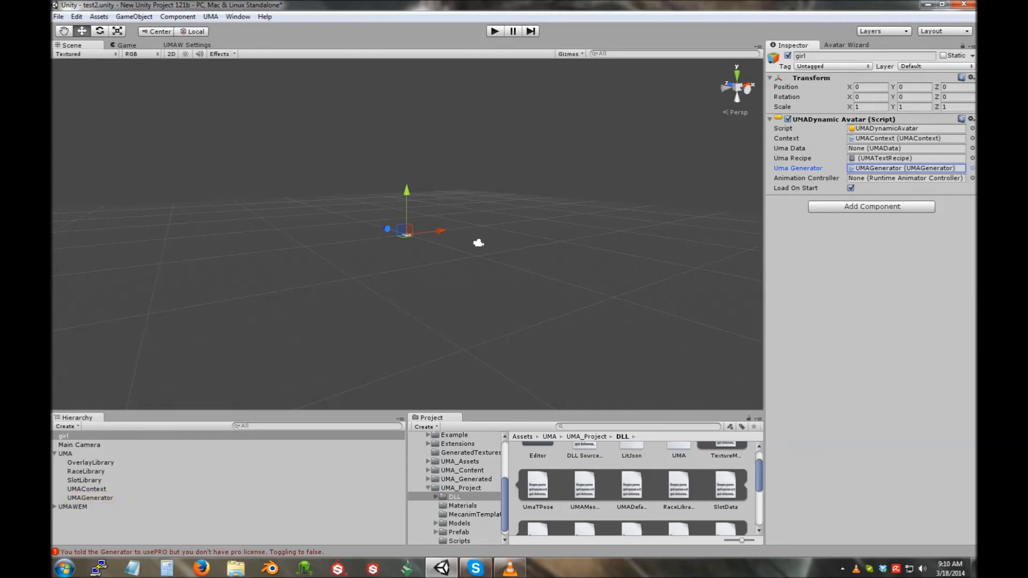
{"action": "left_click", "coordinate": [905, 148]}
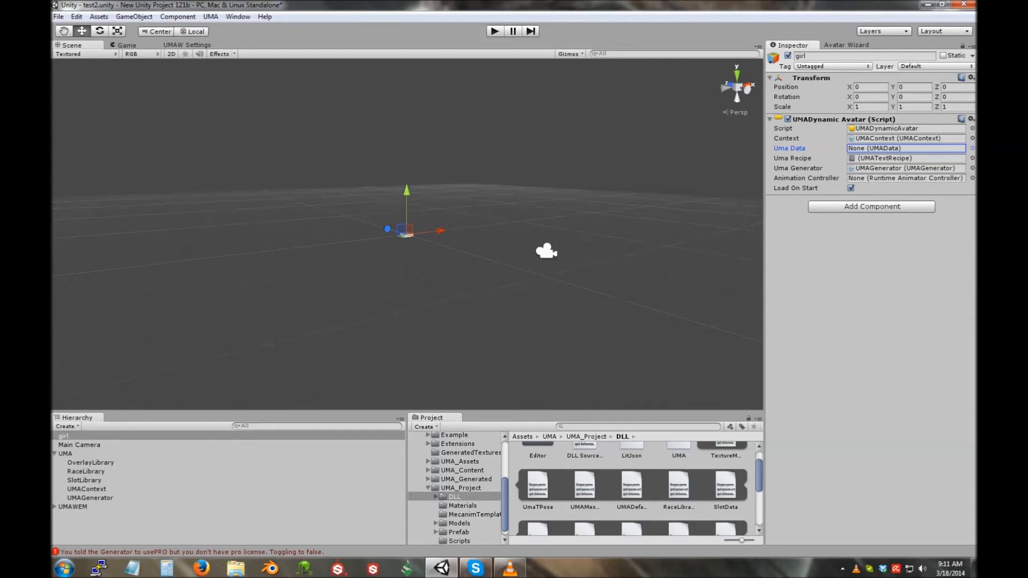
Step: Disable the scene view gizmo for UMADynamicAvatar after examining the girl avatar's placeholder box
{"action": "scroll", "coordinate": [407, 234], "scroll_direction": "up", "scroll_amount": 5}
{"action": "middle_click_drag", "start_coordinate": [407, 234], "coordinate": [403, 272]}
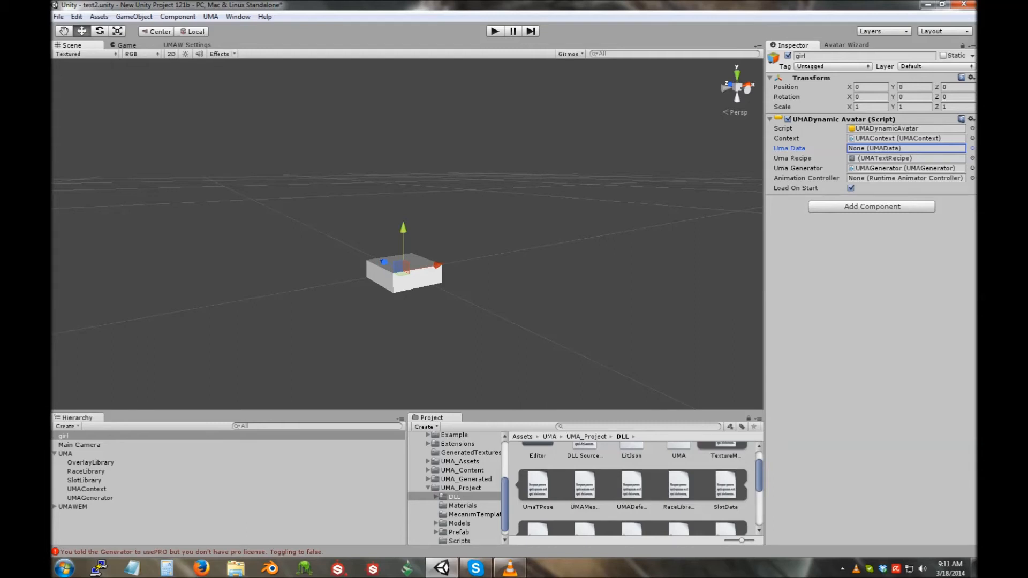
{"action": "middle_click_drag", "start_coordinate": [403, 271], "coordinate": [398, 296]}
{"action": "scroll", "coordinate": [398, 296], "scroll_direction": "down", "scroll_amount": 3}
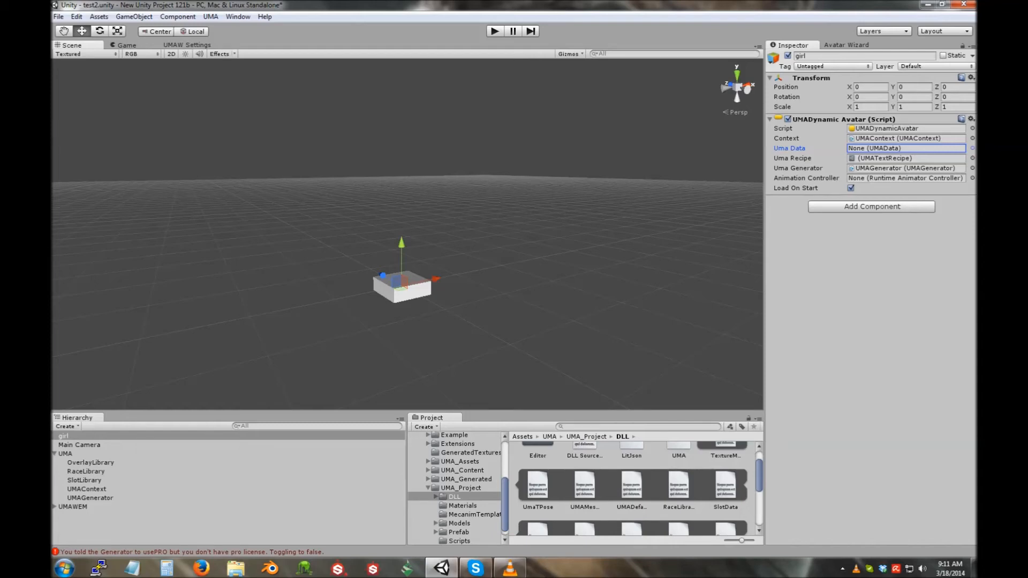
{"action": "left_click", "coordinate": [571, 54]}
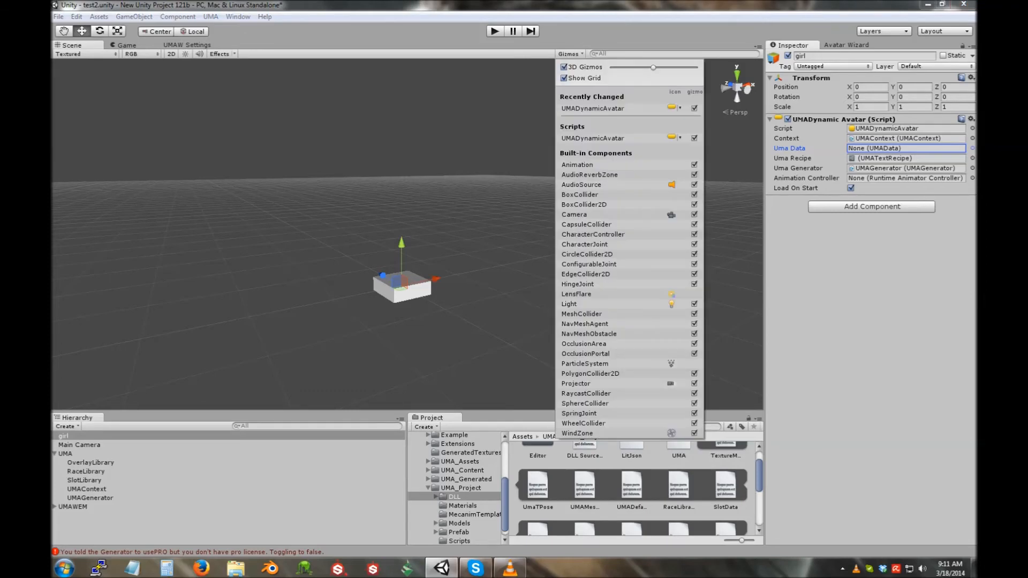
{"action": "left_click", "coordinate": [694, 108]}
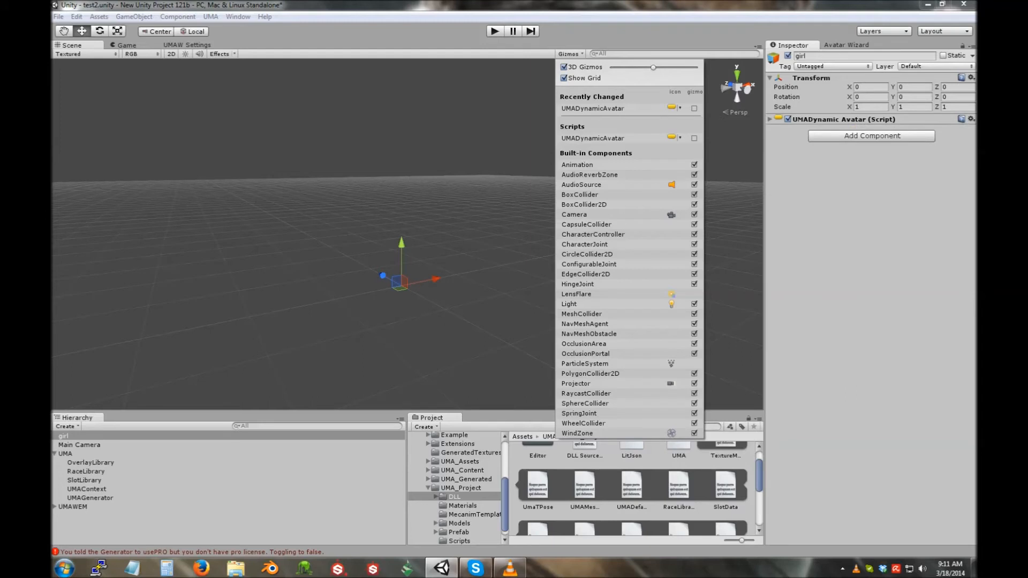
Step: Bring up the Avatar Wizard tools, collapse the UMA group in the hierarchy and leave no object selected
{"action": "key", "text": "Escape"}
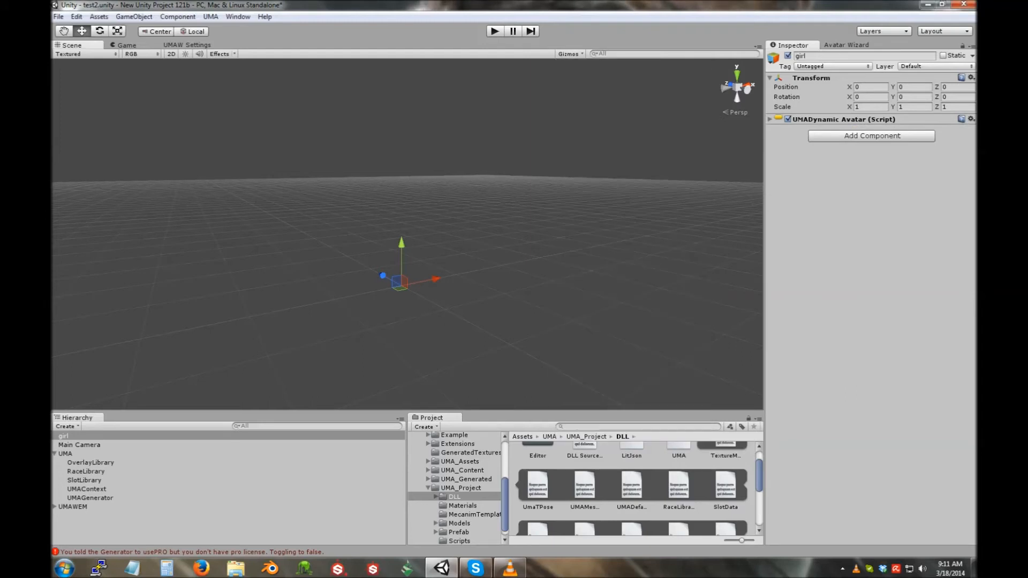
{"action": "left_click", "coordinate": [63, 436]}
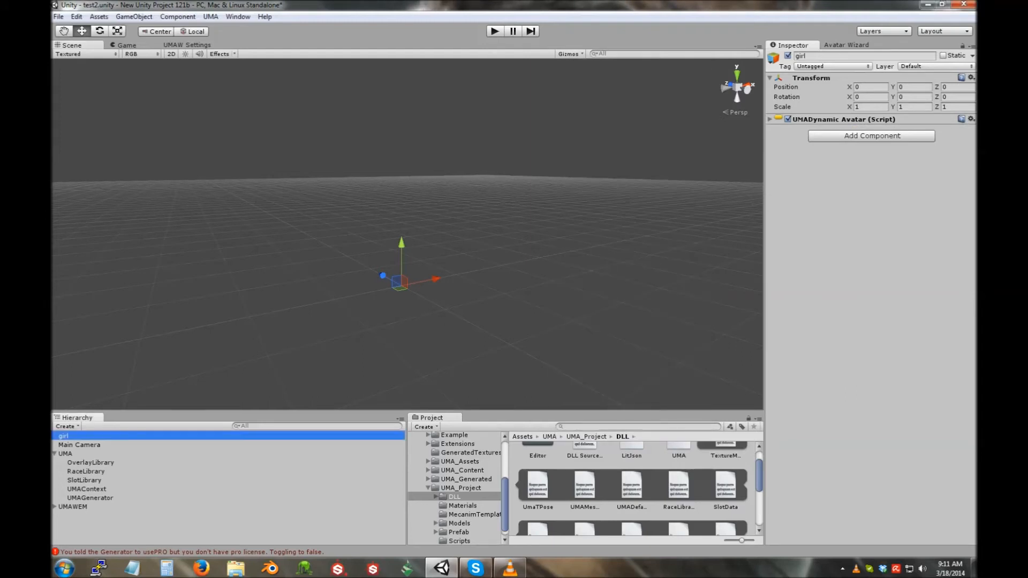
{"action": "left_click", "coordinate": [846, 45]}
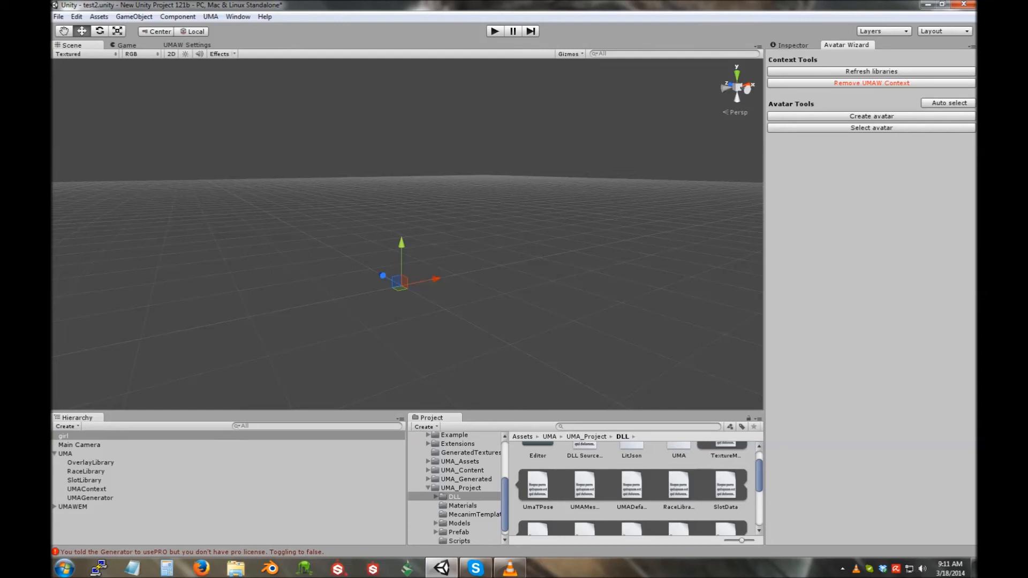
{"action": "left_click", "coordinate": [55, 453]}
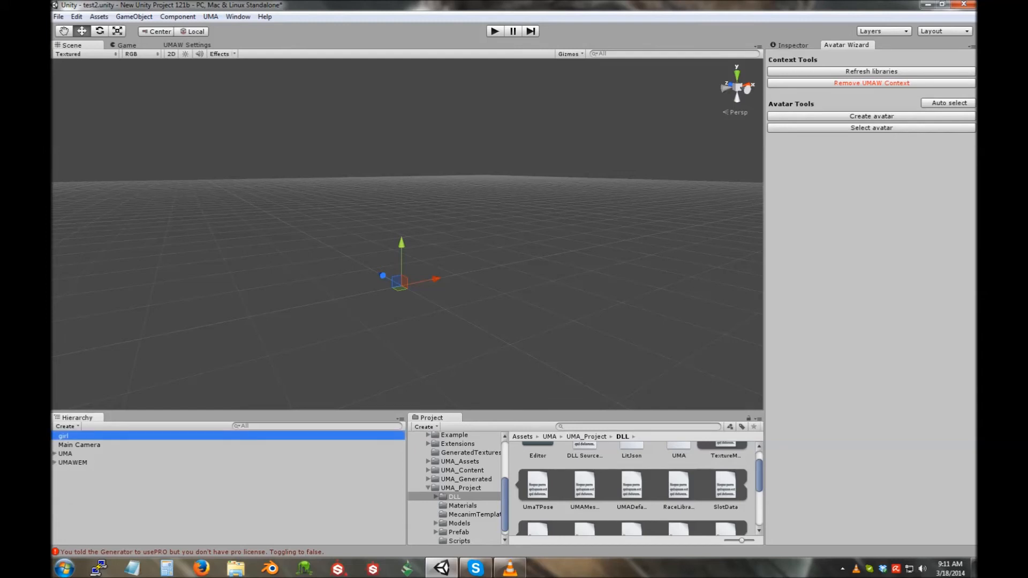
{"action": "key", "text": "F2"}
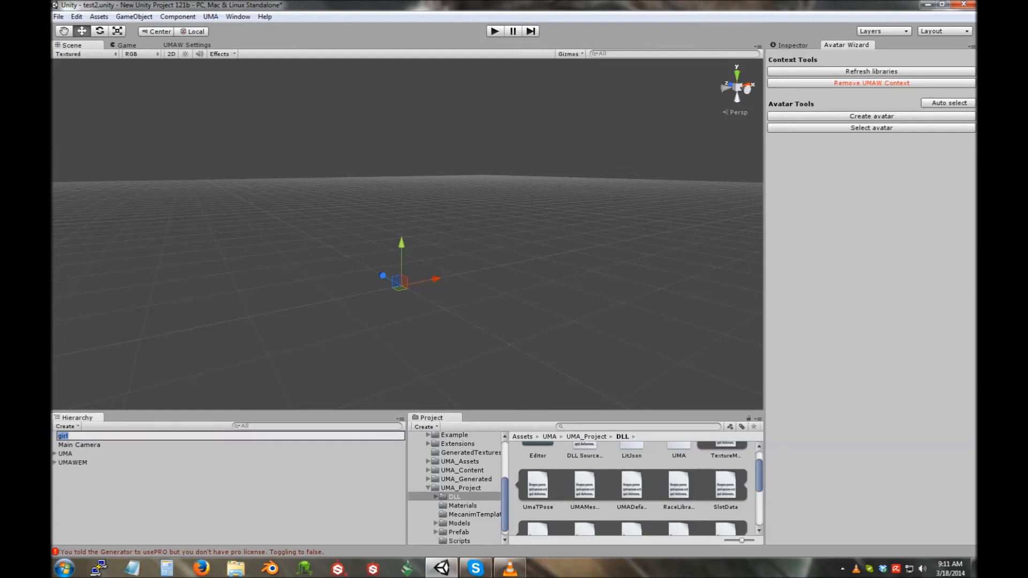
{"action": "left_click", "coordinate": [80, 444]}
{"action": "left_click", "coordinate": [63, 436]}
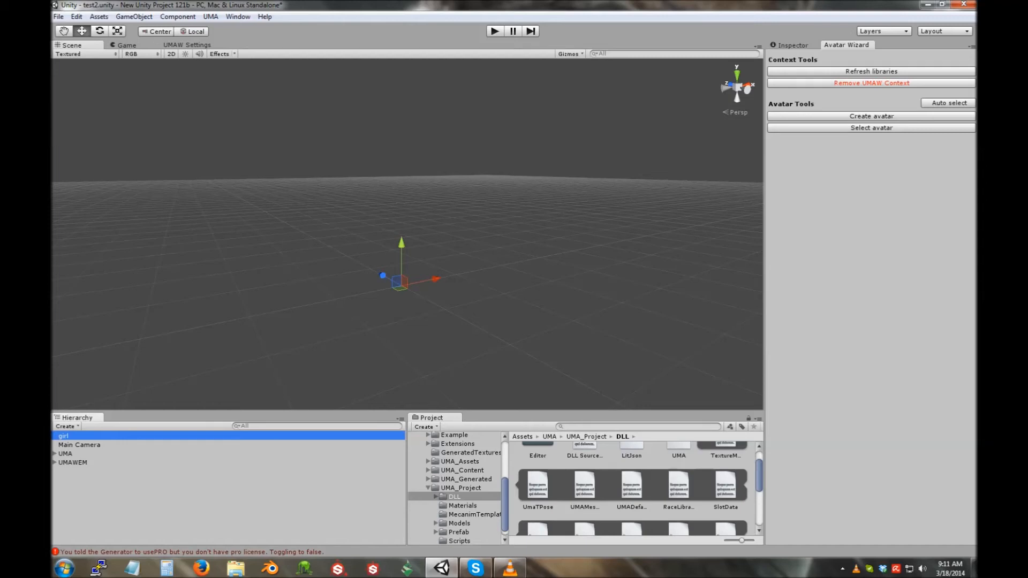
{"action": "left_click", "coordinate": [229, 503]}
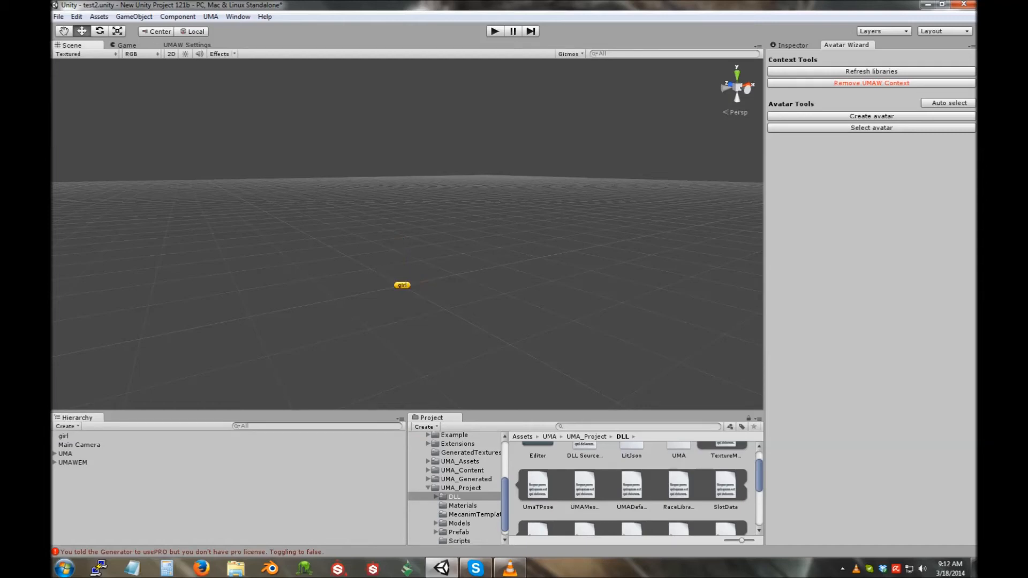
Step: Load the girl avatar with Auto select enabled and check the Clone reference in its Avatar Manager Relationship Avatar component
{"action": "left_click", "coordinate": [948, 103]}
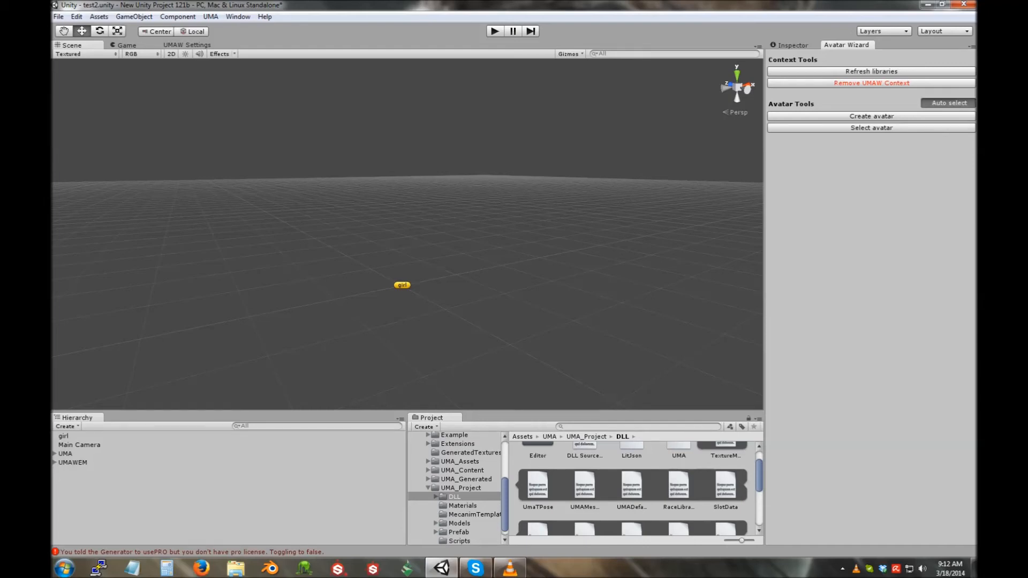
{"action": "left_click", "coordinate": [64, 437]}
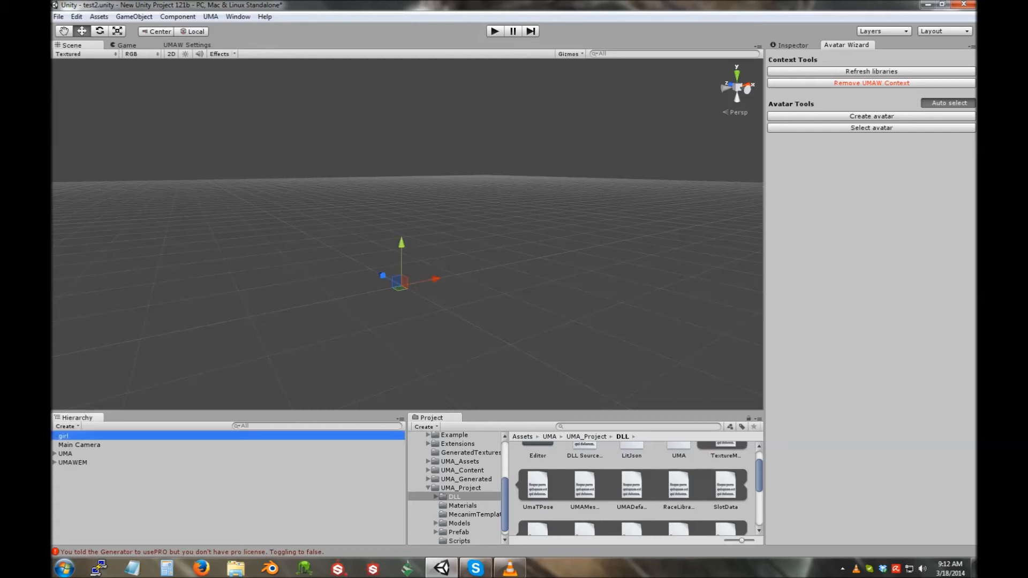
{"action": "right_click_drag", "start_coordinate": [375, 225], "coordinate": [409, 263]}
{"action": "scroll", "coordinate": [458, 228], "scroll_direction": "down", "scroll_amount": 7}
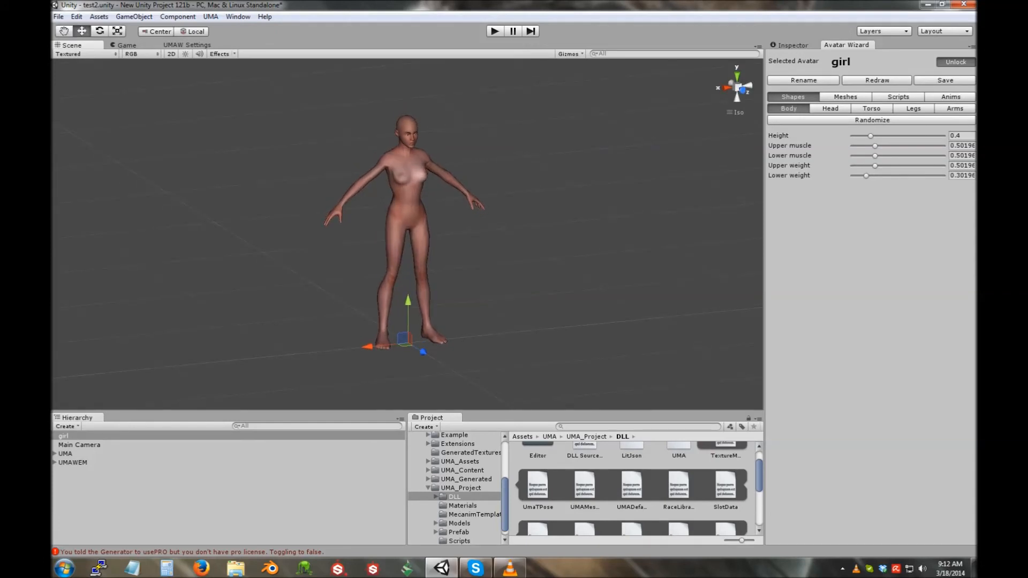
{"action": "left_click", "coordinate": [793, 45]}
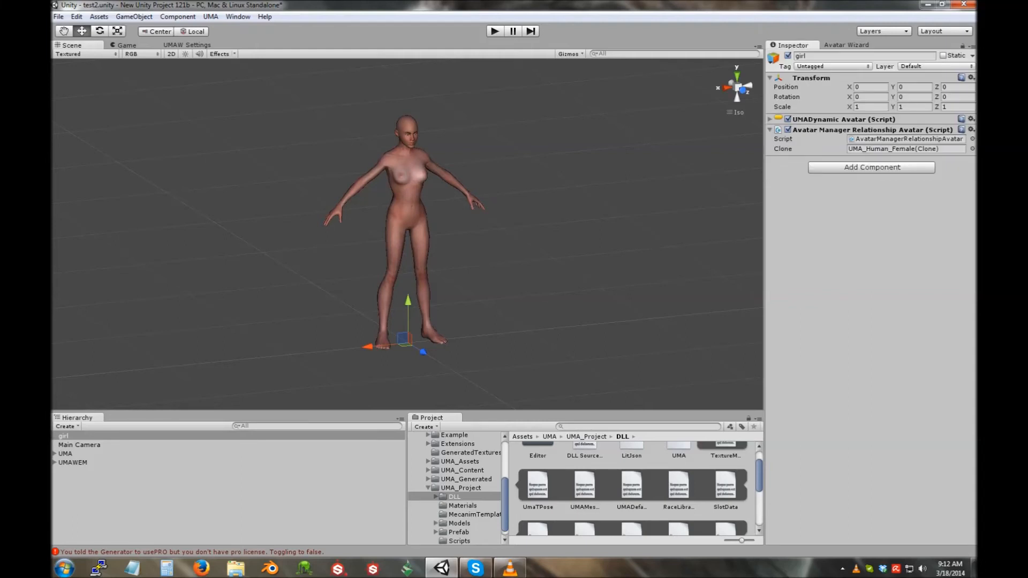
{"action": "left_click", "coordinate": [846, 46]}
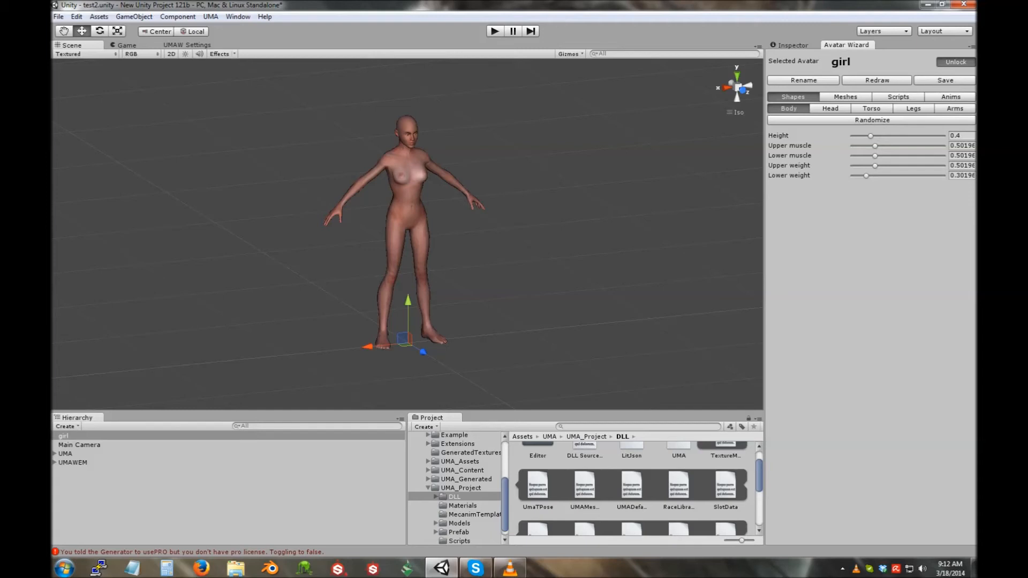
Step: Unlock and deselect the girl avatar, and turn Auto select off
{"action": "left_click", "coordinate": [955, 62]}
{"action": "left_click", "coordinate": [605, 204]}
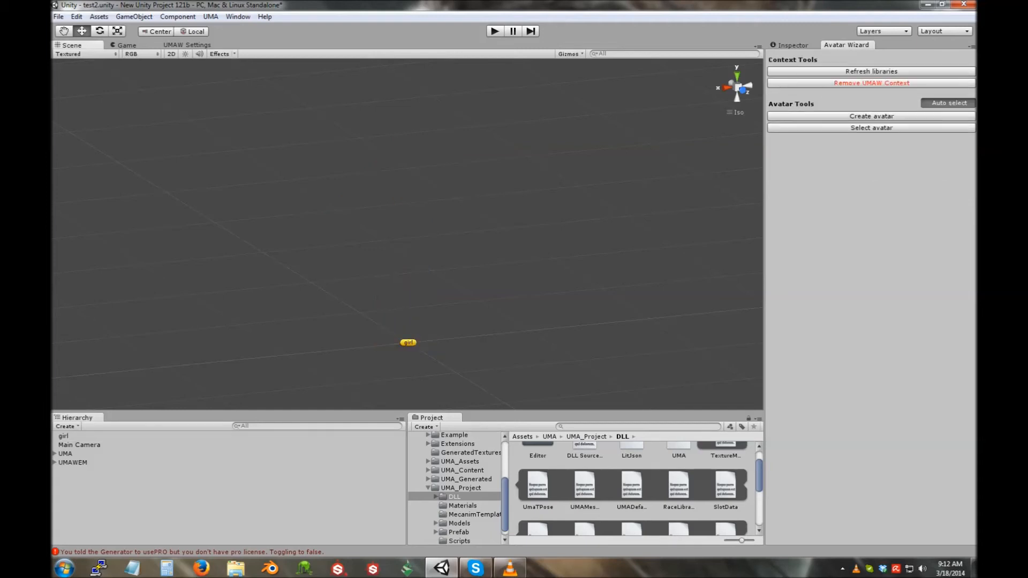
{"action": "left_click", "coordinate": [948, 103]}
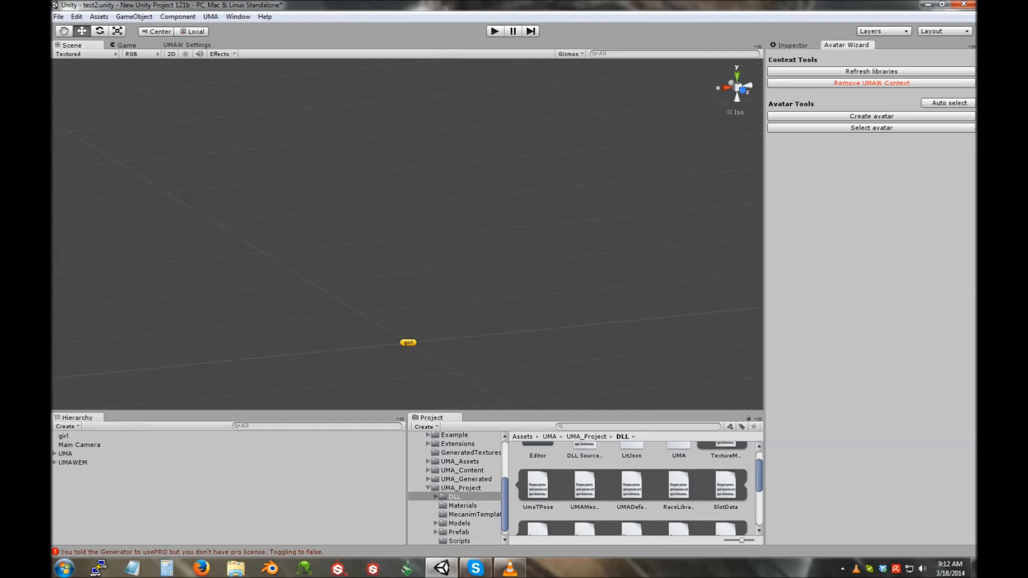
Step: Select the girl object without Auto select and check the Clone reference in its Avatar Manager Relationship Avatar component
{"action": "left_click", "coordinate": [408, 342]}
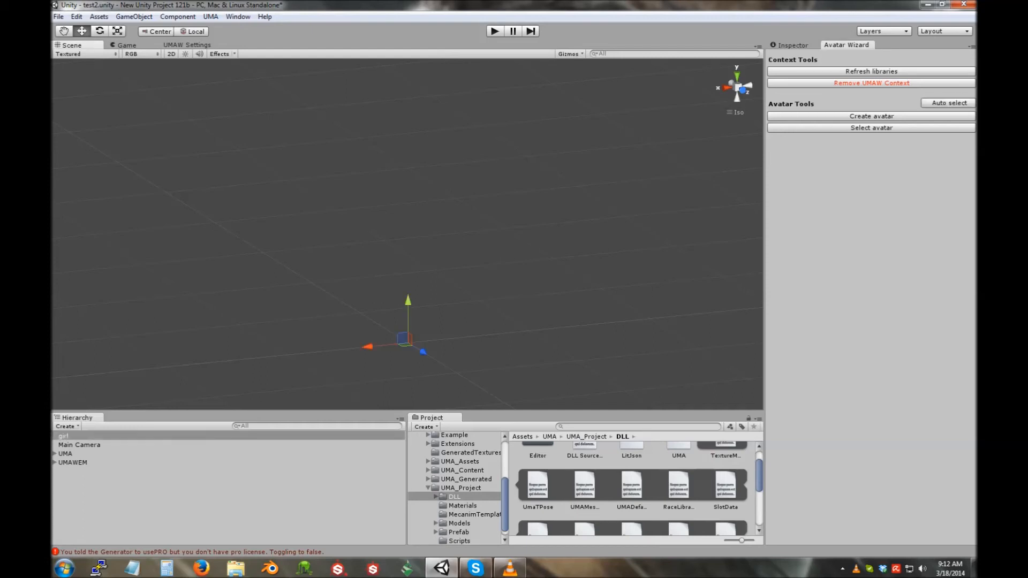
{"action": "left_click", "coordinate": [79, 445]}
{"action": "left_click", "coordinate": [64, 437]}
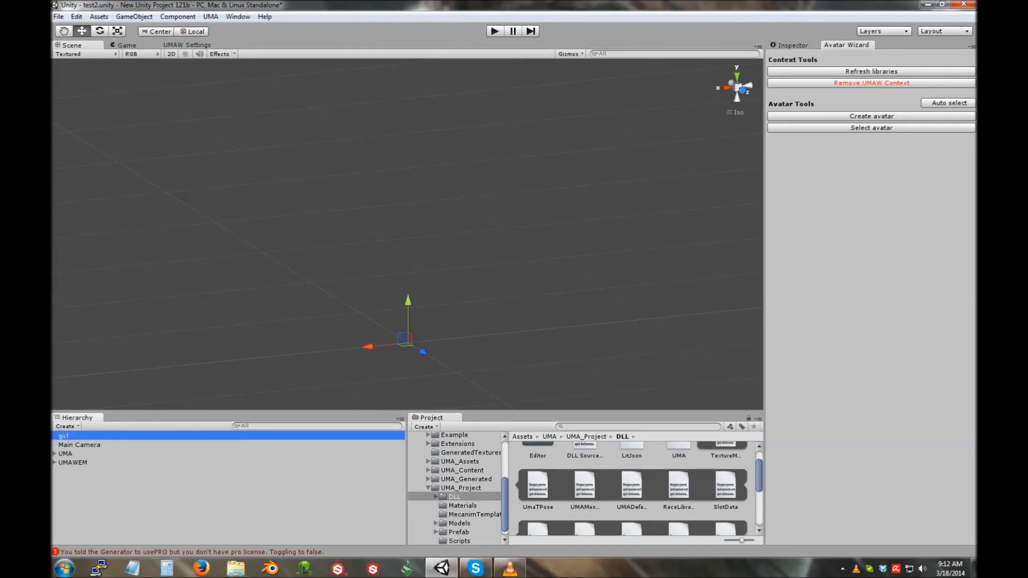
{"action": "left_click", "coordinate": [792, 46]}
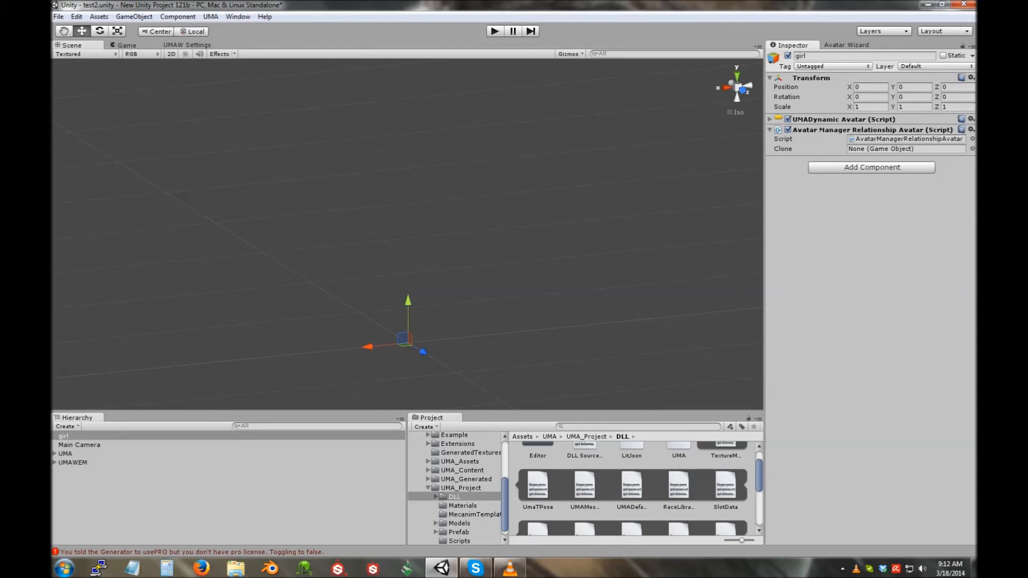
{"action": "left_click", "coordinate": [769, 119]}
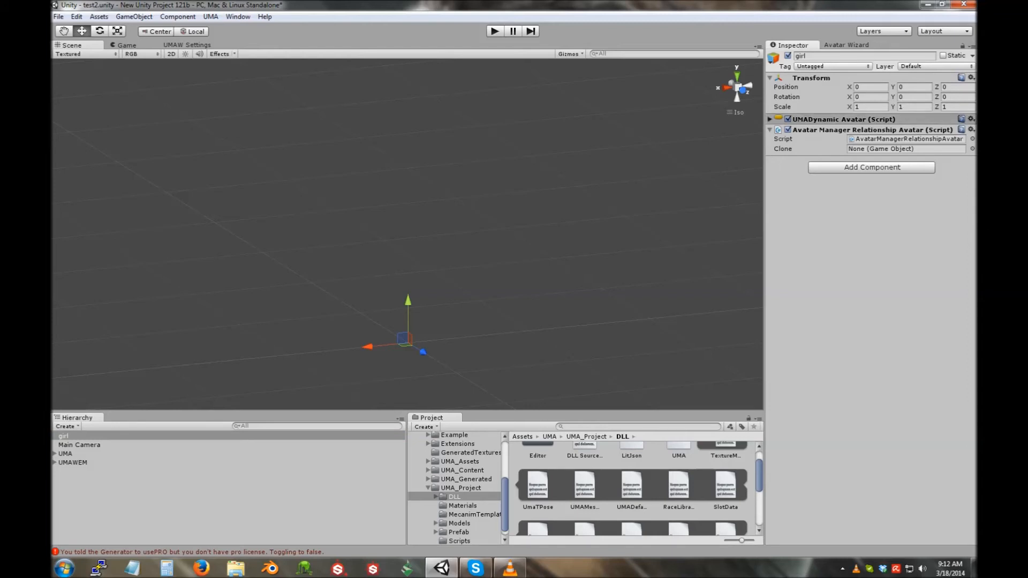
{"action": "left_click", "coordinate": [769, 120]}
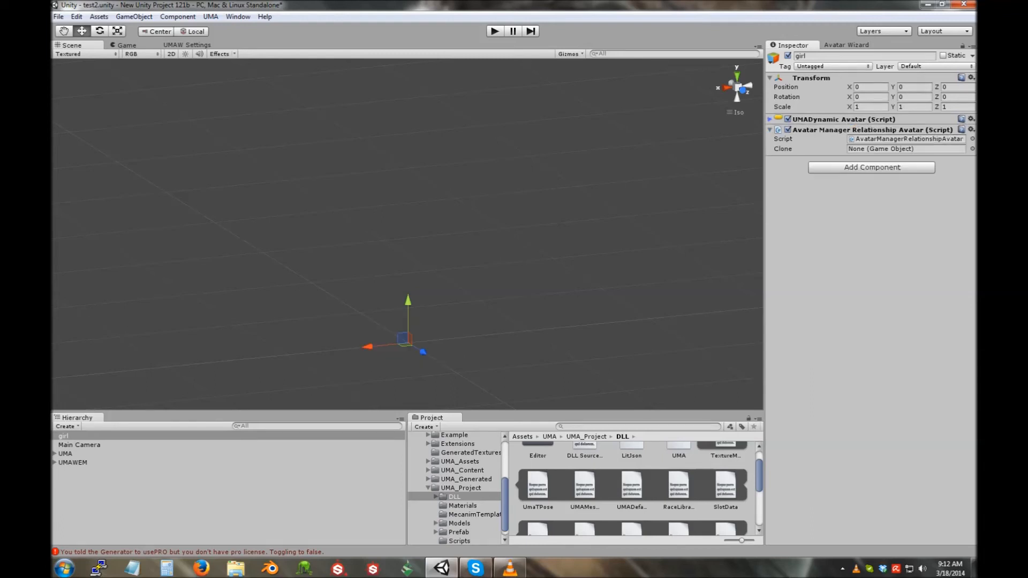
Step: Choose the girl manually as the avatar to edit in the Avatar Wizard and view it at an angle
{"action": "left_click", "coordinate": [846, 44]}
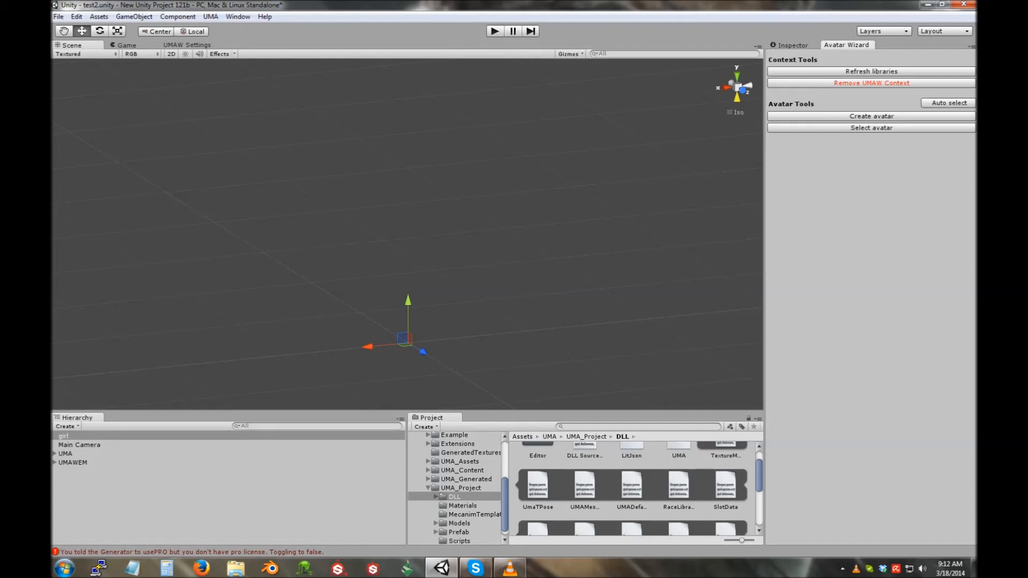
{"action": "left_click", "coordinate": [871, 128]}
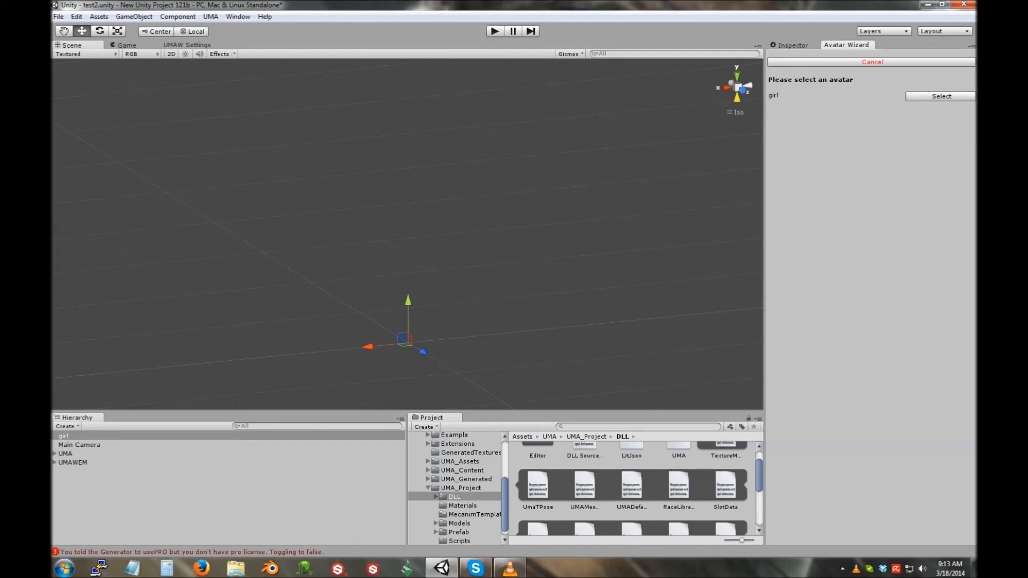
{"action": "left_click", "coordinate": [940, 96]}
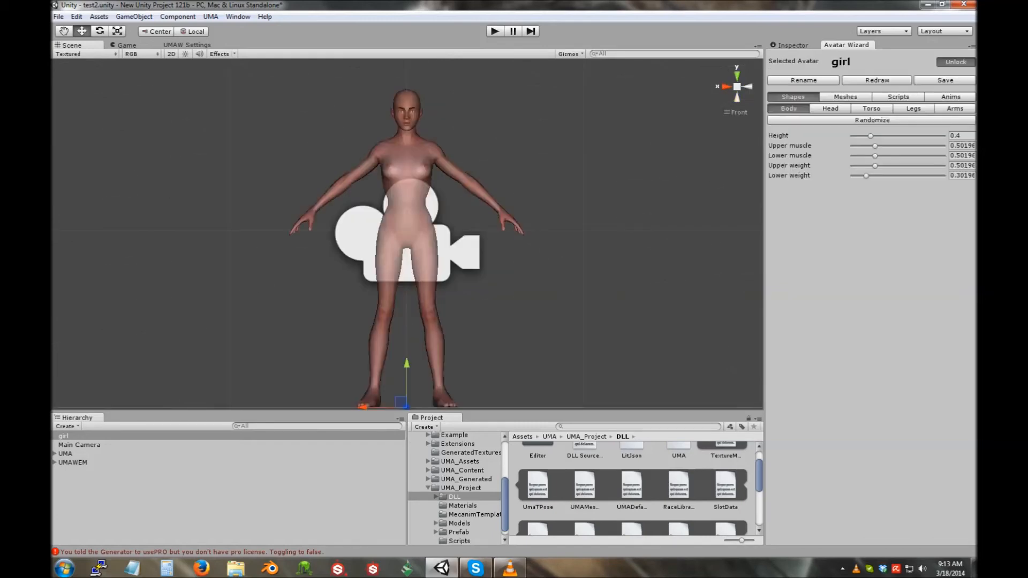
{"action": "right_click_drag", "start_coordinate": [407, 230], "coordinate": [444, 255]}
{"action": "scroll", "coordinate": [445, 255], "scroll_direction": "down", "scroll_amount": 7}
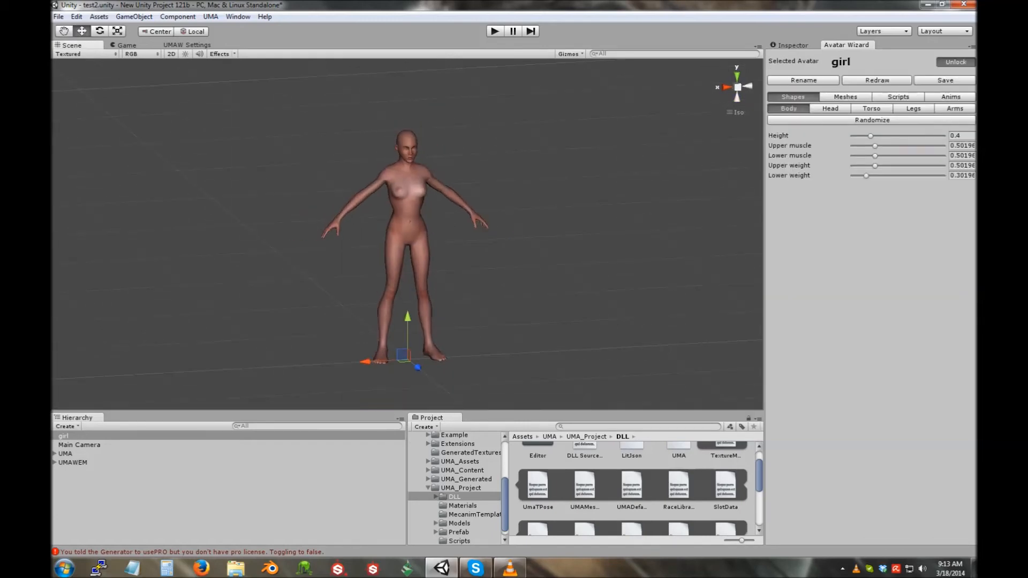
{"action": "middle_click_drag", "start_coordinate": [444, 254], "coordinate": [430, 232]}
{"action": "right_click_drag", "start_coordinate": [431, 233], "coordinate": [432, 234]}
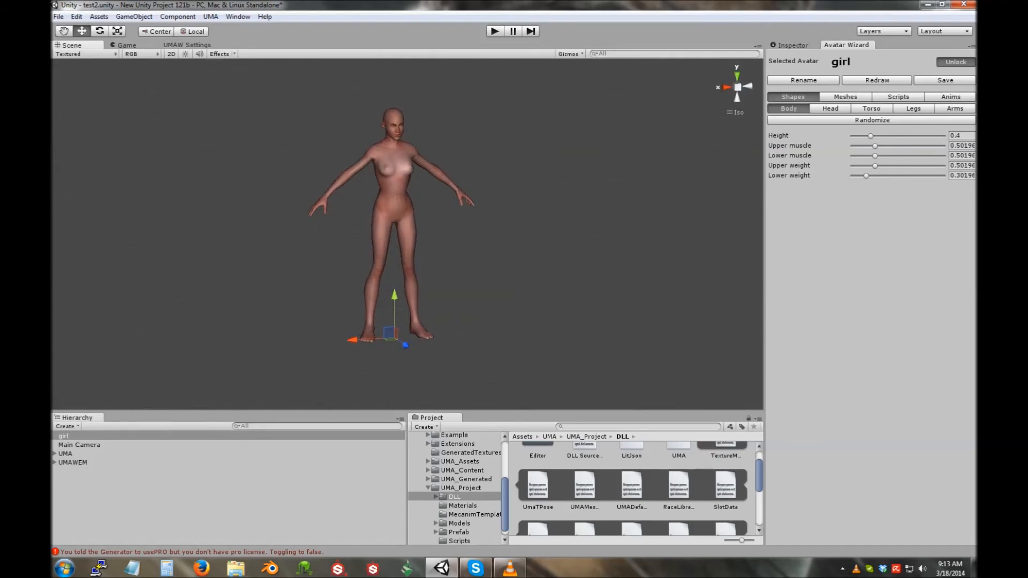
{"action": "scroll", "coordinate": [387, 221], "scroll_direction": "up", "scroll_amount": 2}
{"action": "middle_click_drag", "start_coordinate": [393, 230], "coordinate": [401, 250]}
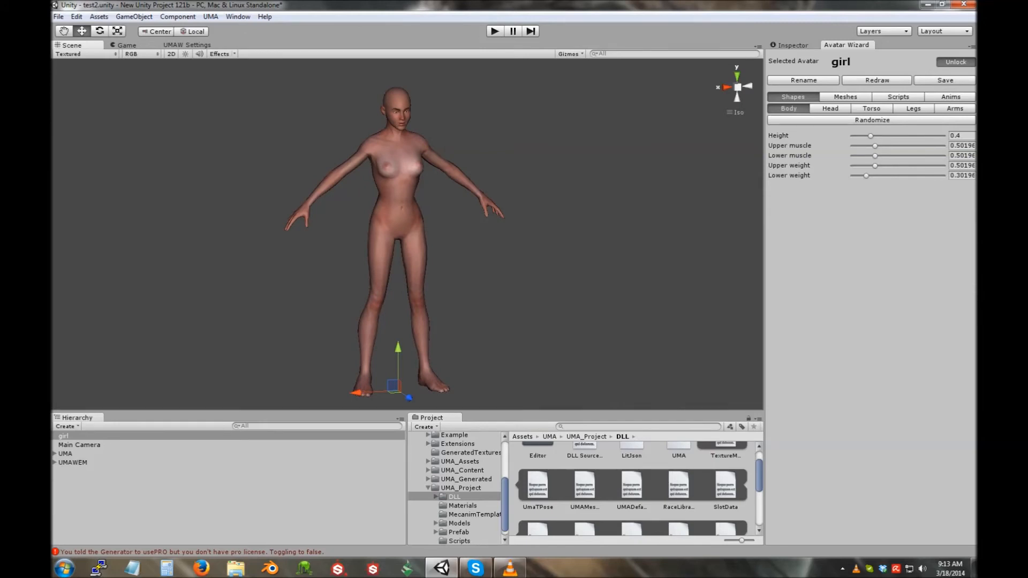
Step: Browse the shape settings available for the girl avatar's head, torso, legs and arms
{"action": "left_click", "coordinate": [846, 97]}
{"action": "left_click", "coordinate": [793, 97]}
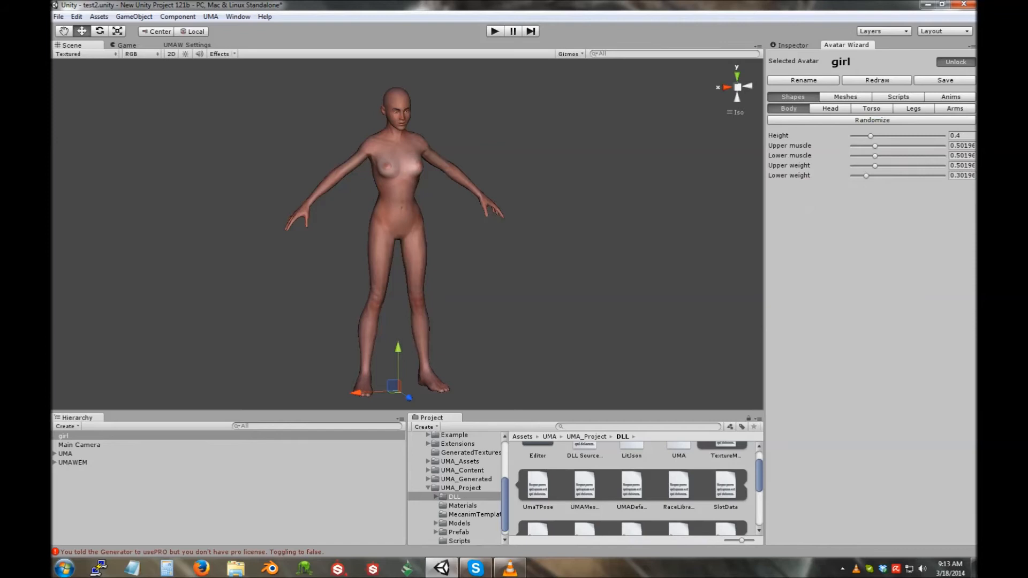
{"action": "left_click", "coordinate": [830, 109]}
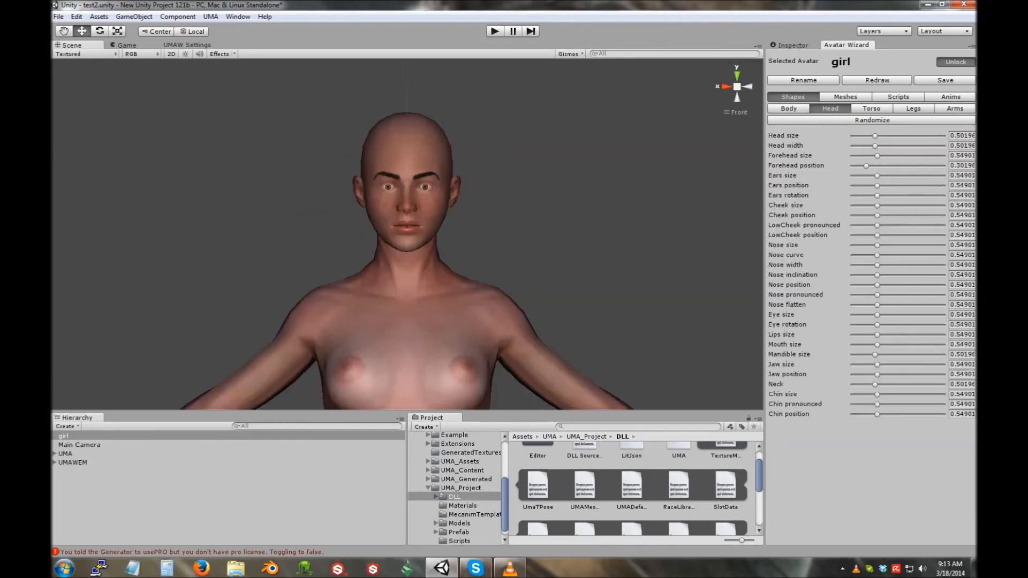
{"action": "left_click", "coordinate": [872, 109]}
{"action": "left_click", "coordinate": [913, 108]}
{"action": "left_click", "coordinate": [954, 108]}
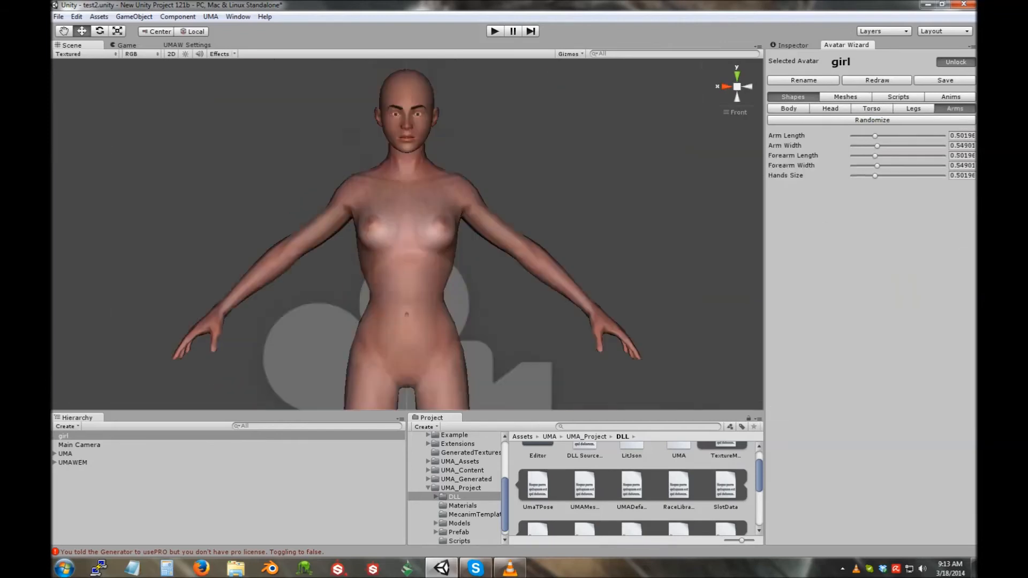
{"action": "left_click", "coordinate": [871, 108]}
{"action": "left_click", "coordinate": [830, 109]}
Step: Set the girl avatar's torso Breats size to 0.78 and its body Lower weight to 0.53
{"action": "left_click", "coordinate": [871, 109]}
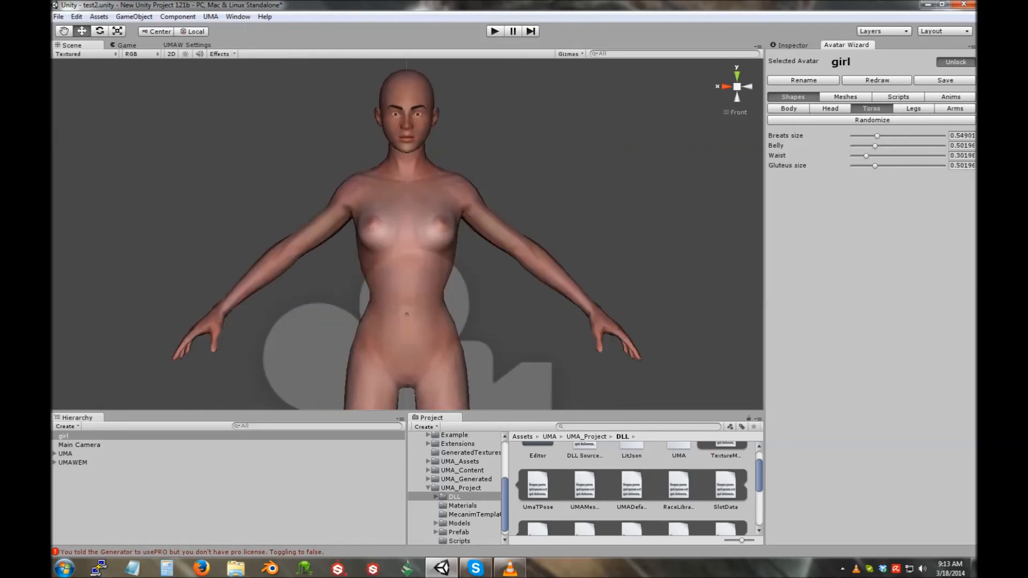
{"action": "left_click_drag", "start_coordinate": [876, 136], "coordinate": [887, 136]}
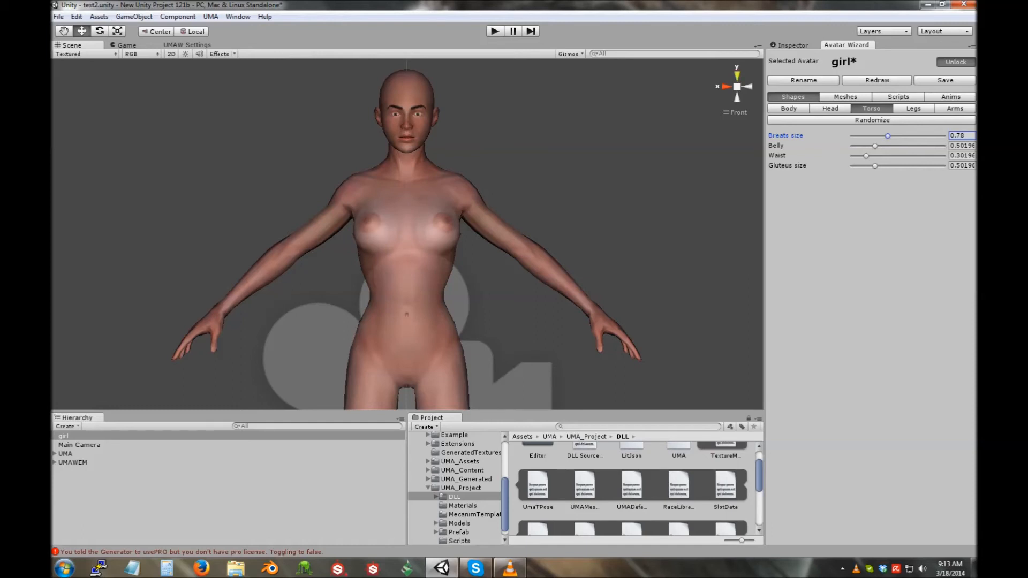
{"action": "left_click", "coordinate": [788, 108]}
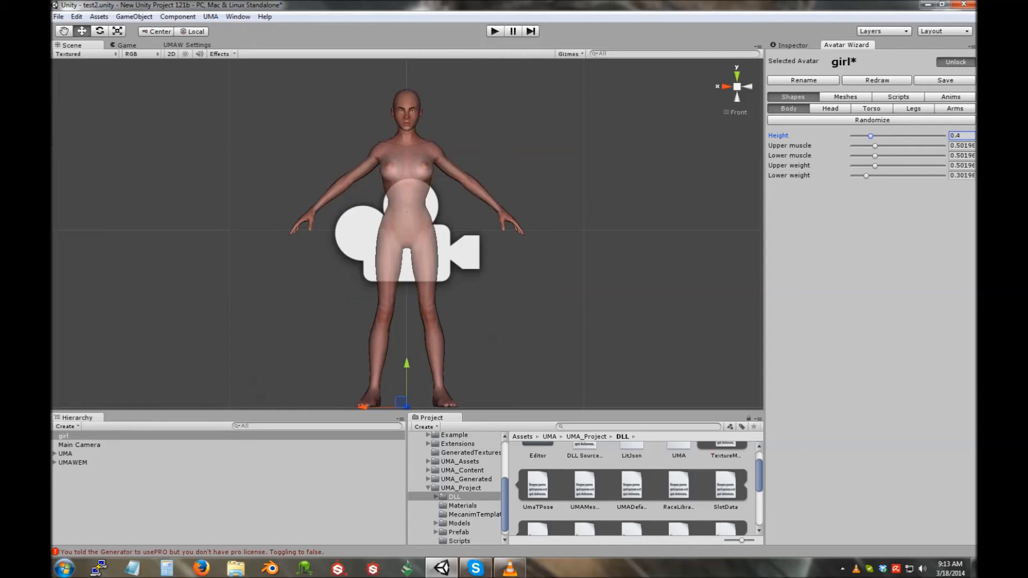
{"action": "left_click", "coordinate": [867, 175]}
{"action": "left_click_drag", "start_coordinate": [866, 175], "coordinate": [876, 176]}
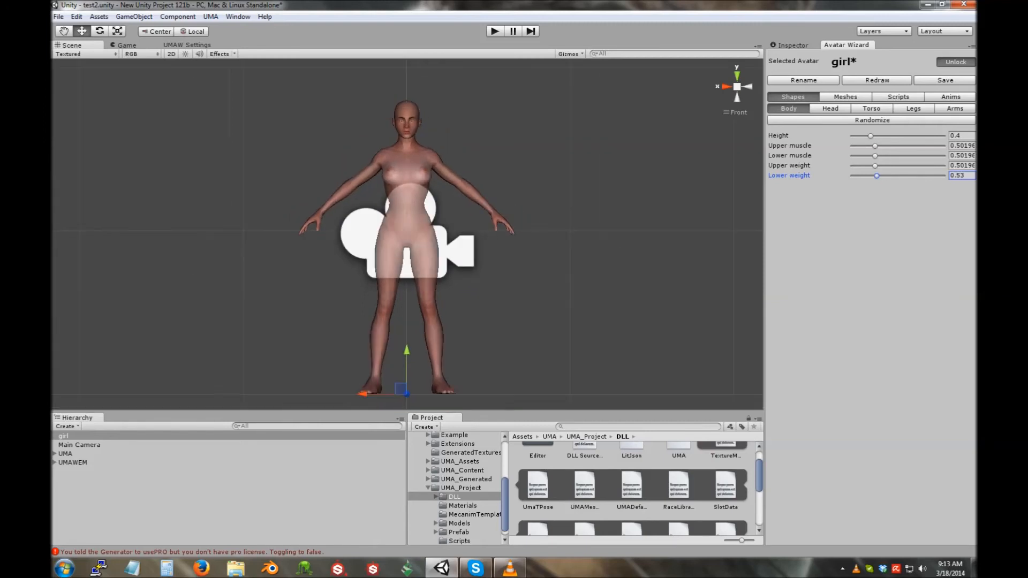
{"action": "right_click_drag", "start_coordinate": [409, 236], "coordinate": [508, 247]}
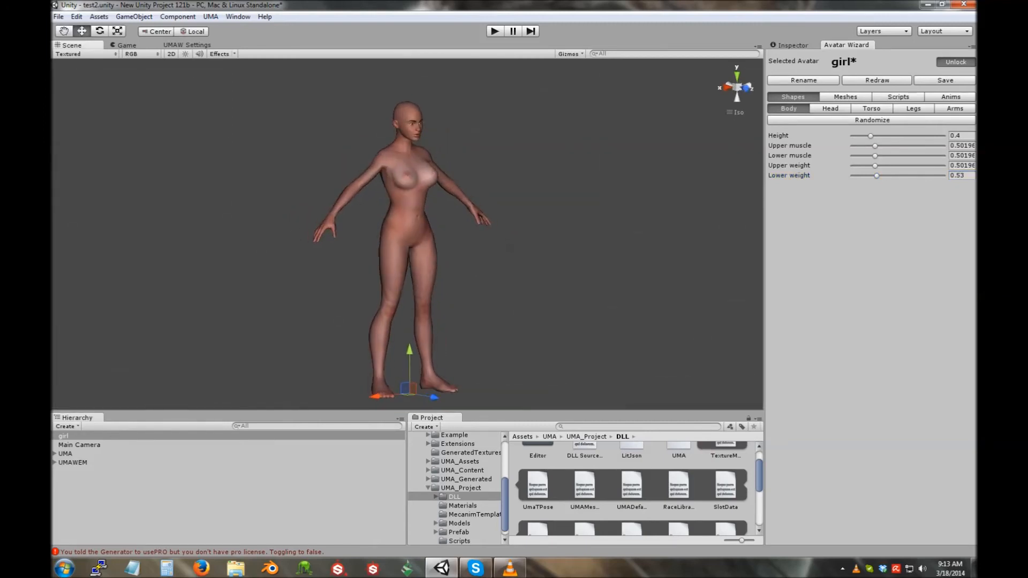
Step: Set the girl avatar's Head size to 0.53 in the head shape settings
{"action": "left_click", "coordinate": [830, 108]}
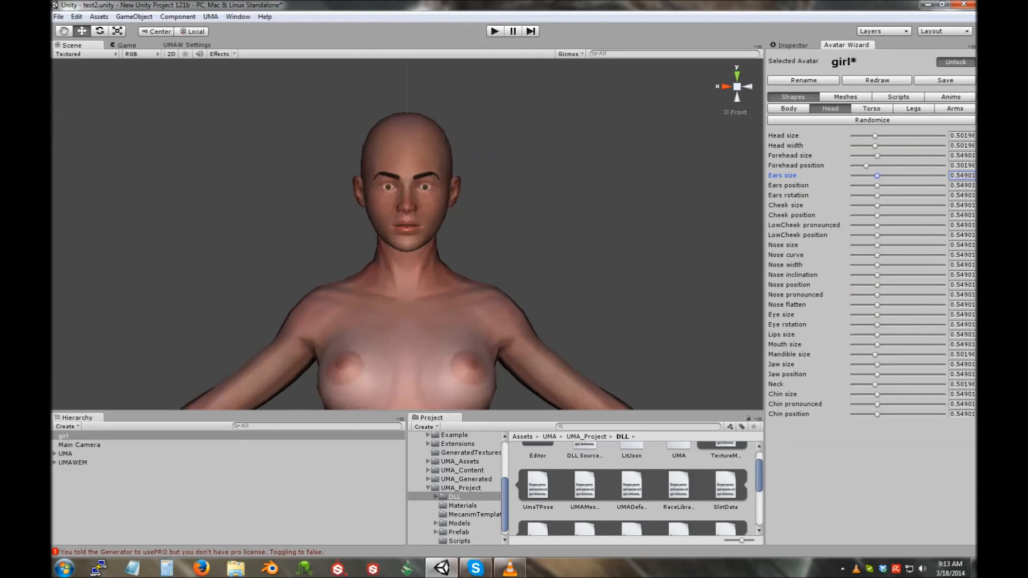
{"action": "mouse_move", "coordinate": [875, 136]}
{"action": "left_mouse_down"}
{"action": "mouse_move", "coordinate": [893, 136]}
{"action": "mouse_move", "coordinate": [866, 136]}
{"action": "mouse_move", "coordinate": [887, 136]}
{"action": "mouse_move", "coordinate": [876, 135]}
{"action": "left_mouse_up"}
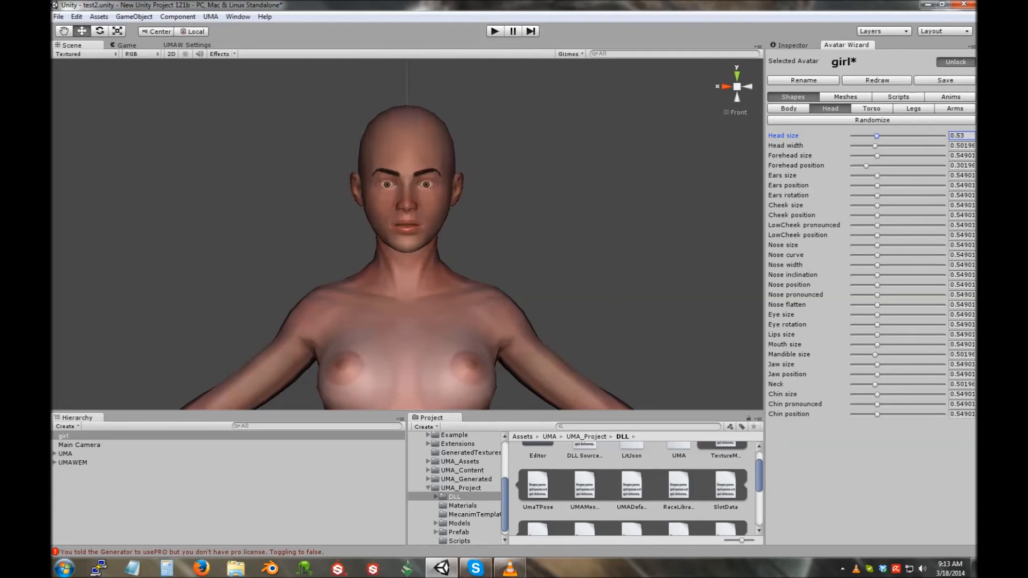
Step: Set the girl avatar's Head size to 0.5 and randomize the remaining head shapes twice
{"action": "left_click_drag", "start_coordinate": [877, 135], "coordinate": [875, 136]}
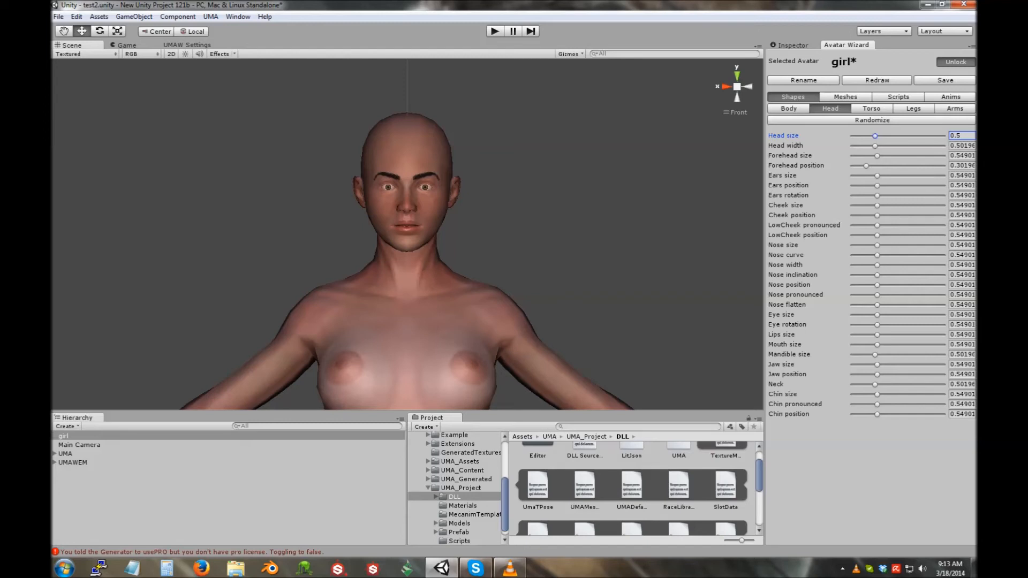
{"action": "left_click", "coordinate": [871, 121]}
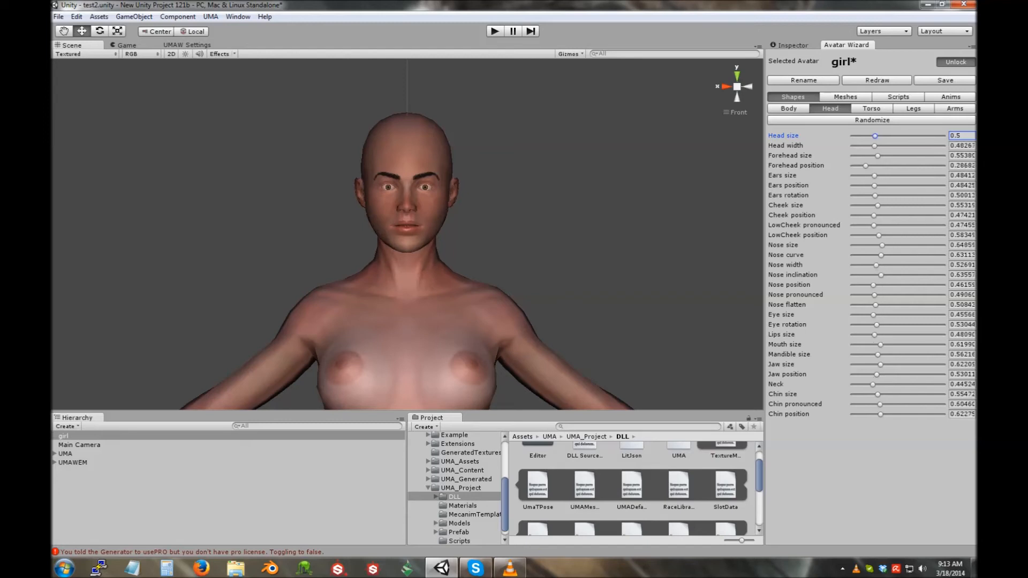
{"action": "left_click", "coordinate": [872, 121]}
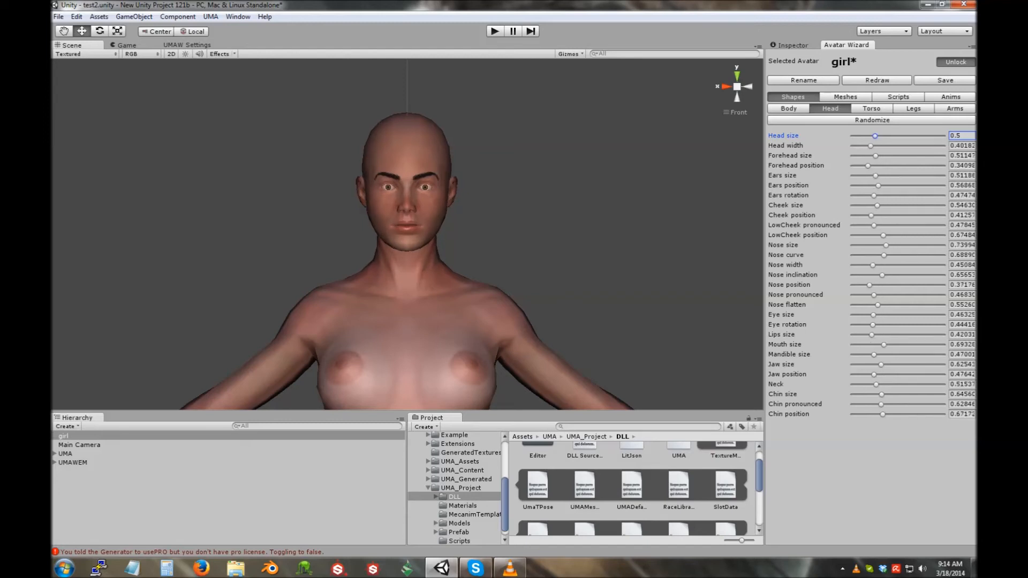
{"action": "mouse_move", "coordinate": [482, 225]}
{"action": "right_mouse_down"}
{"action": "mouse_move", "coordinate": [329, 225]}
{"action": "mouse_move", "coordinate": [609, 225]}
{"action": "mouse_move", "coordinate": [482, 224]}
{"action": "right_mouse_up"}
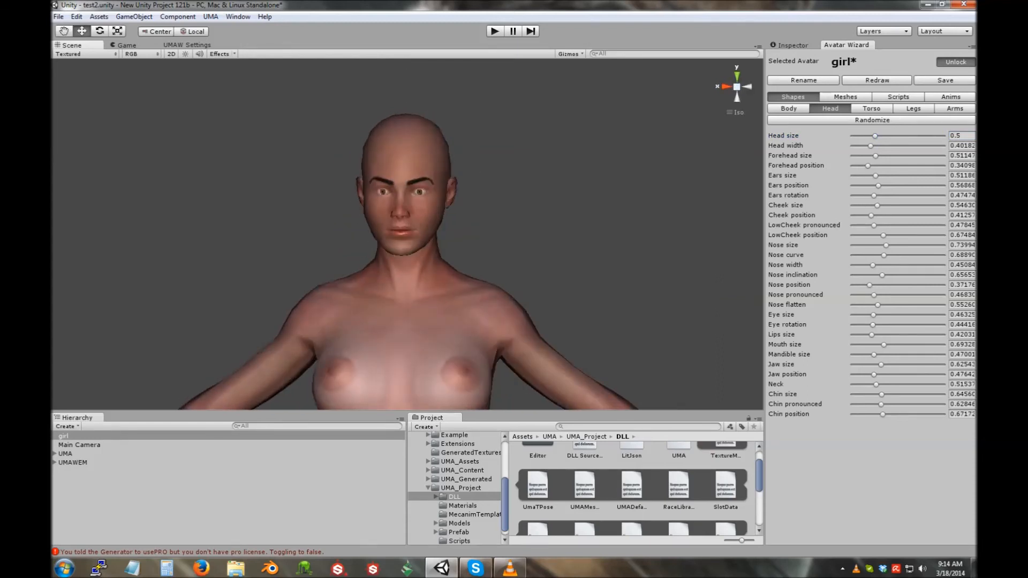
Step: Review the girl avatar's body, torso and legs shape settings and inspect the whole figure from an angle
{"action": "left_click", "coordinate": [788, 109]}
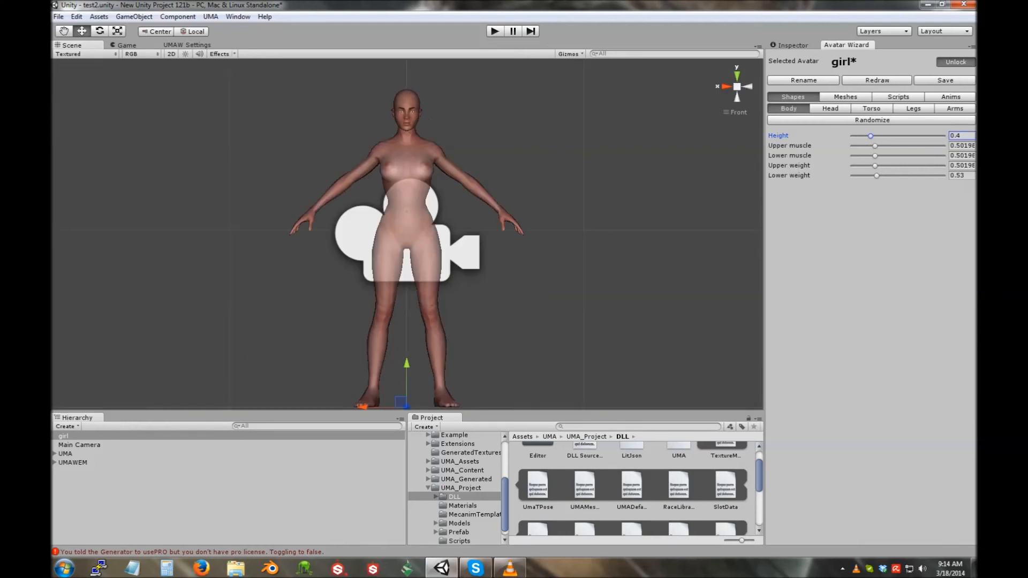
{"action": "left_click", "coordinate": [872, 108]}
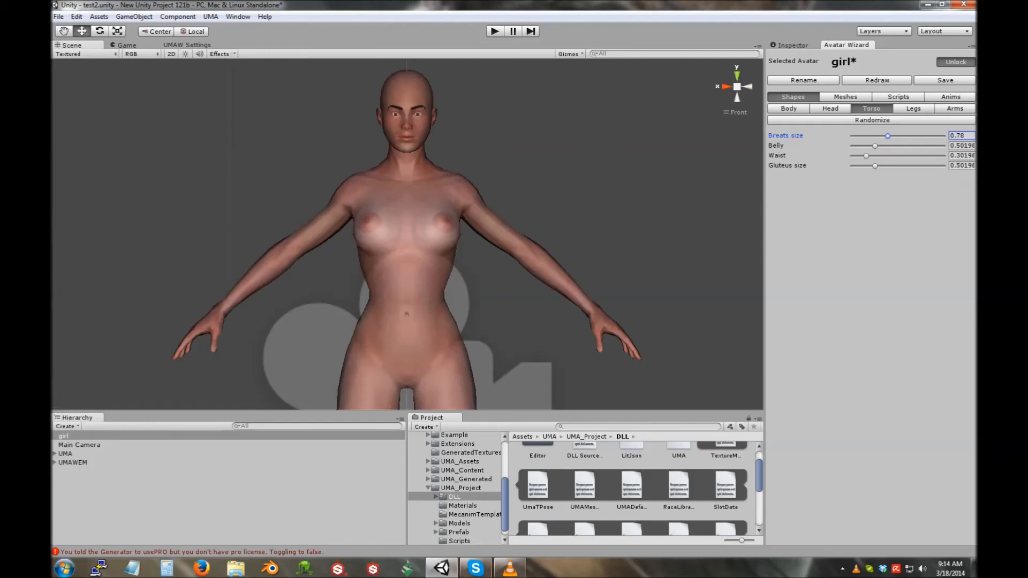
{"action": "left_click", "coordinate": [913, 108]}
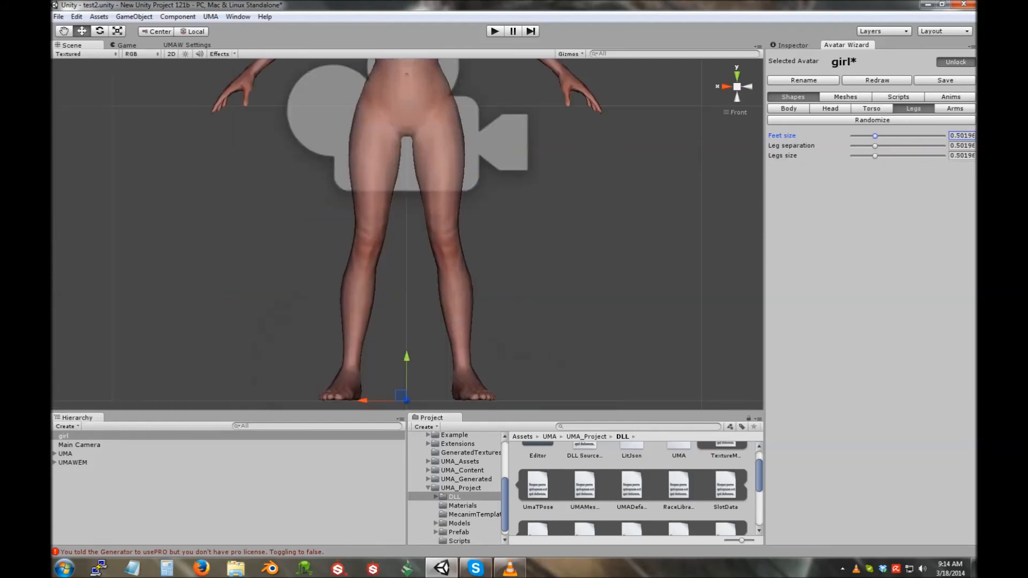
{"action": "left_click", "coordinate": [872, 108]}
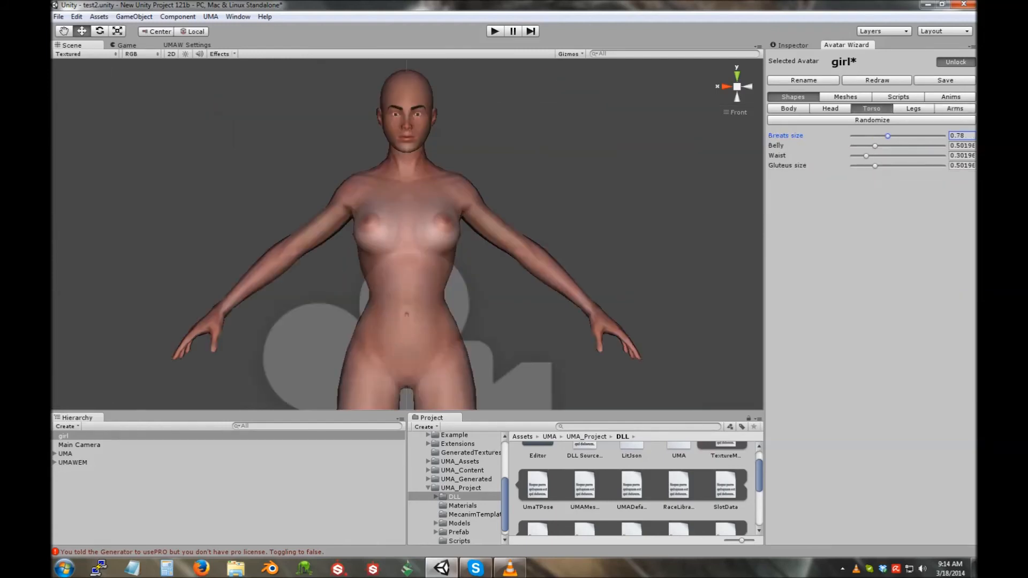
{"action": "left_click", "coordinate": [788, 109]}
{"action": "right_click_drag", "start_coordinate": [482, 215], "coordinate": [563, 217]}
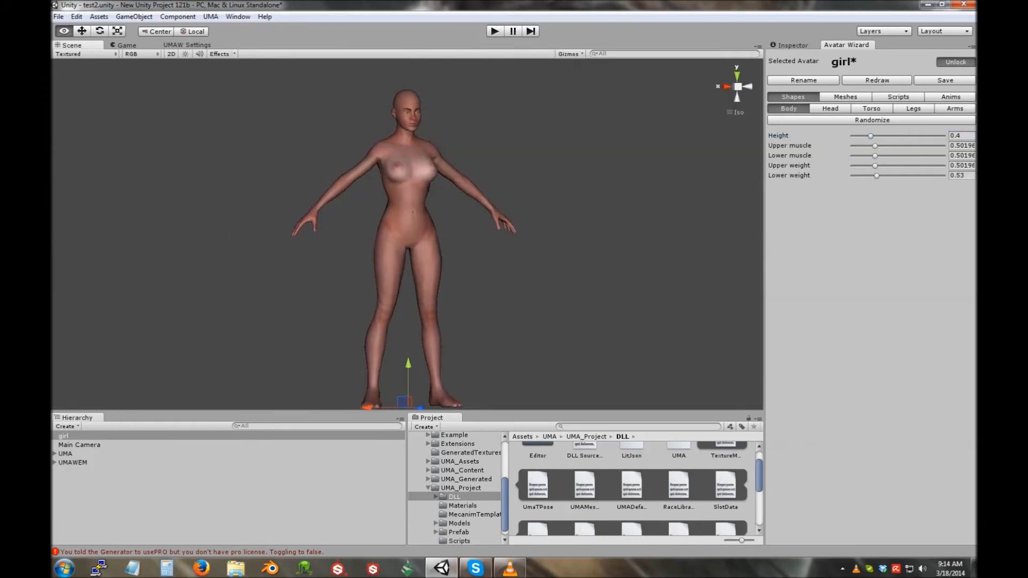
{"action": "scroll", "coordinate": [408, 234], "scroll_direction": "up", "scroll_amount": 4}
{"action": "scroll", "coordinate": [408, 234], "scroll_direction": "down", "scroll_amount": 5}
{"action": "right_click_drag", "start_coordinate": [407, 225], "coordinate": [348, 231]}
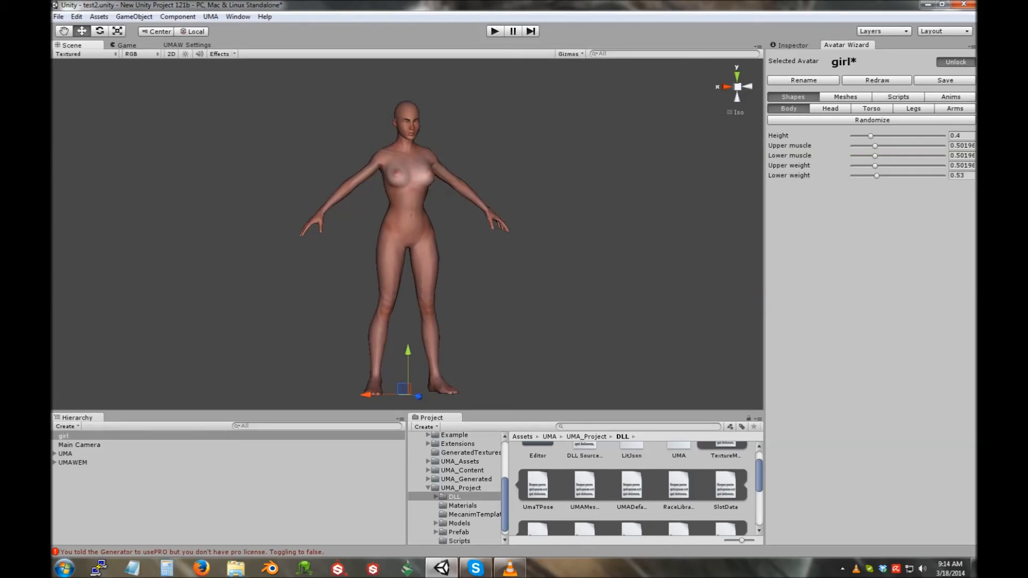
Step: Check the head, torso, legs and arms shape settings again, ending with an angled view of the full body
{"action": "left_click", "coordinate": [829, 108]}
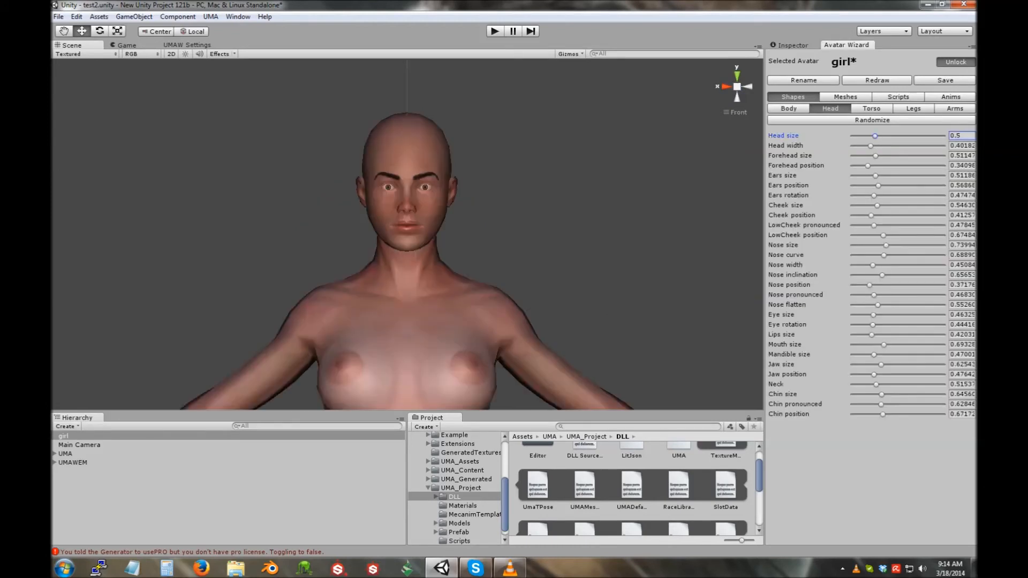
{"action": "left_click", "coordinate": [871, 109]}
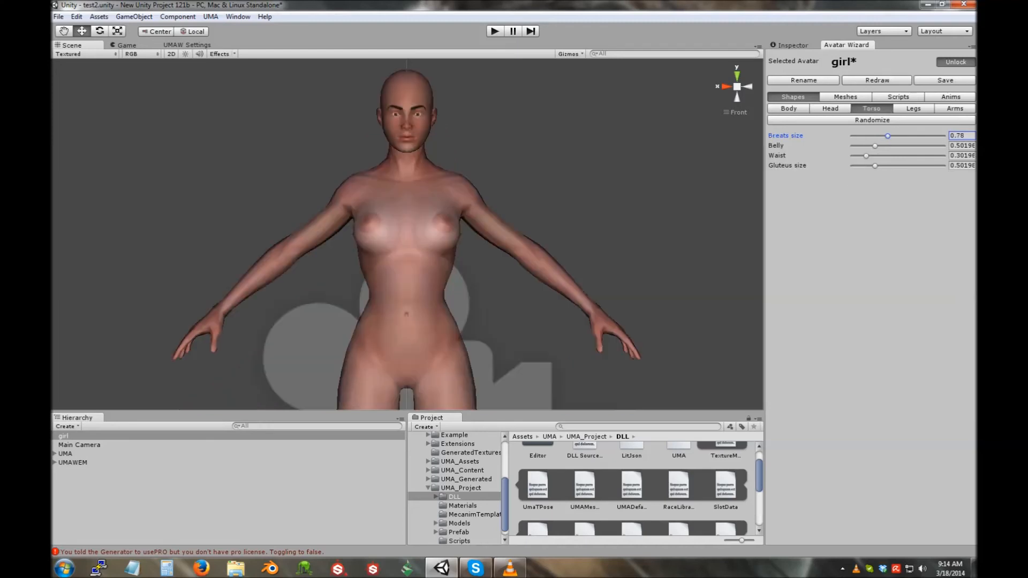
{"action": "left_click", "coordinate": [913, 108]}
{"action": "left_click", "coordinate": [954, 108]}
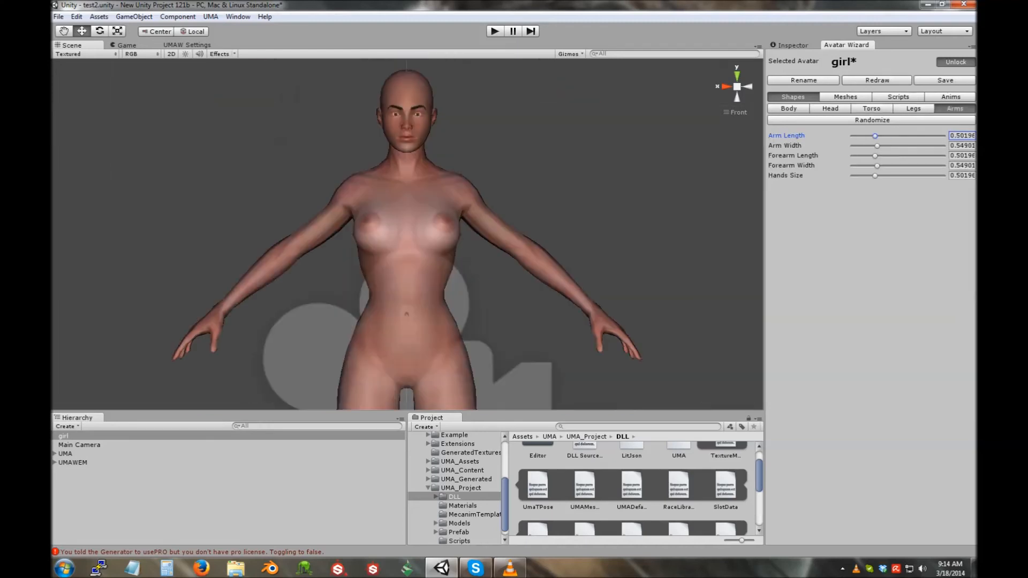
{"action": "left_click", "coordinate": [872, 109]}
{"action": "left_click", "coordinate": [829, 109]}
{"action": "left_click", "coordinate": [788, 109]}
{"action": "right_click_drag", "start_coordinate": [568, 203], "coordinate": [632, 225]}
{"action": "left_click_drag", "start_coordinate": [407, 231], "coordinate": [408, 211], "text": "alt"}
{"action": "scroll", "coordinate": [407, 235], "scroll_direction": "up", "scroll_amount": 4}
{"action": "scroll", "coordinate": [407, 235], "scroll_direction": "down", "scroll_amount": 4}
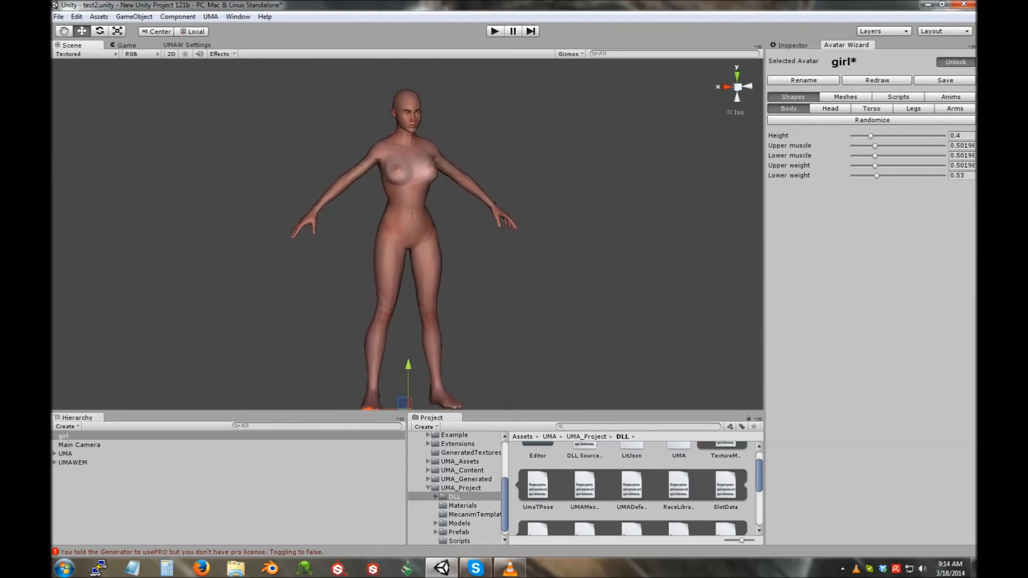
Step: Examine the girl avatar's mesh slots for the body, head, torso, legs and arms, ending on the head slots
{"action": "left_click", "coordinate": [845, 97]}
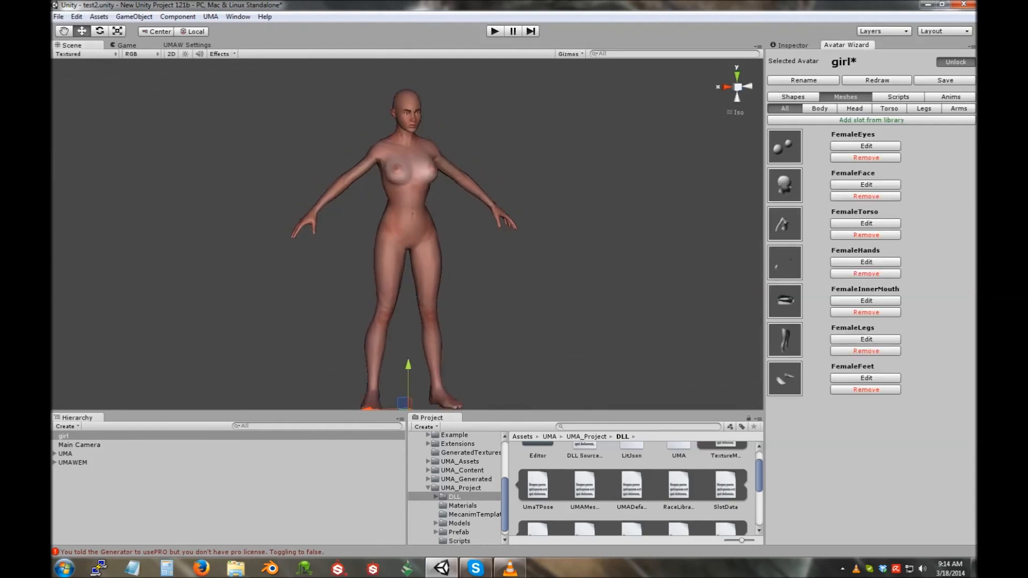
{"action": "left_click", "coordinate": [819, 108]}
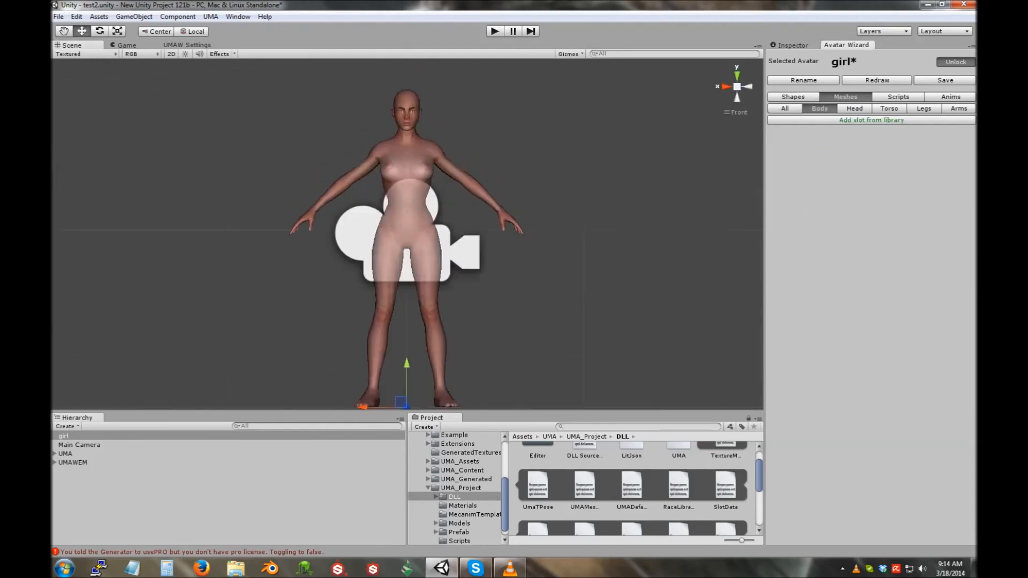
{"action": "left_click", "coordinate": [855, 108]}
{"action": "left_click", "coordinate": [888, 108]}
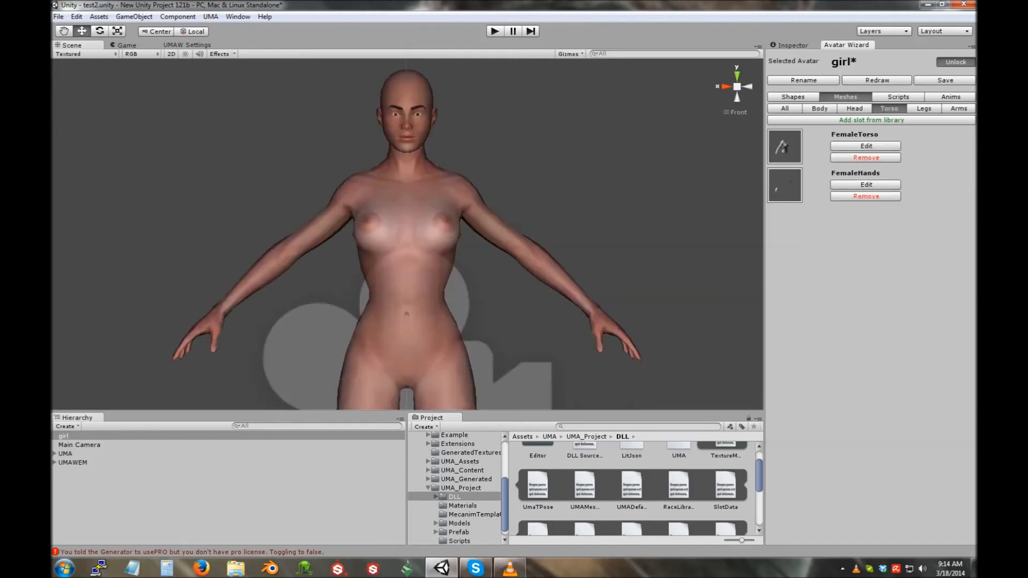
{"action": "left_click", "coordinate": [923, 108]}
{"action": "left_click", "coordinate": [958, 108]}
{"action": "left_click", "coordinate": [888, 108]}
{"action": "left_click", "coordinate": [855, 108]}
{"action": "left_click", "coordinate": [854, 108]}
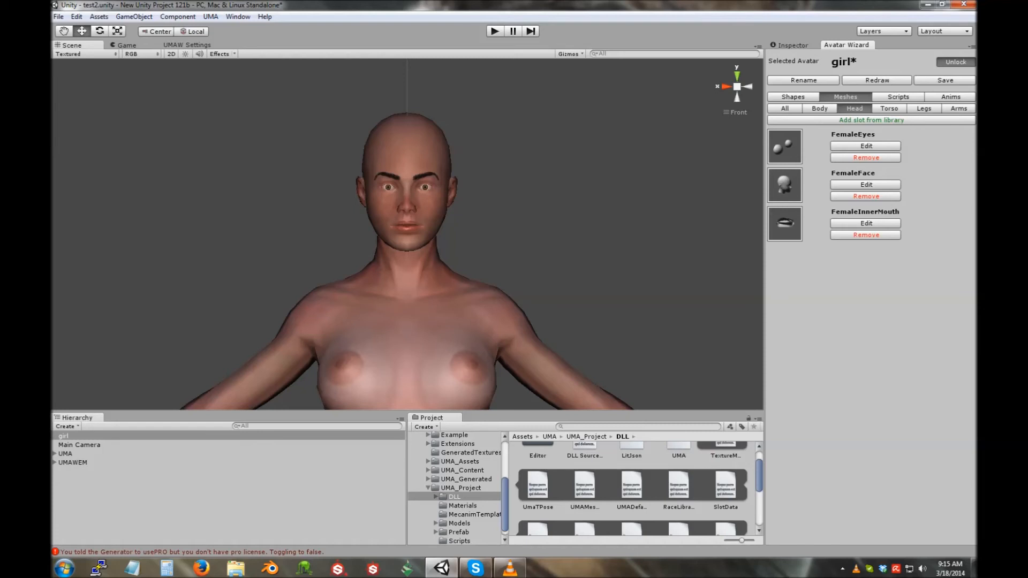
Step: Add the FemaleLongHair01 head slot from the library with the FemaleLongHair01 overlay
{"action": "left_click", "coordinate": [871, 120]}
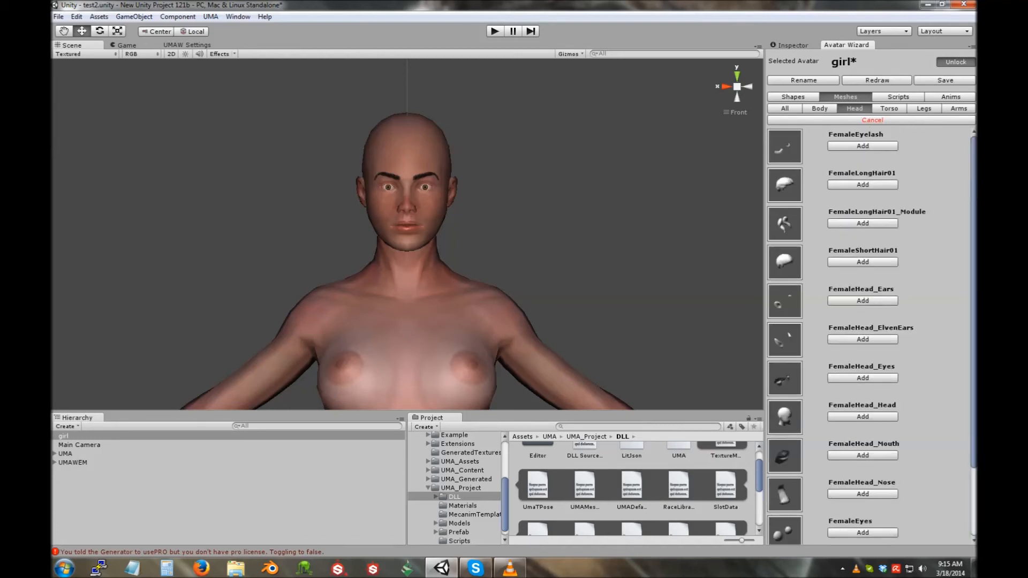
{"action": "scroll", "coordinate": [870, 332], "scroll_direction": "down", "scroll_amount": 3}
{"action": "scroll", "coordinate": [870, 332], "scroll_direction": "up", "scroll_amount": 3}
{"action": "left_click", "coordinate": [187, 45]}
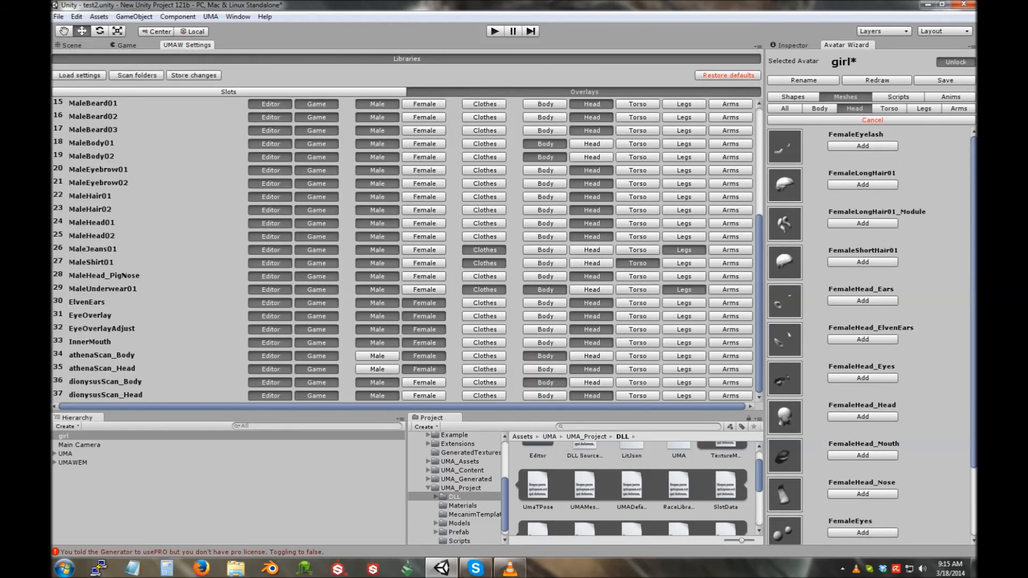
{"action": "left_click", "coordinate": [71, 46]}
{"action": "scroll", "coordinate": [870, 332], "scroll_direction": "down", "scroll_amount": 3}
{"action": "scroll", "coordinate": [869, 332], "scroll_direction": "up", "scroll_amount": 3}
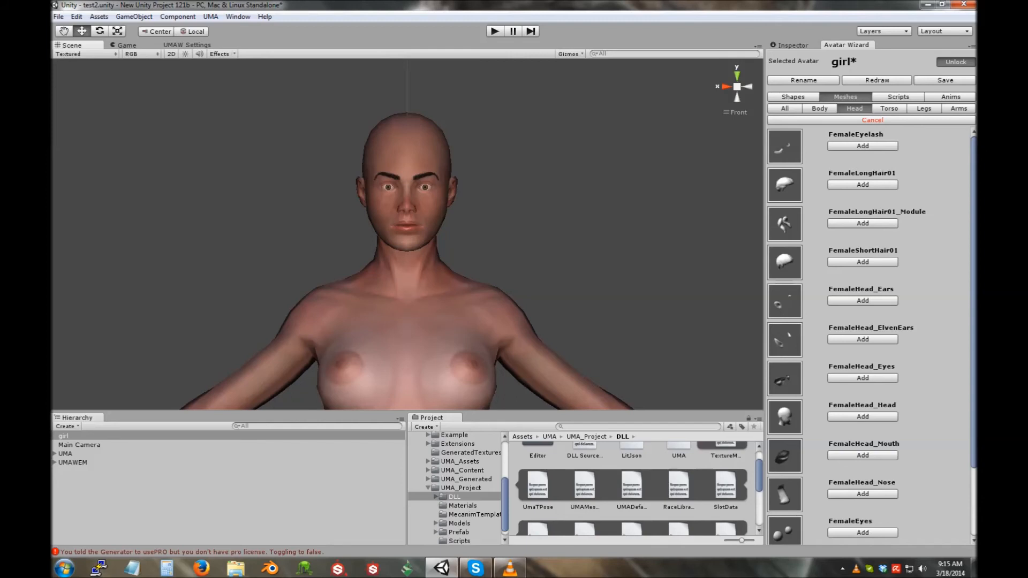
{"action": "left_click", "coordinate": [862, 185]}
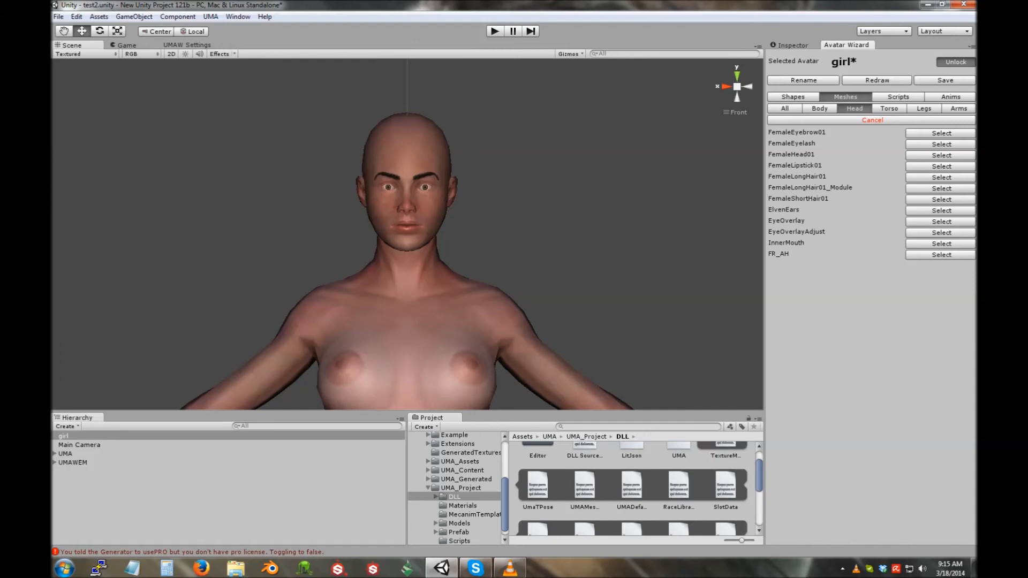
{"action": "left_click", "coordinate": [940, 178]}
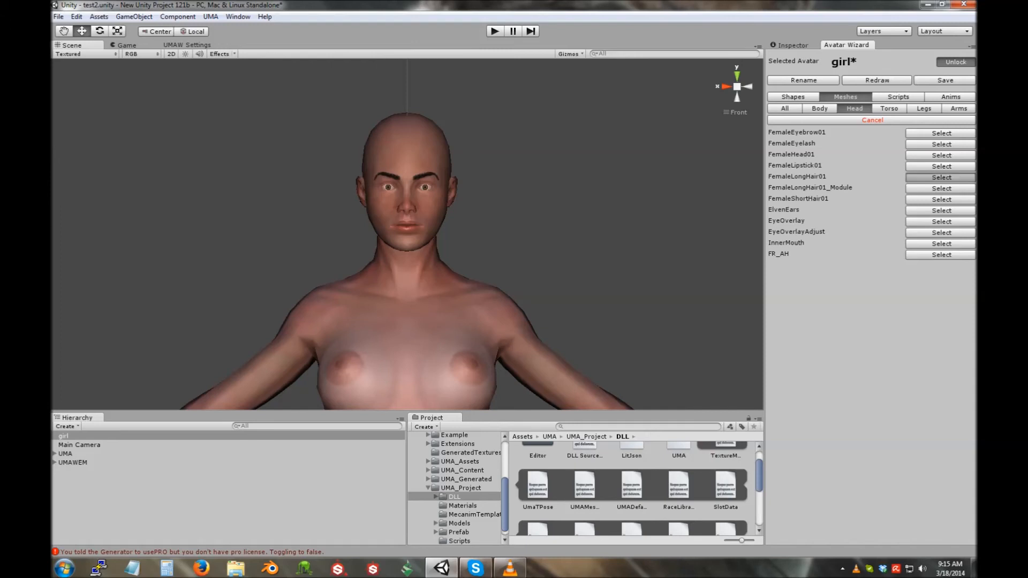
{"action": "left_click", "coordinate": [940, 177]}
{"action": "left_click_drag", "start_coordinate": [428, 214], "coordinate": [466, 223], "text": "alt"}
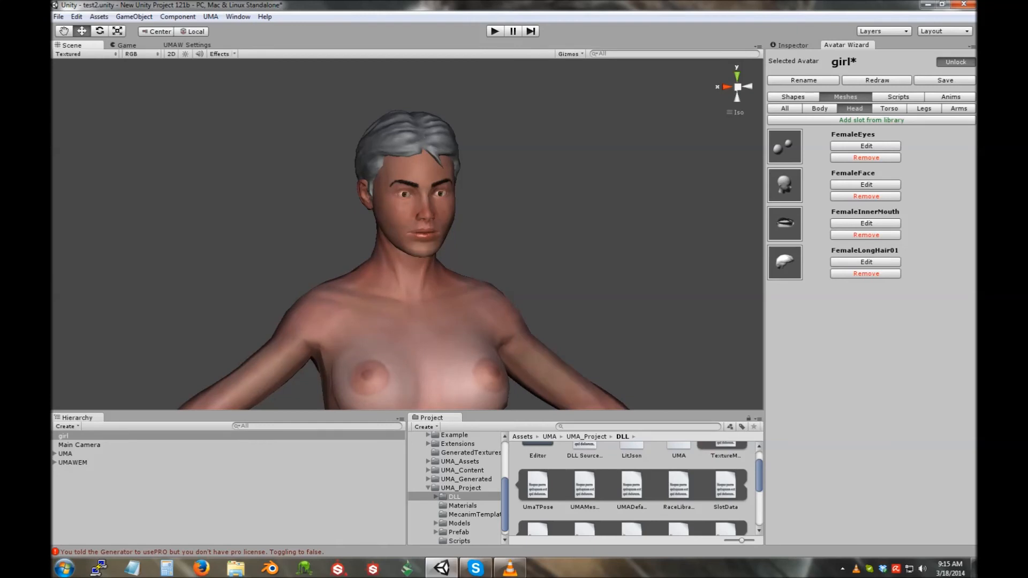
Step: Set the FemaleLongHair01 slot's overlay colour to near-black, RGB 11, 11, 11
{"action": "left_click", "coordinate": [865, 262]}
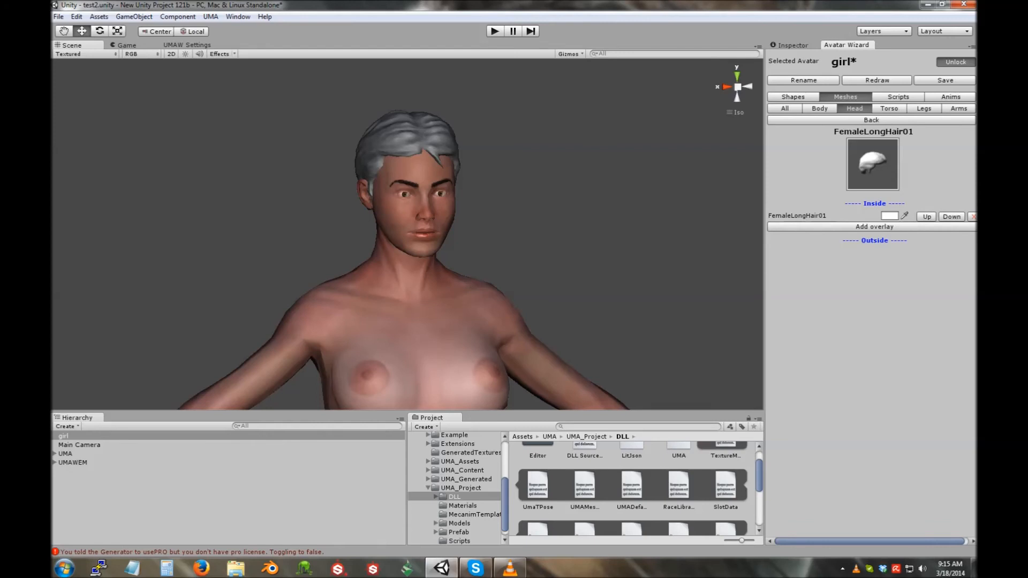
{"action": "left_click", "coordinate": [889, 216]}
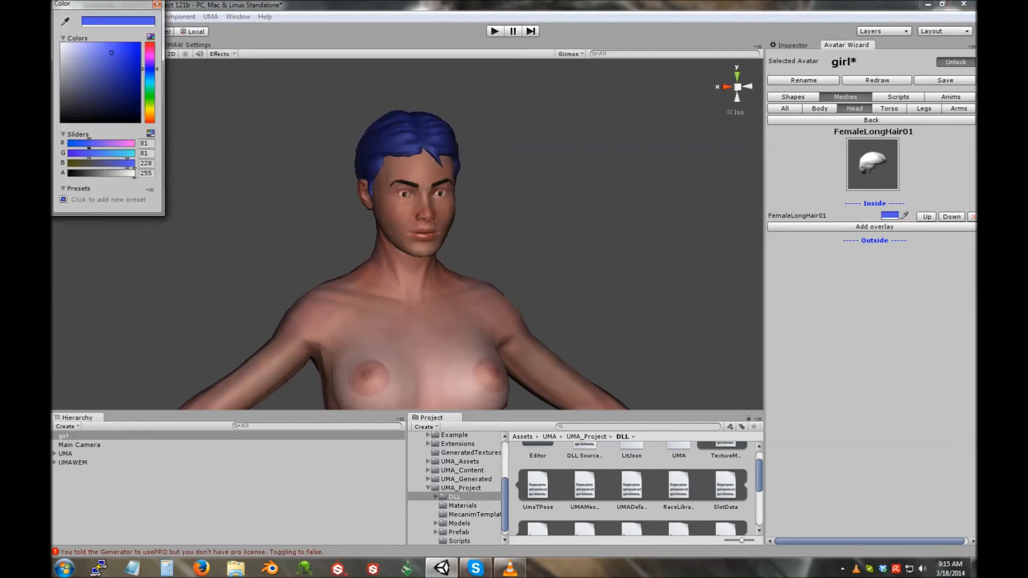
{"action": "left_click_drag", "start_coordinate": [107, 5], "coordinate": [654, 140]}
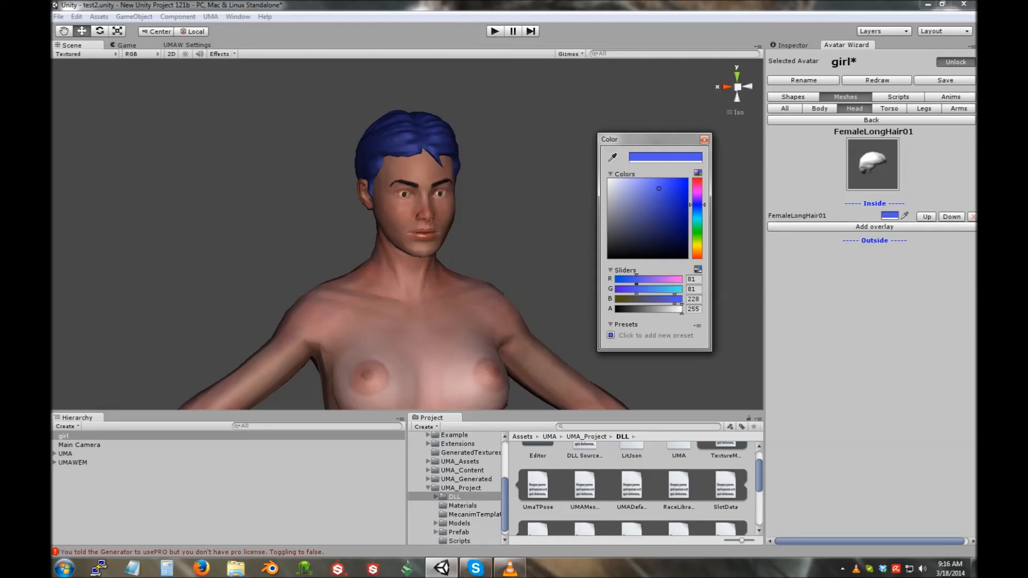
{"action": "left_click", "coordinate": [608, 255]}
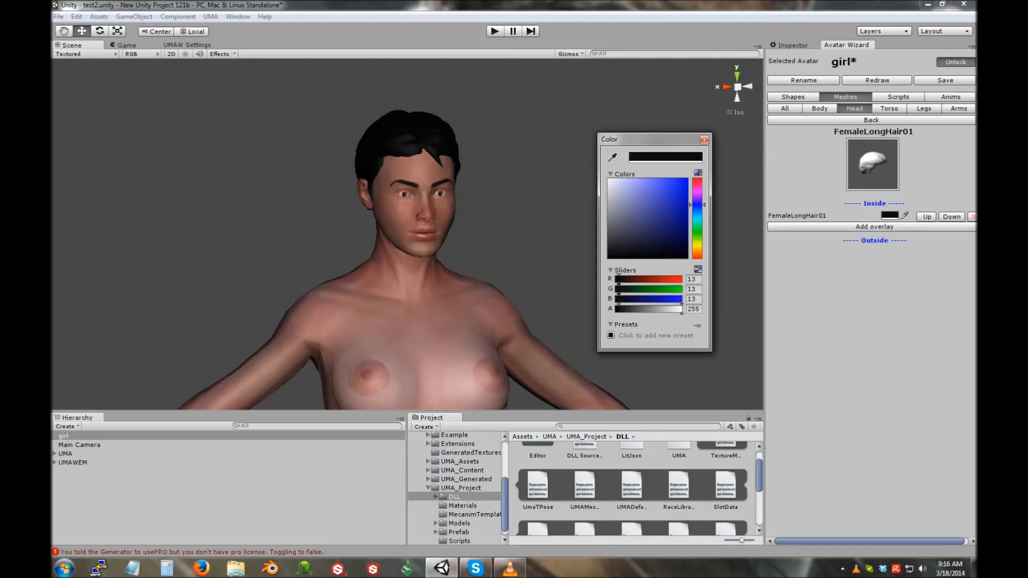
{"action": "left_click", "coordinate": [644, 211]}
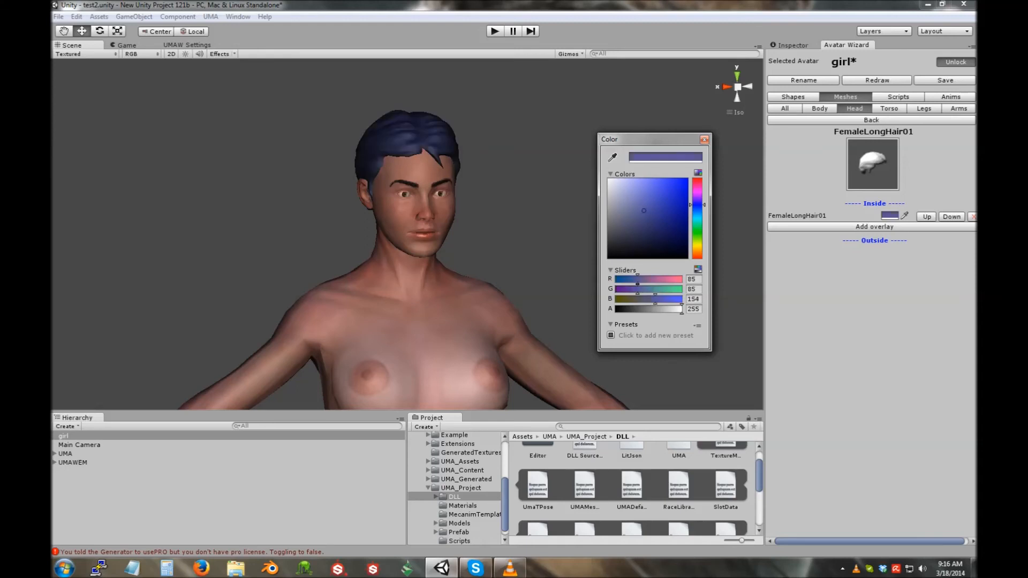
{"action": "mouse_move", "coordinate": [644, 210]}
{"action": "left_mouse_down"}
{"action": "mouse_move", "coordinate": [663, 208]}
{"action": "mouse_move", "coordinate": [664, 226]}
{"action": "mouse_move", "coordinate": [608, 255]}
{"action": "left_mouse_up"}
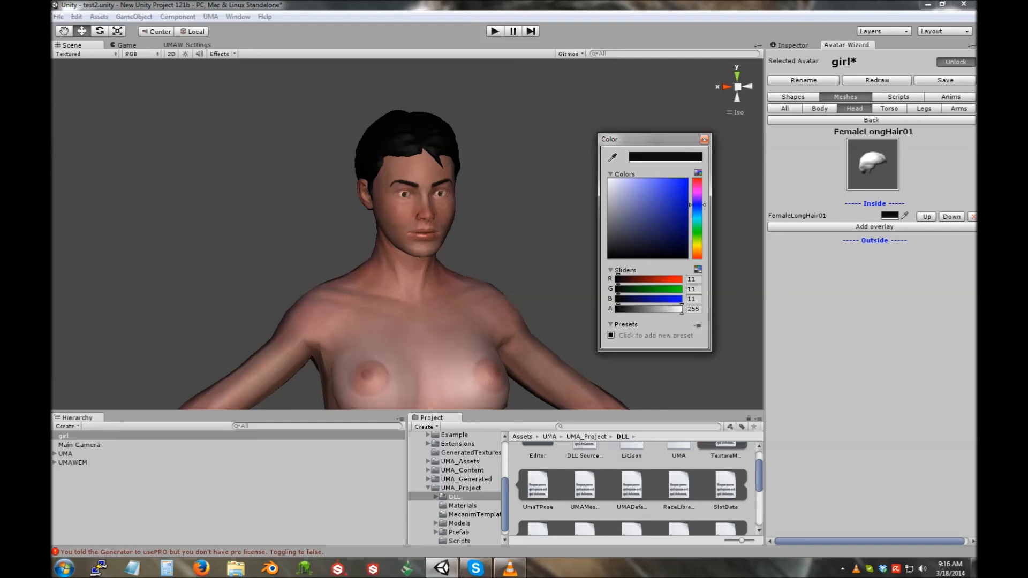
{"action": "left_click", "coordinate": [704, 140]}
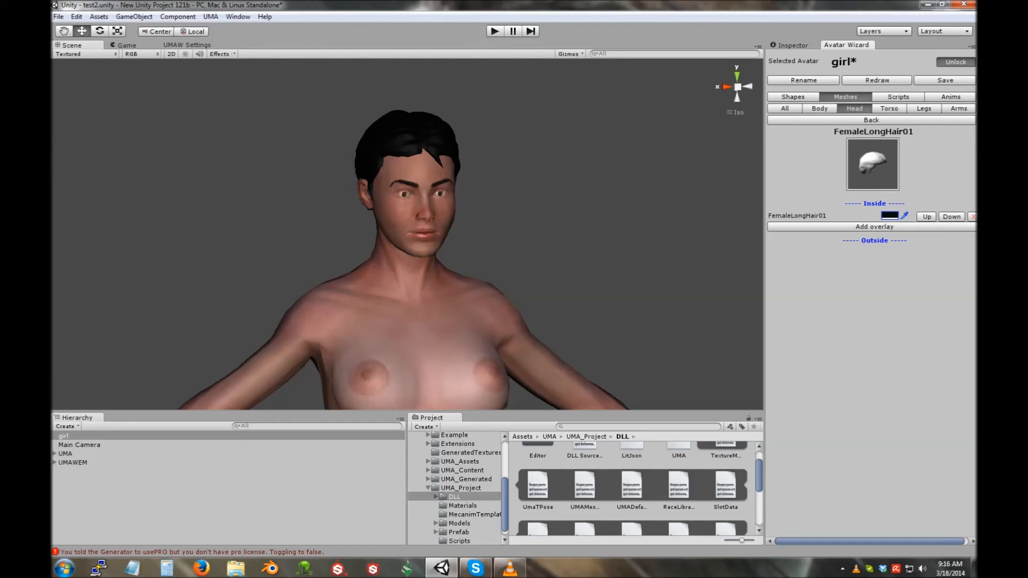
{"action": "left_click", "coordinate": [871, 120]}
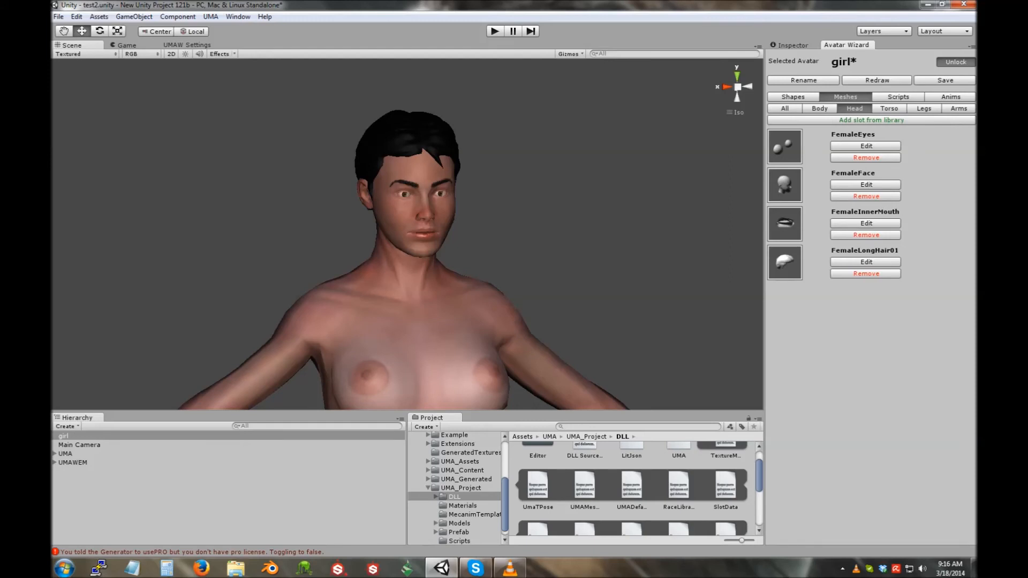
Step: Add the FemaleLongHair01_Module head slot from the library with its matching FemaleLongHair01_Module overlay
{"action": "left_click", "coordinate": [871, 120]}
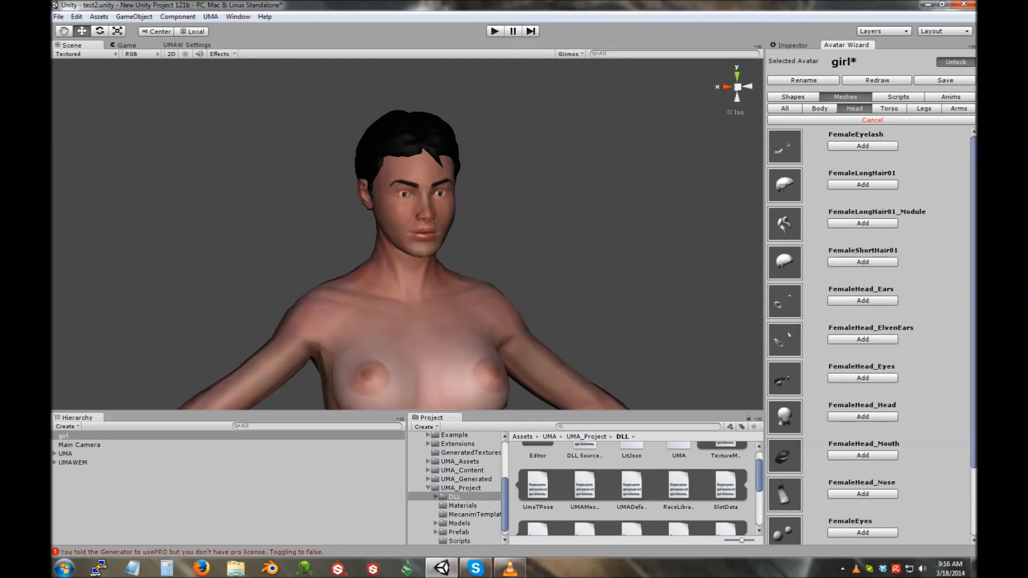
{"action": "left_click", "coordinate": [862, 223]}
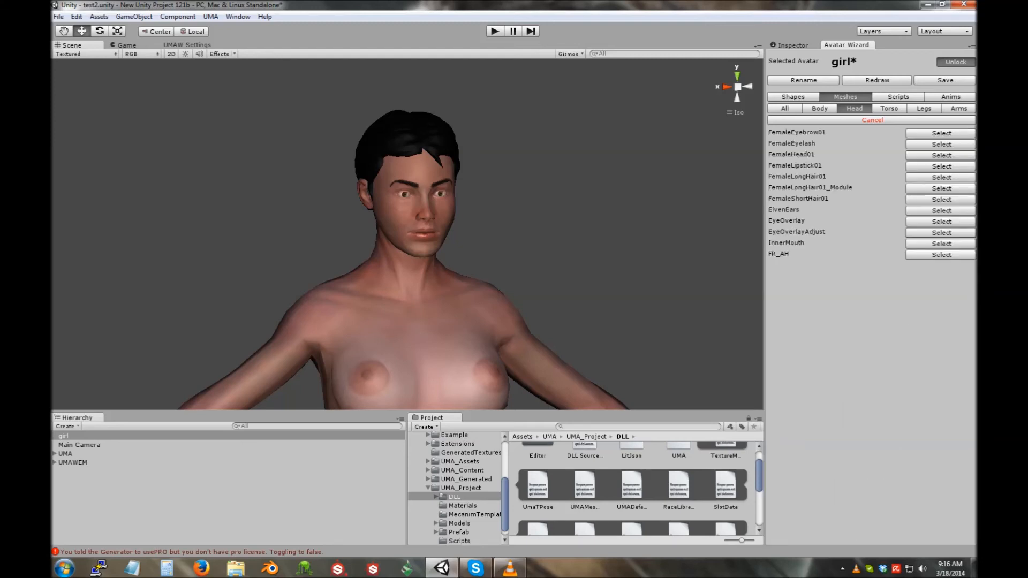
{"action": "left_click", "coordinate": [941, 189]}
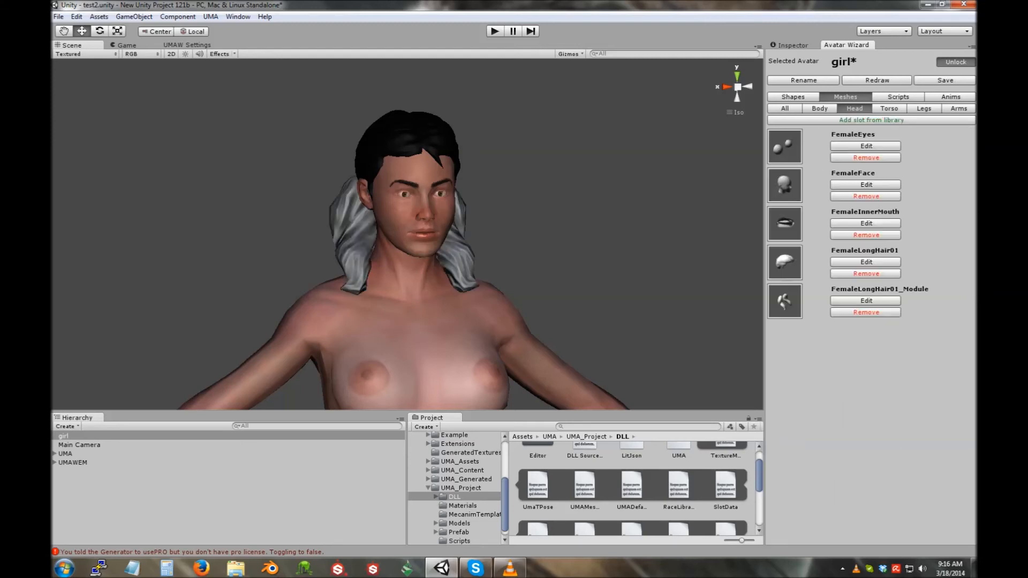
Step: Match the FemaleLongHair01_Module overlay's colour to the black hair on the head by sampling it, and inspect the figure
{"action": "left_click", "coordinate": [865, 301]}
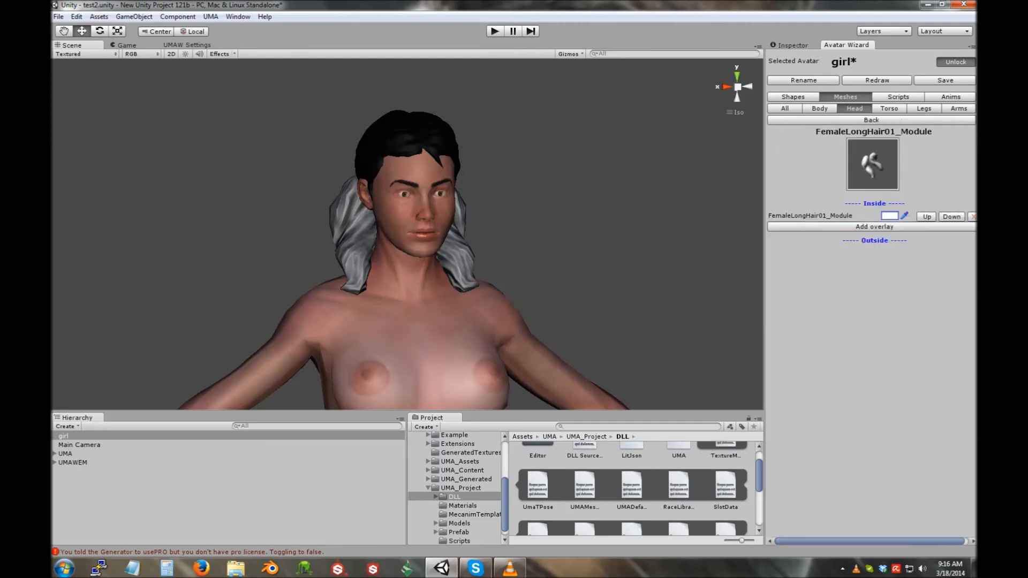
{"action": "left_click", "coordinate": [904, 216]}
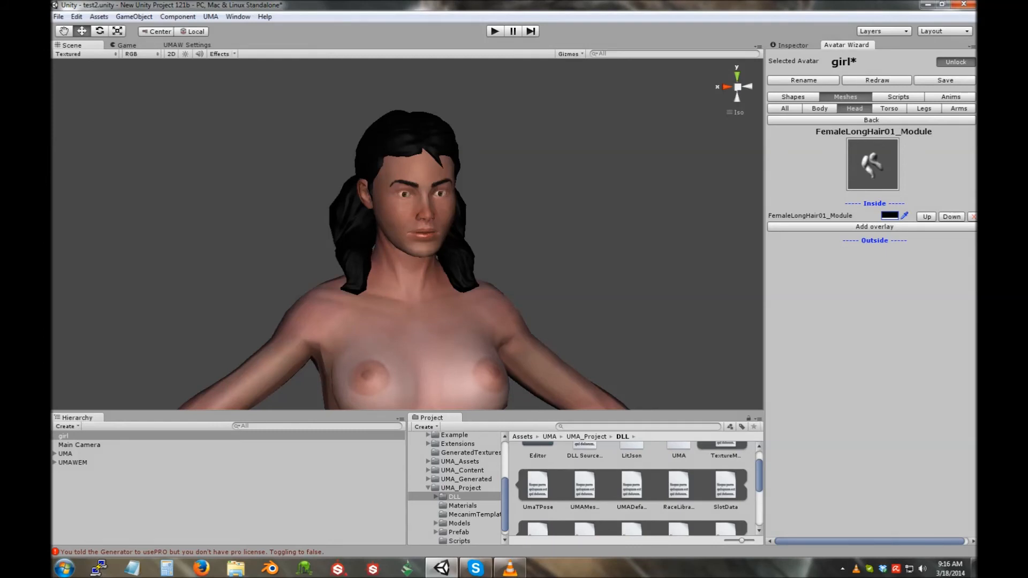
{"action": "left_click", "coordinate": [870, 120]}
{"action": "scroll", "coordinate": [407, 234], "scroll_direction": "down", "scroll_amount": 6}
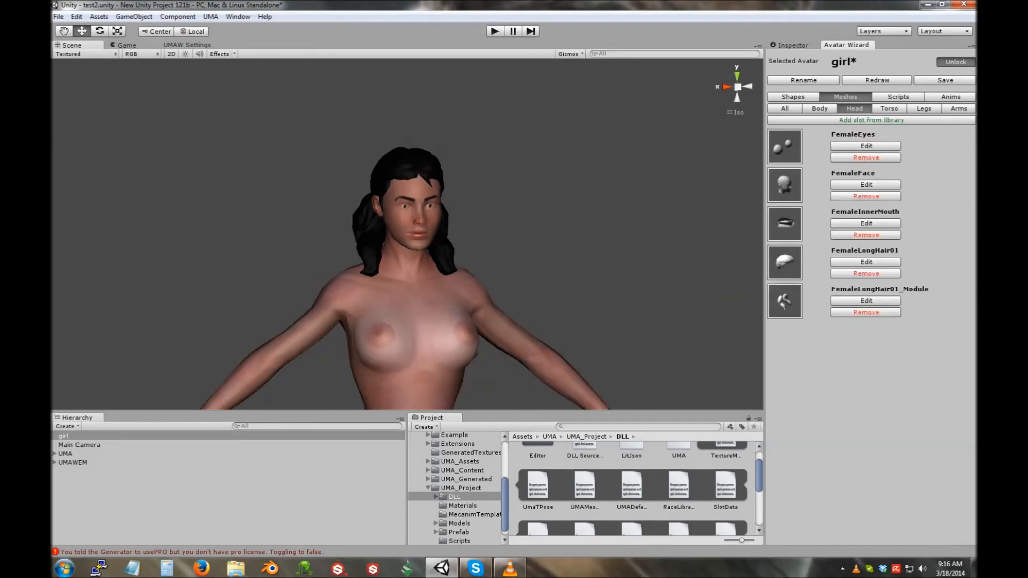
{"action": "left_click_drag", "start_coordinate": [460, 241], "coordinate": [423, 252], "text": "alt"}
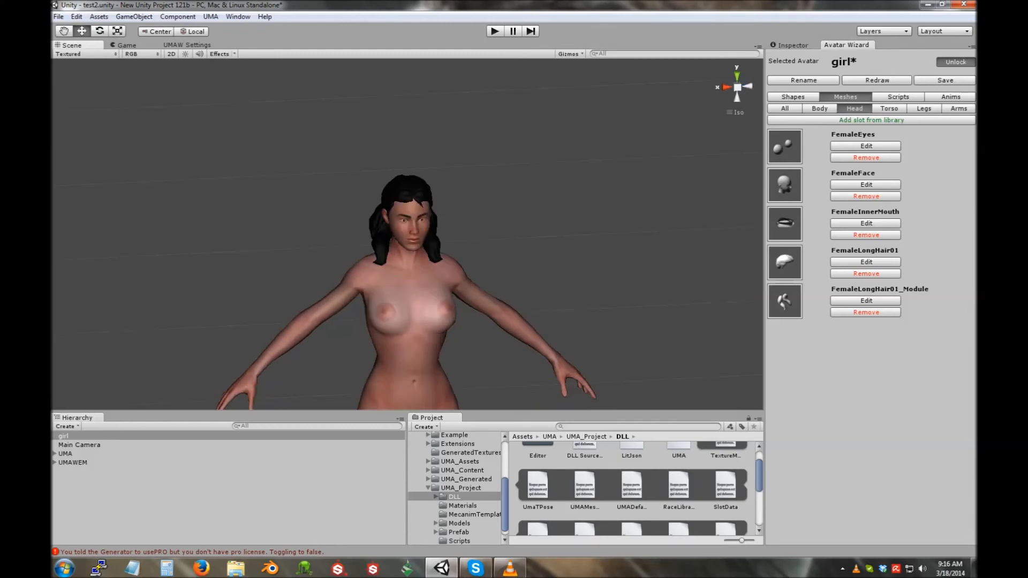
{"action": "middle_click_drag", "start_coordinate": [423, 251], "coordinate": [439, 147]}
{"action": "mouse_move", "coordinate": [439, 147]}
{"action": "left_mouse_down", "text": "alt"}
{"action": "mouse_move", "coordinate": [418, 150]}
{"action": "mouse_move", "coordinate": [482, 149]}
{"action": "mouse_move", "coordinate": [436, 150]}
{"action": "left_mouse_up", "text": "alt"}
{"action": "middle_click_drag", "start_coordinate": [441, 150], "coordinate": [423, 177]}
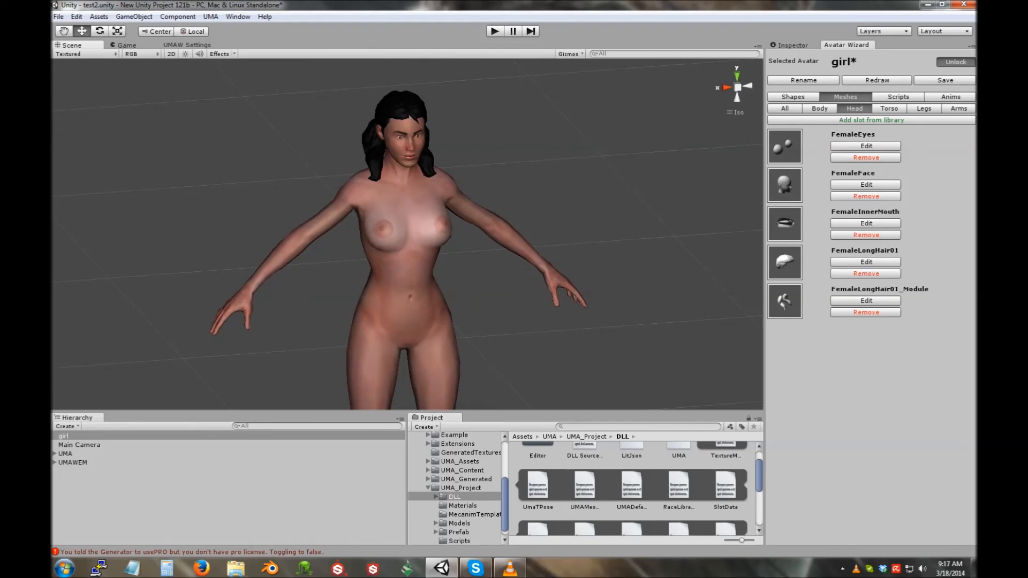
Step: Add the FemaleUnderwear01 body overlay to the FemaleTorso slot
{"action": "left_click", "coordinate": [889, 108]}
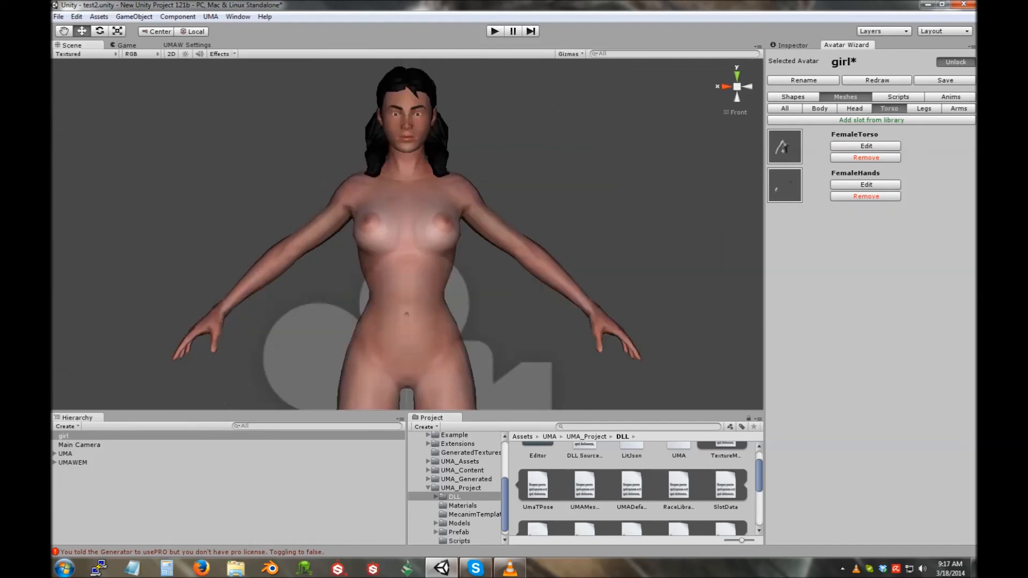
{"action": "left_click", "coordinate": [865, 146]}
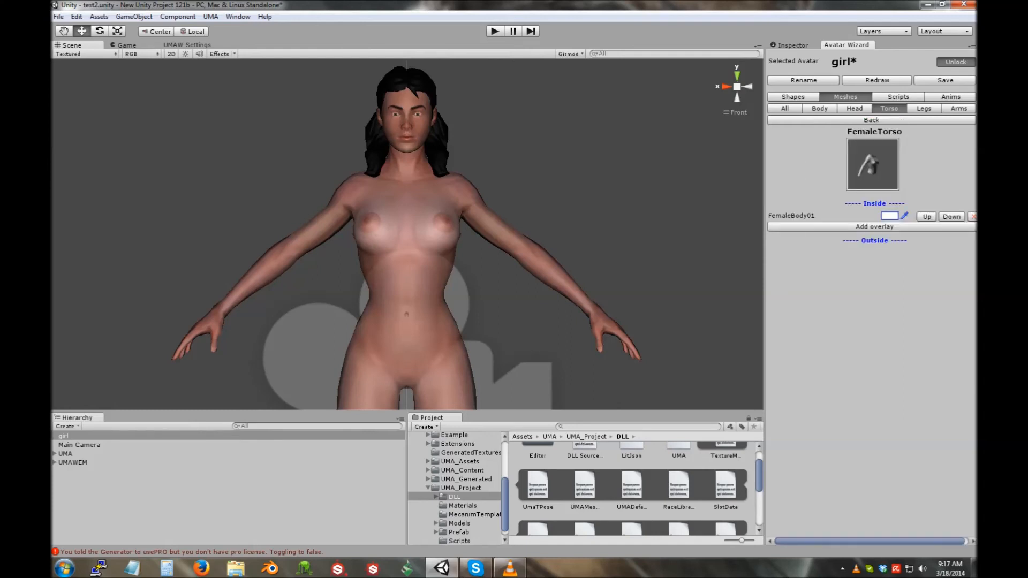
{"action": "left_click", "coordinate": [874, 226]}
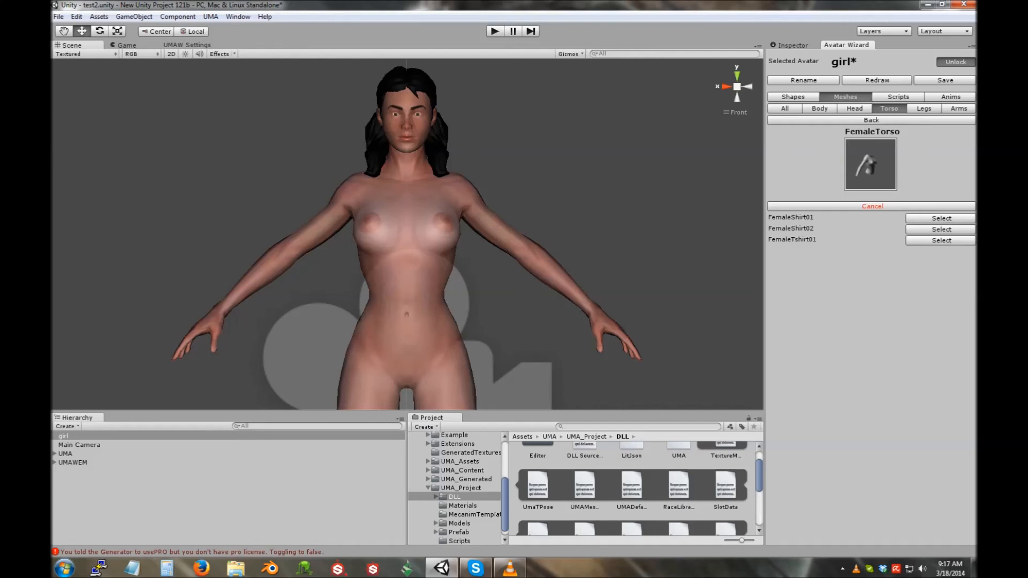
{"action": "left_click", "coordinate": [854, 109]}
{"action": "left_click", "coordinate": [819, 108]}
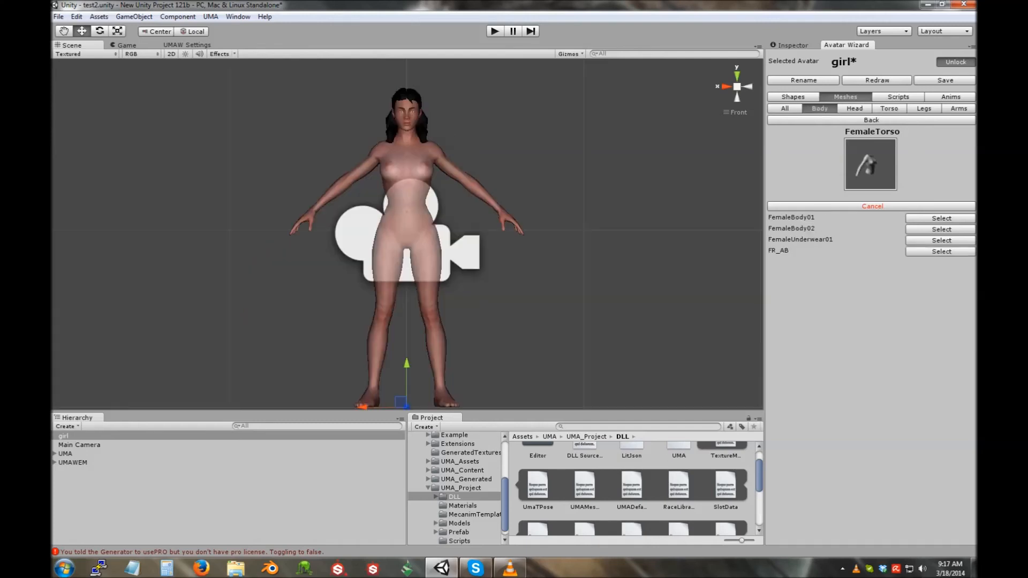
{"action": "left_click", "coordinate": [941, 240]}
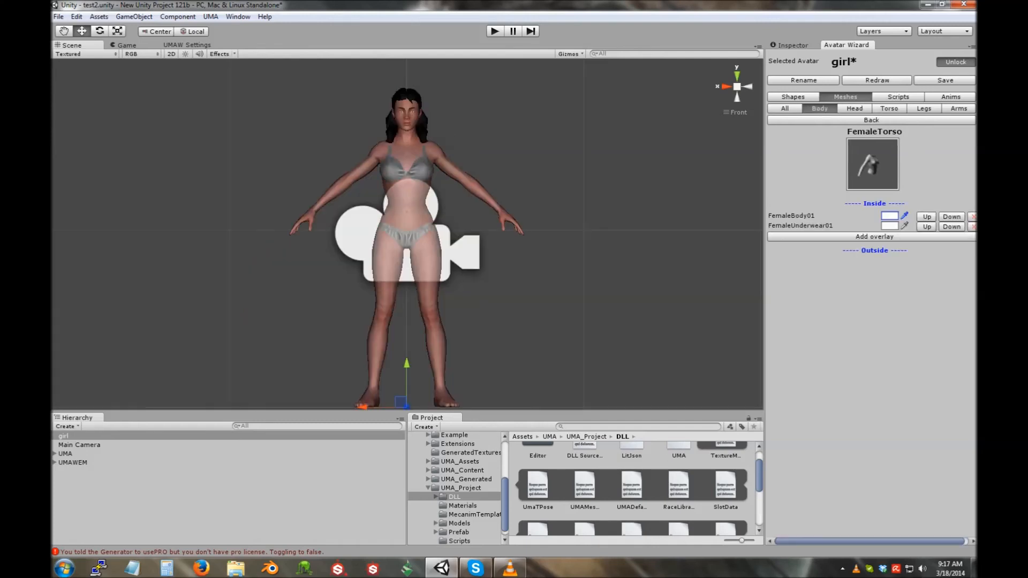
{"action": "left_click_drag", "start_coordinate": [524, 236], "coordinate": [562, 238], "text": "alt"}
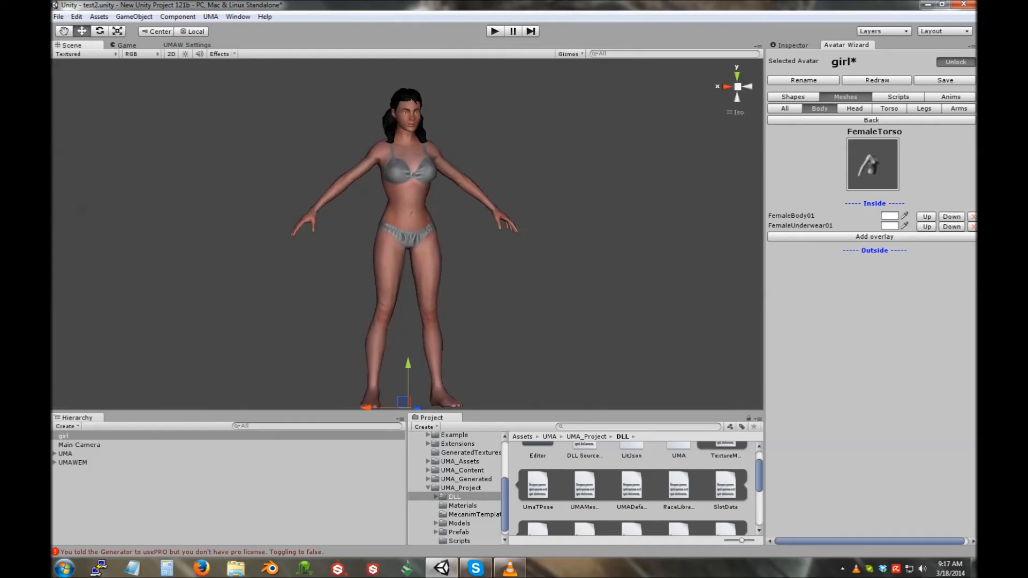
Step: Try to add the FemaleTshirt01 overlay to the FemaleTorso slot and reopen the slot to check its overlays
{"action": "left_click", "coordinate": [855, 109]}
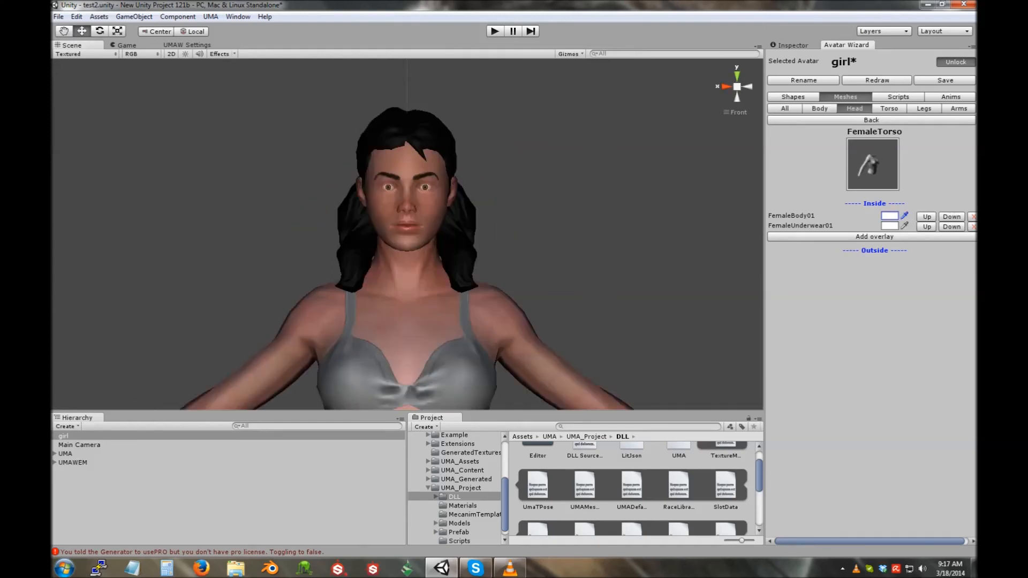
{"action": "left_click", "coordinate": [889, 108]}
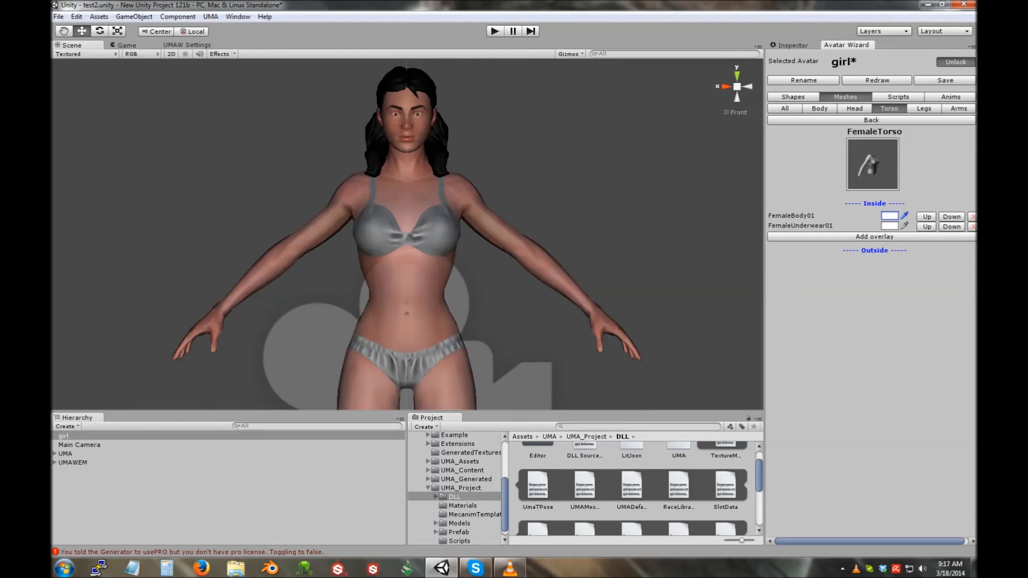
{"action": "left_click", "coordinate": [874, 237]}
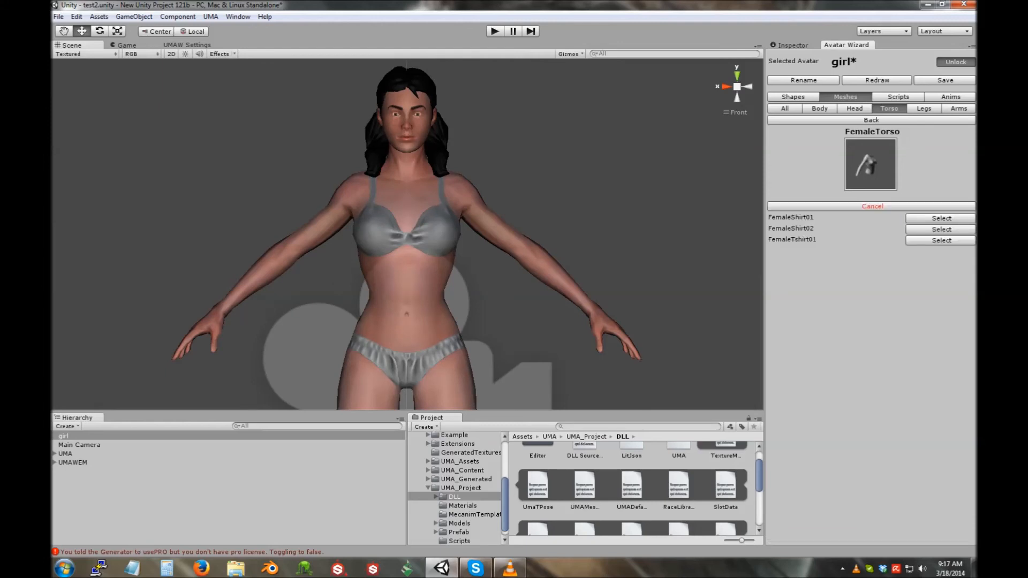
{"action": "left_click", "coordinate": [942, 241]}
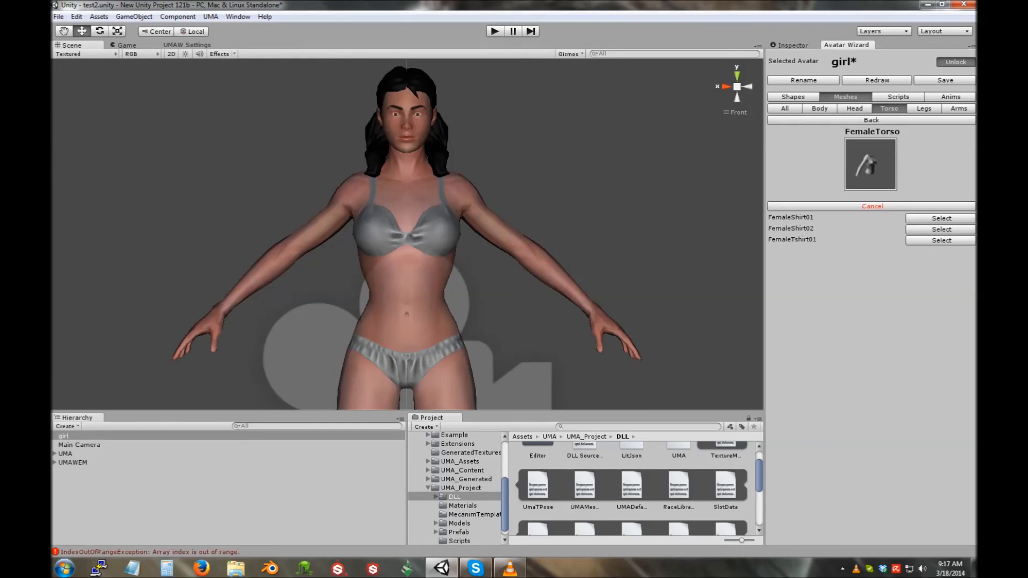
{"action": "left_click", "coordinate": [871, 120]}
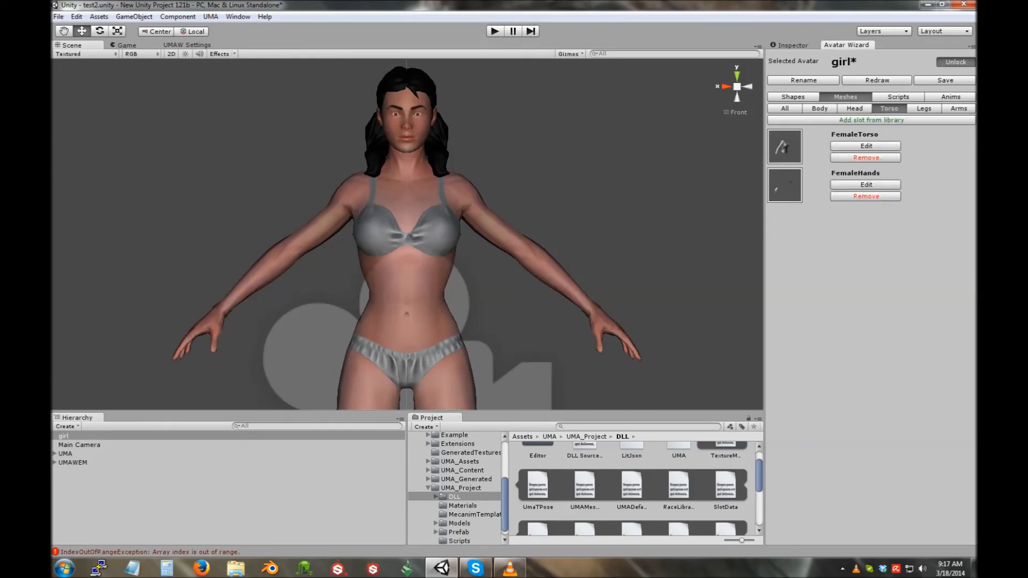
{"action": "left_click", "coordinate": [866, 146]}
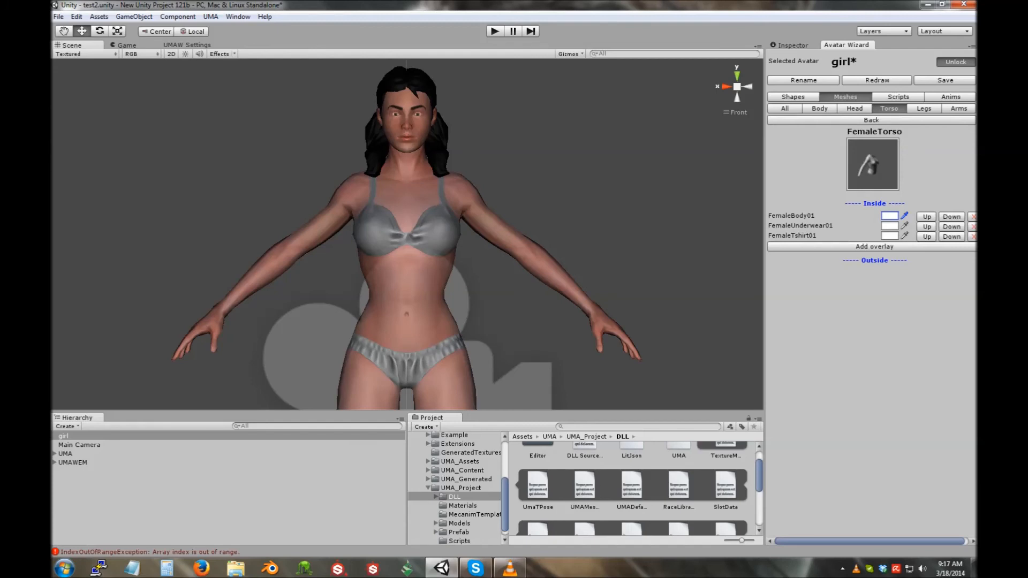
Step: Remove the FemaleTshirt01 overlay from the FemaleTorso slot
{"action": "left_click", "coordinate": [855, 108]}
{"action": "left_click", "coordinate": [889, 108]}
{"action": "left_click", "coordinate": [972, 236]}
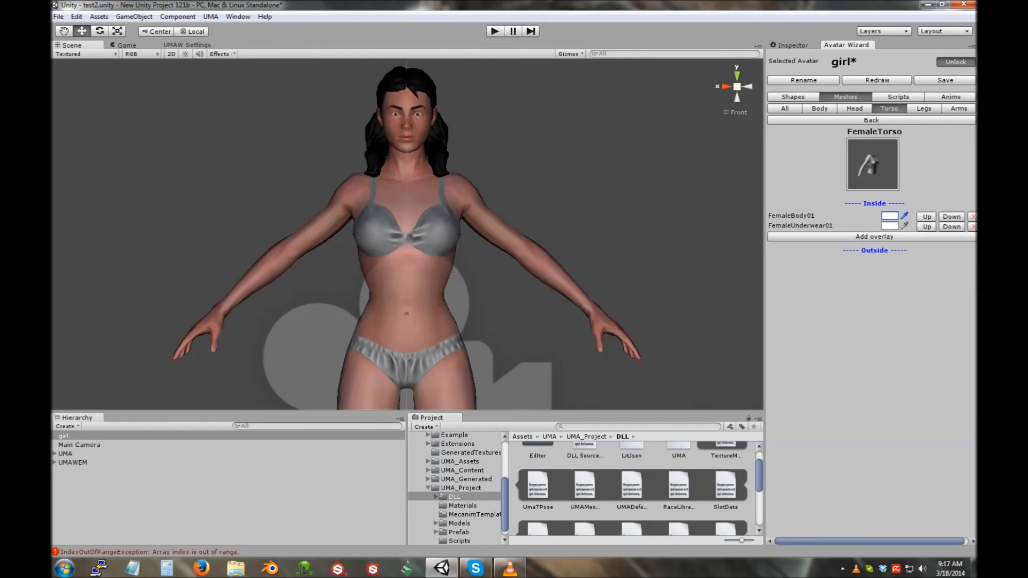
Step: Try the FemaleTshirt01 overlay on the FemaleTorso slot again and remove it from the slot's overlay list
{"action": "left_click", "coordinate": [871, 120]}
{"action": "left_click", "coordinate": [855, 108]}
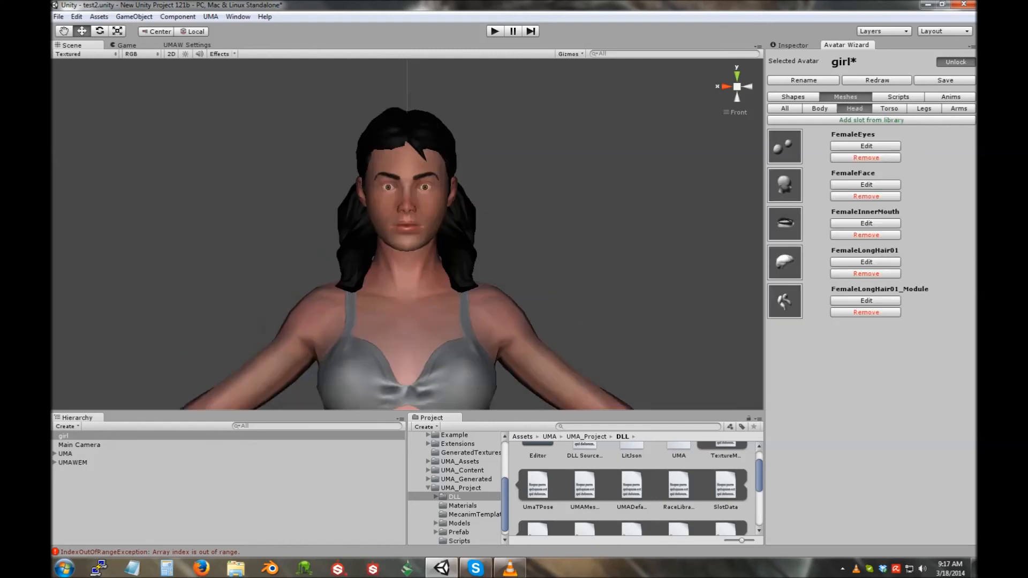
{"action": "left_click", "coordinate": [889, 108]}
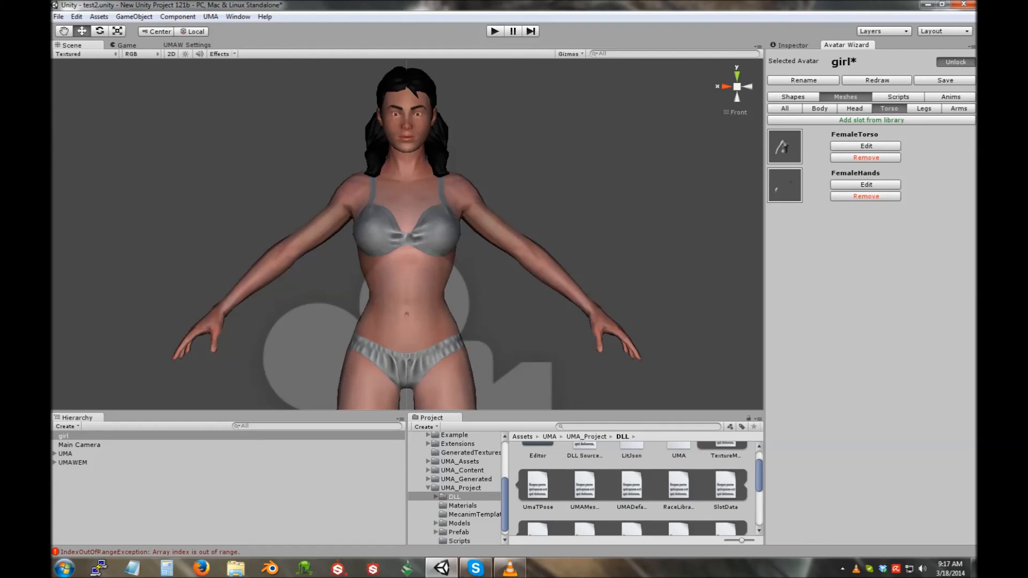
{"action": "left_click", "coordinate": [866, 146]}
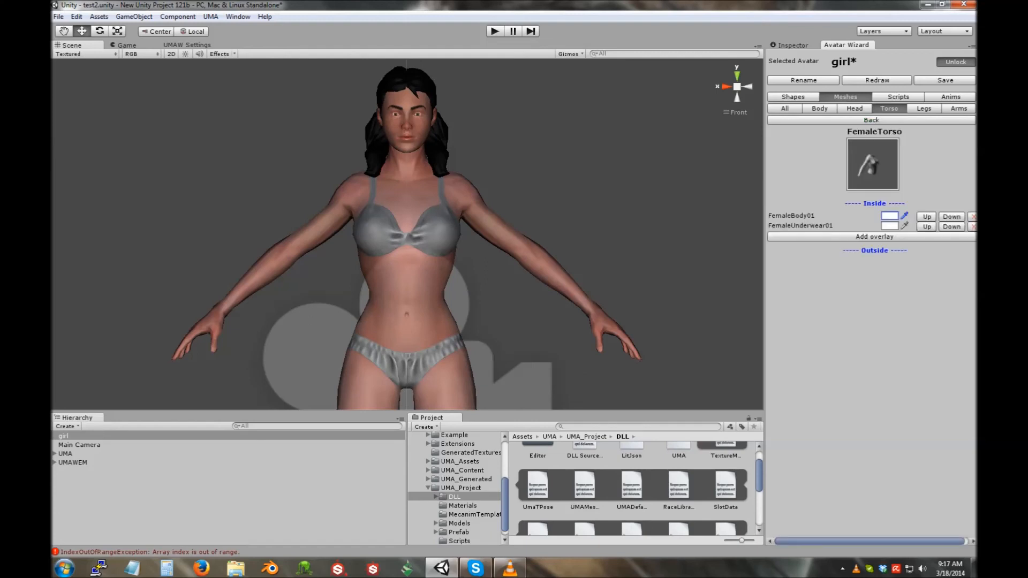
{"action": "left_click", "coordinate": [874, 236]}
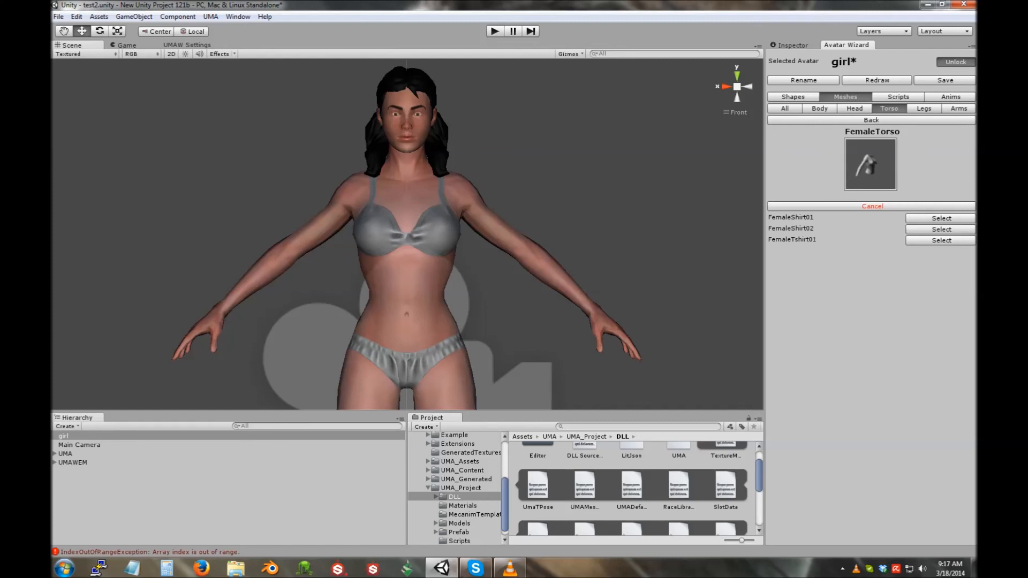
{"action": "left_click", "coordinate": [941, 241]}
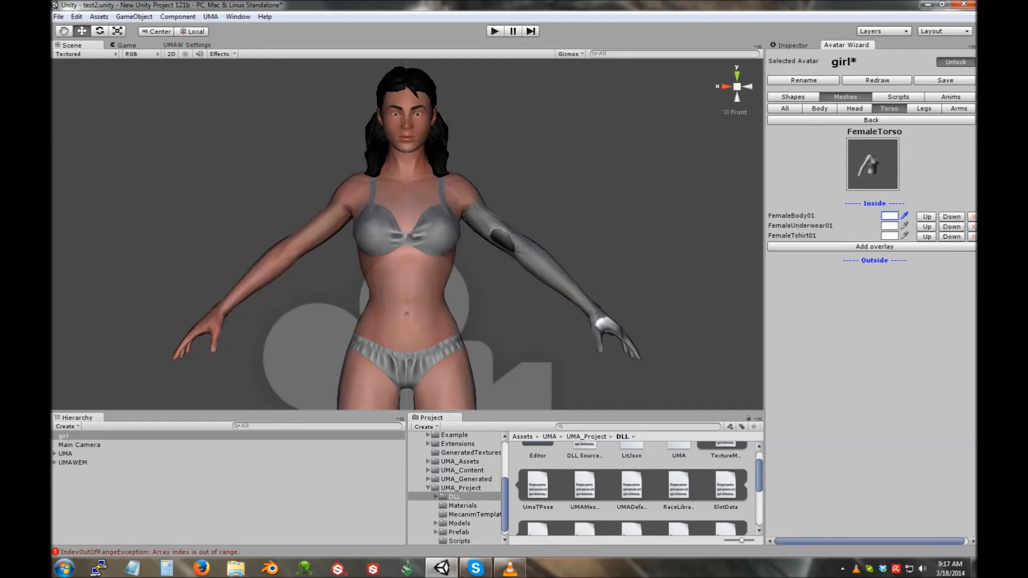
{"action": "left_click", "coordinate": [972, 236]}
Step: Add the FemaleShirt01 overlay to the FemaleTorso slot
{"action": "left_click", "coordinate": [854, 109]}
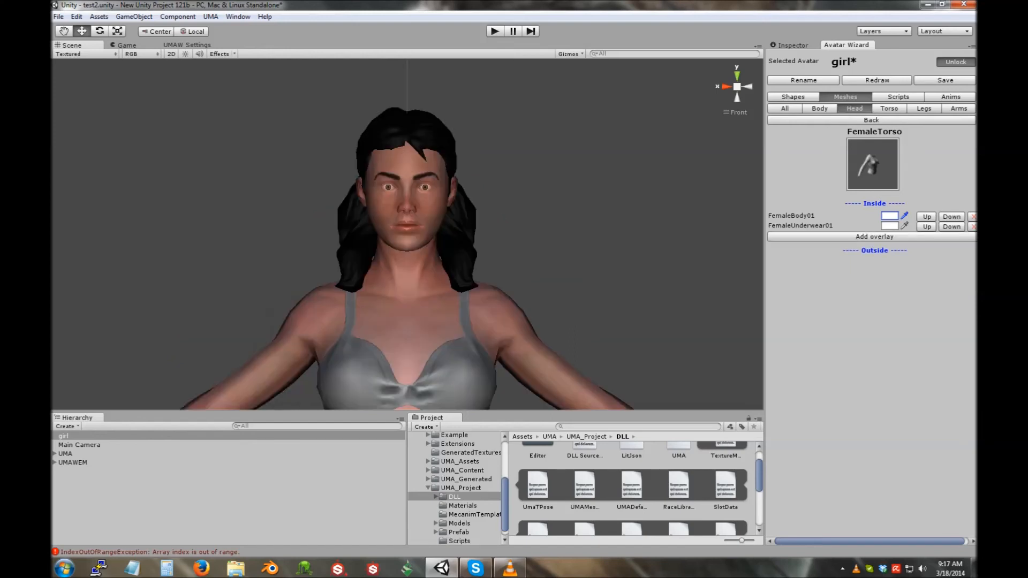
{"action": "left_click", "coordinate": [888, 108]}
{"action": "left_click", "coordinate": [924, 108]}
{"action": "left_click", "coordinate": [889, 109]}
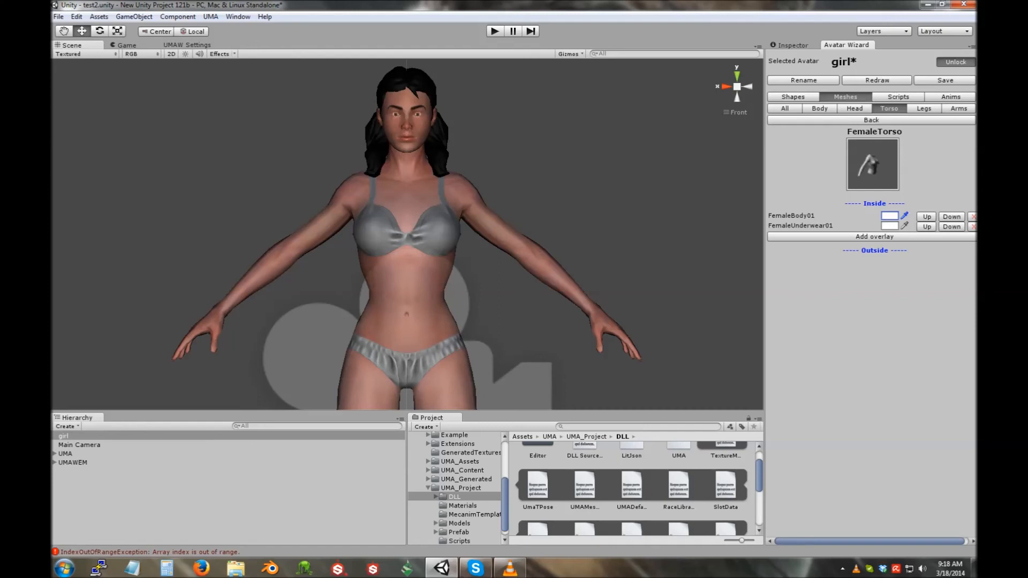
{"action": "left_click", "coordinate": [875, 237]}
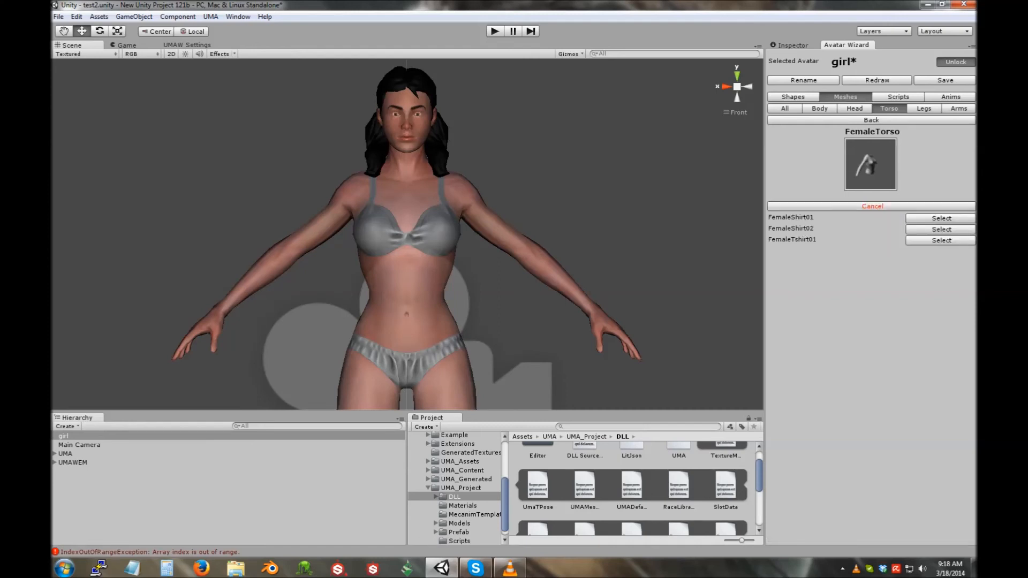
{"action": "left_click", "coordinate": [940, 218]}
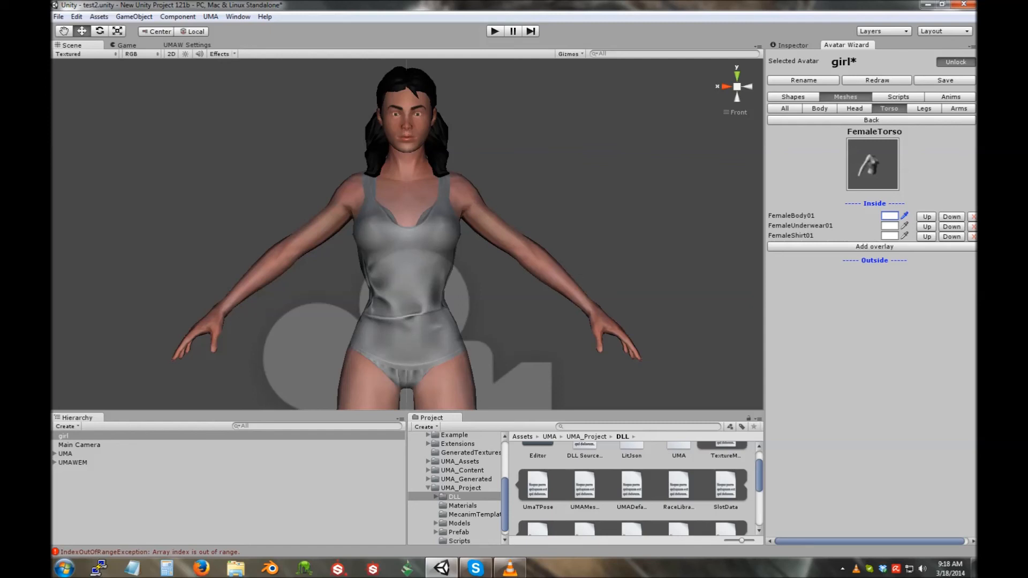
Step: Colour the FemaleShirt01 overlay bright red, with R 251, G 6 and B 6
{"action": "left_click", "coordinate": [889, 216]}
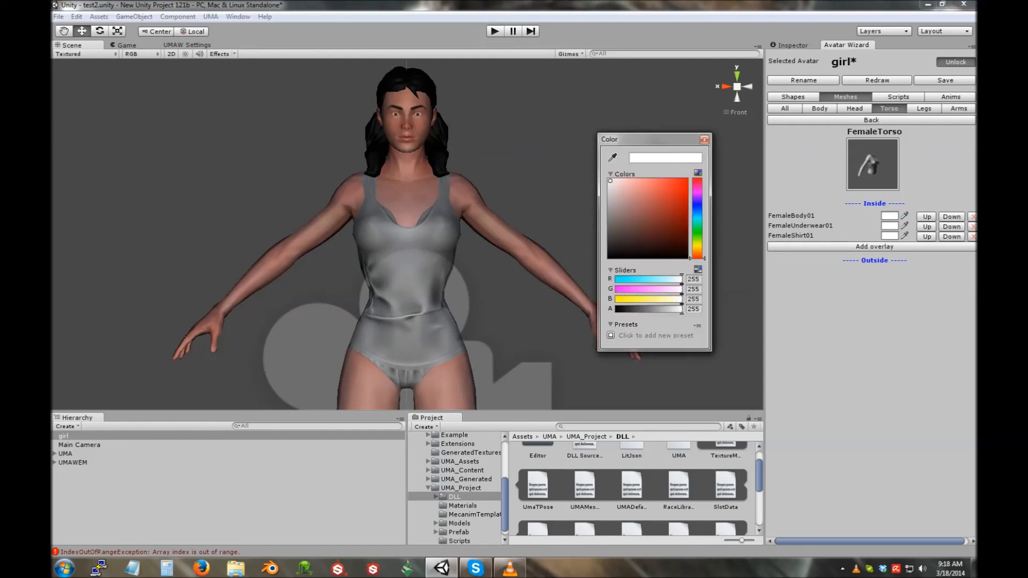
{"action": "left_click", "coordinate": [683, 182]}
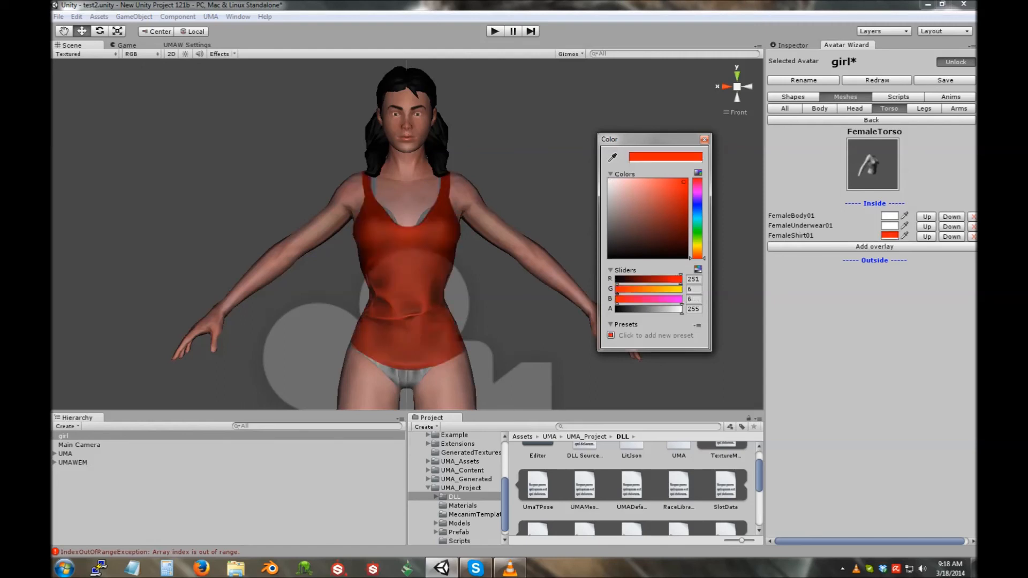
{"action": "left_click", "coordinate": [704, 139]}
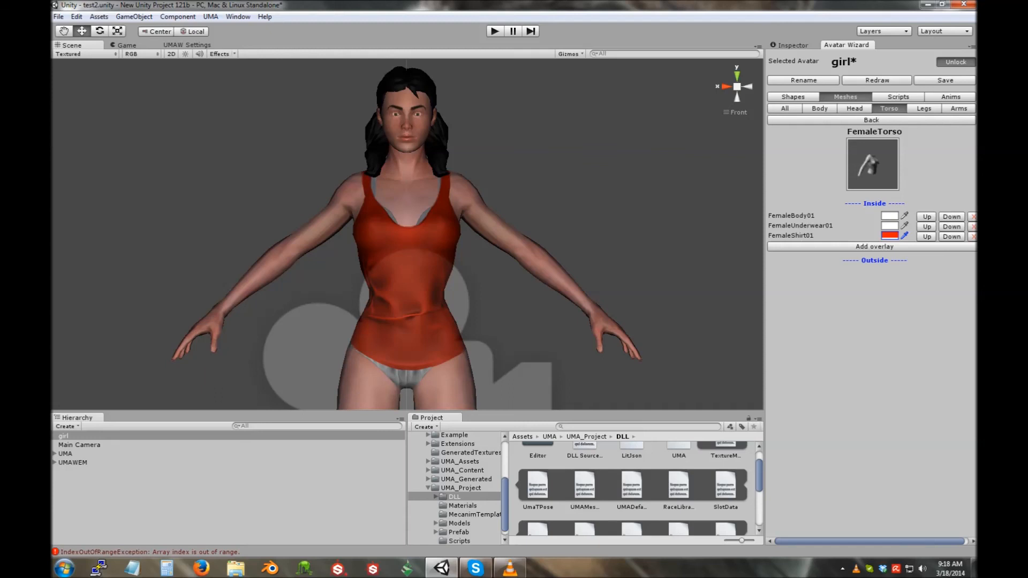
Step: Try ordering the FemaleUnderwear01 overlay after FemaleShirt01 and restore the previous overlay order
{"action": "left_click_drag", "start_coordinate": [764, 411], "coordinate": [752, 397]}
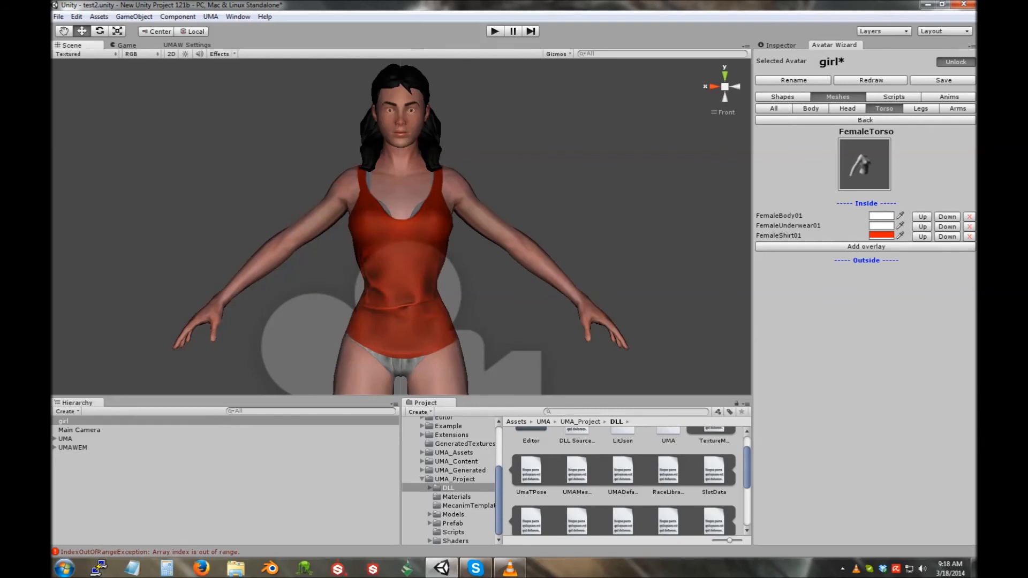
{"action": "left_click", "coordinate": [947, 227]}
{"action": "left_click", "coordinate": [947, 226]}
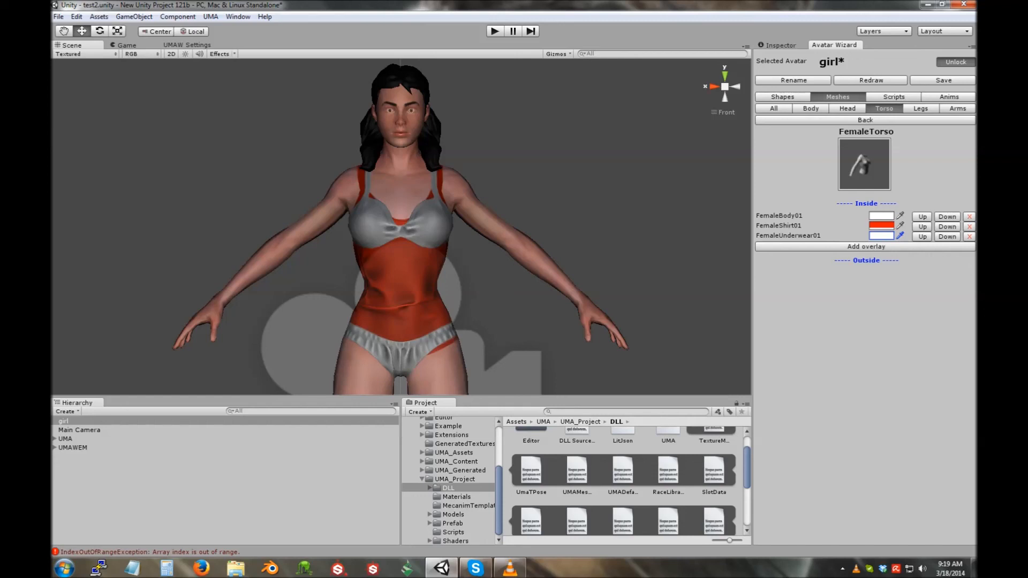
{"action": "left_click", "coordinate": [922, 236]}
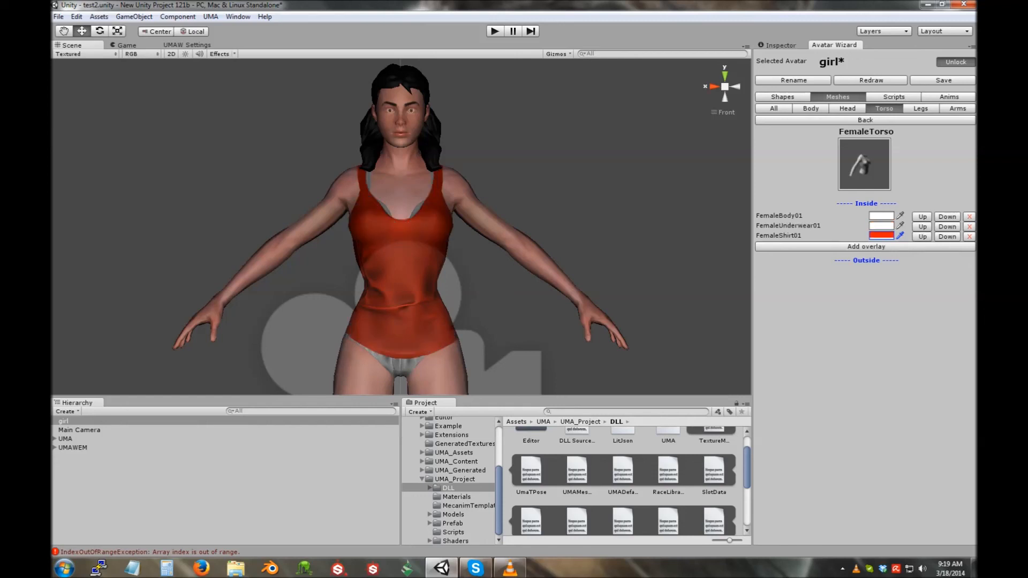
Step: Add the FemaleJeans01 legs overlay to the FemaleTorso slot
{"action": "left_click", "coordinate": [865, 247]}
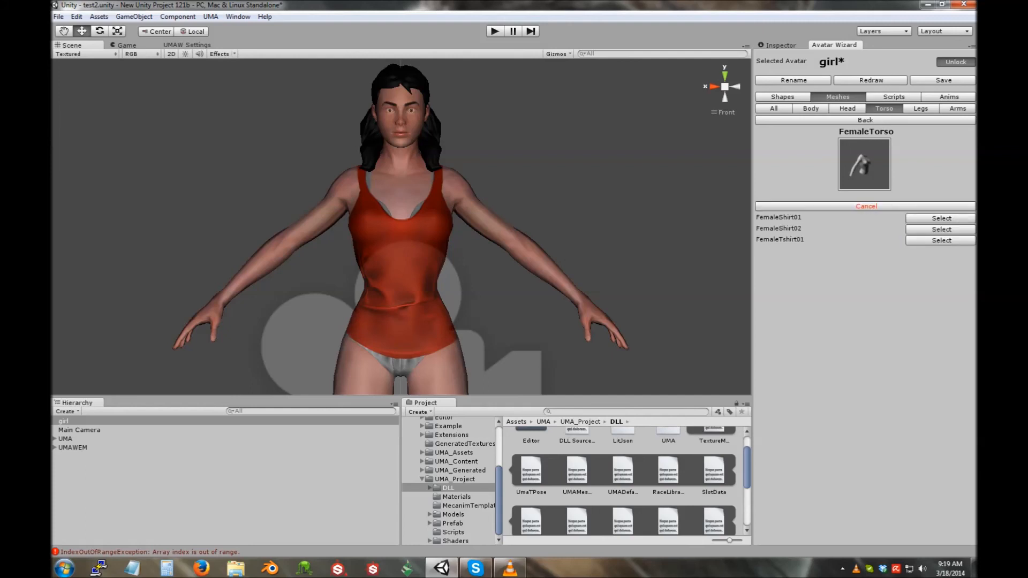
{"action": "left_click", "coordinate": [920, 108]}
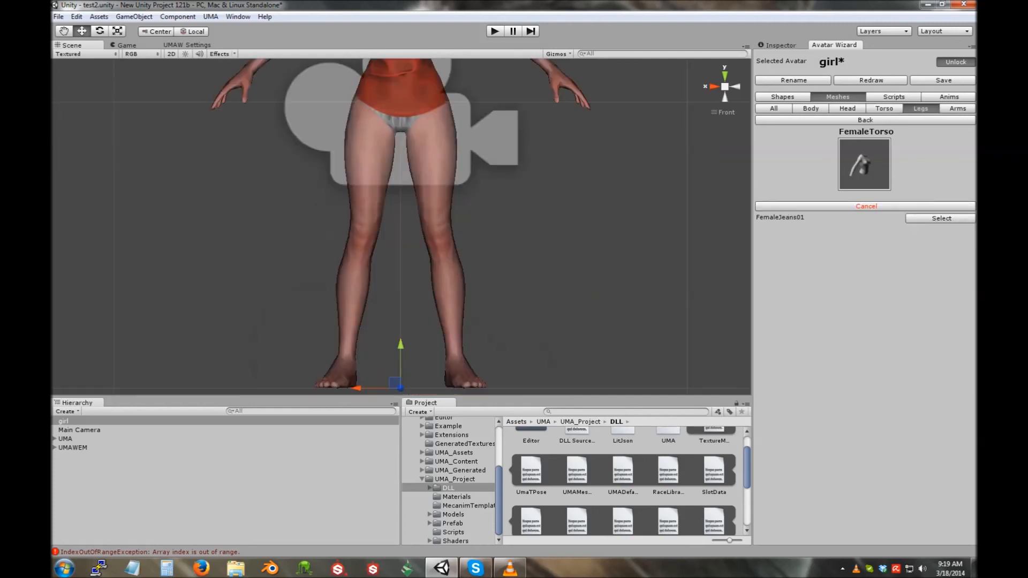
{"action": "left_click", "coordinate": [941, 218]}
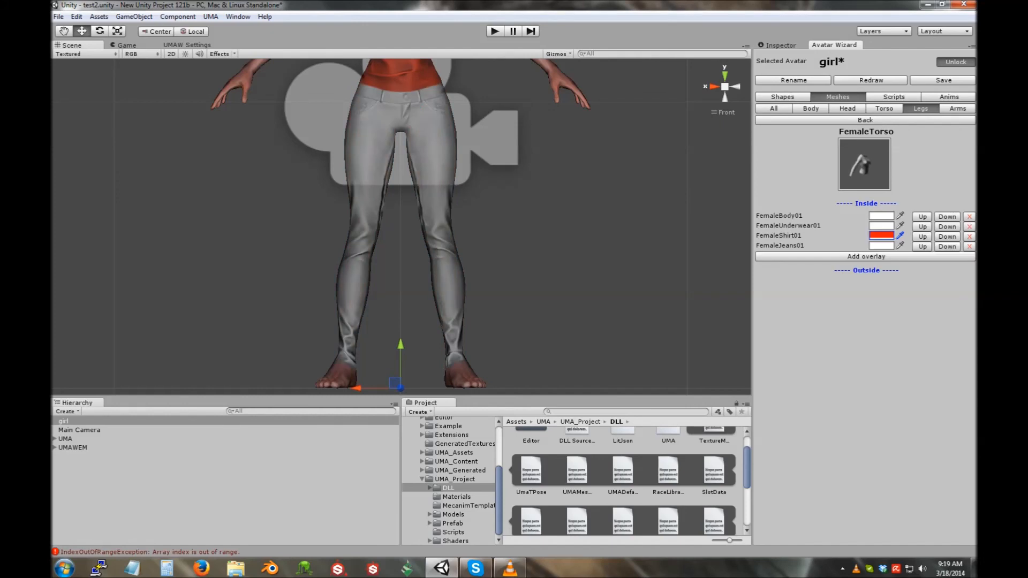
Step: Colour the FemaleJeans01 overlay dark blue, with R 56, G 49 and B 107, and inspect the dressed figure
{"action": "left_click", "coordinate": [880, 246]}
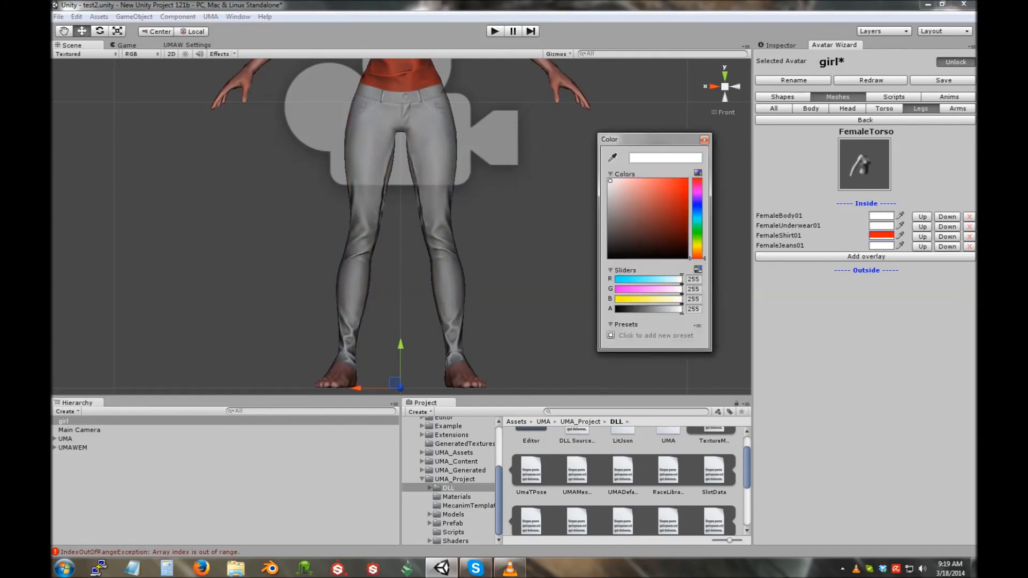
{"action": "left_click", "coordinate": [697, 203]}
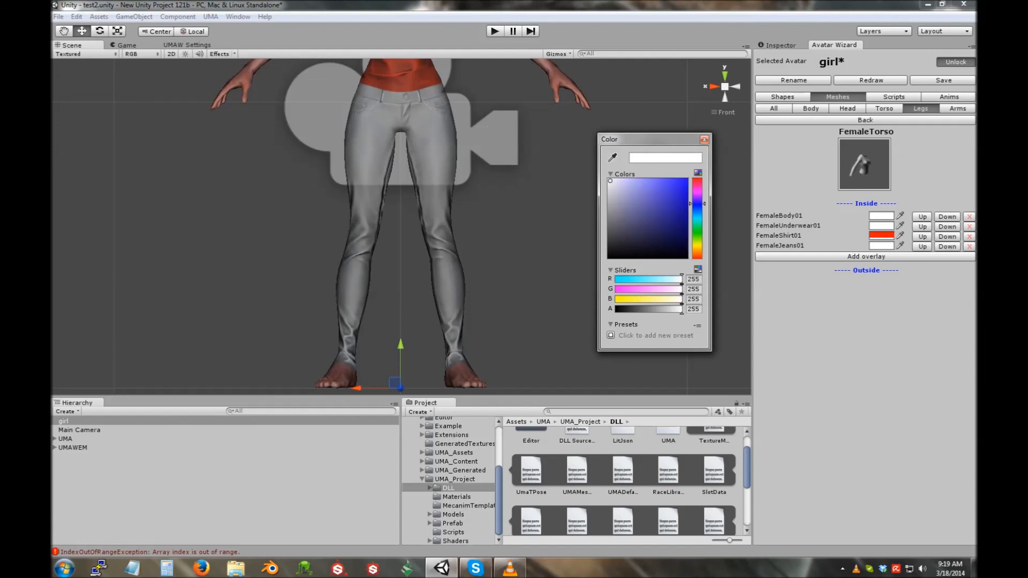
{"action": "left_click", "coordinate": [651, 224]}
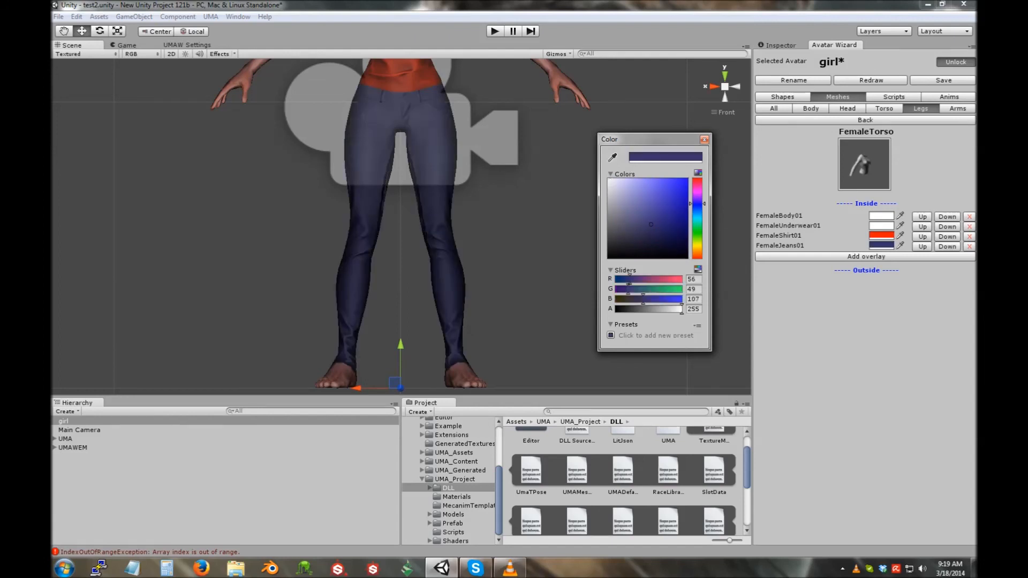
{"action": "left_click", "coordinate": [704, 139]}
{"action": "scroll", "coordinate": [429, 214], "scroll_direction": "down", "scroll_amount": 4}
{"action": "middle_click_drag", "start_coordinate": [428, 187], "coordinate": [451, 310]}
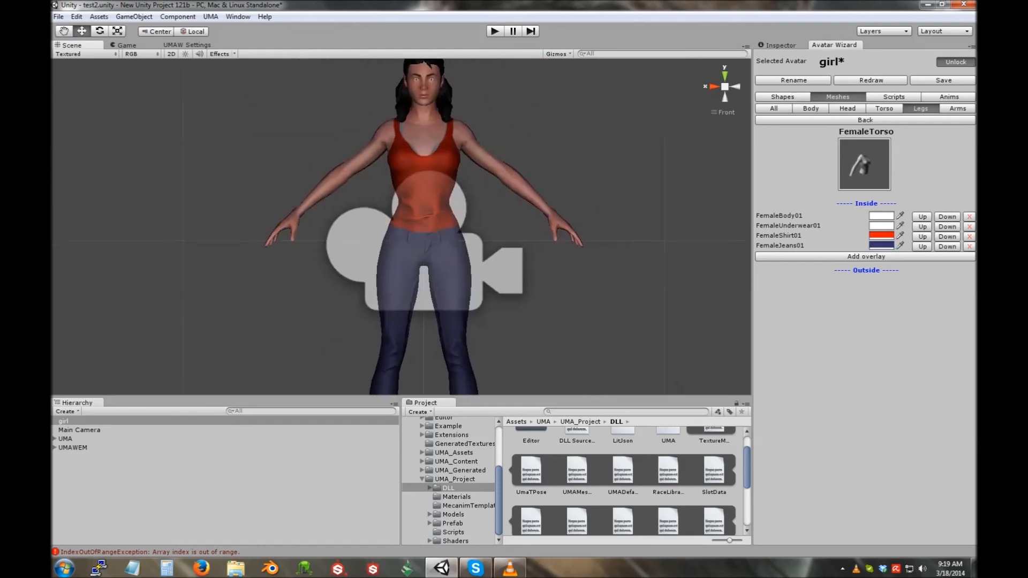
{"action": "left_click_drag", "start_coordinate": [428, 224], "coordinate": [455, 227], "text": "alt"}
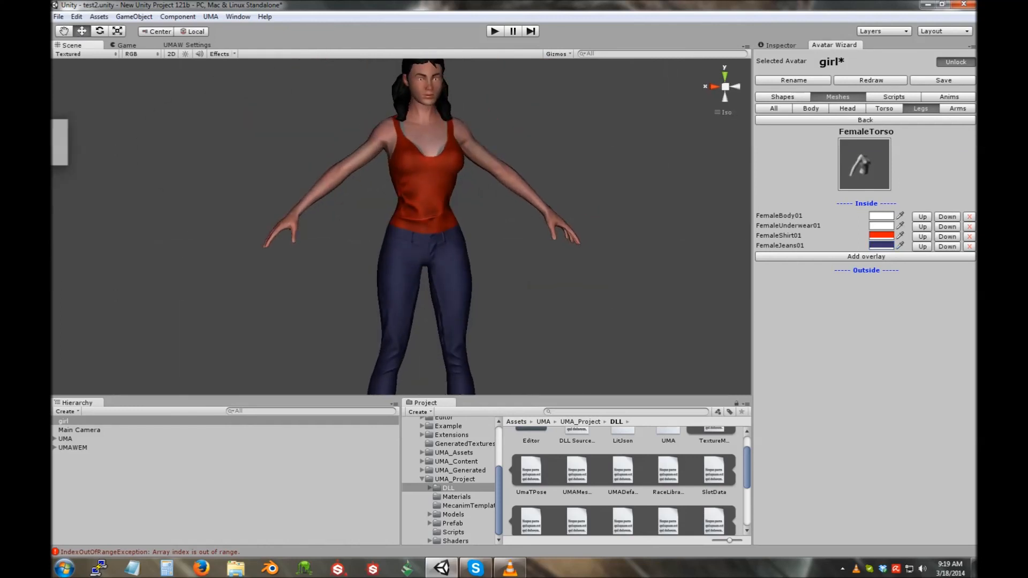
Step: Examine the overlays of the FemaleLegs slot and view the dressed avatar from an angle
{"action": "left_click", "coordinate": [865, 120]}
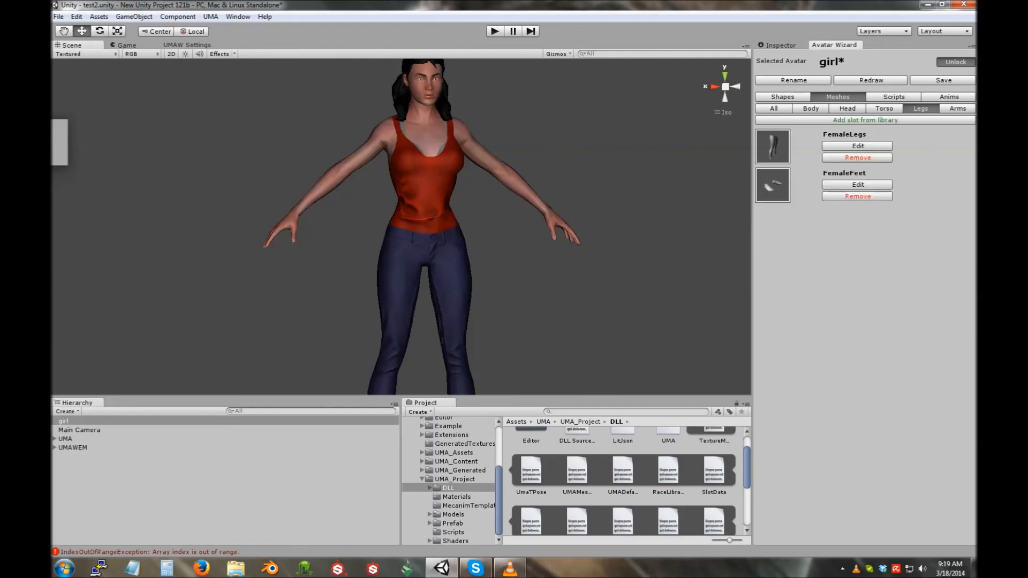
{"action": "scroll", "coordinate": [428, 227], "scroll_direction": "down", "scroll_amount": 3}
{"action": "left_click_drag", "start_coordinate": [428, 227], "coordinate": [471, 273], "text": "alt"}
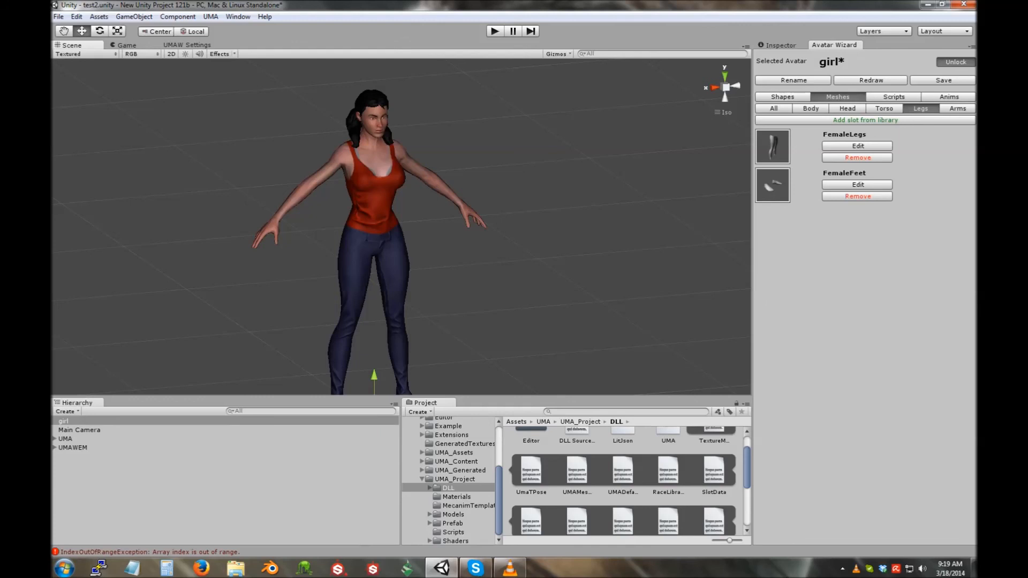
{"action": "left_click", "coordinate": [857, 146]}
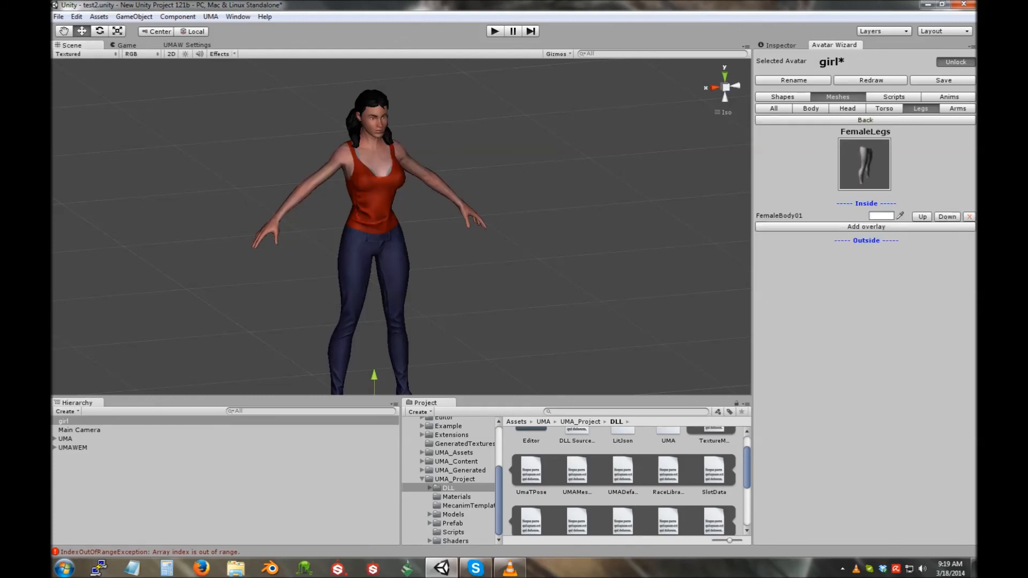
{"action": "left_click", "coordinate": [884, 108]}
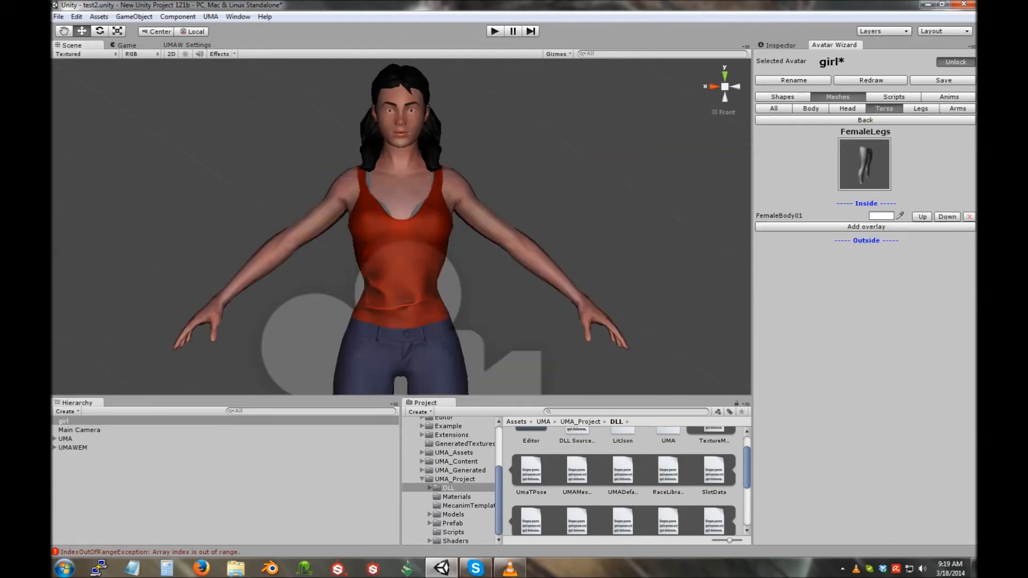
{"action": "left_click_drag", "start_coordinate": [514, 214], "coordinate": [595, 224], "text": "alt"}
{"action": "scroll", "coordinate": [401, 226], "scroll_direction": "down", "scroll_amount": 8}
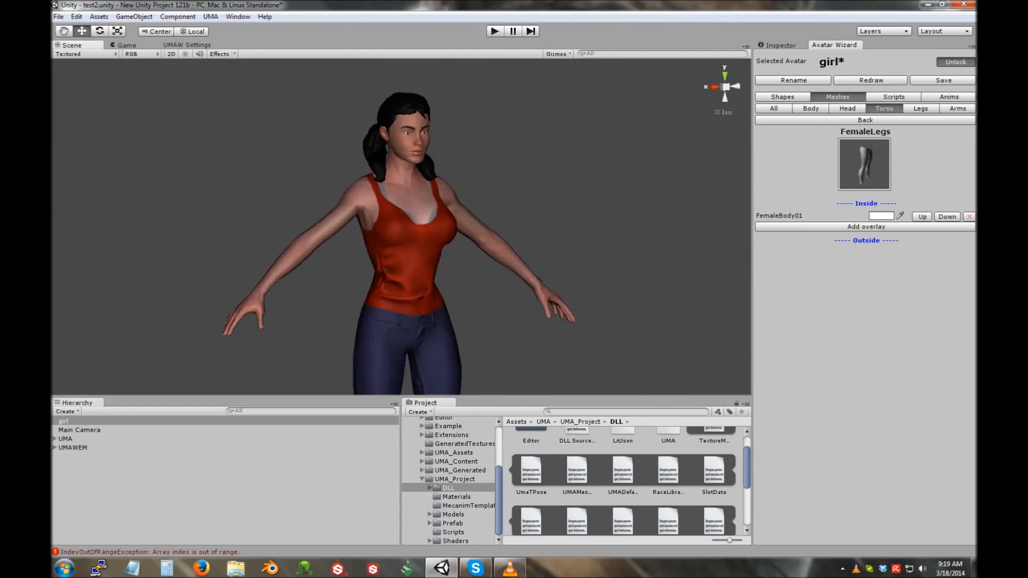
{"action": "middle_click_drag", "start_coordinate": [401, 226], "coordinate": [395, 200]}
{"action": "scroll", "coordinate": [395, 199], "scroll_direction": "up", "scroll_amount": 1}
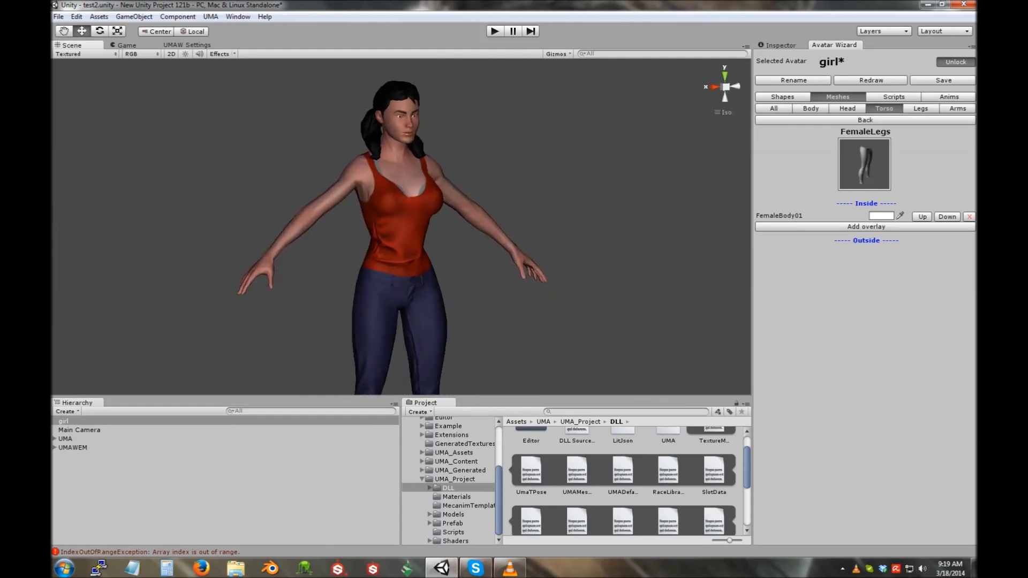
Step: Review the avatar's mesh slots by body region, including torso, legs, arms and the full list, and examine the head from the side
{"action": "left_click", "coordinate": [865, 120]}
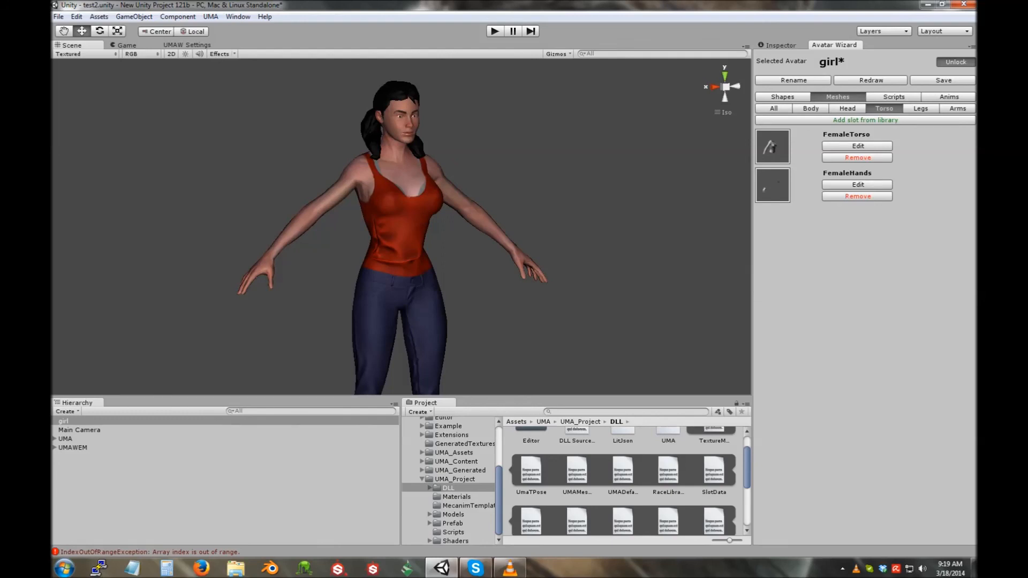
{"action": "left_click", "coordinate": [920, 108]}
{"action": "left_click", "coordinate": [958, 108]}
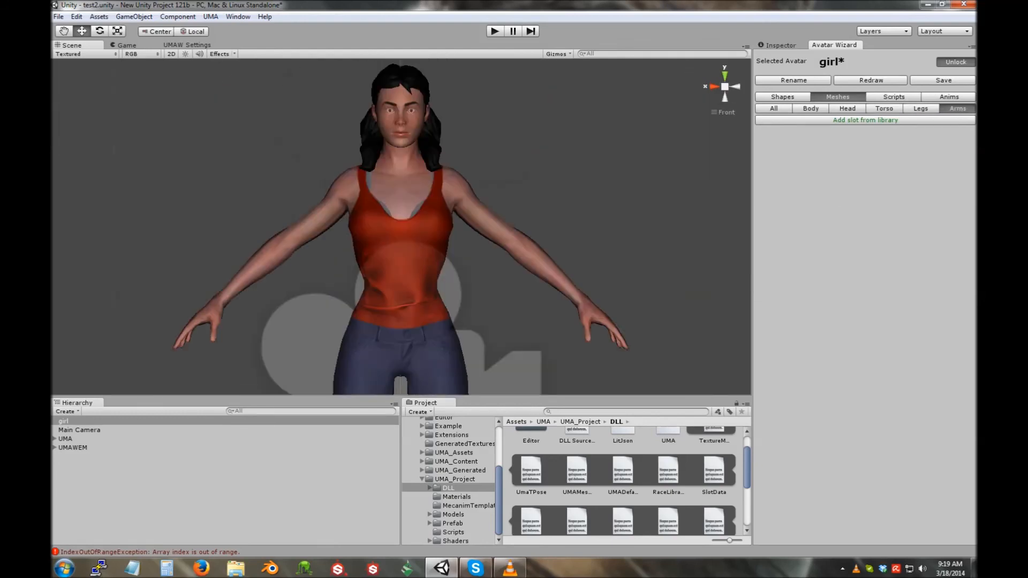
{"action": "left_click", "coordinate": [920, 108]}
{"action": "left_click", "coordinate": [883, 108]}
{"action": "left_click", "coordinate": [847, 108]}
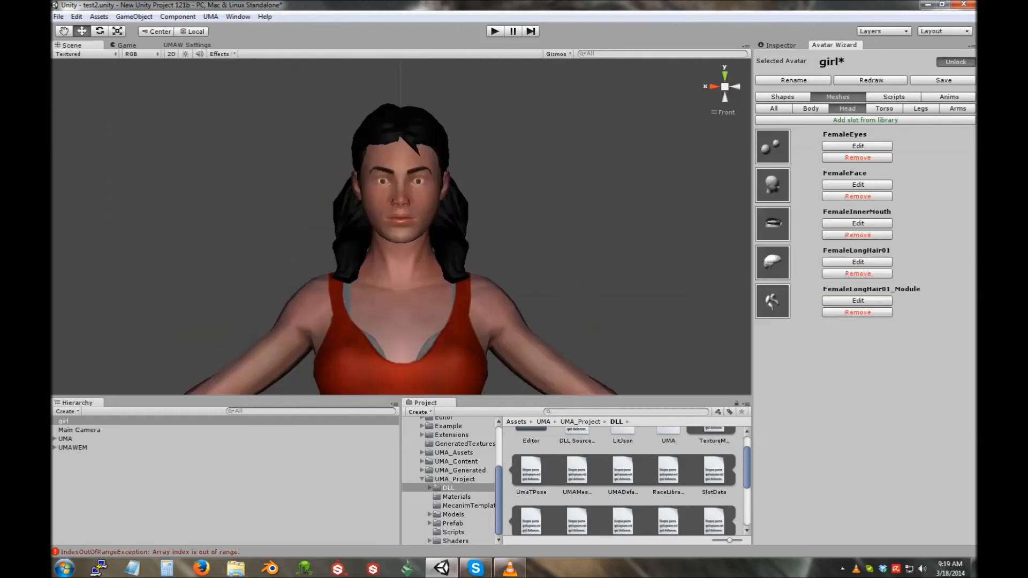
{"action": "left_click", "coordinate": [773, 108]}
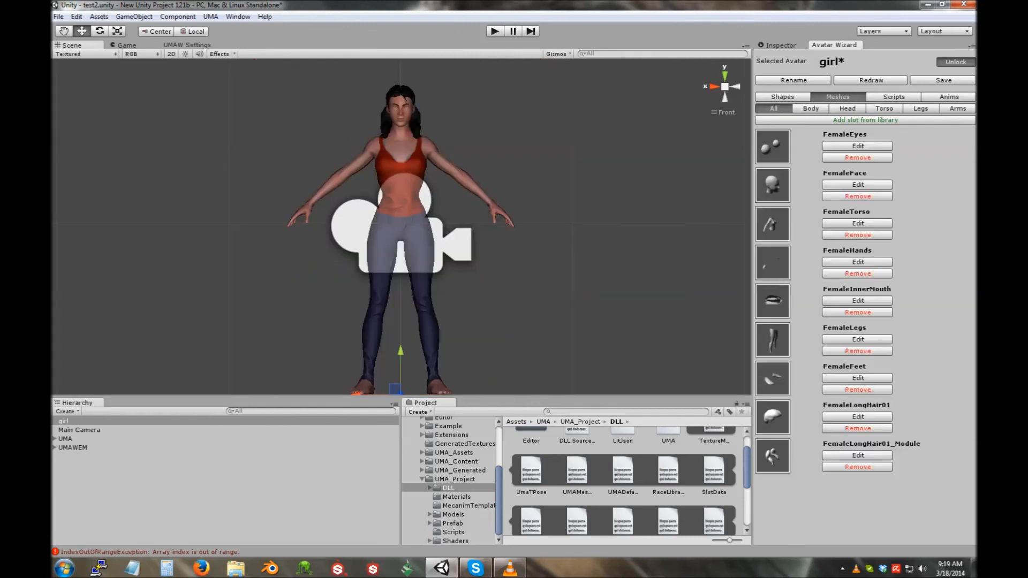
{"action": "left_click", "coordinate": [848, 108]}
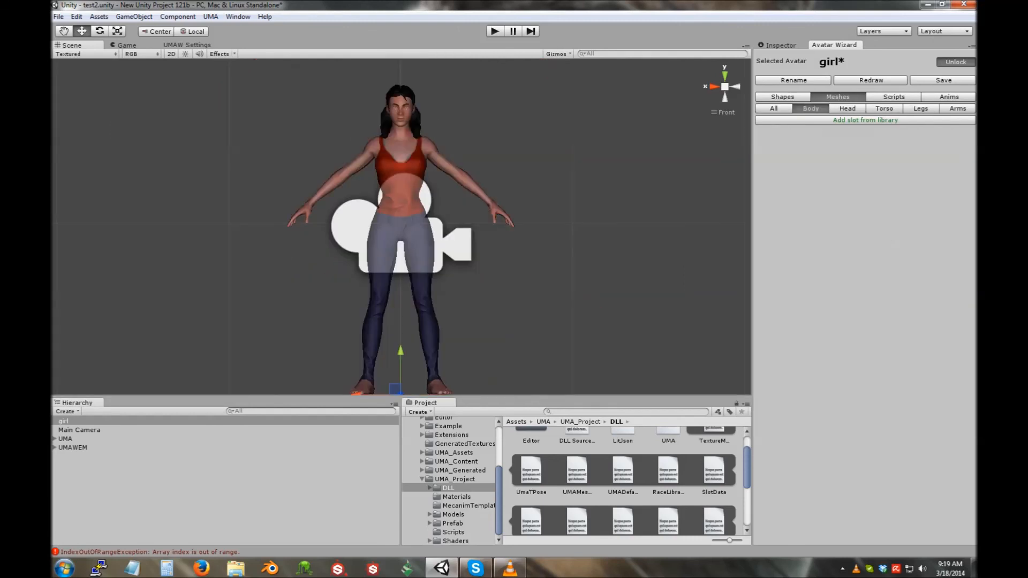
{"action": "scroll", "coordinate": [400, 227], "scroll_direction": "down", "scroll_amount": 4}
{"action": "left_click_drag", "start_coordinate": [353, 220], "coordinate": [482, 230], "text": "alt"}
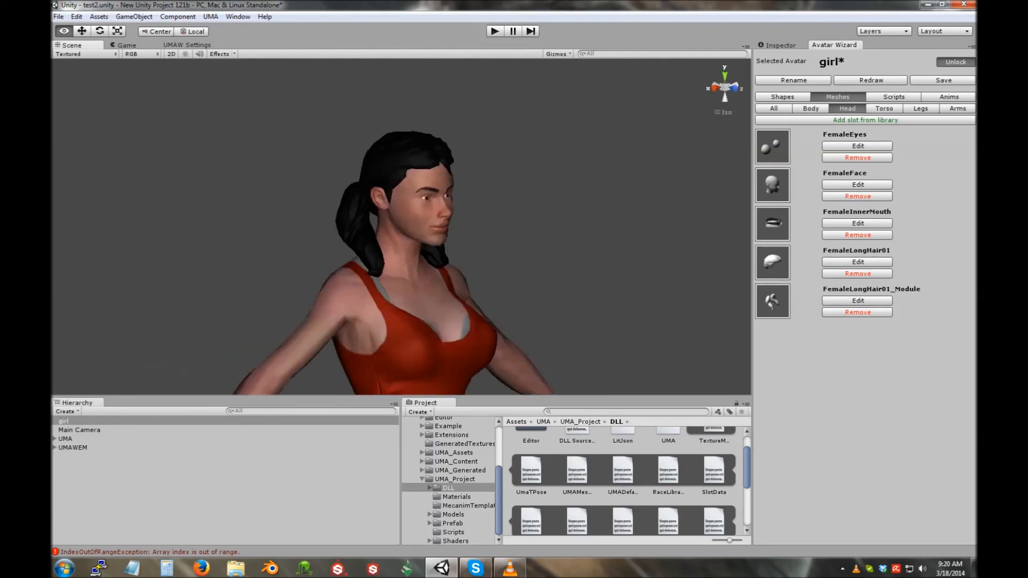
Step: View the dressed avatar at a distance and review its body shape settings
{"action": "scroll", "coordinate": [400, 227], "scroll_direction": "down", "scroll_amount": 8}
{"action": "middle_click_drag", "start_coordinate": [400, 299], "coordinate": [410, 177]}
{"action": "scroll", "coordinate": [401, 226], "scroll_direction": "down", "scroll_amount": 6}
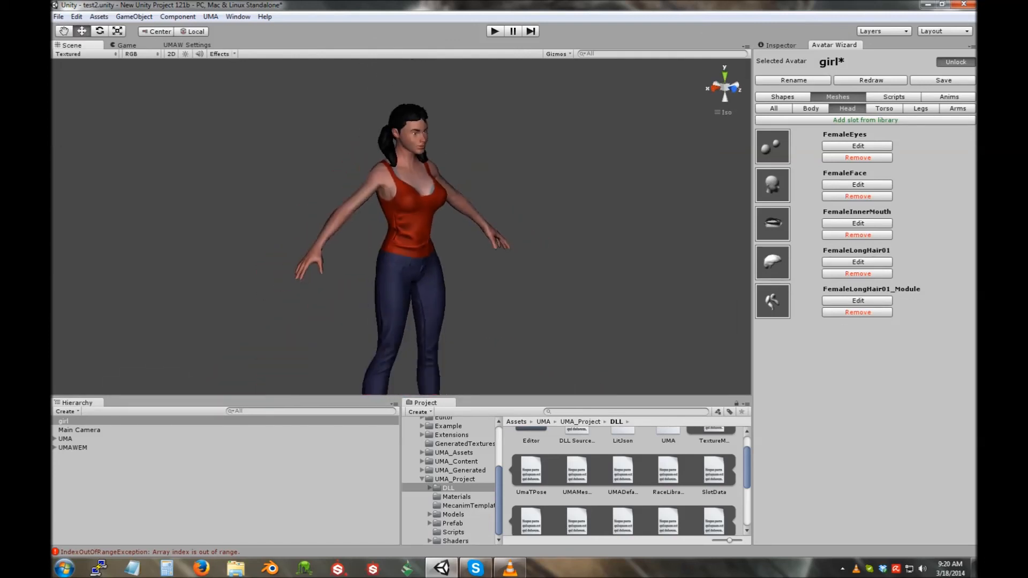
{"action": "left_click", "coordinate": [782, 96]}
{"action": "left_click", "coordinate": [837, 97]}
{"action": "left_click", "coordinate": [782, 97]}
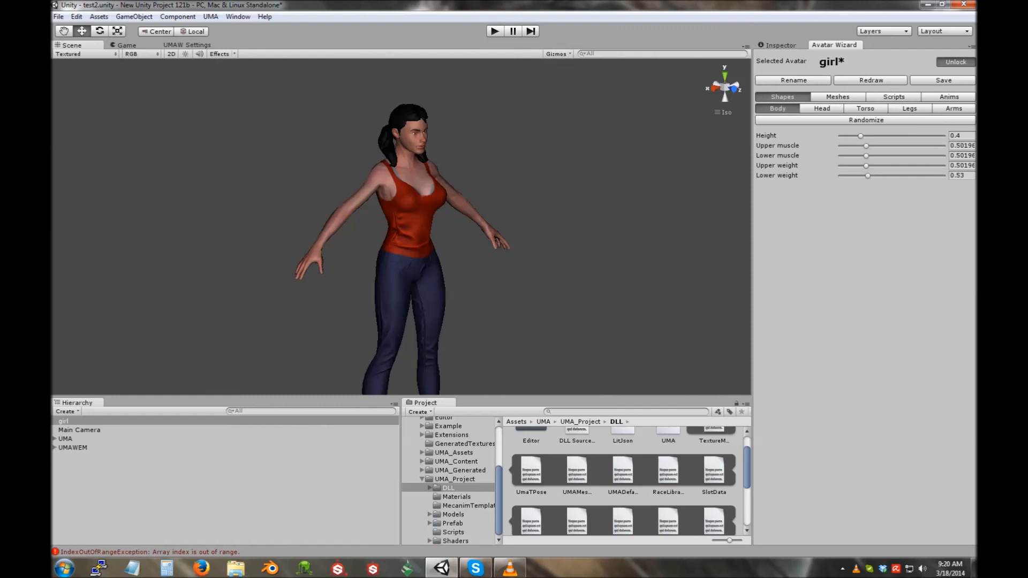
{"action": "left_click", "coordinate": [782, 97]}
{"action": "left_click", "coordinate": [838, 97]}
{"action": "left_click", "coordinate": [782, 96]}
Step: Save the avatar as girl.asset in the project's Assets folder
{"action": "left_click", "coordinate": [943, 80]}
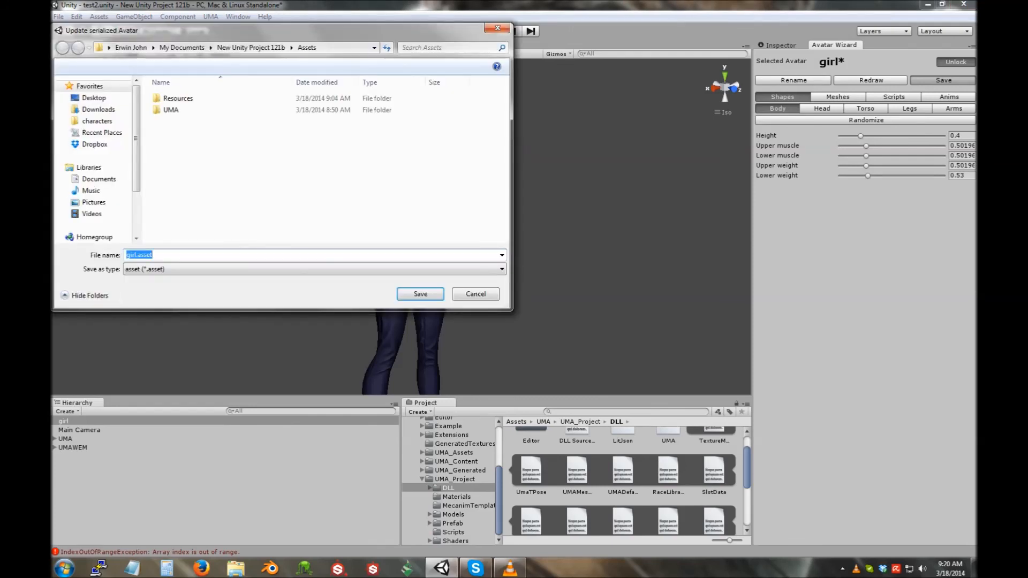
{"action": "mouse_move", "coordinate": [321, 31]}
{"action": "left_mouse_down"}
{"action": "mouse_move", "coordinate": [578, 168]}
{"action": "mouse_move", "coordinate": [712, 212]}
{"action": "left_mouse_up"}
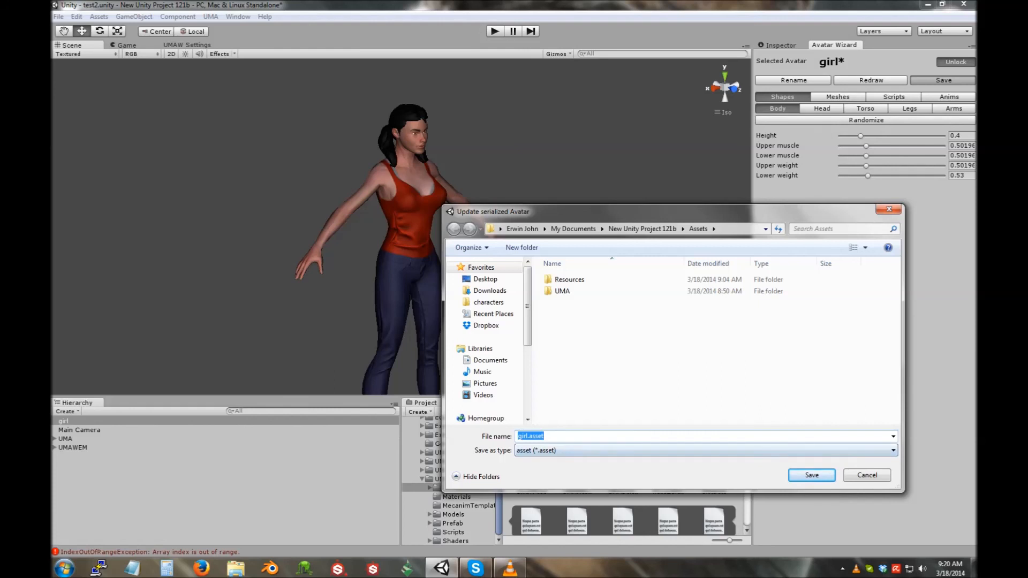
{"action": "left_click", "coordinate": [545, 437]}
{"action": "left_click", "coordinate": [812, 476]}
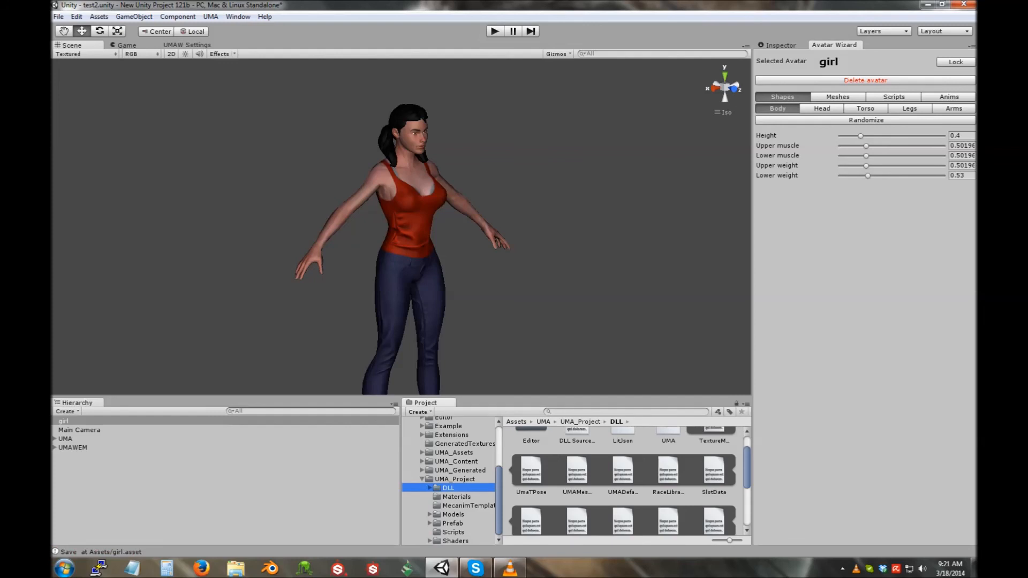
Step: Inspect the saved girl asset in the Assets folder, including its recipe string, and deselect it
{"action": "scroll", "coordinate": [448, 481], "scroll_direction": "up", "scroll_amount": 3}
{"action": "left_click", "coordinate": [431, 474]}
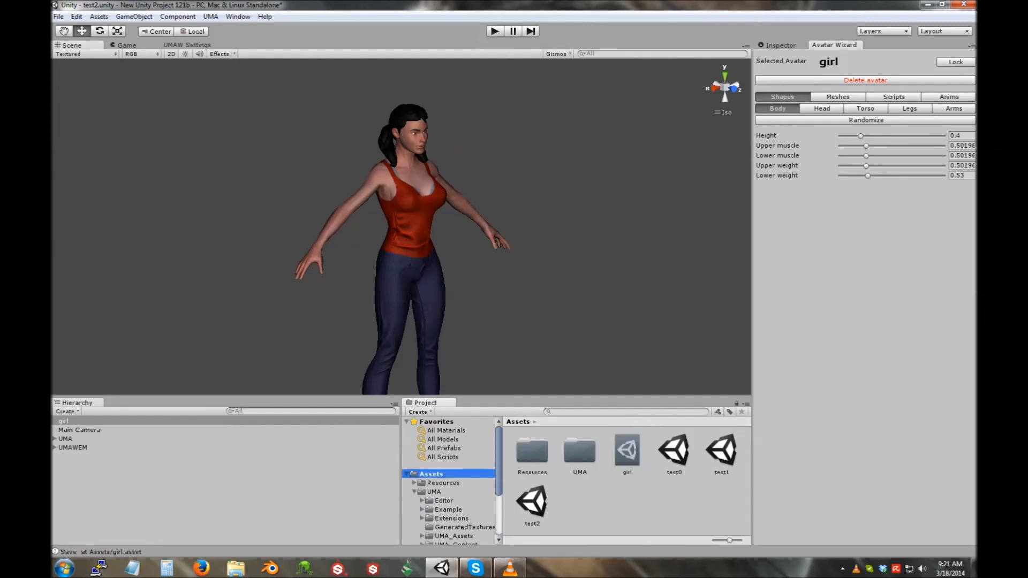
{"action": "left_click", "coordinate": [627, 506]}
{"action": "left_click", "coordinate": [627, 451]}
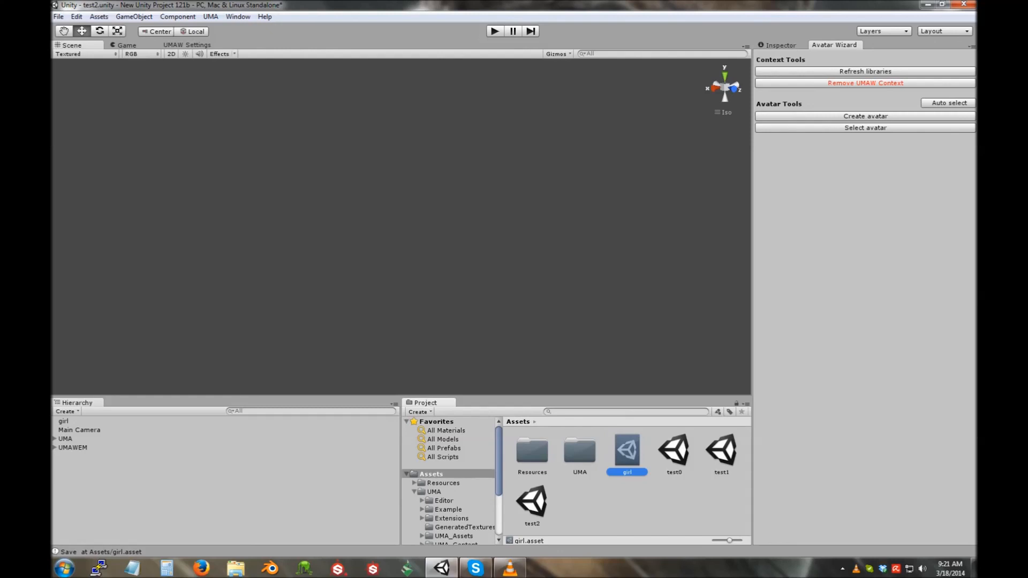
{"action": "left_click", "coordinate": [778, 45]}
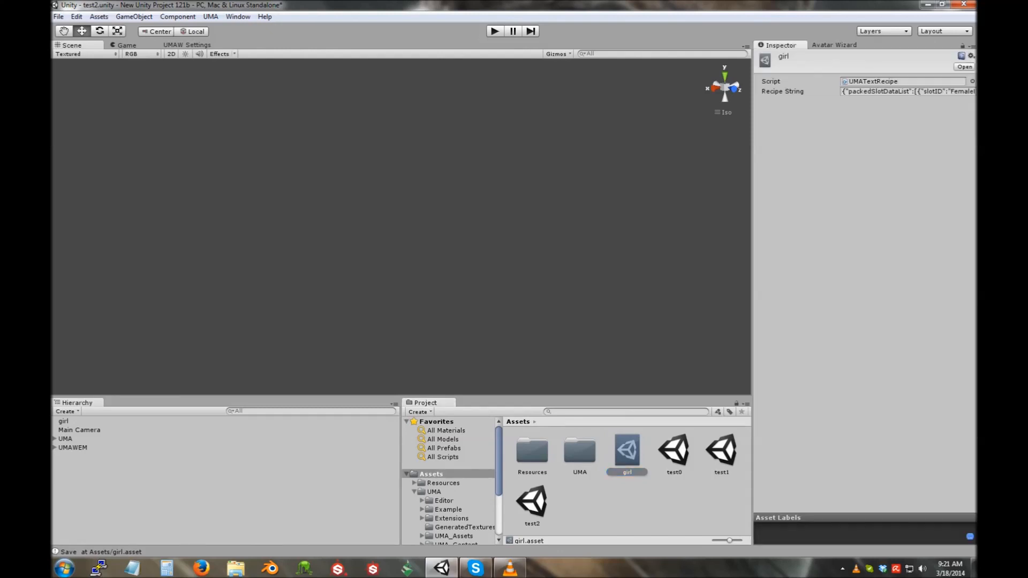
{"action": "left_click", "coordinate": [907, 91]}
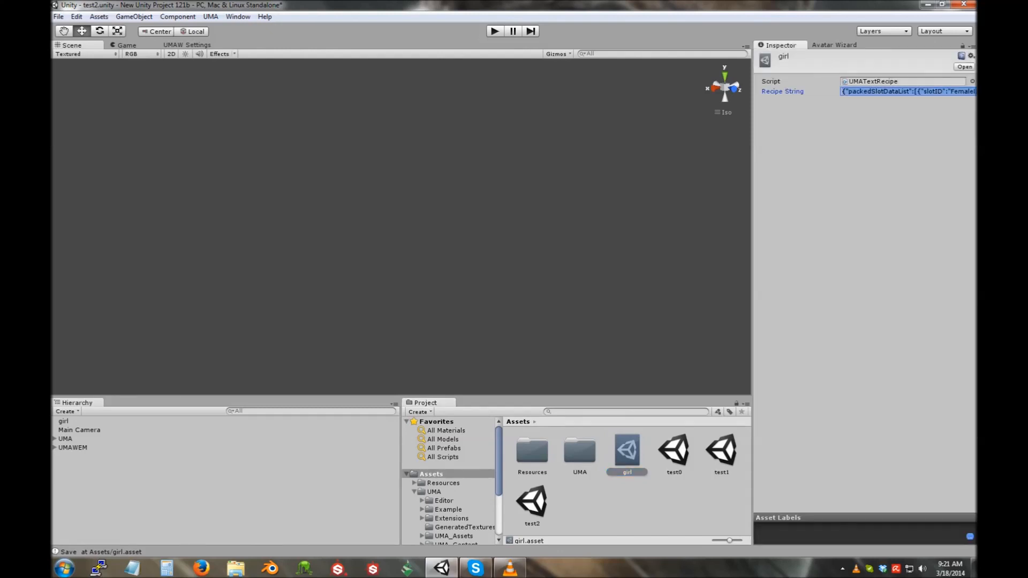
{"action": "left_click", "coordinate": [632, 506]}
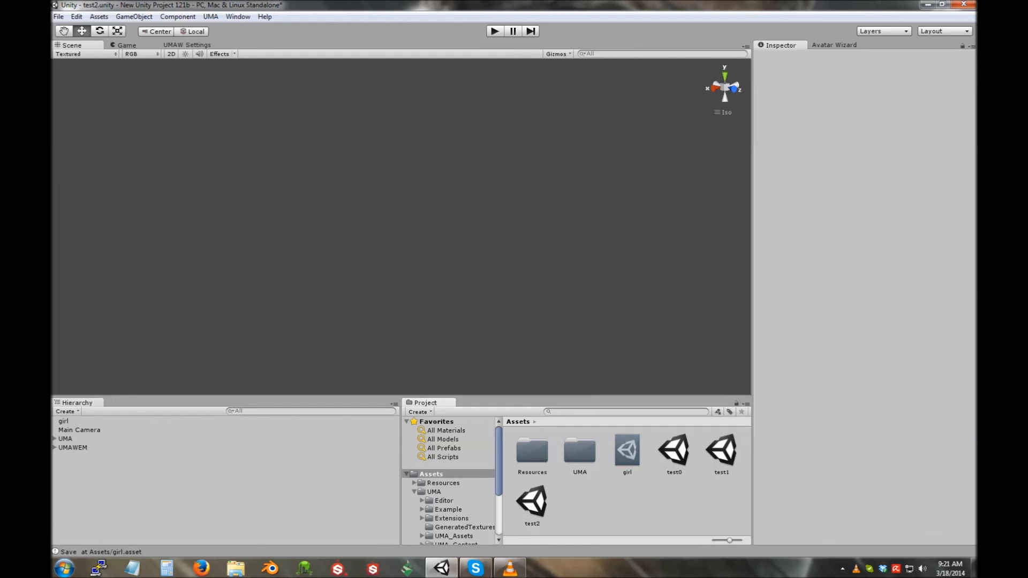
{"action": "left_click", "coordinate": [432, 474]}
Step: Load the girl avatar in the Avatar Wizard to view it in the scene, then release its lock and deselect it
{"action": "left_click", "coordinate": [834, 45]}
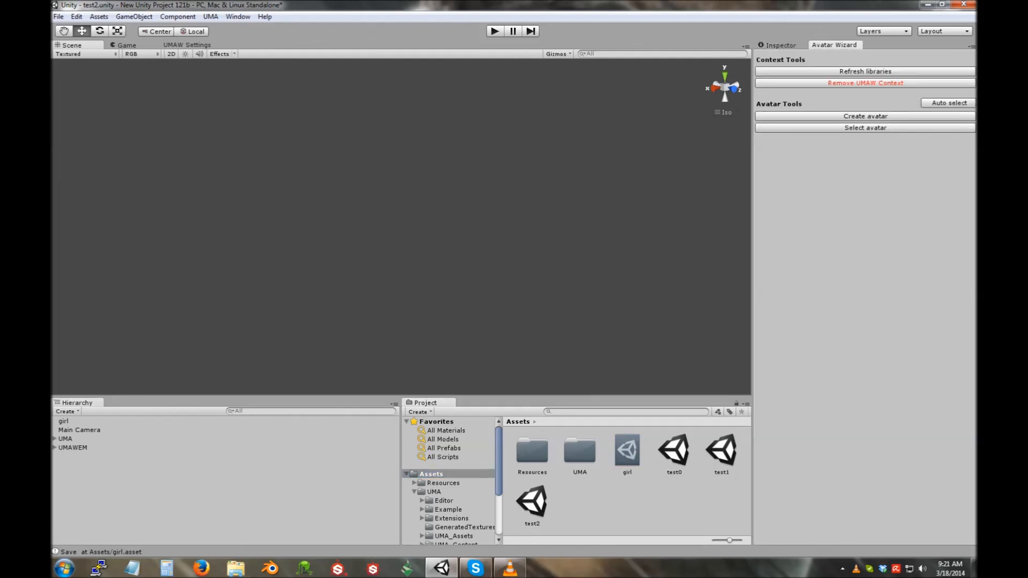
{"action": "left_click", "coordinate": [865, 128]}
{"action": "left_click", "coordinate": [942, 96]}
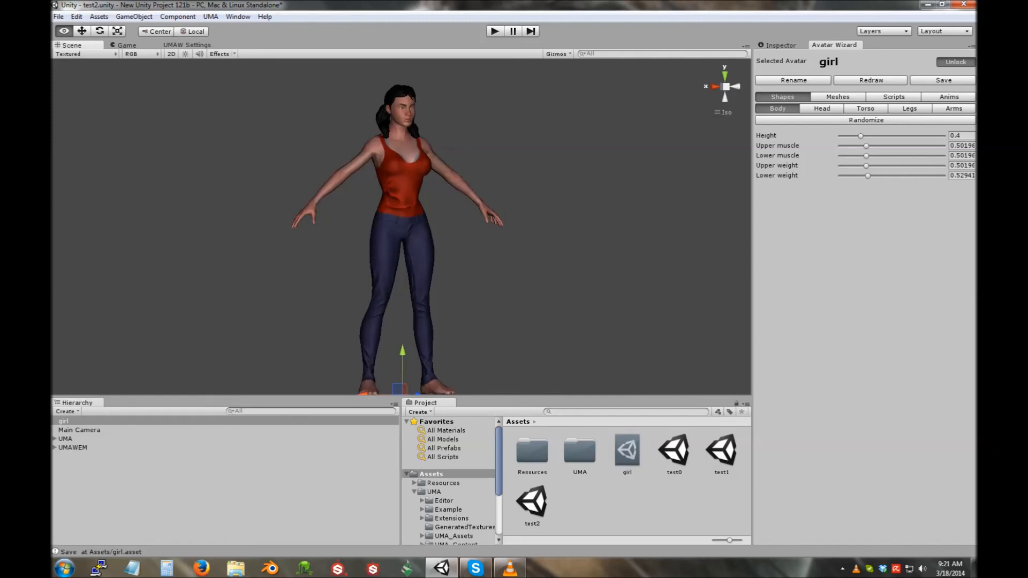
{"action": "scroll", "coordinate": [401, 225], "scroll_direction": "up", "scroll_amount": 3}
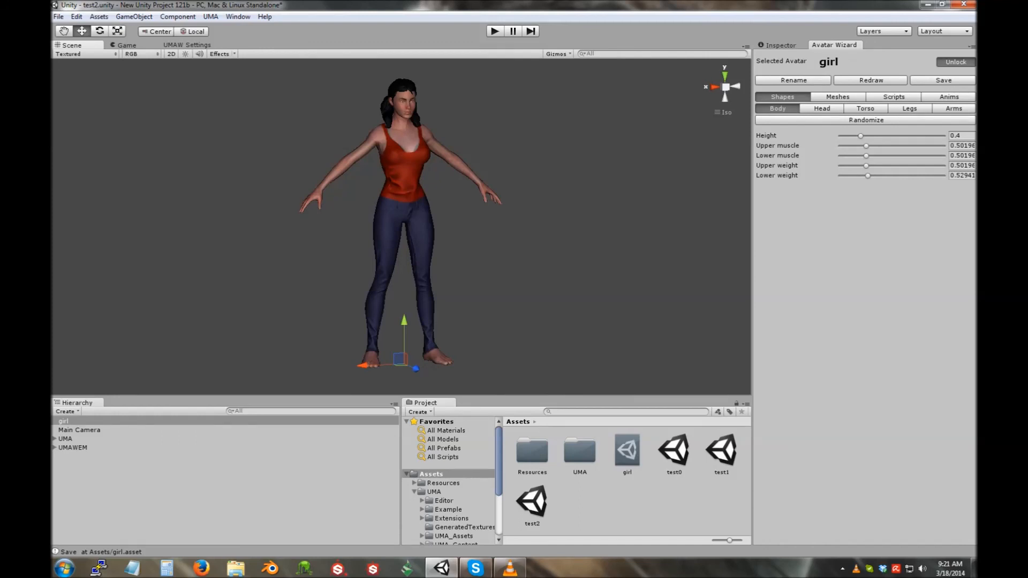
{"action": "left_click", "coordinate": [956, 62]}
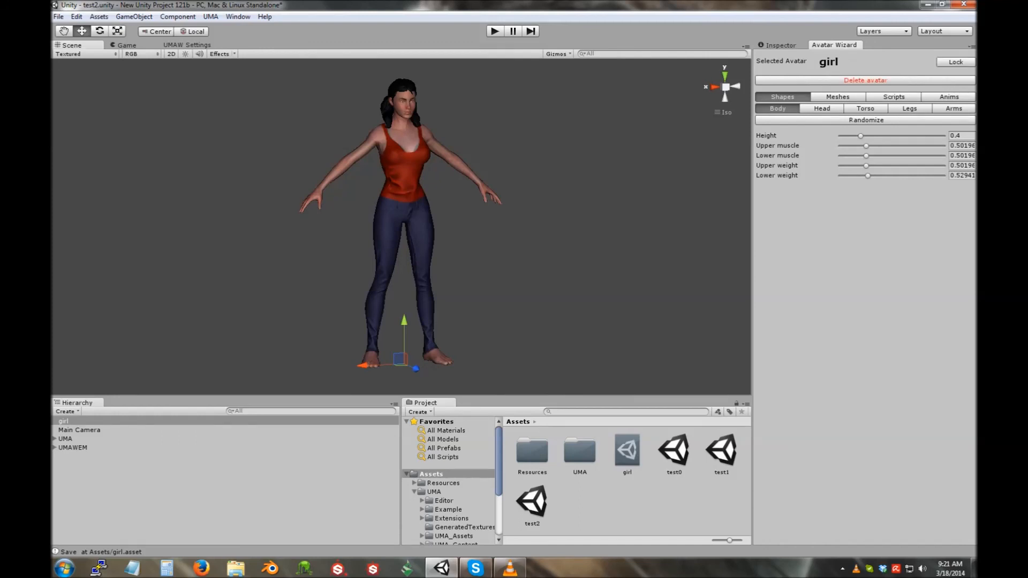
{"action": "left_click", "coordinate": [866, 80]}
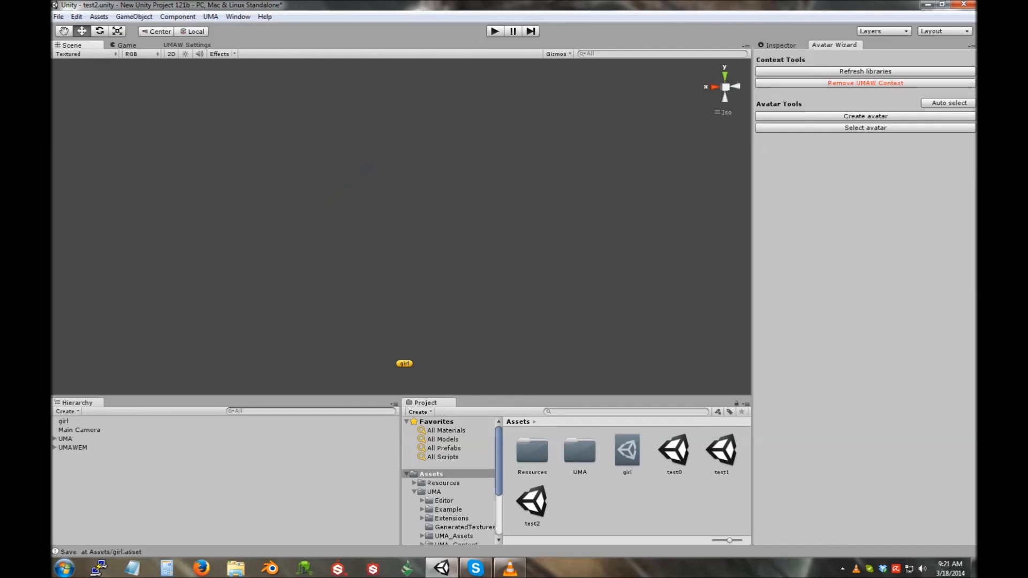
Step: Select the girl avatar once more to view it from the front and at an angle, then clear the selection
{"action": "left_click", "coordinate": [865, 127]}
{"action": "left_click", "coordinate": [941, 96]}
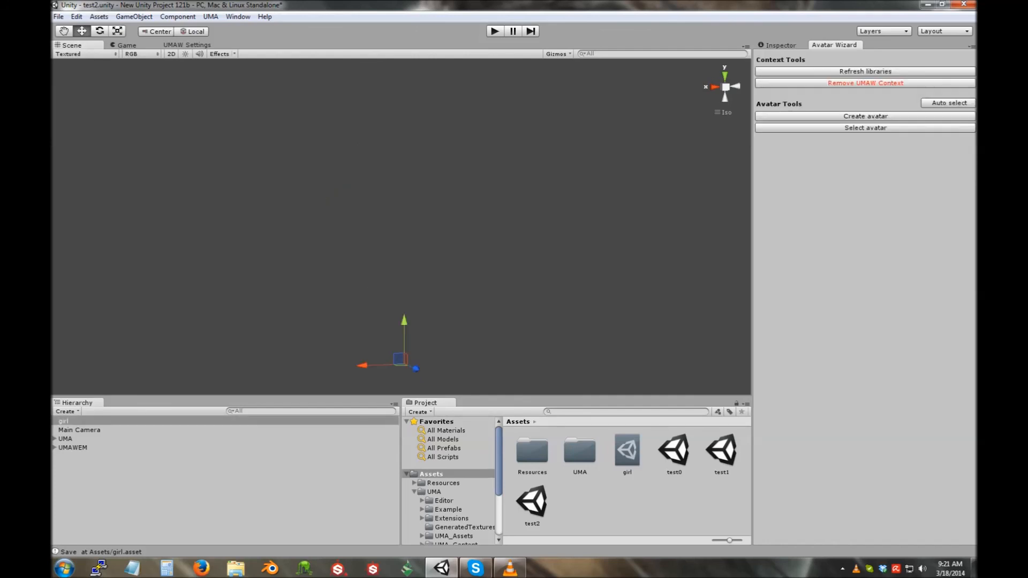
{"action": "left_click", "coordinate": [605, 257]}
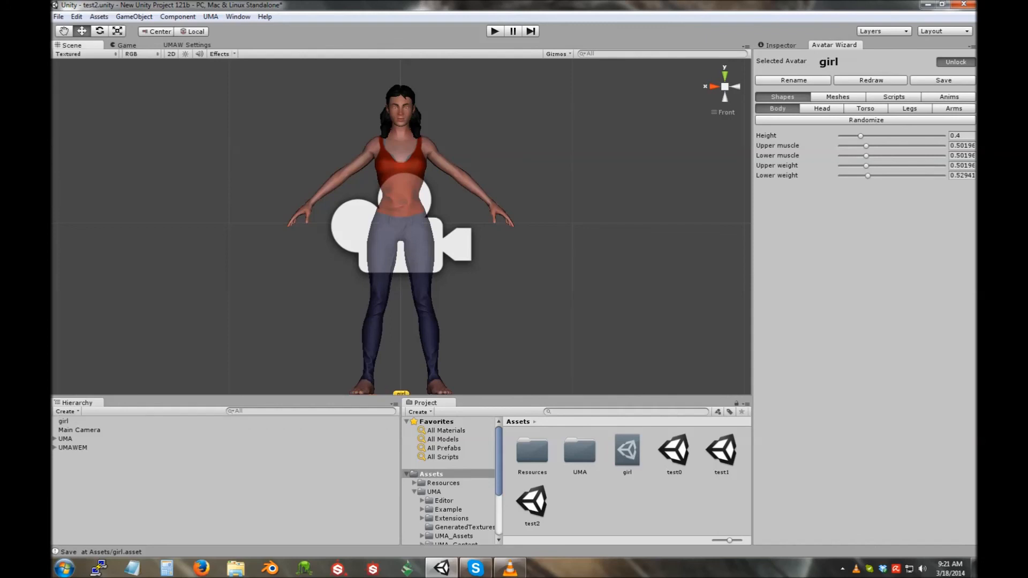
{"action": "right_click_drag", "start_coordinate": [374, 214], "coordinate": [434, 241]}
{"action": "scroll", "coordinate": [401, 226], "scroll_direction": "down", "scroll_amount": 6}
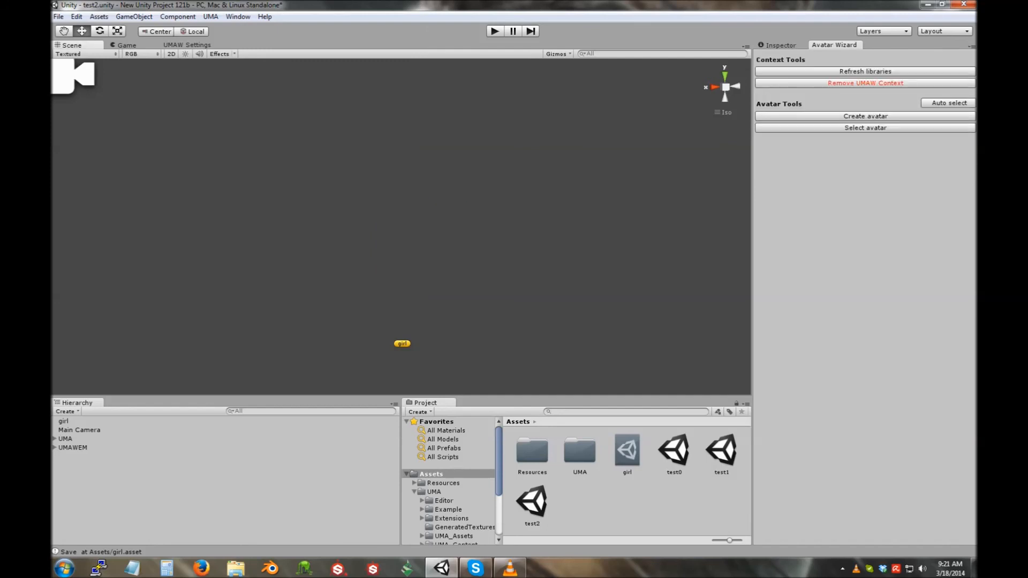
{"action": "scroll", "coordinate": [402, 227], "scroll_direction": "down", "scroll_amount": 4}
{"action": "scroll", "coordinate": [401, 227], "scroll_direction": "up", "scroll_amount": 1}
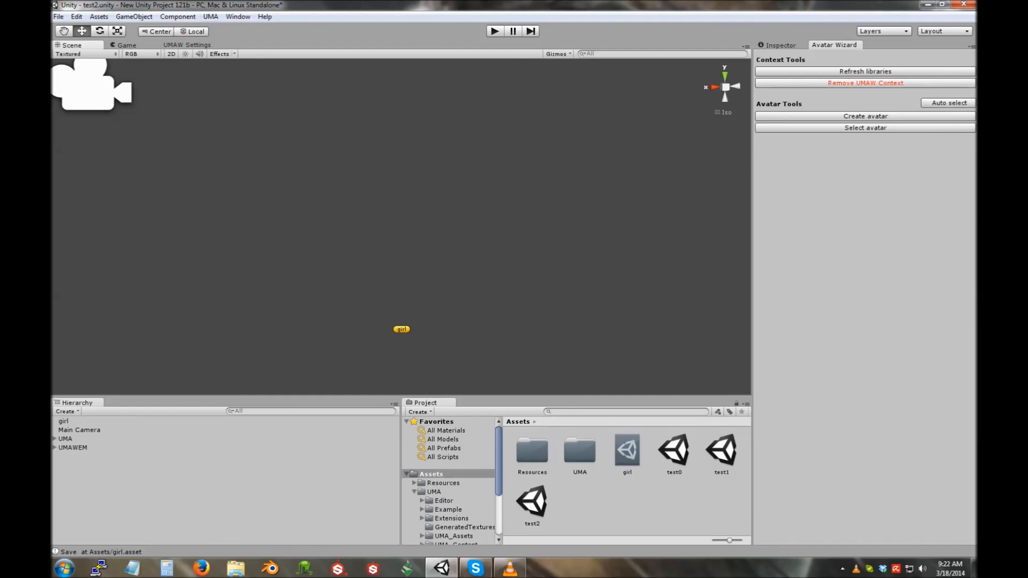
Step: Create a basic scene and adjust the camera with the Scene Wizard, then close the wizard
{"action": "left_click", "coordinate": [210, 16]}
{"action": "mouse_move", "coordinate": [241, 58]}
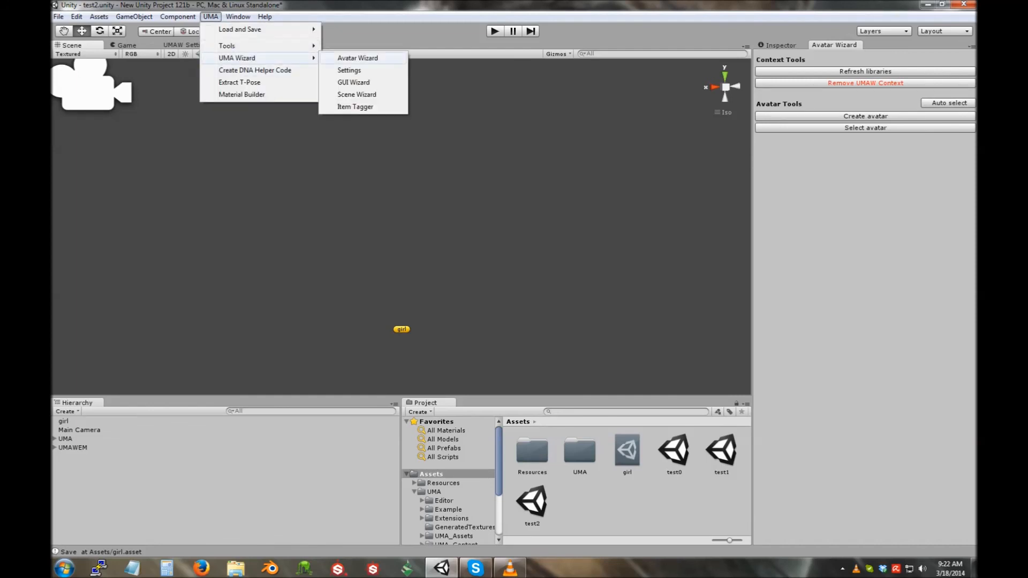
{"action": "left_click", "coordinate": [356, 94]}
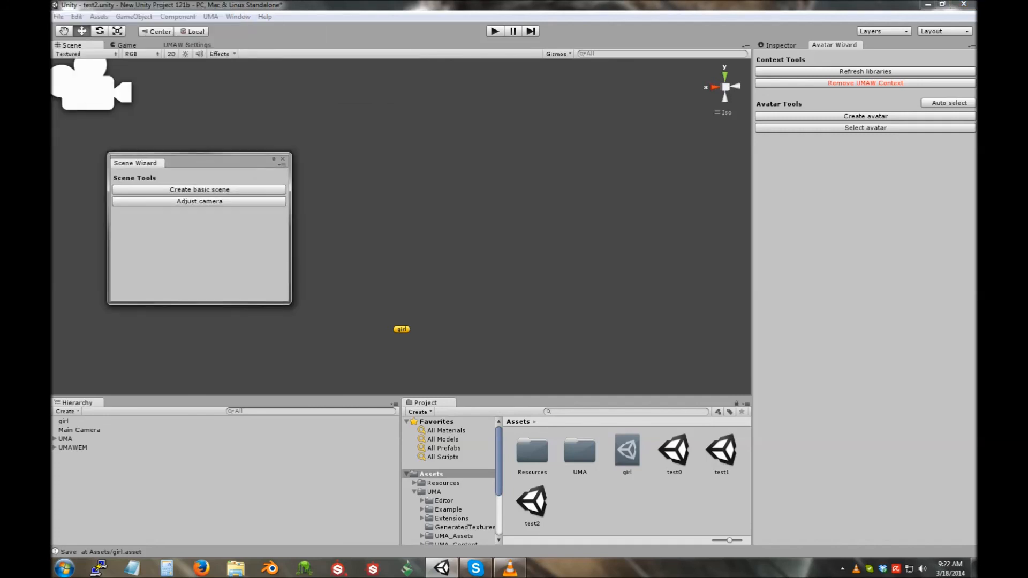
{"action": "left_click", "coordinate": [199, 189]}
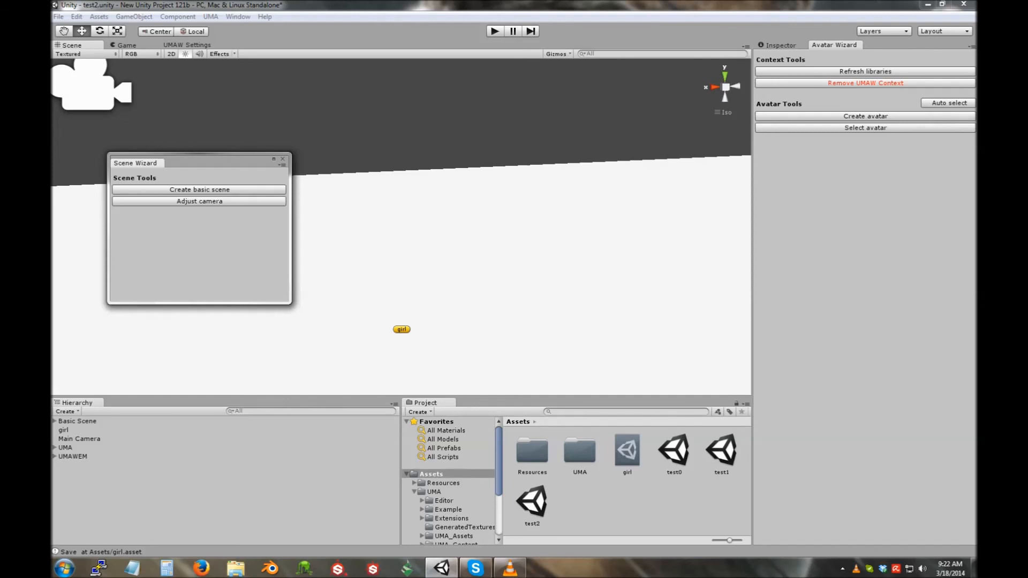
{"action": "left_click", "coordinate": [199, 202]}
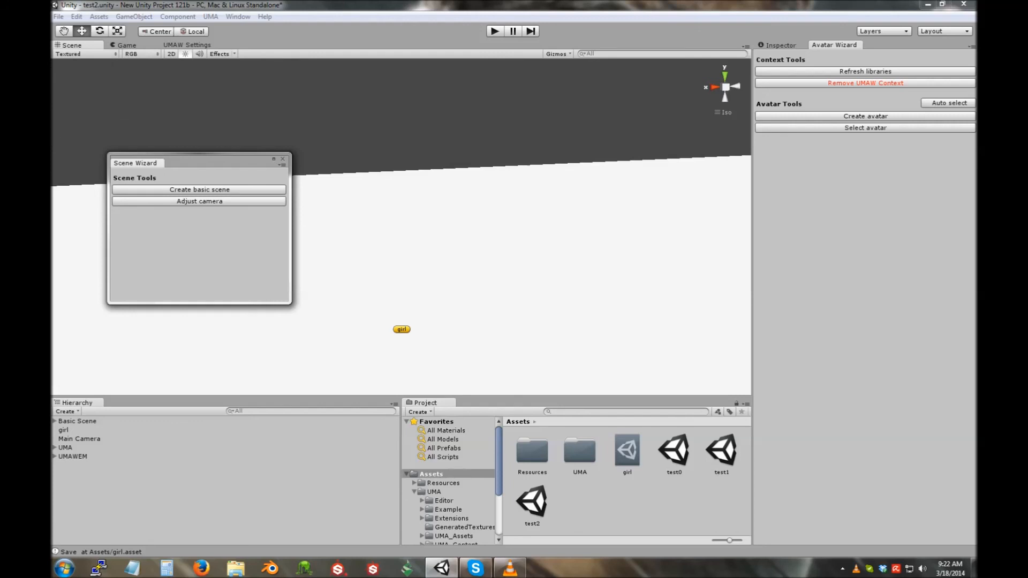
{"action": "left_click", "coordinate": [283, 159]}
Step: Run the scene in play mode to test the girl avatar
{"action": "scroll", "coordinate": [401, 227], "scroll_direction": "down", "scroll_amount": 5}
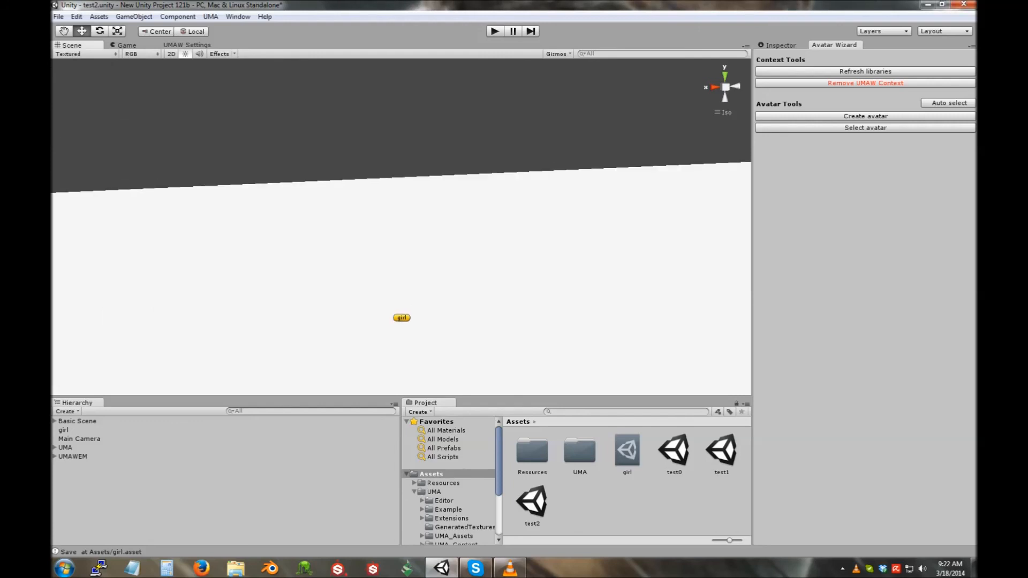
{"action": "key", "text": "ctrl+p"}
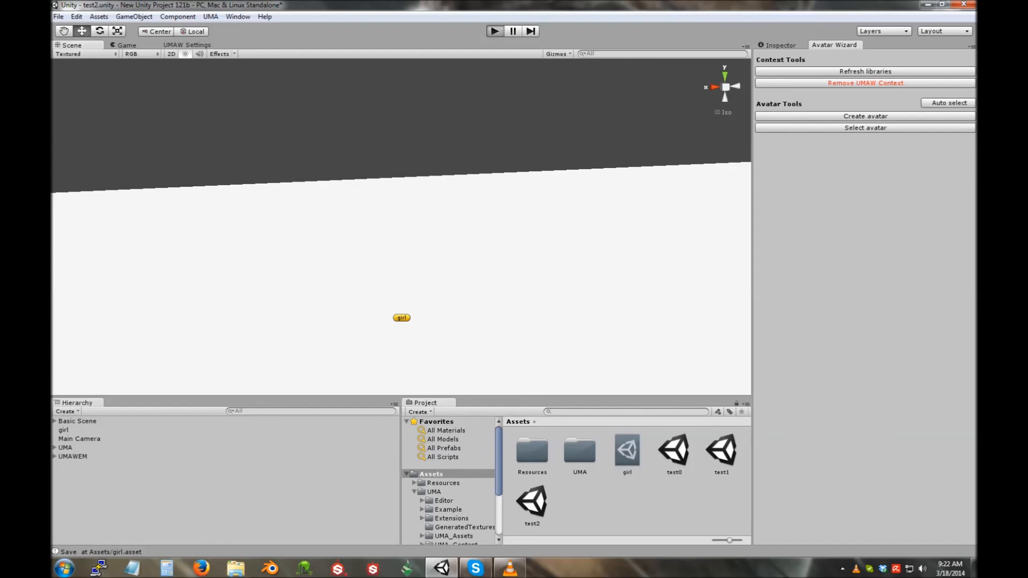